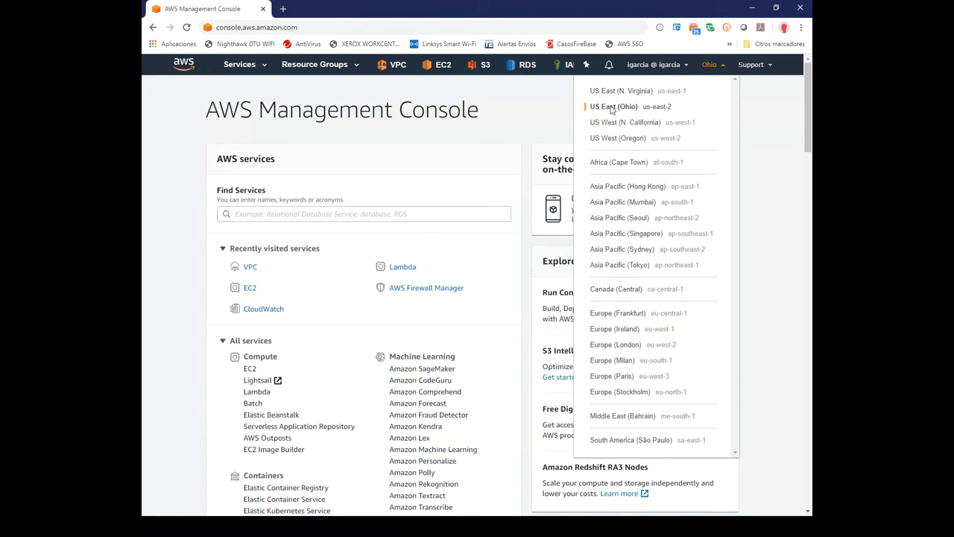
Search the console's services for vpc and look over the full service catalogue.
left_click(537, 109)
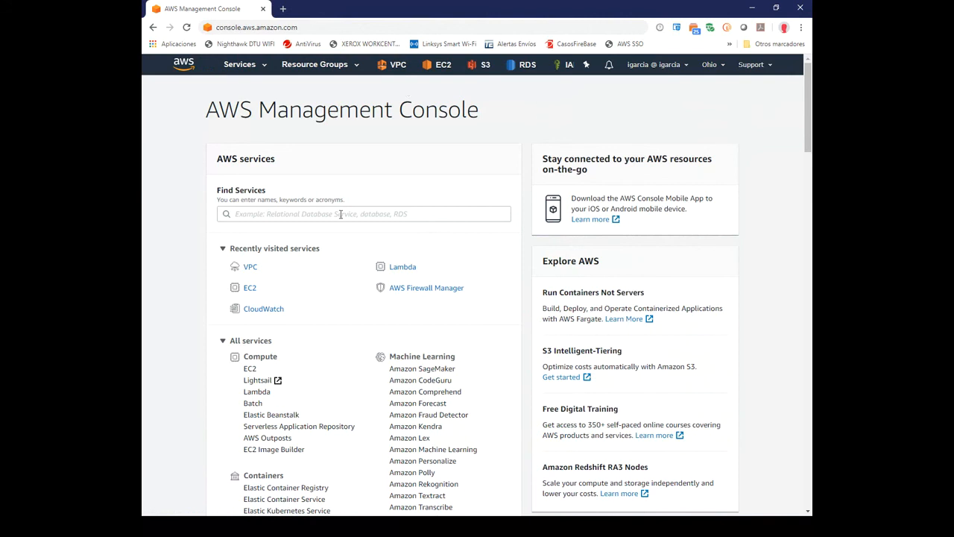
left_click(341, 214)
type("vpc")
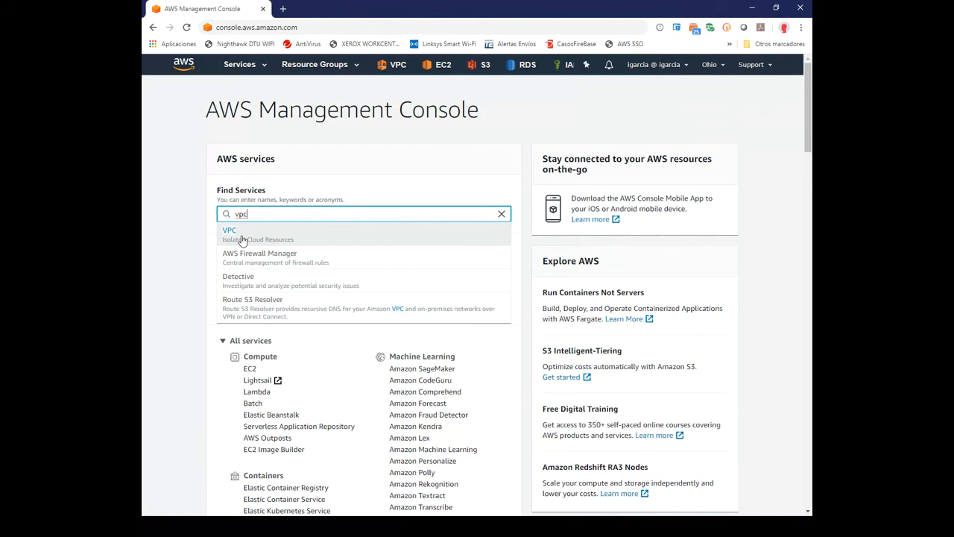
left_click(190, 239)
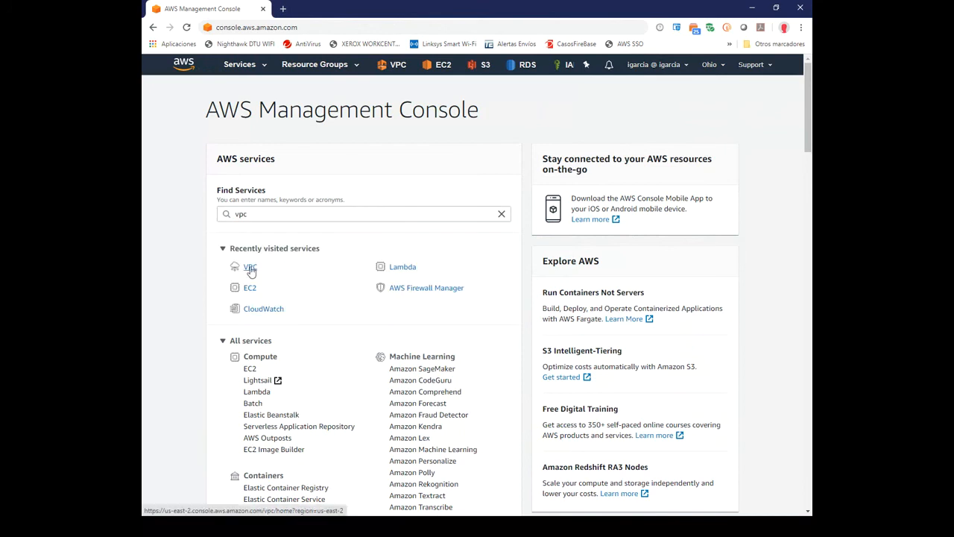
left_click(262, 66)
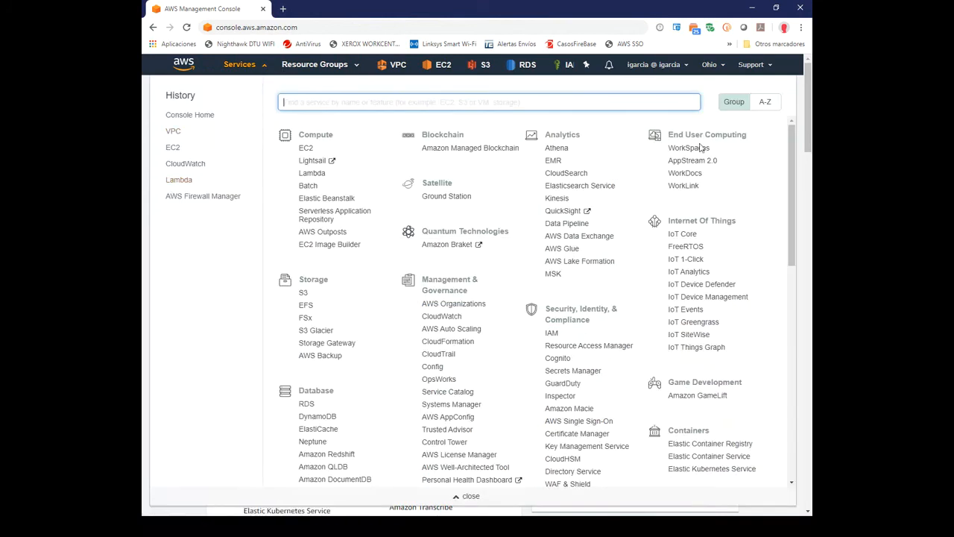
left_click(261, 65)
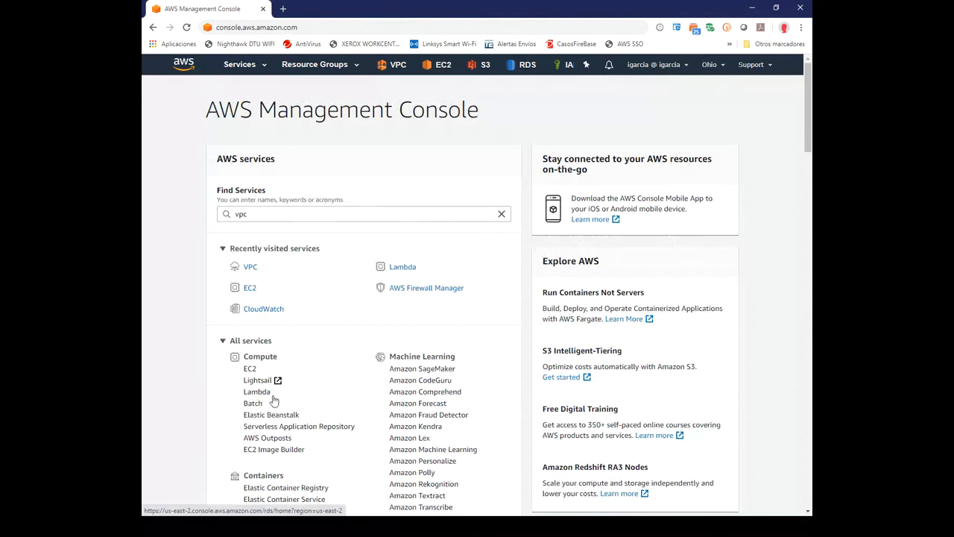
Open the VPC service and show the list of VPCs in the Ohio region.
left_click(393, 66)
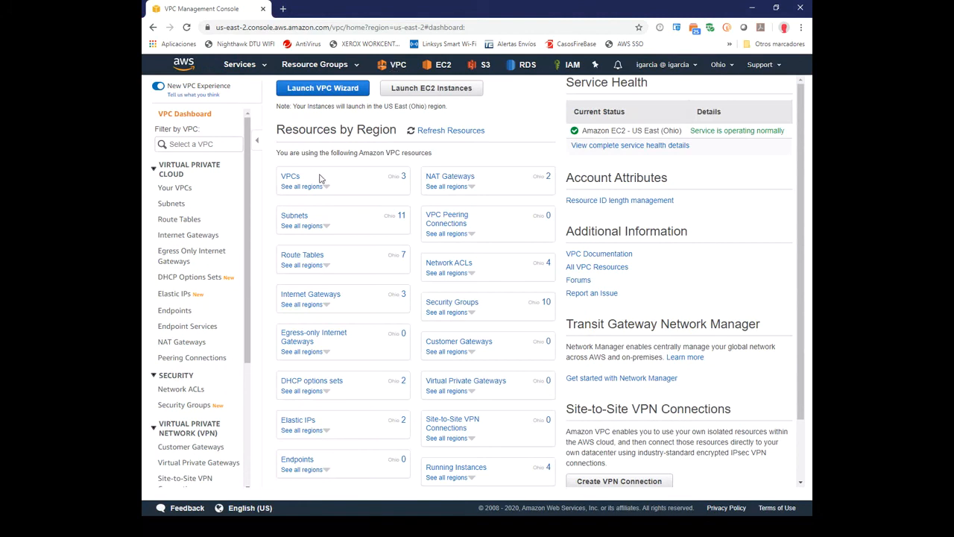
left_click(290, 178)
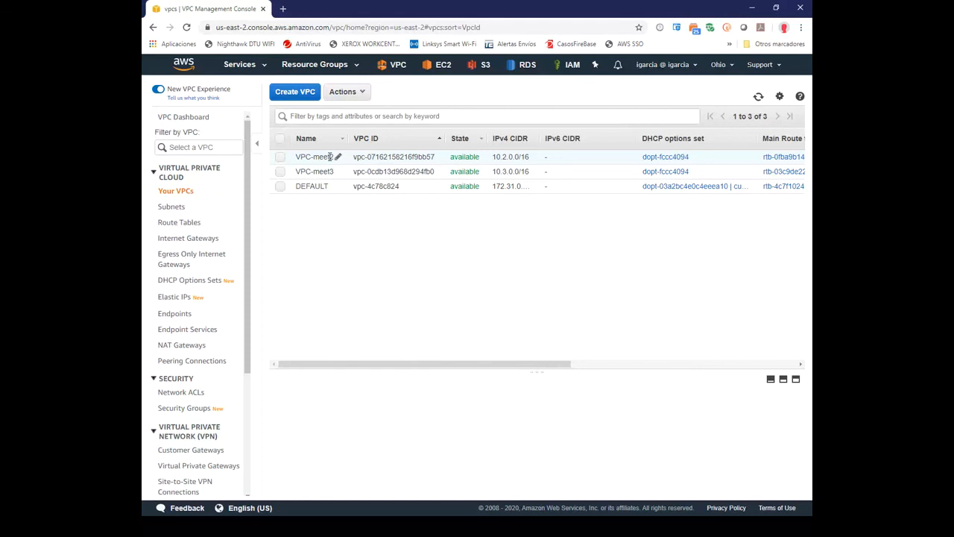
Examine the details of VPC-meet2 and VPC-meet3 and the actions available for a selected VPC.
left_click(315, 156)
left_click(328, 172)
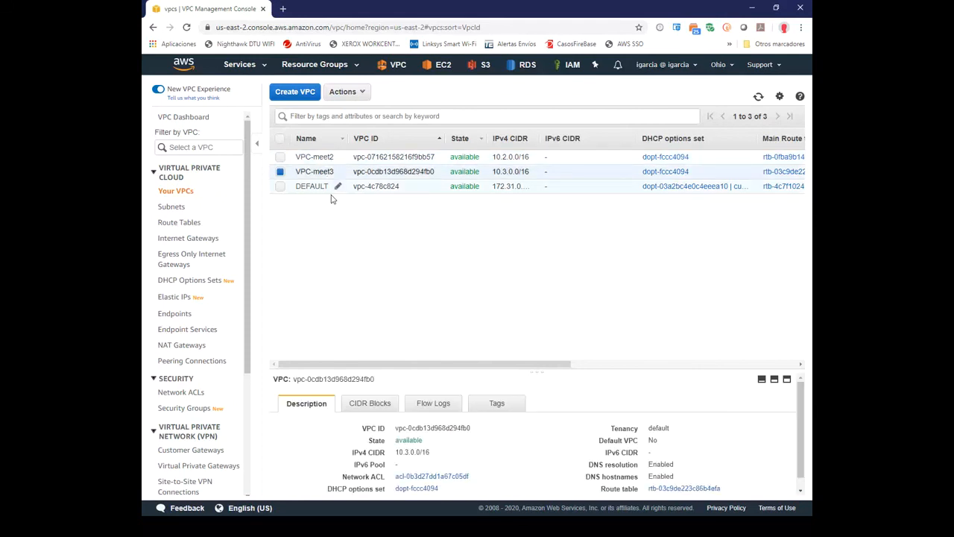
left_click(331, 156)
left_click(322, 172)
left_click(318, 156)
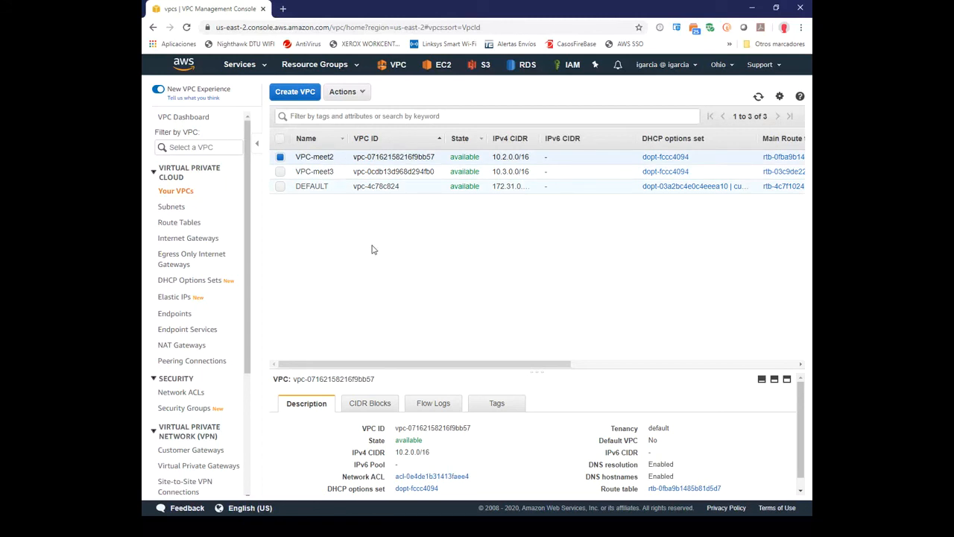
left_click(365, 93)
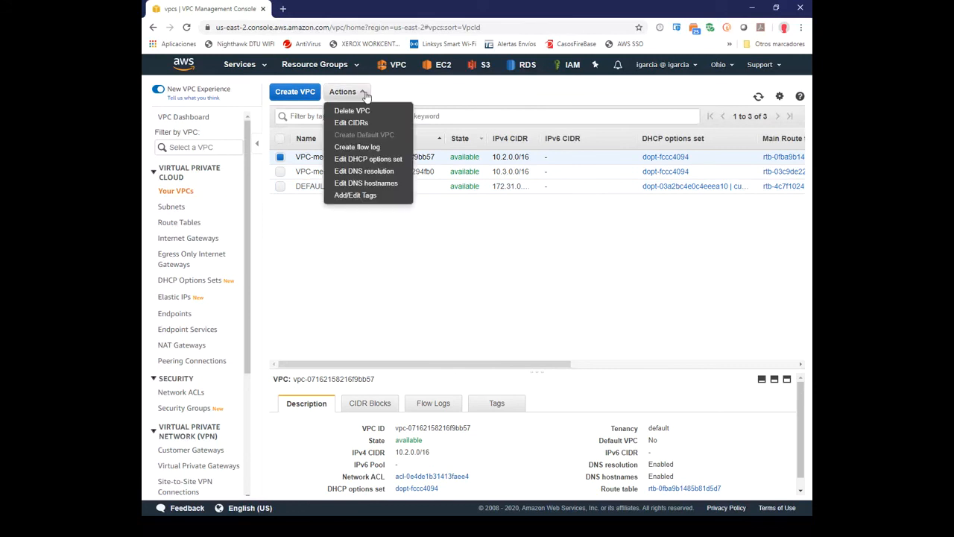
left_click(395, 264)
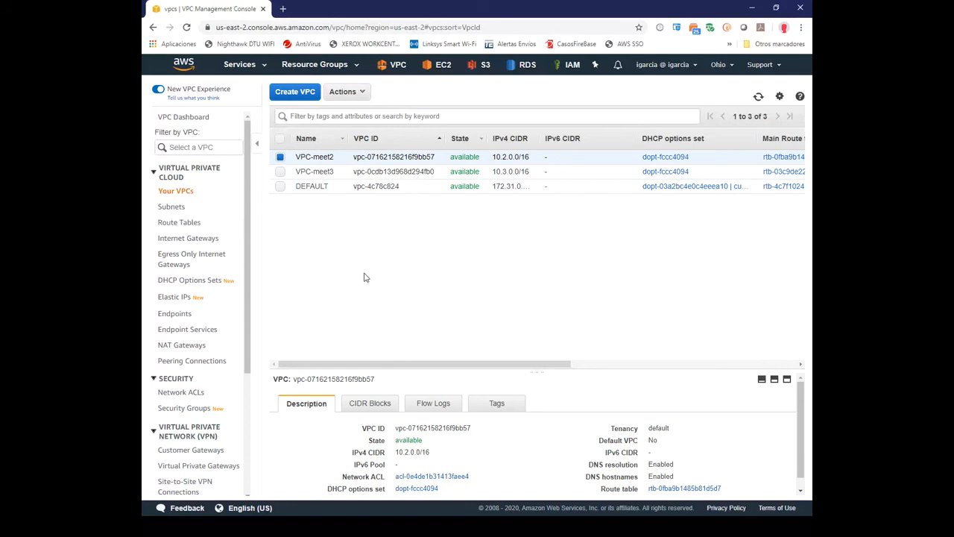
Create a VPC named vpc-meet1 with IPv4 CIDR block 10.1.0.0/16, no IPv6 block and default tenancy.
left_click(296, 98)
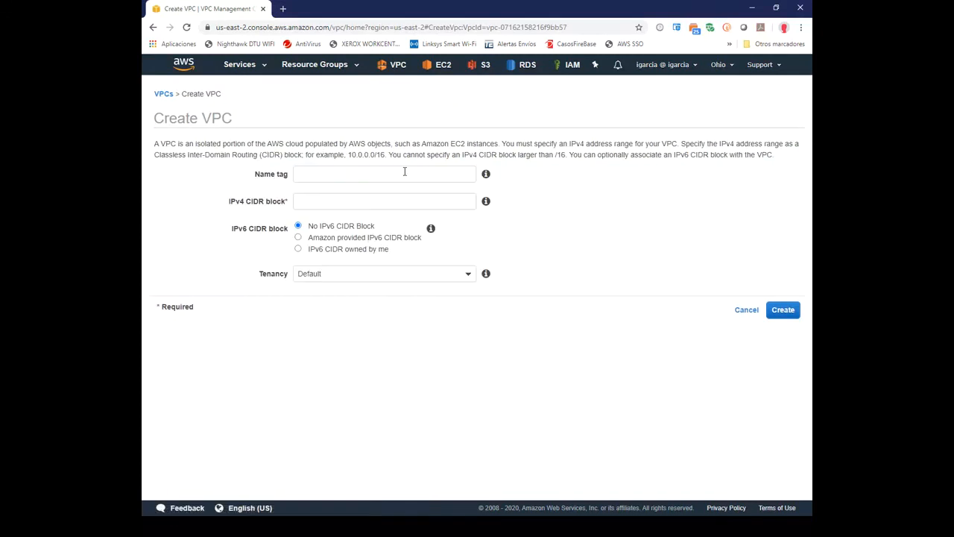
left_click(405, 172)
type("vpc")
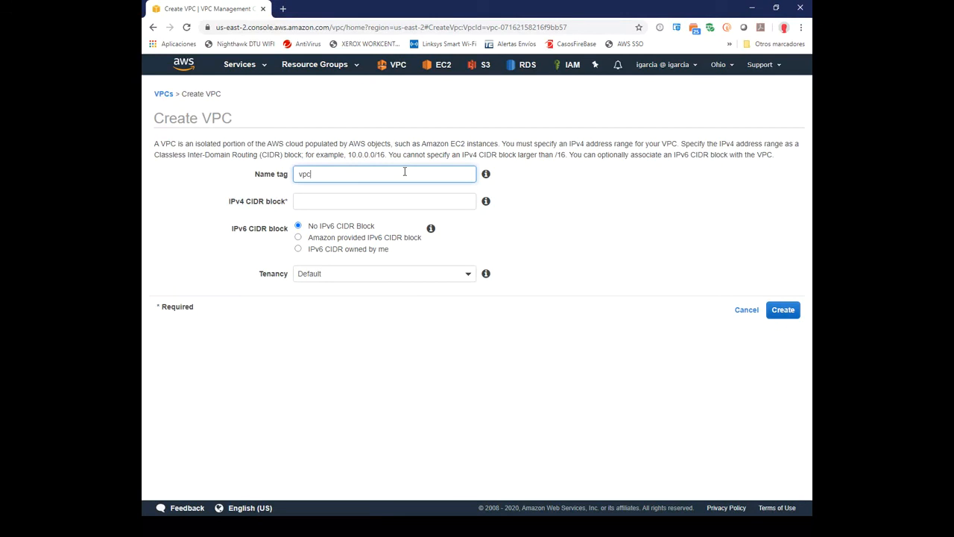
type("-meet1")
left_click(409, 199)
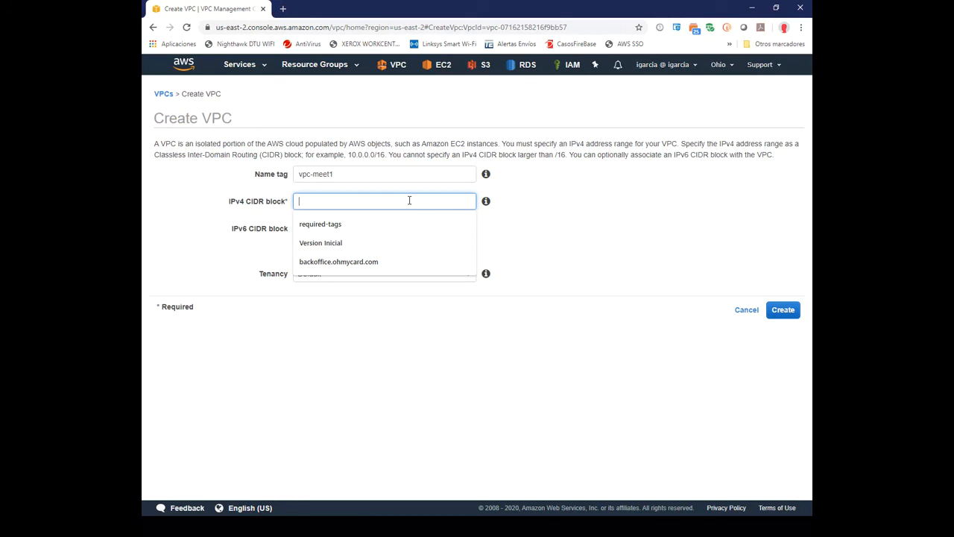
type("1")
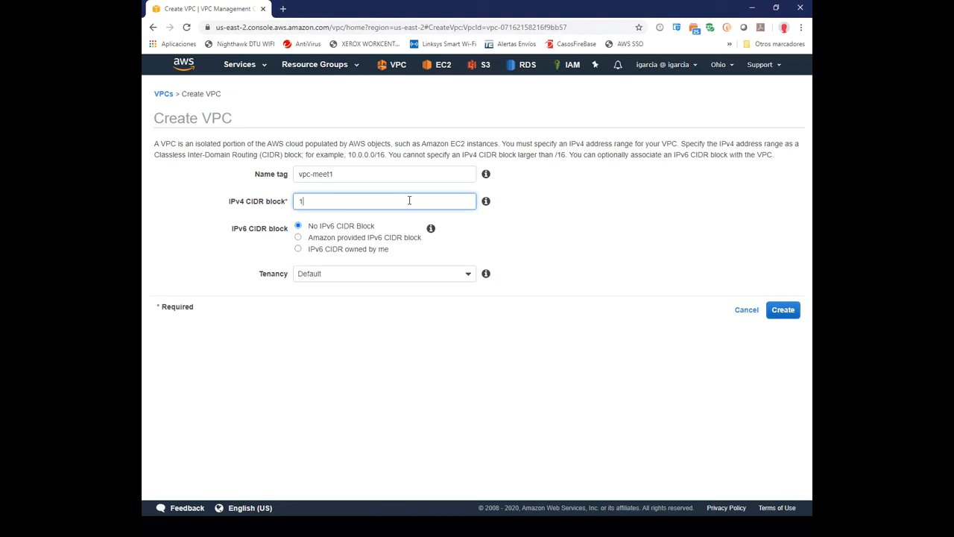
type("0.1.0.0/16")
left_click(467, 274)
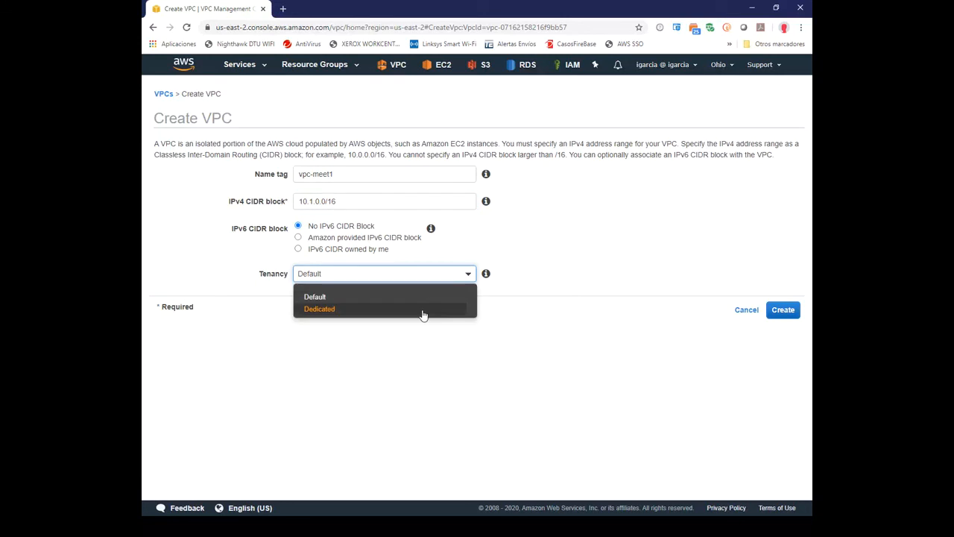
left_click(585, 266)
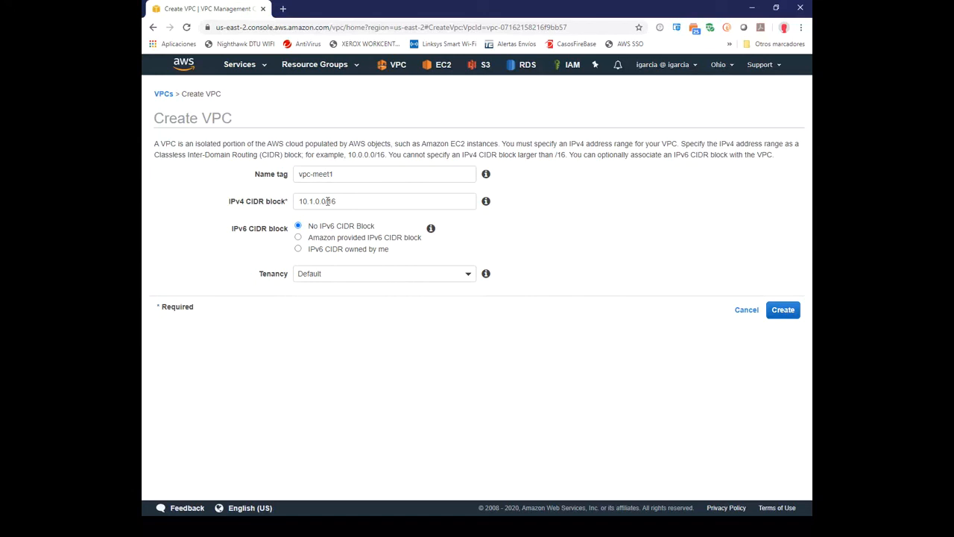
left_click(781, 309)
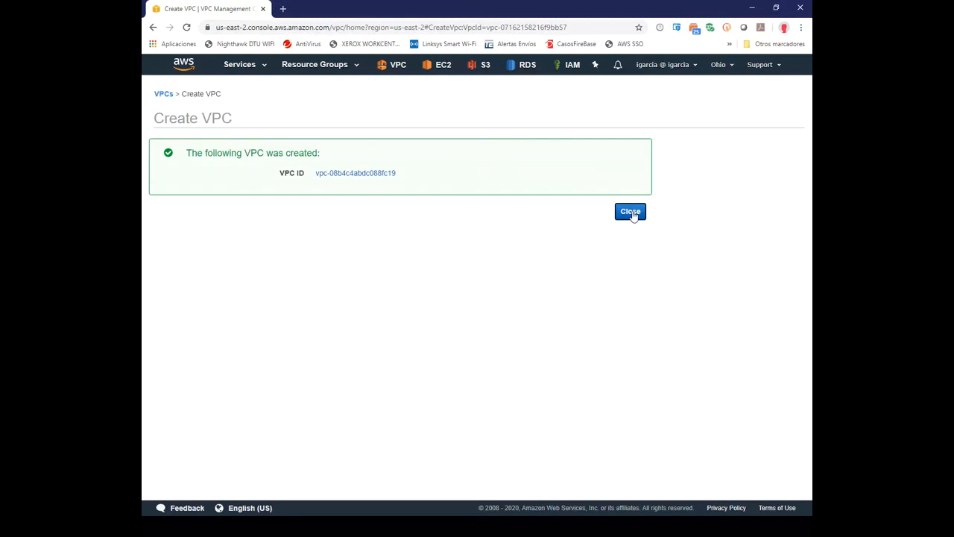
left_click(630, 212)
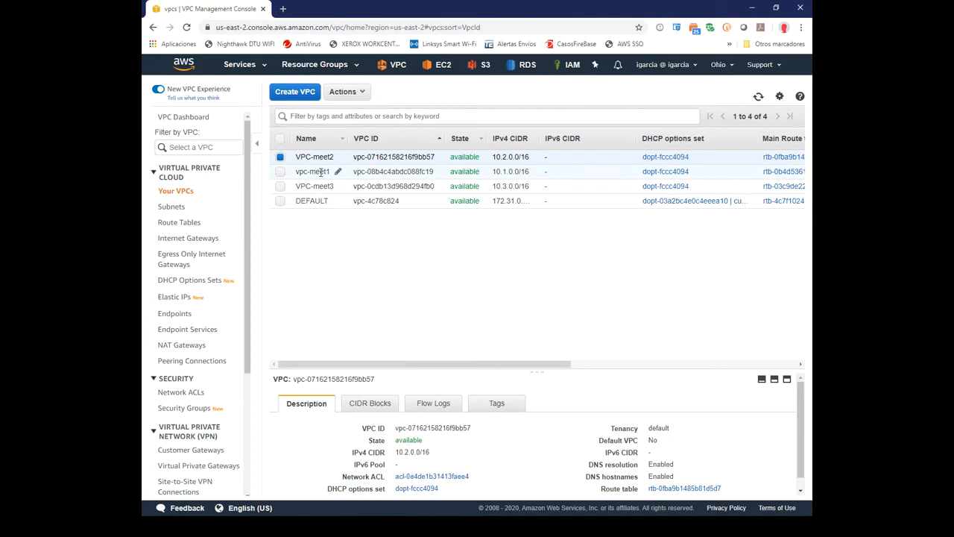
Rename the vpc-meet1 VPC as VPC-meet1.
left_click(338, 173)
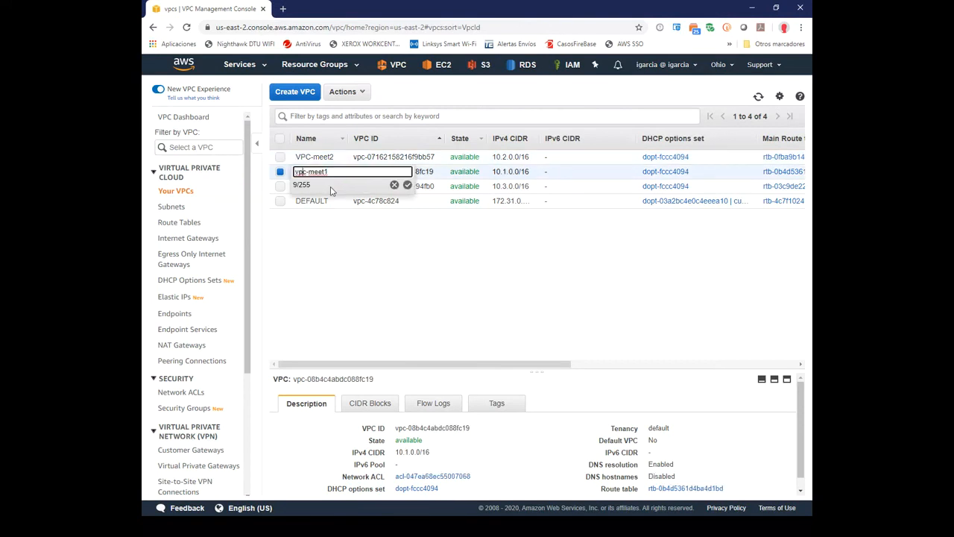
key("shift+Home")
type("VPC")
left_click(408, 186)
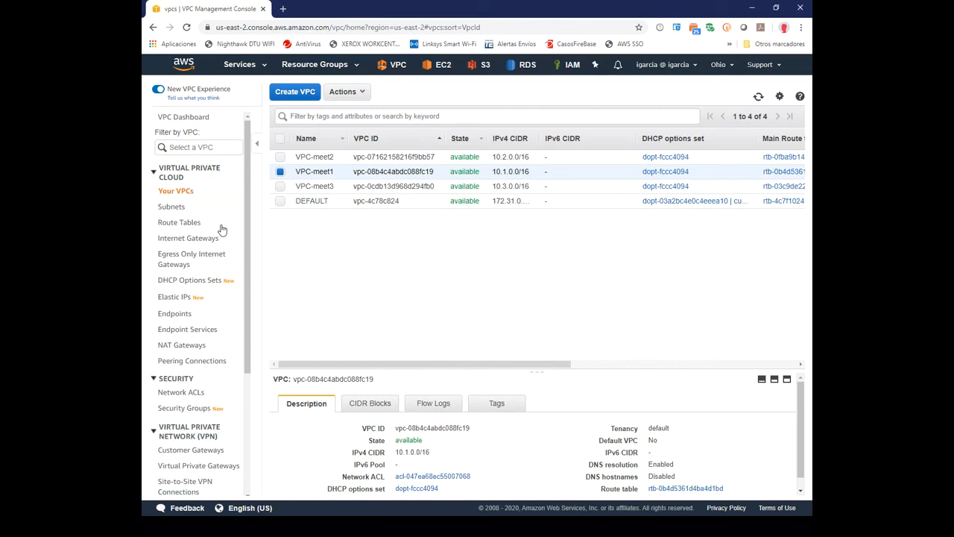
Open the list of subnets.
left_click(173, 208)
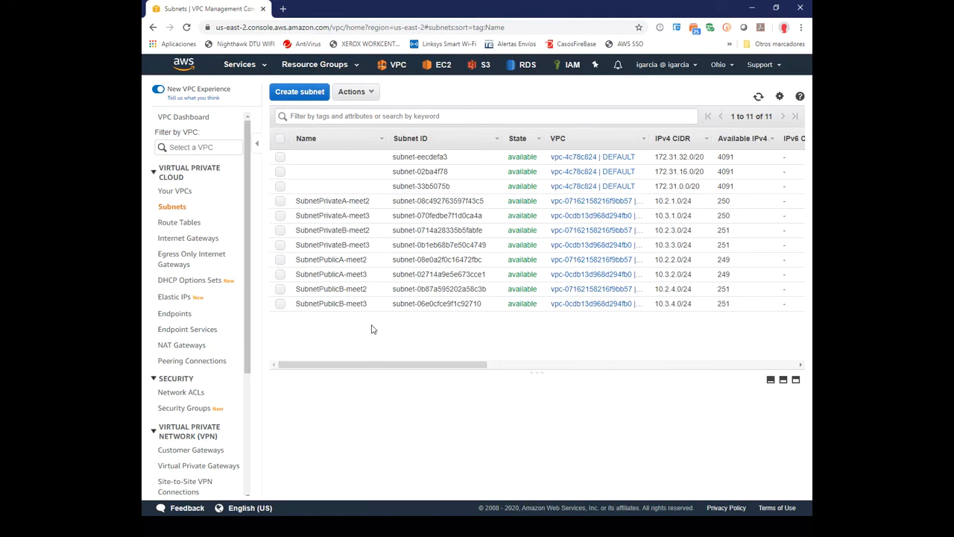
left_click(314, 97)
left_click(361, 177)
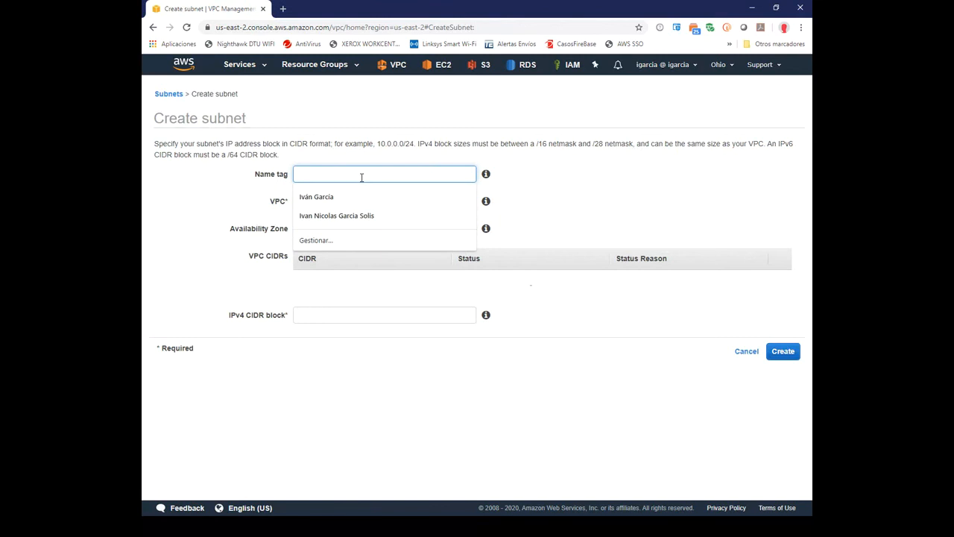
left_click(745, 355)
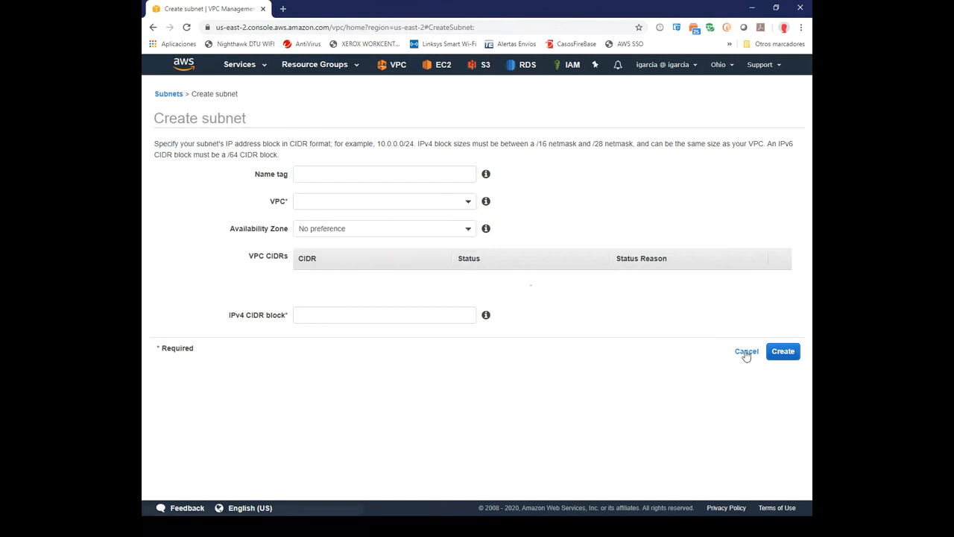
left_click(746, 353)
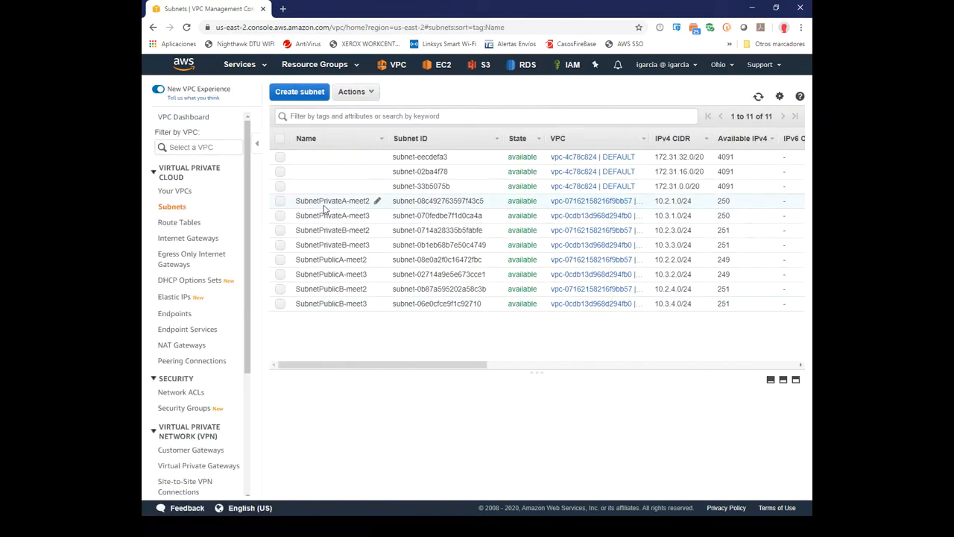
Start a new subnet named SubnetPrivateA-meet1, reusing the name copied from the existing SubnetPrivateA-meet2 subnet.
left_click(377, 201)
key("ctrl+c")
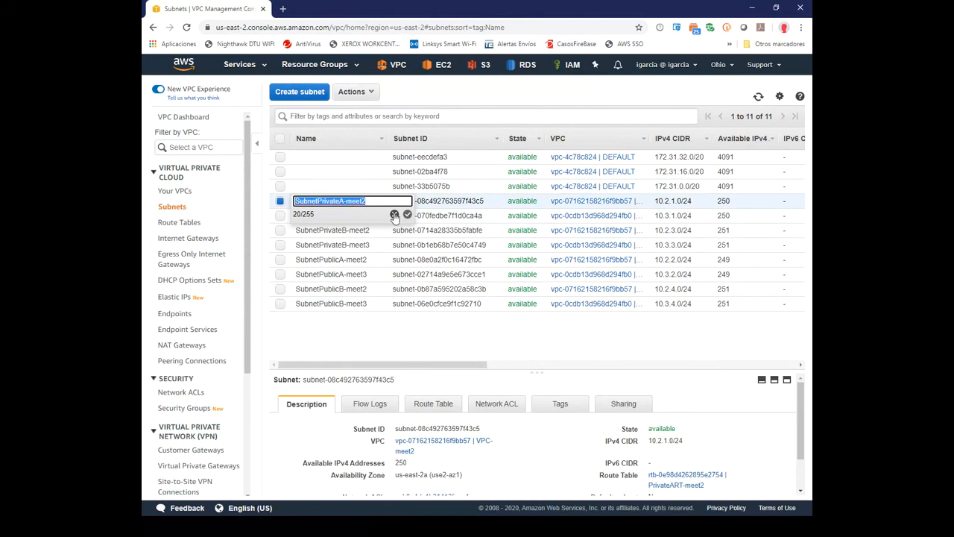
left_click(394, 216)
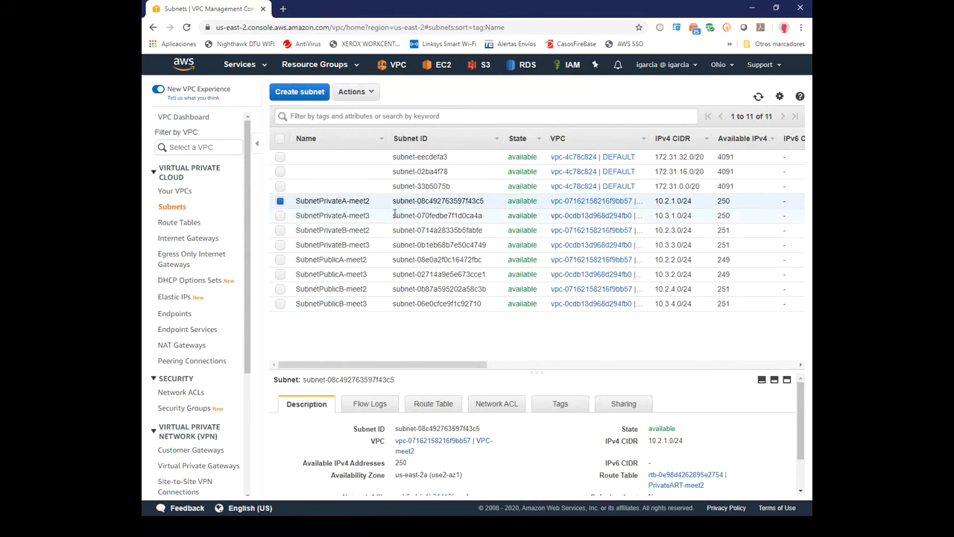
left_click(312, 98)
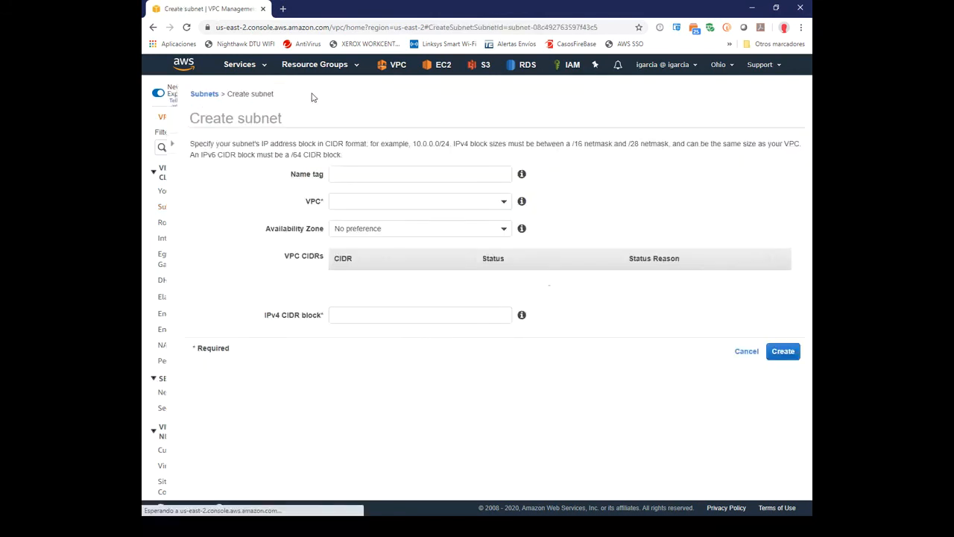
left_click(378, 172)
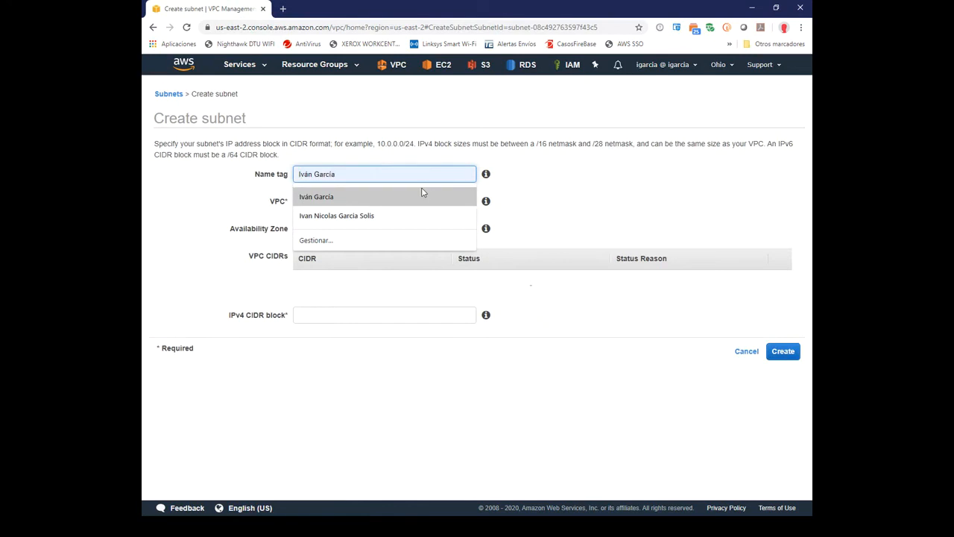
key("ctrl+v")
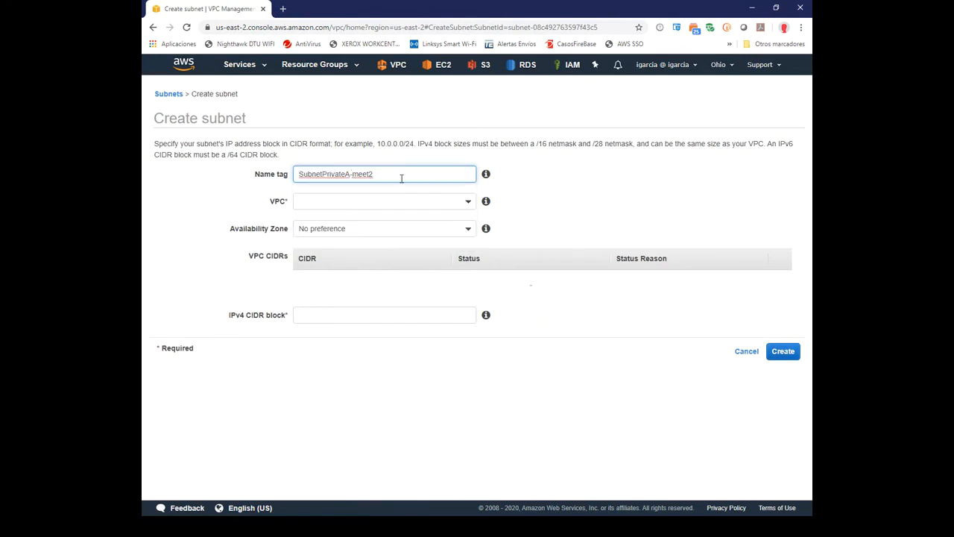
key("BackSpace")
type("1")
Assign the new subnet to VPC-meet1 and place it in availability zone us-east-2a.
left_click(460, 201)
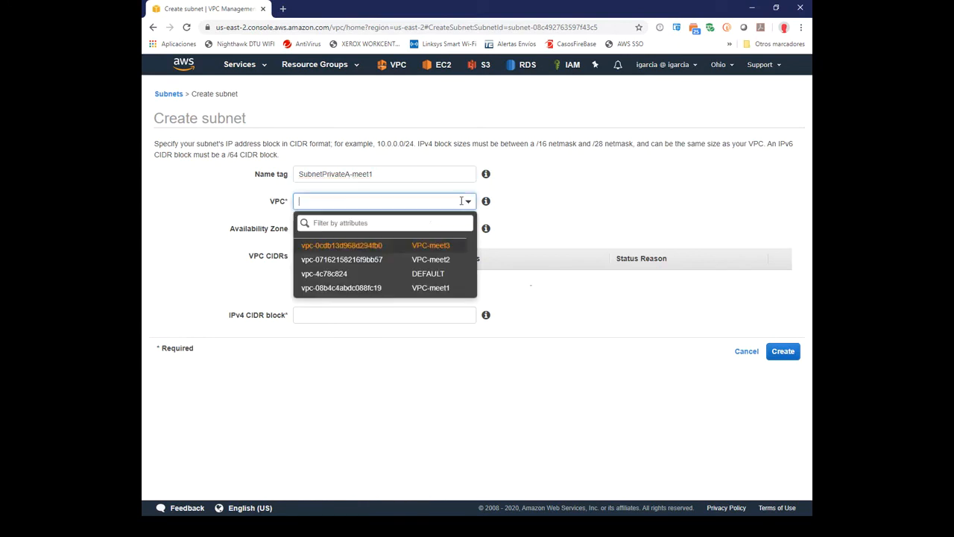
left_click(437, 290)
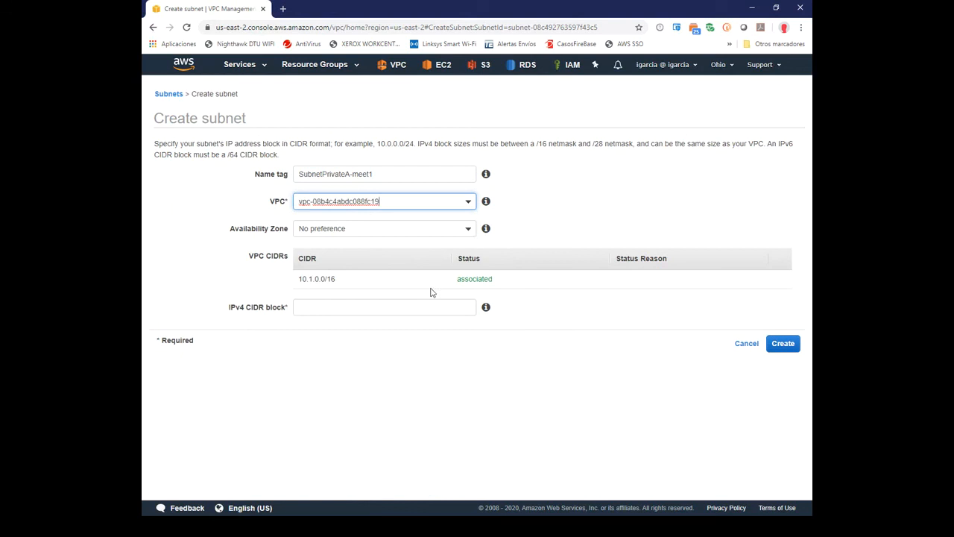
left_click(469, 232)
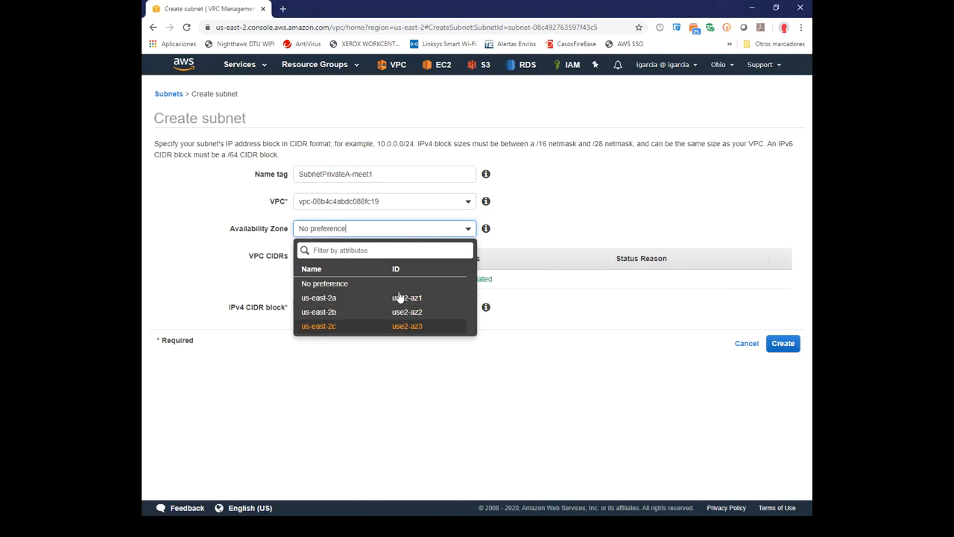
left_click(332, 299)
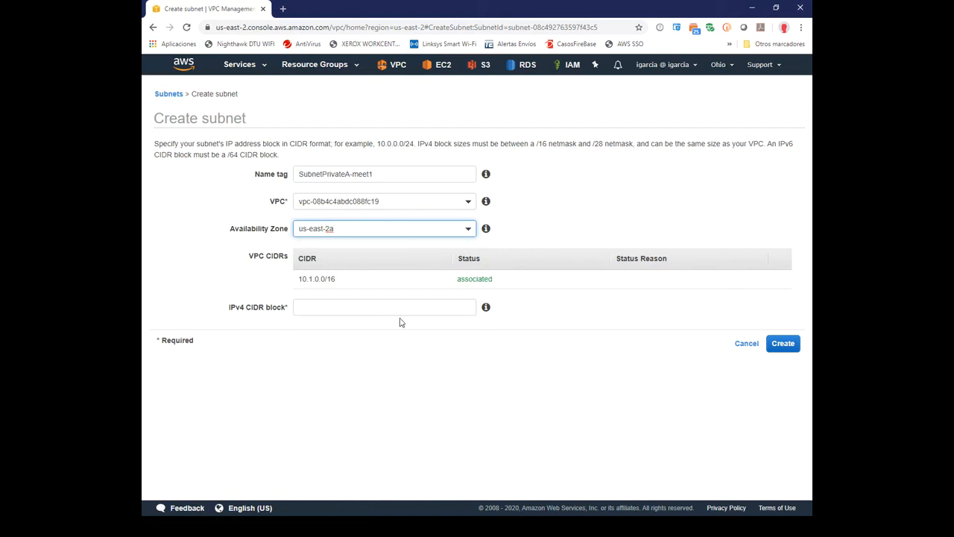
Set the IPv4 CIDR block to 10.1.1.0/24 and create the SubnetPrivateA-meet1 subnet.
left_click(363, 306)
type("1")
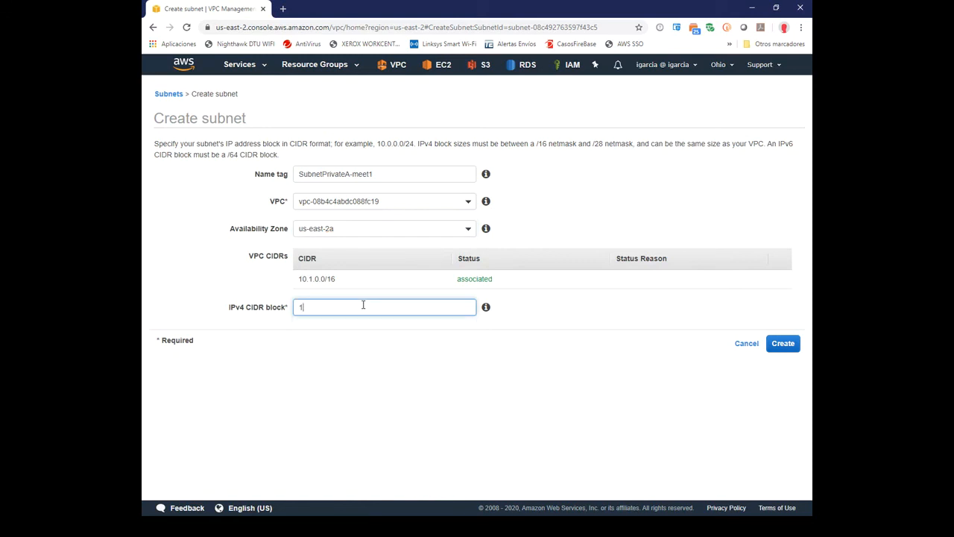
type("0.1.1.0/24")
left_click_drag(319, 308, 315, 307)
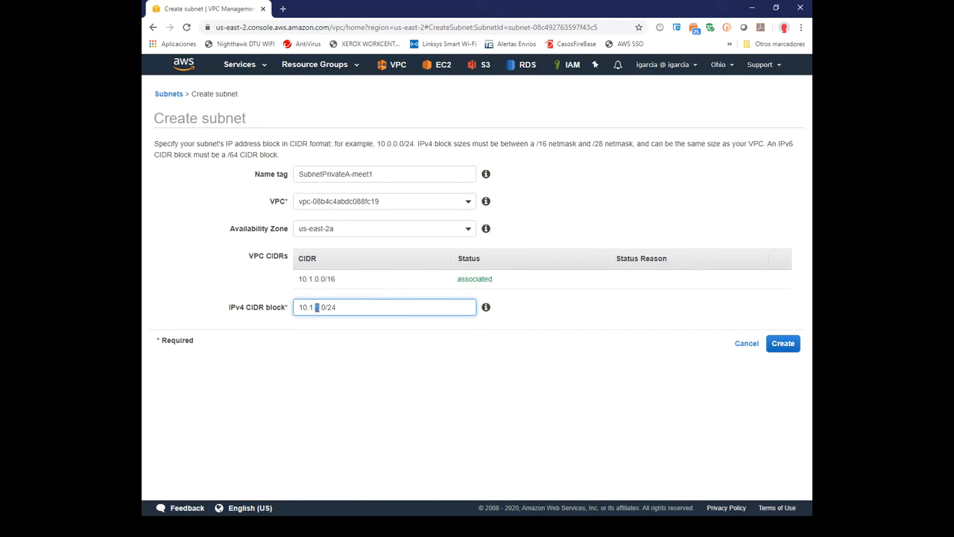
left_click(357, 308)
left_click(783, 344)
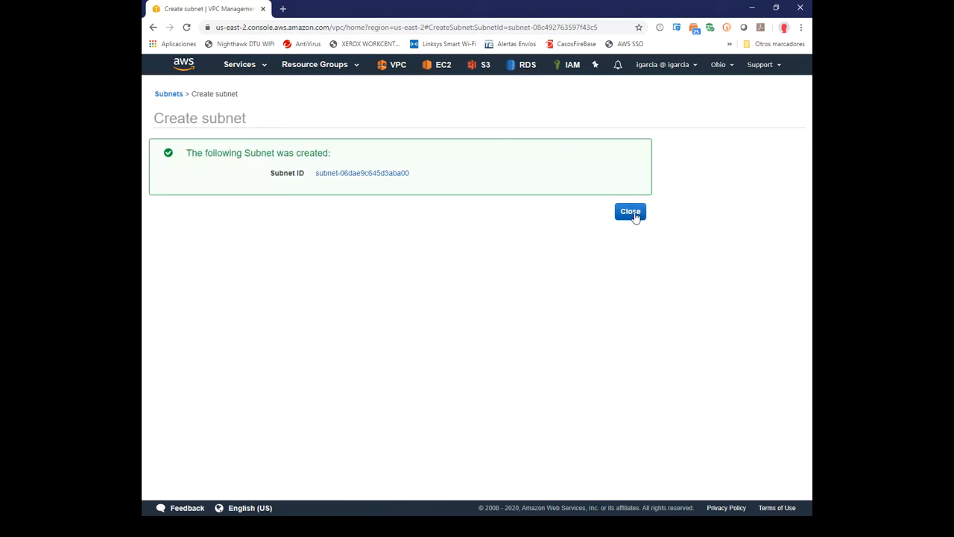
left_click(630, 212)
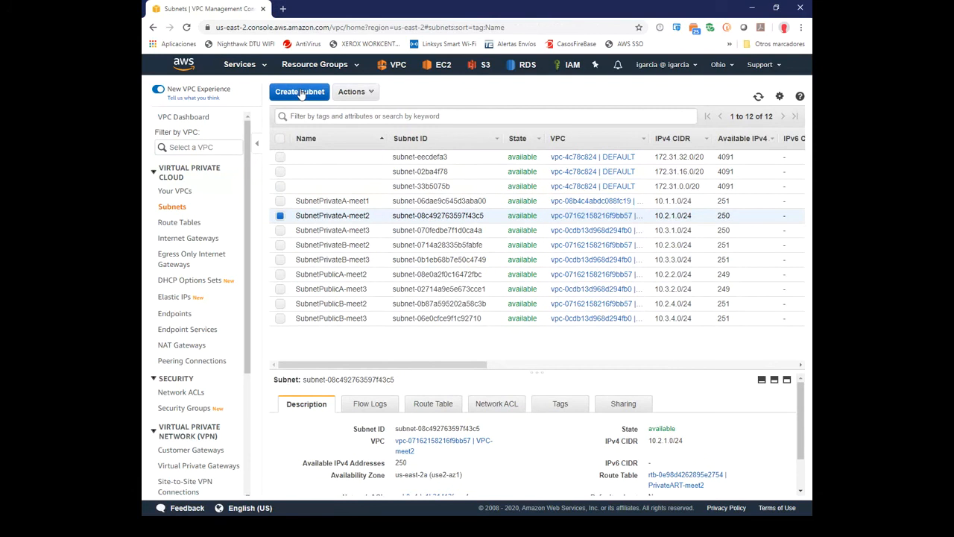
Start another new subnet and name it SubnetPuplicA-meet1.
left_click(300, 92)
left_click(356, 171)
type("SubnetPrivateA-meet2")
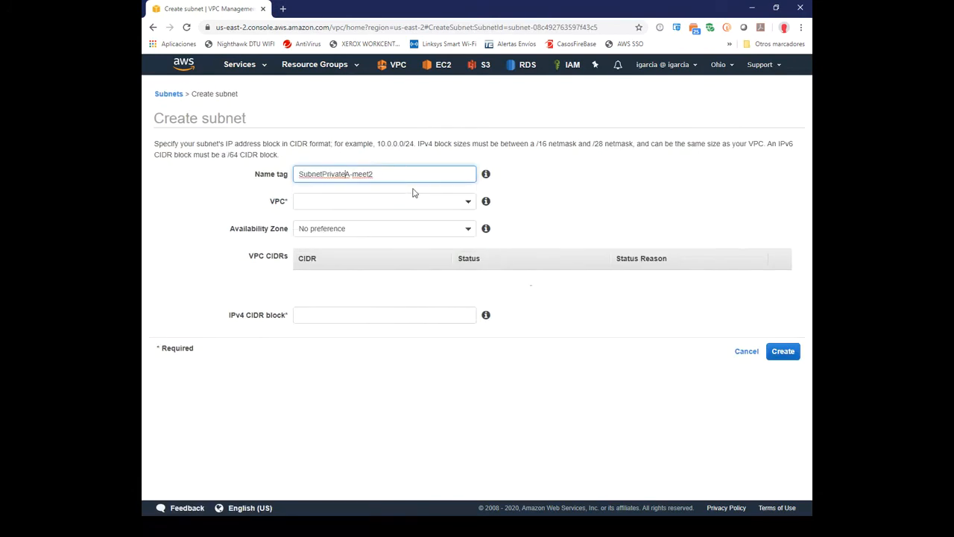
key("shift+Left")
key("shift+Left")
key("shift+Left")
key("shift+Left")
type("uplic")
left_click(393, 178)
key("BackSpace")
Assign the SubnetPuplicA-meet1 subnet to VPC-meet1 and place it in availability zone us-east-2a.
left_click(463, 200)
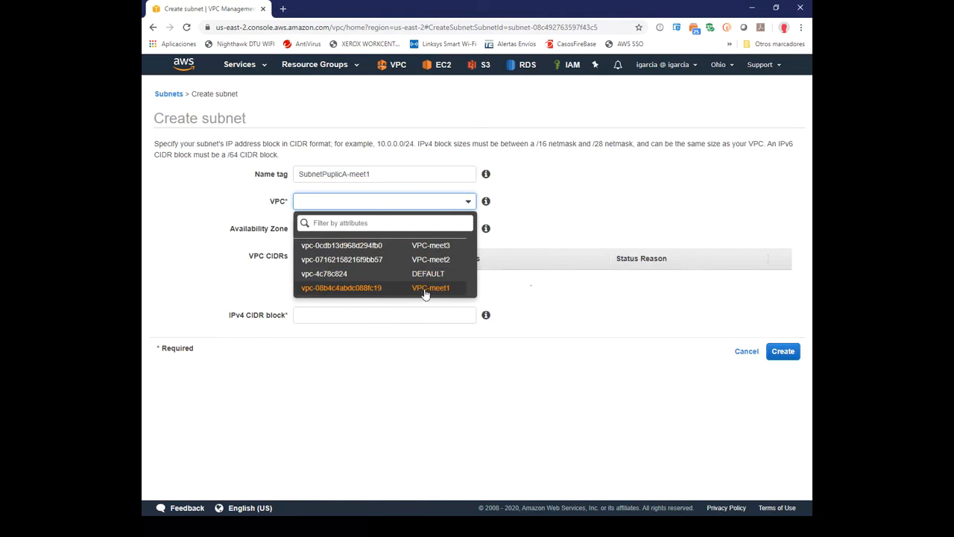
left_click(426, 291)
left_click(468, 230)
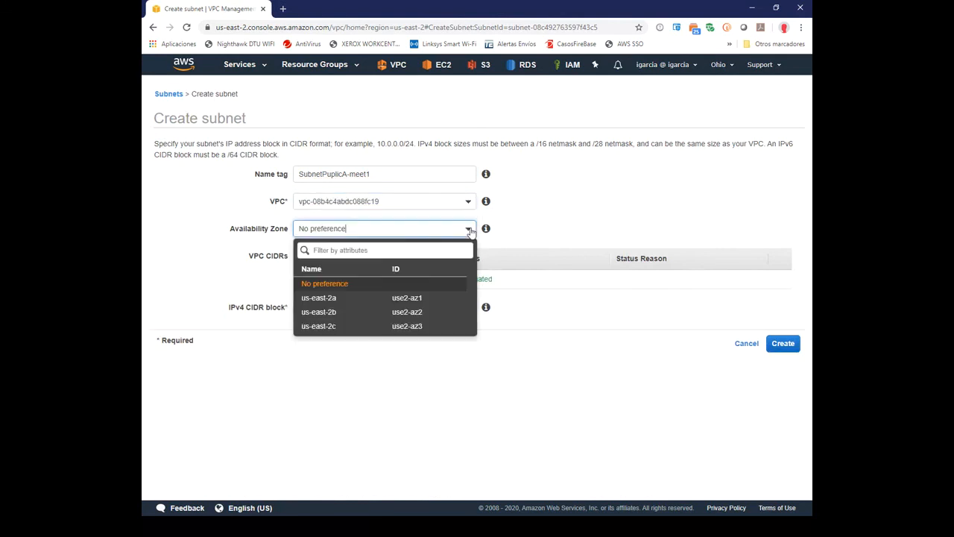
left_click(335, 298)
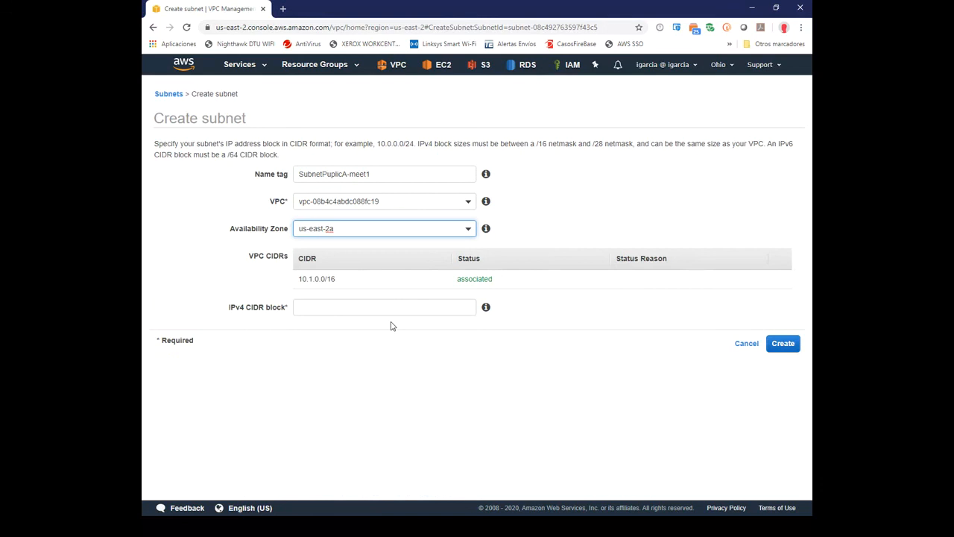
Try to create the SubnetPuplicA-meet1 subnet with IPv4 CIDR block 10.2.1.0/24.
left_click(384, 310)
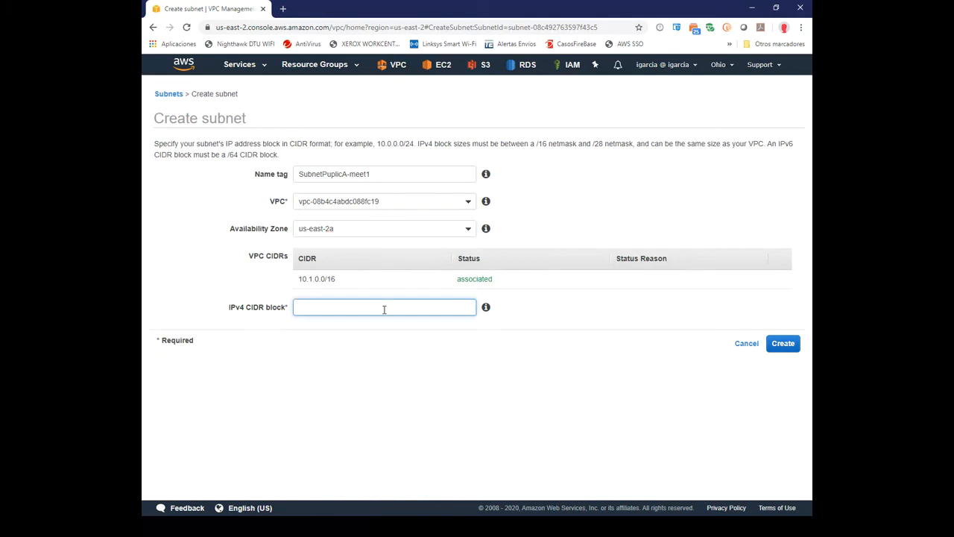
type("10.0")
key("BackSpace")
type("1")
type(".2")
type(".0")
key("BackSpace")
key("BackSpace")
type(".2.1.0")
key("BackSpace")
type("1.0/24")
left_click(785, 343)
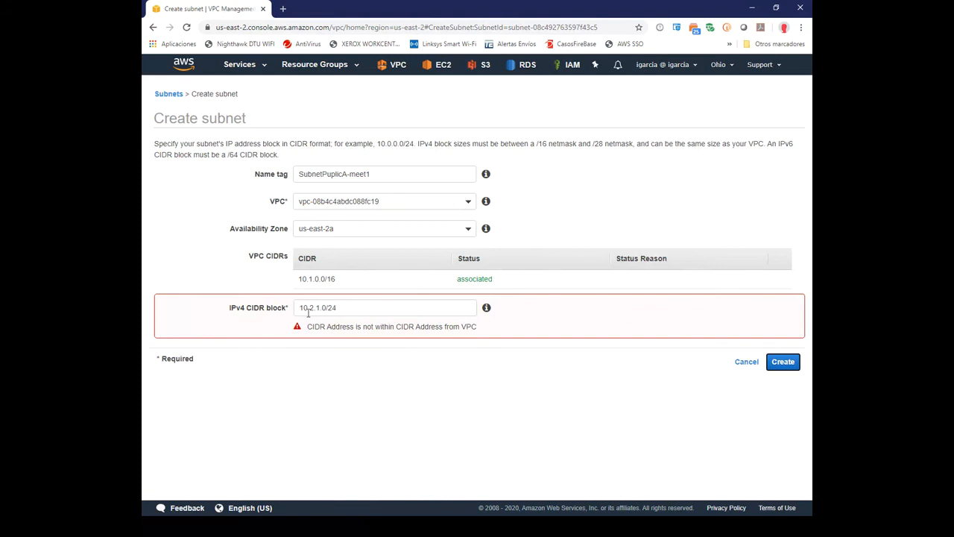
Try to create the SubnetPuplicA-meet1 subnet with IPv4 CIDR block 10.1.1.0/24.
left_click_drag(309, 307, 313, 307)
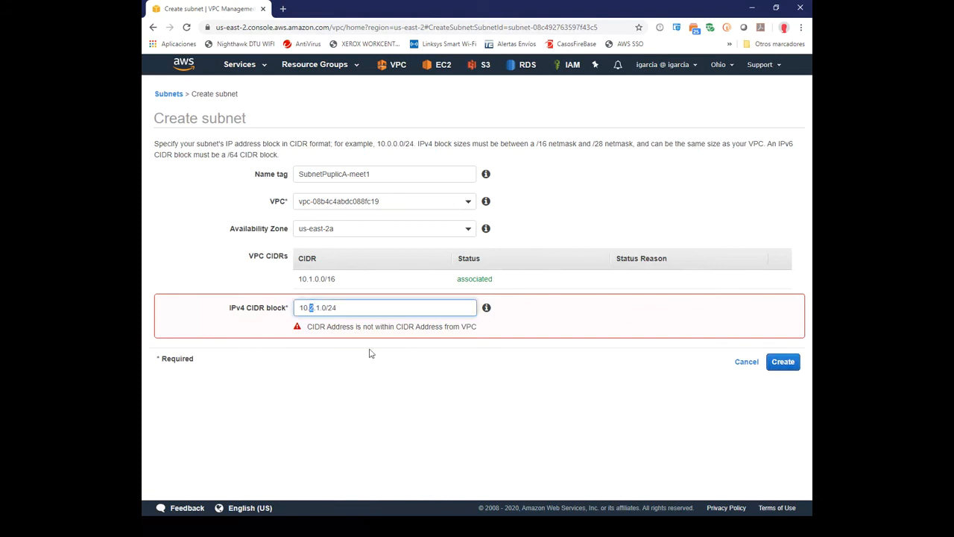
type("1")
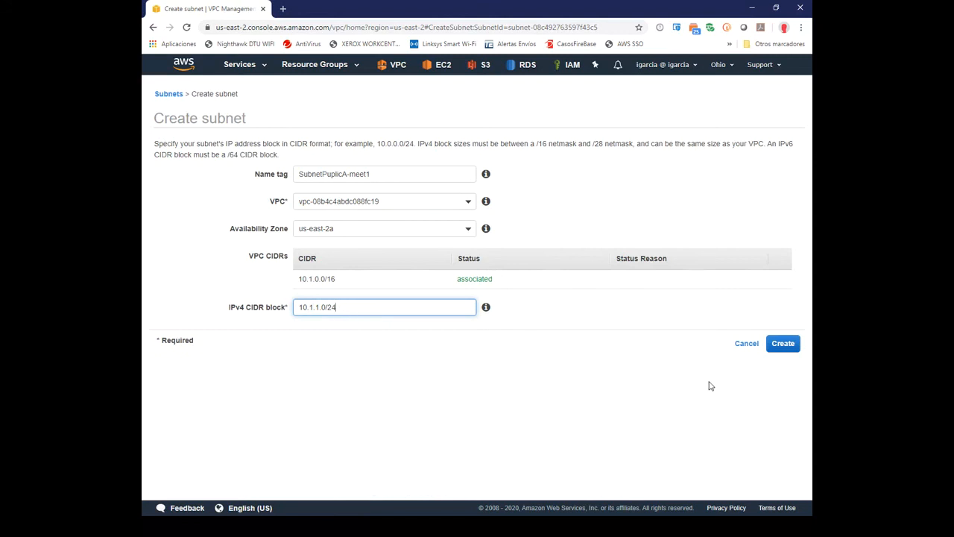
left_click(789, 345)
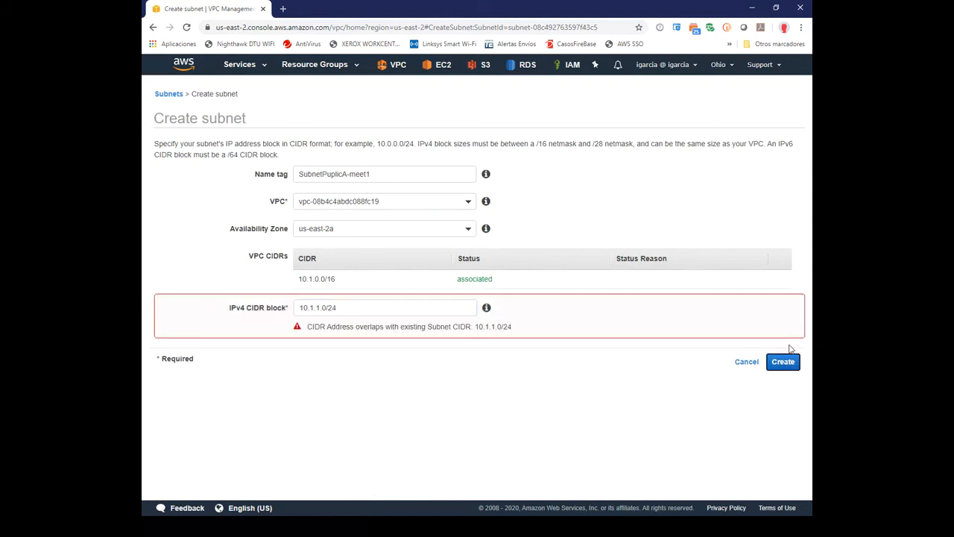
Set the IPv4 CIDR block to 10.1.2.0/24, create the SubnetPuplicA-meet1 subnet and return to the subnet list.
left_click(376, 307)
key("Left")
key("Left")
key("Left")
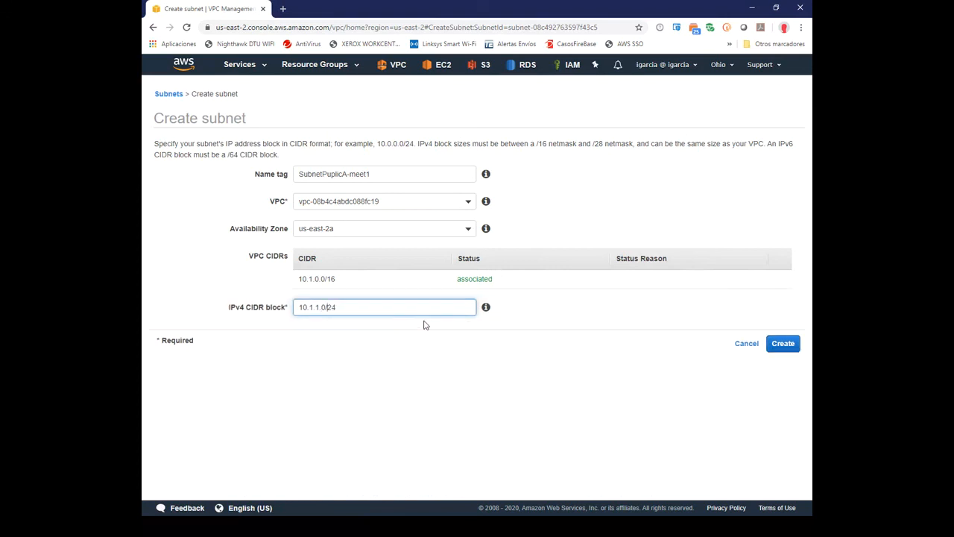
key("shift+Left")
type("2")
left_click(319, 309)
left_click(785, 346)
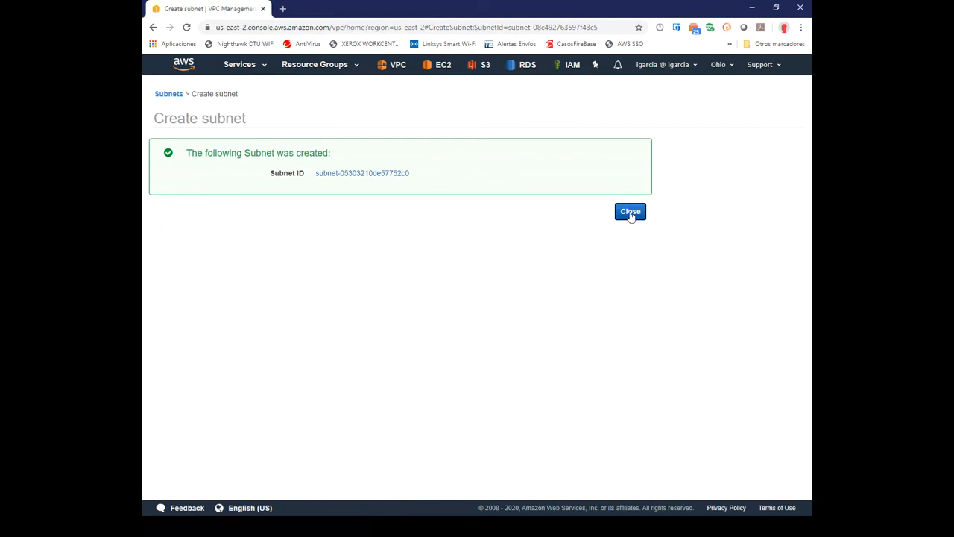
left_click(631, 213)
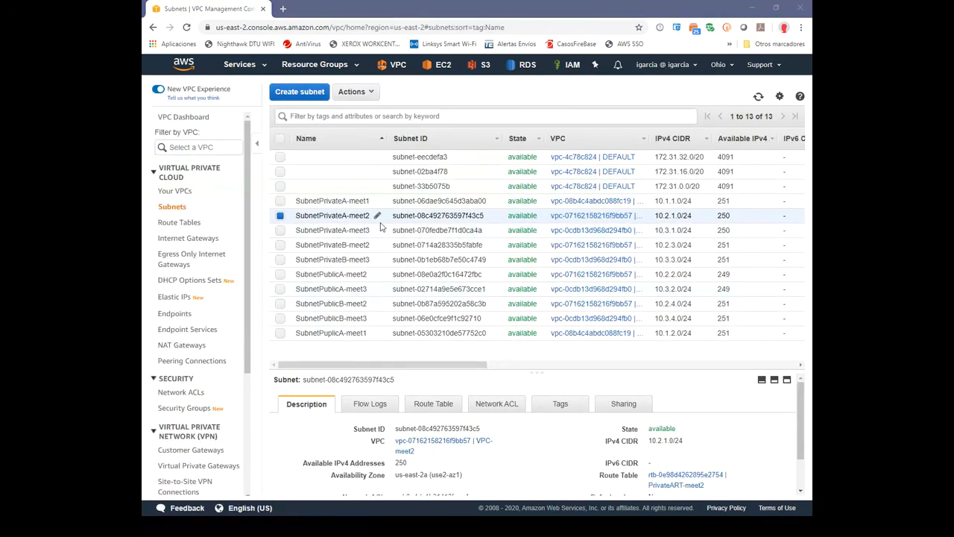
Enable auto-assignment of public IPv4 addresses for the SubnetPuplicA-meet1 subnet and save the setting.
left_click(344, 201)
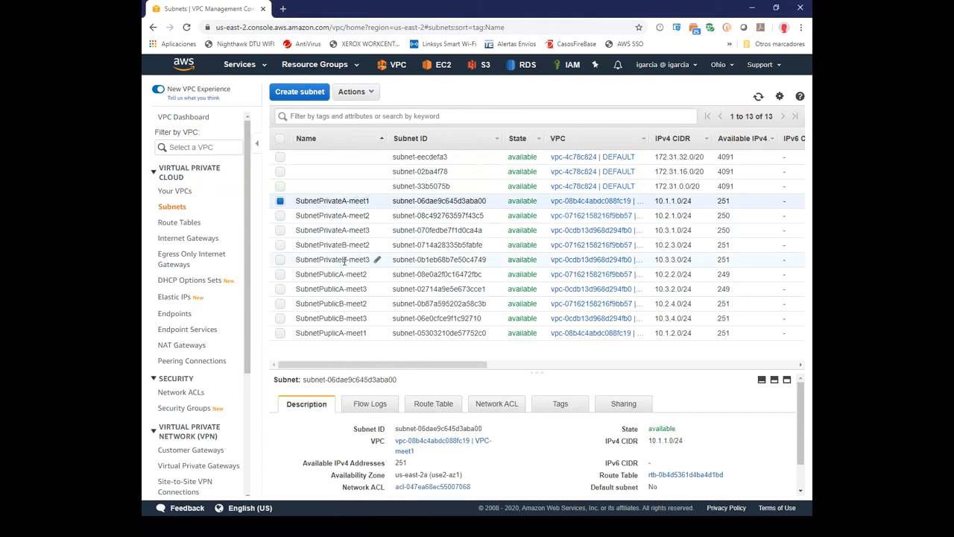
left_click(343, 334)
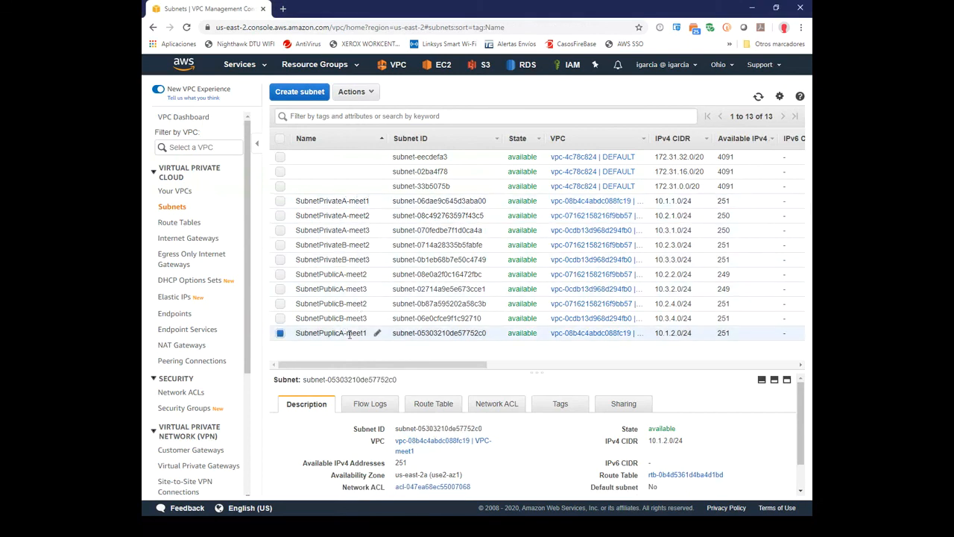
left_click(345, 200)
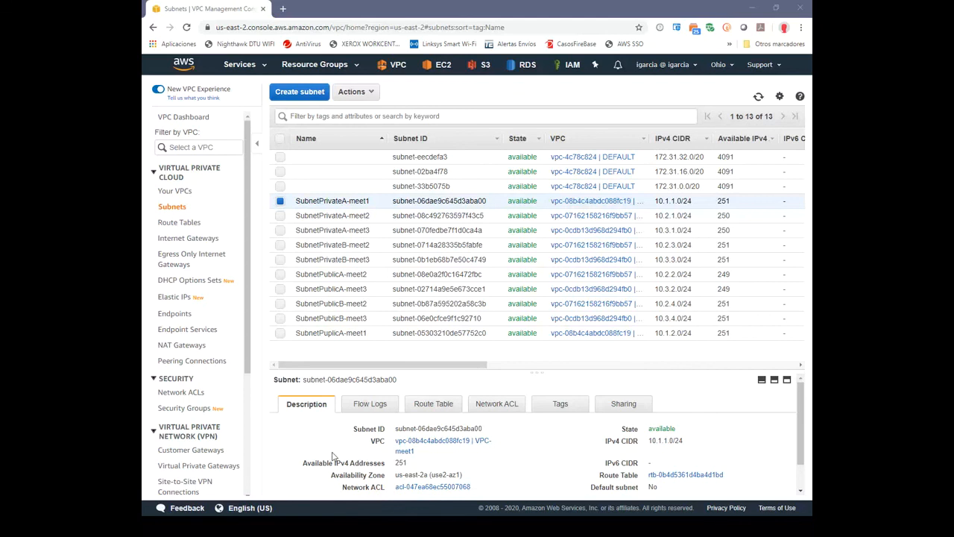
left_click(344, 333)
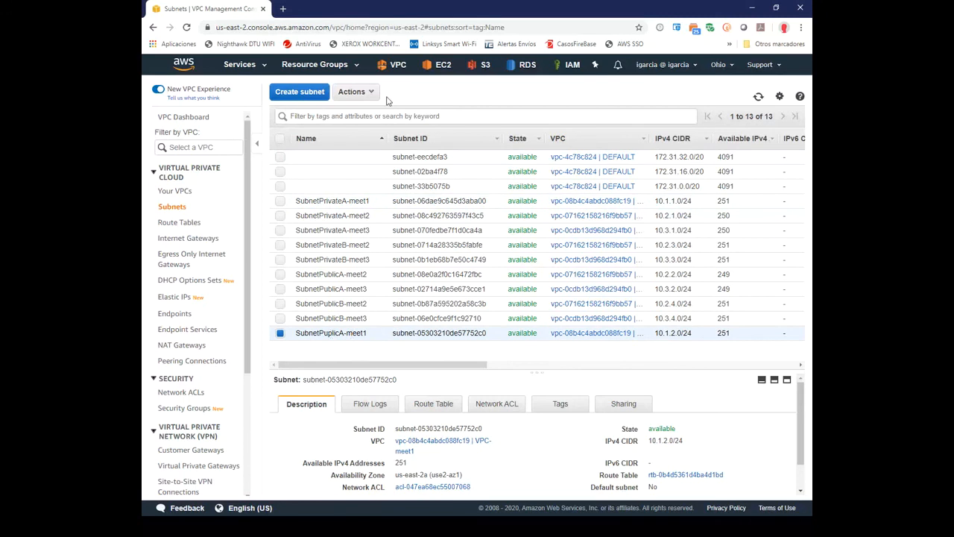
left_click(364, 93)
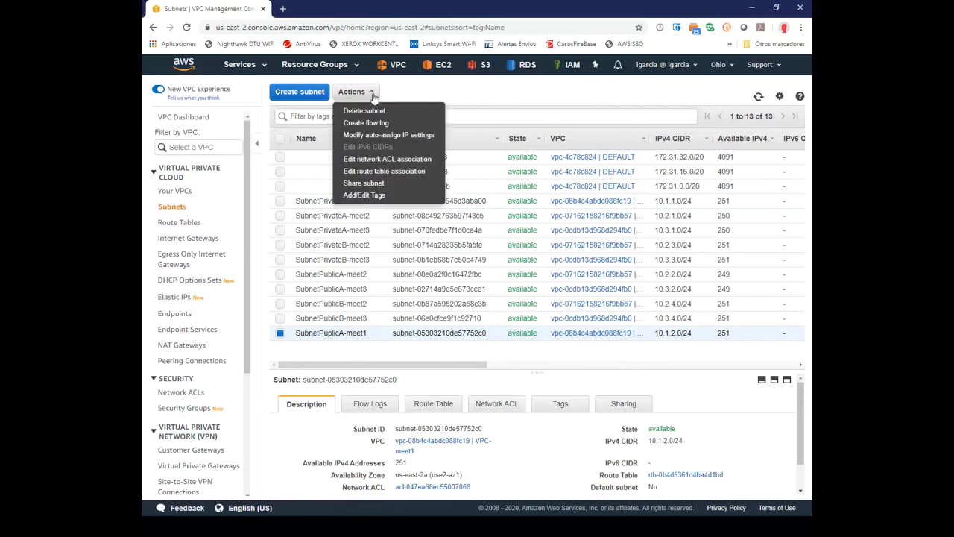
left_click(402, 135)
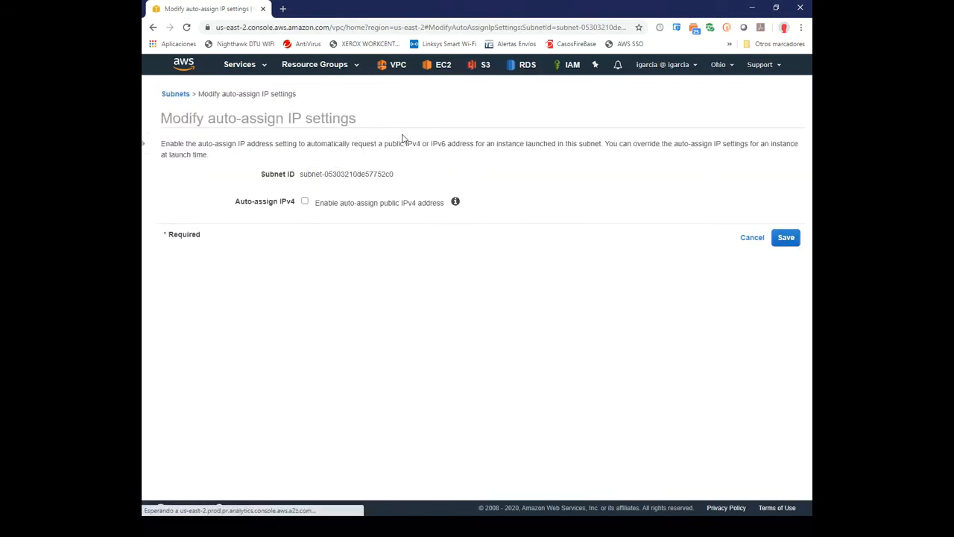
left_click(299, 202)
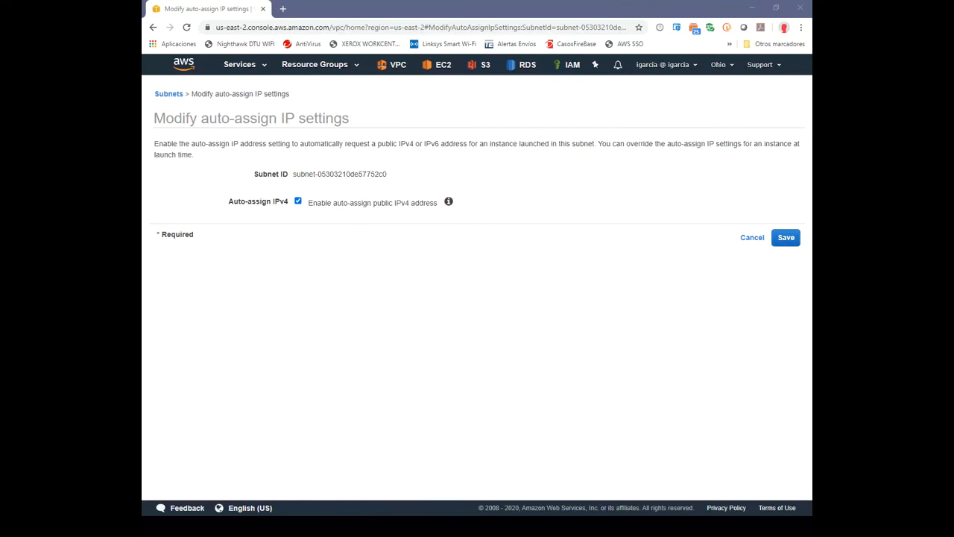
left_click(788, 238)
left_click(786, 238)
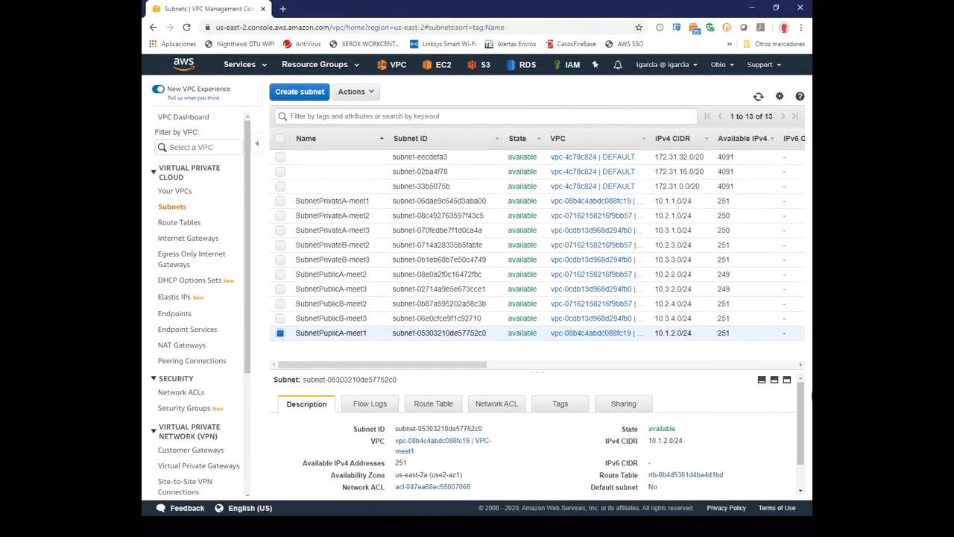
Check the auto-assign public IPv4 setting of SubnetPuplicA-meet1 and SubnetPrivateA-meet1 without changing either.
left_click_drag(802, 401, 803, 427)
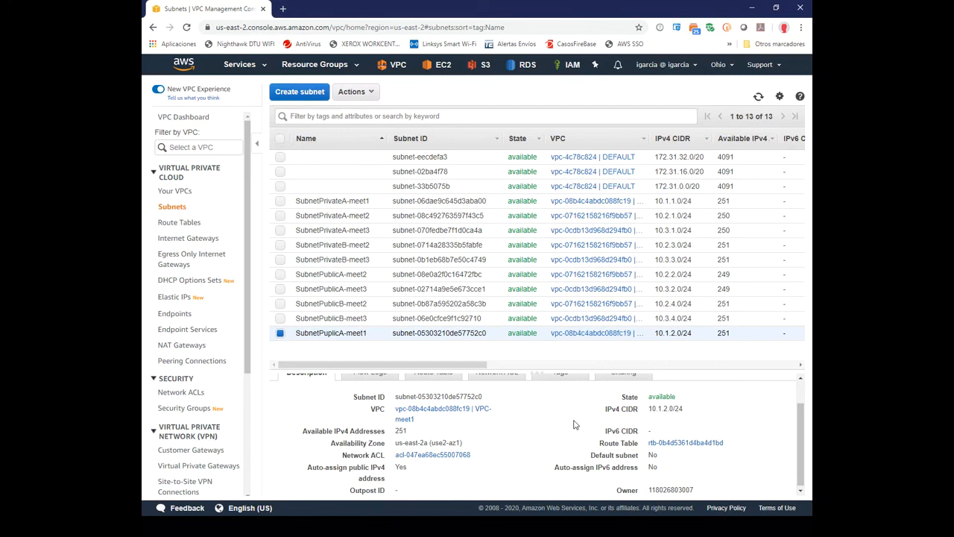
left_click(345, 201)
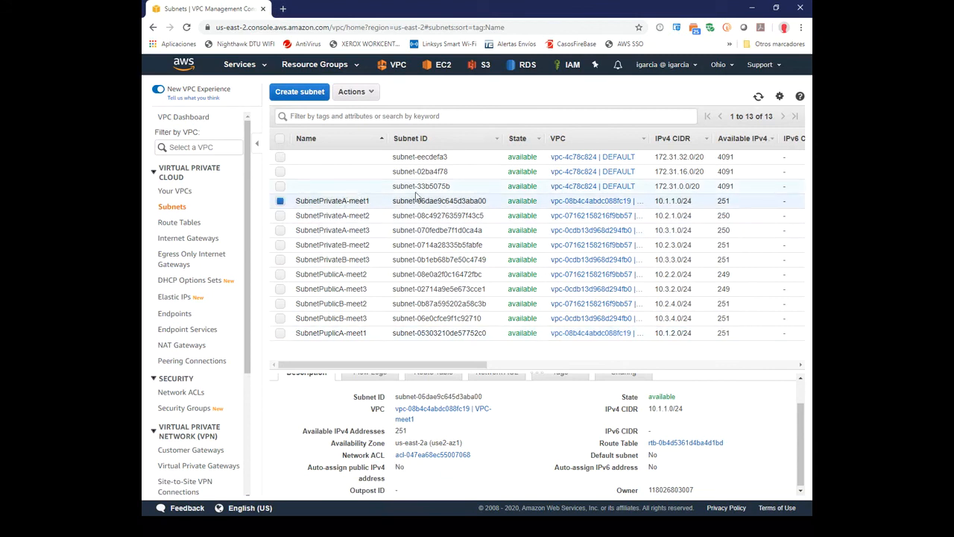
left_click(372, 93)
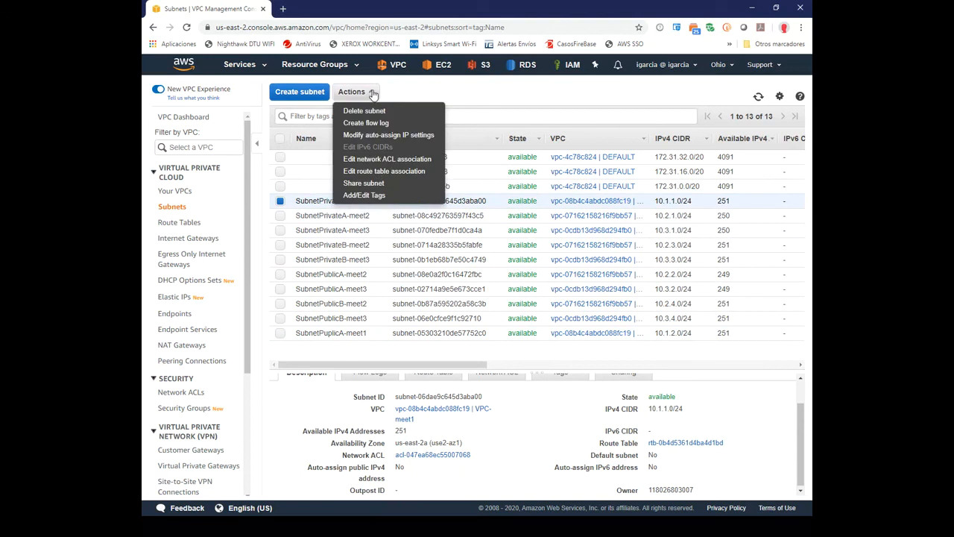
left_click(384, 138)
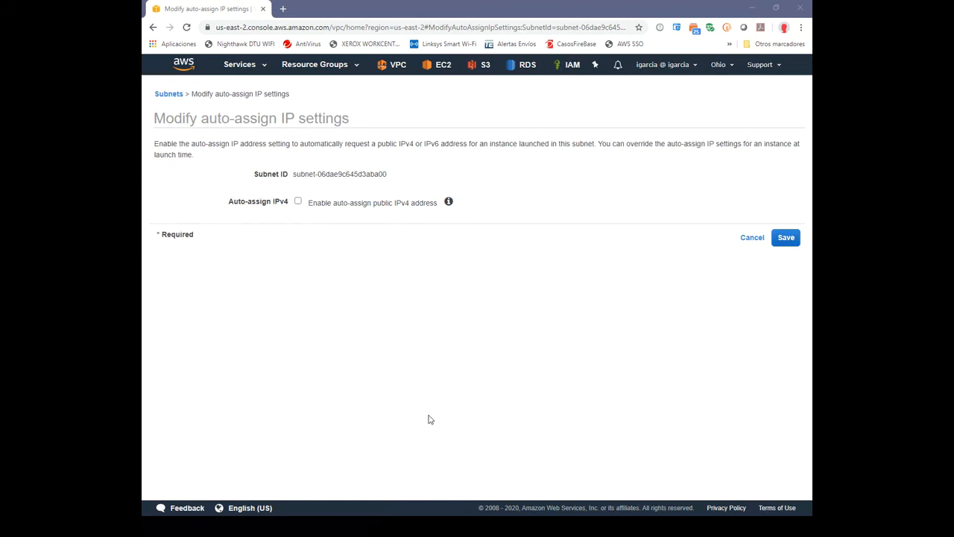
left_click(755, 238)
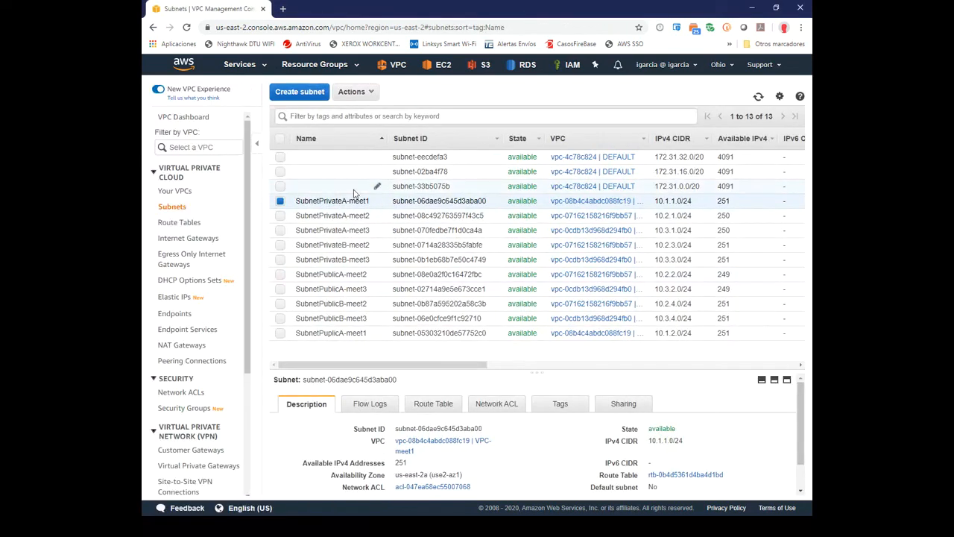
Check the DNS resolution setting of VPC-meet1 in the list of VPCs without saving any change.
left_click(174, 191)
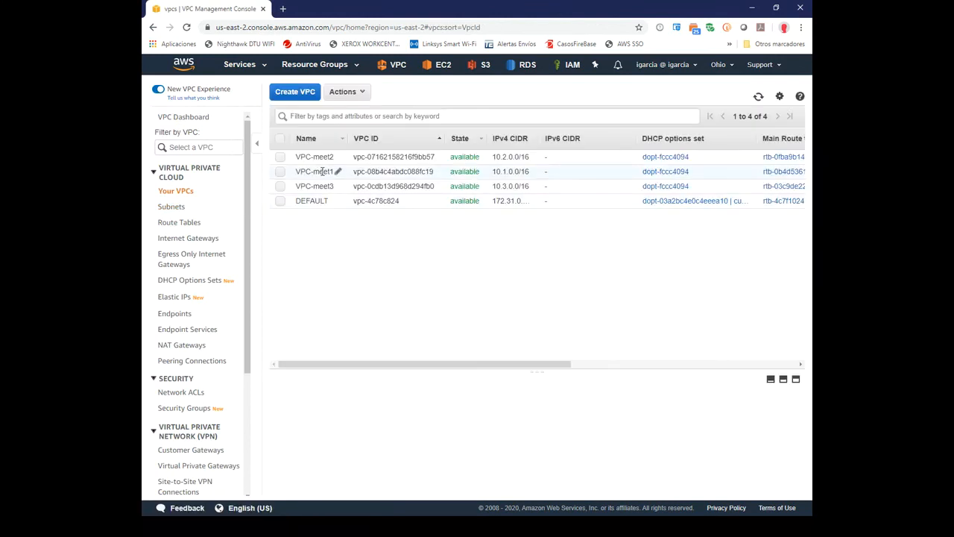
left_click(322, 171)
left_click(344, 92)
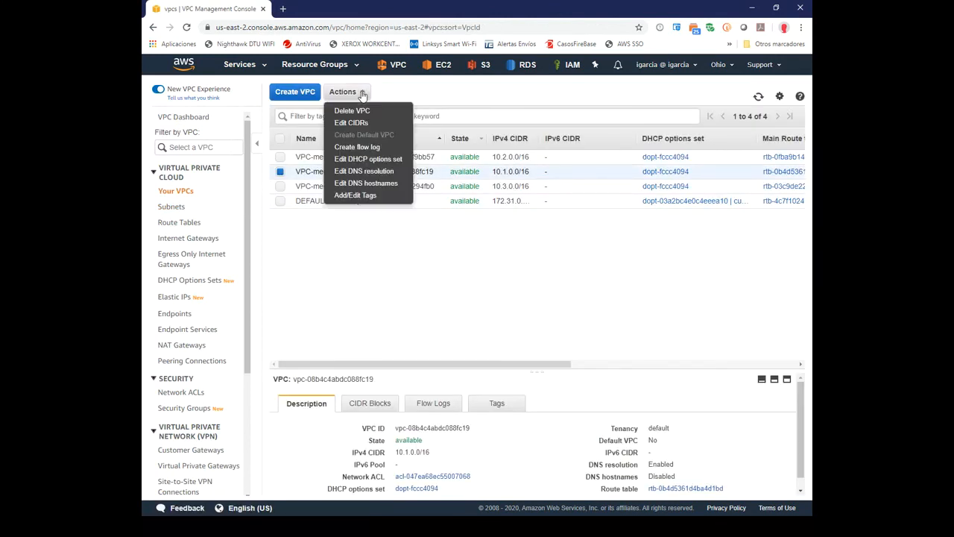
left_click(375, 172)
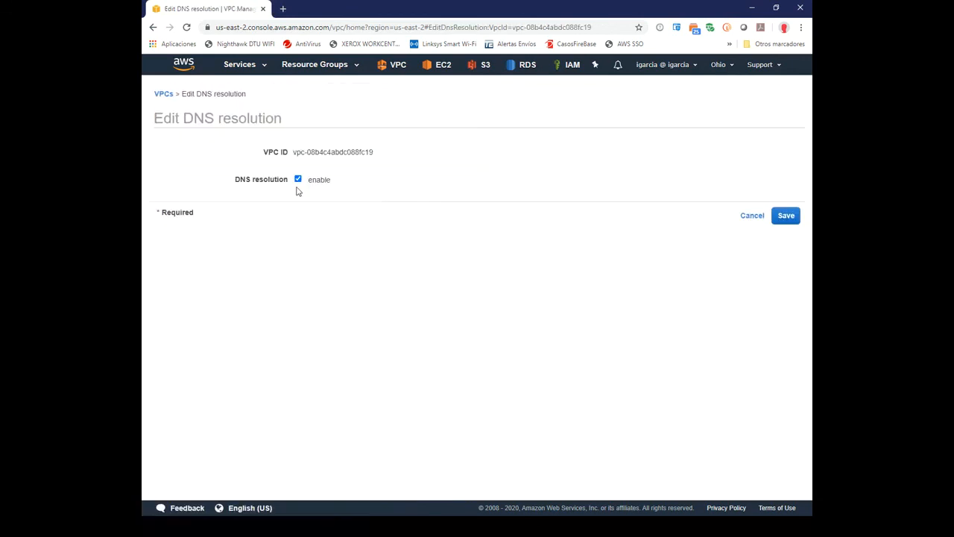
left_click(752, 215)
Enable DNS hostnames for VPC-meet1 and save the change.
left_click(313, 91)
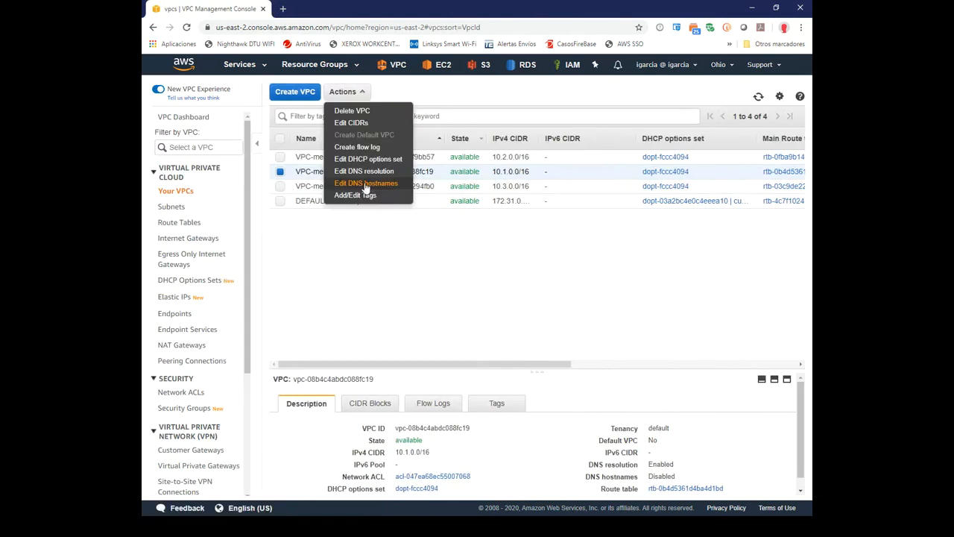
left_click(364, 184)
left_click(297, 180)
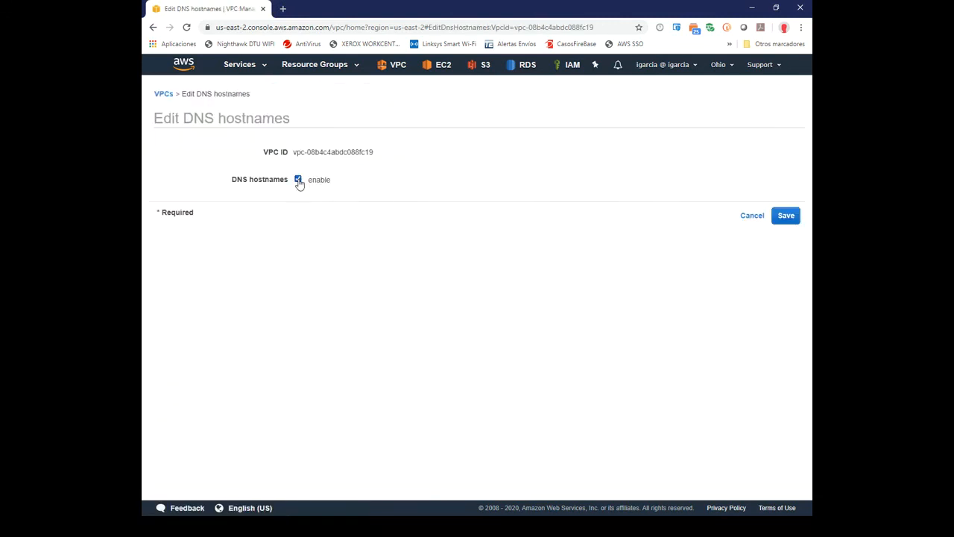
left_click(788, 217)
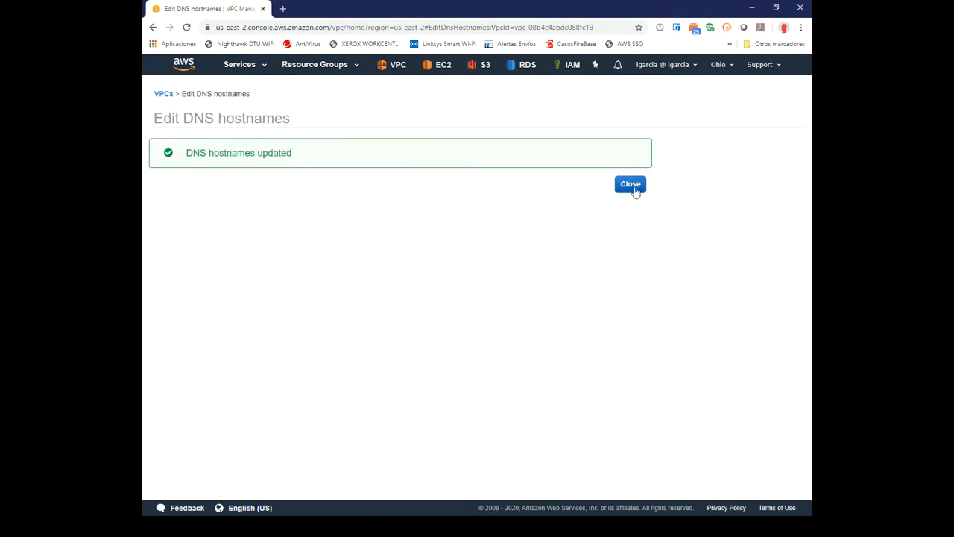
Check the details of SubnetPrivateA-meet1 and SubnetPuplicA-meet1, including the latter's auto-assign public IPv4 setting, without changing anything.
left_click(631, 184)
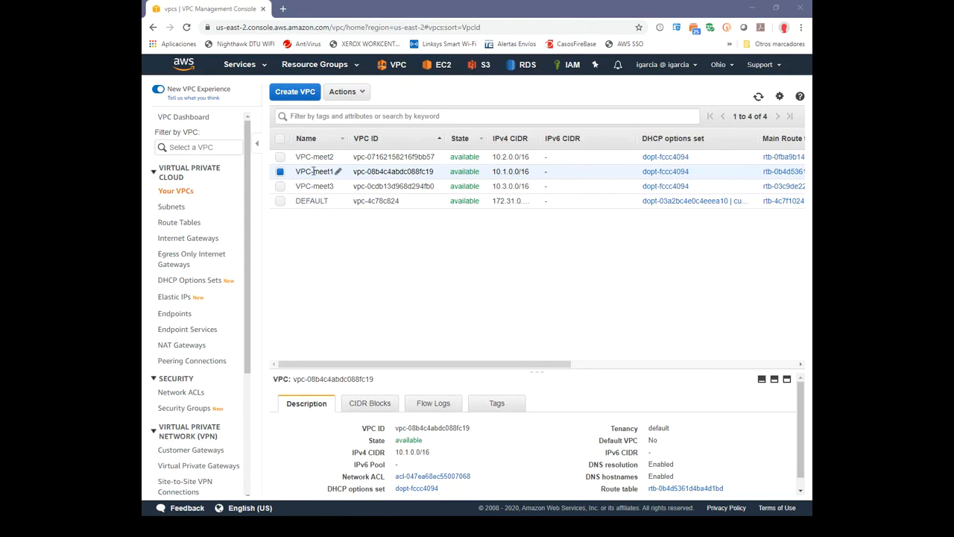
left_click(176, 208)
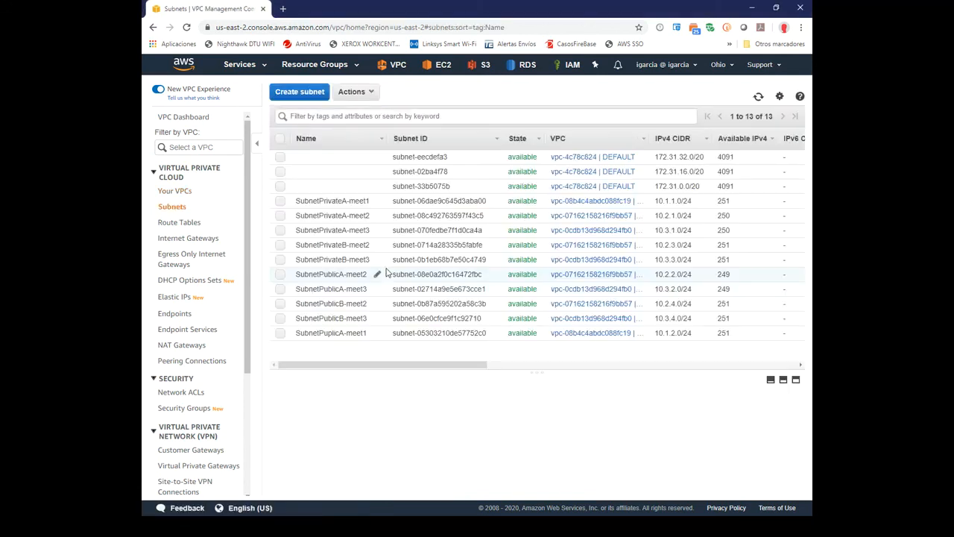
left_click(433, 199)
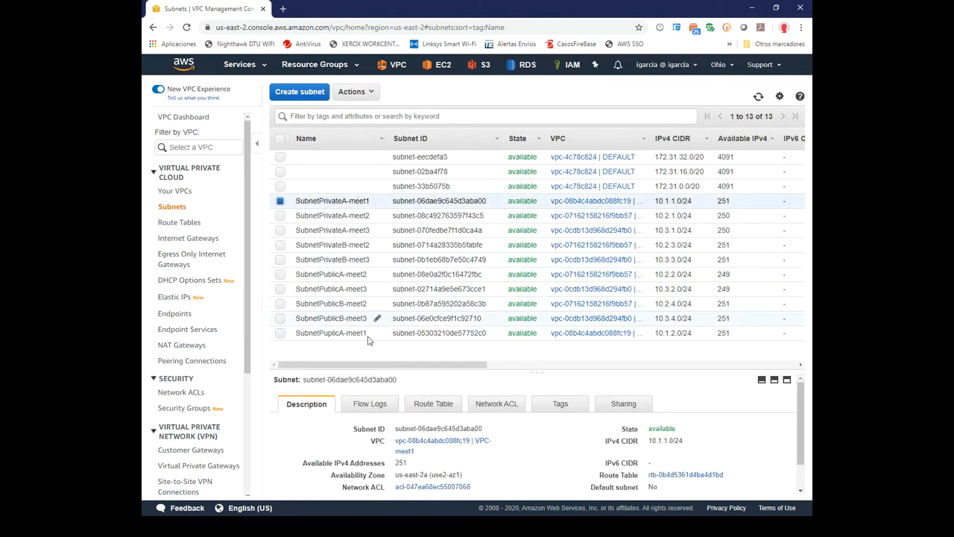
left_click(345, 333)
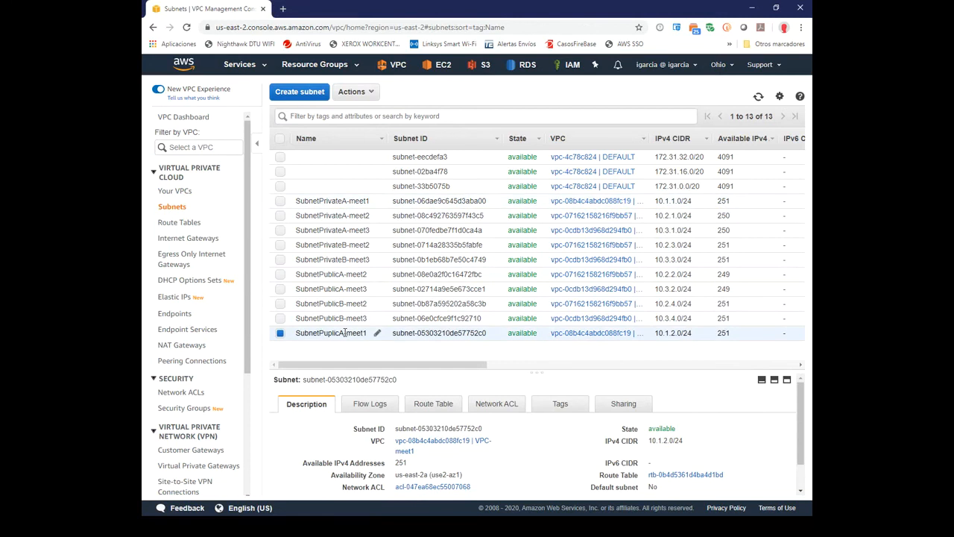
scroll(801, 445, "down", 2)
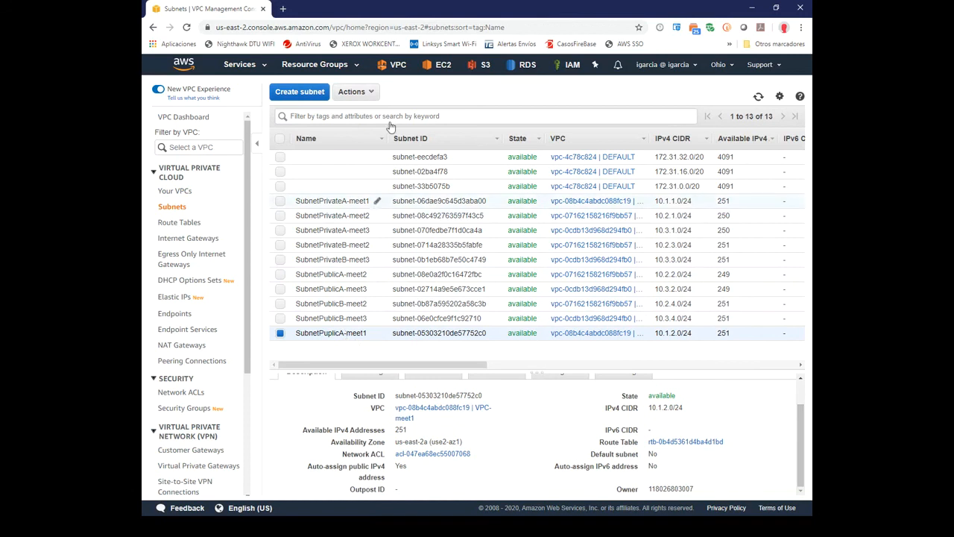
left_click(362, 95)
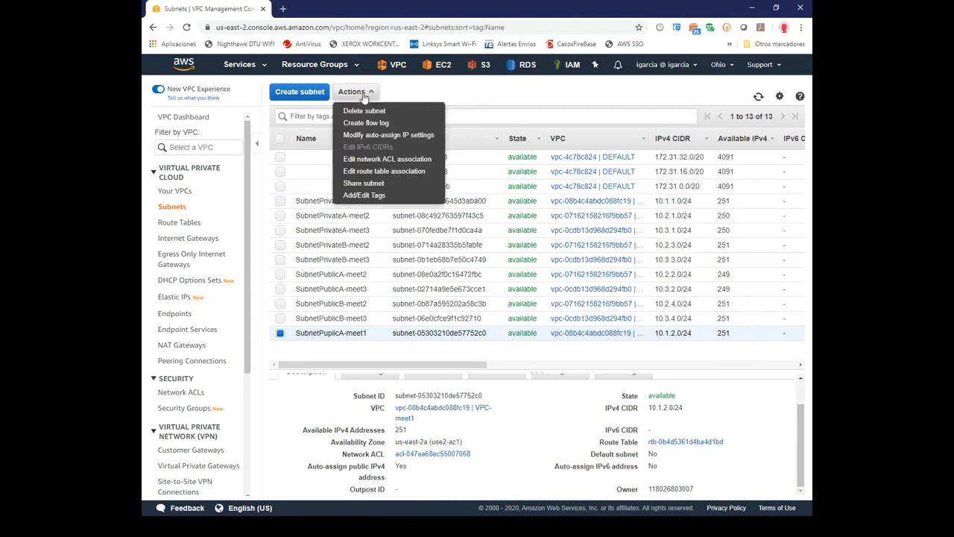
left_click(380, 136)
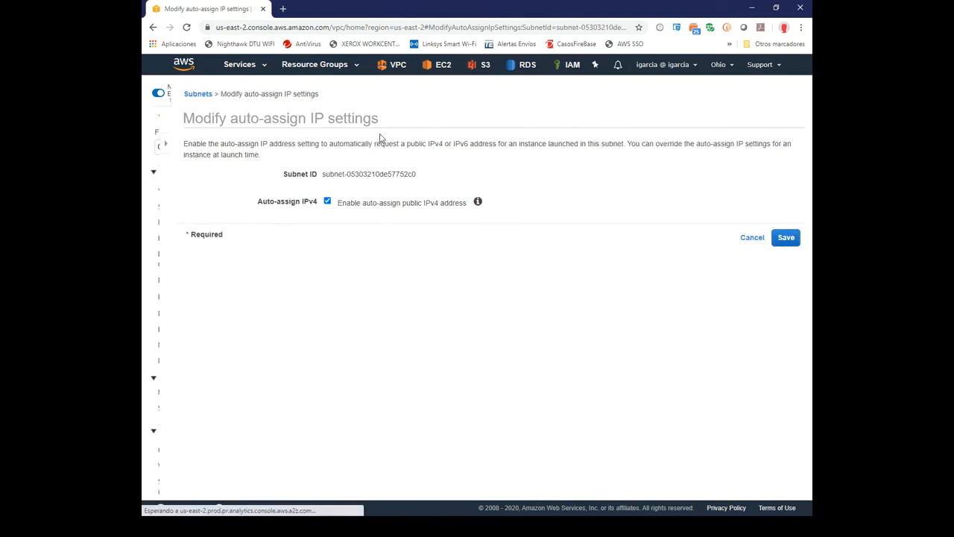
left_click(752, 238)
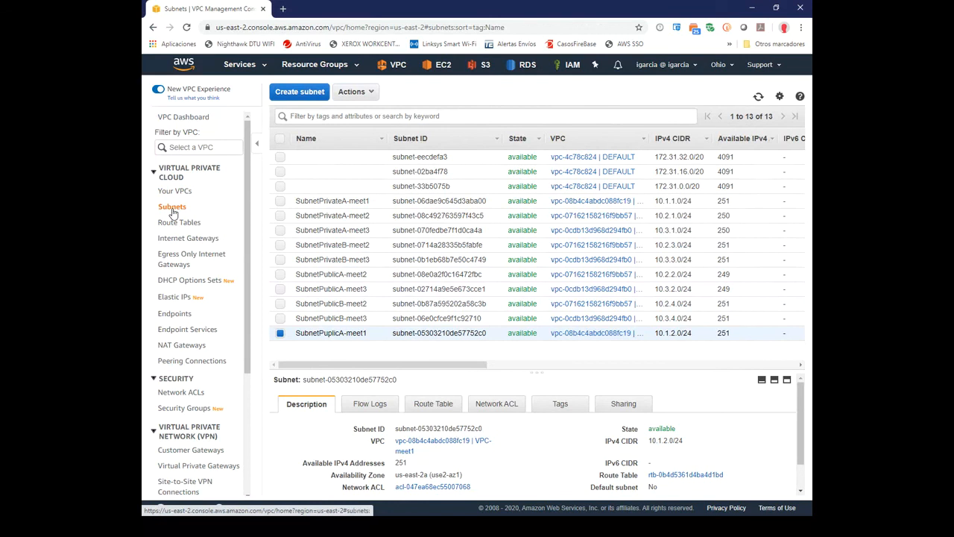
Create an internet gateway with the name tag IGW-meet1.
left_click(208, 243)
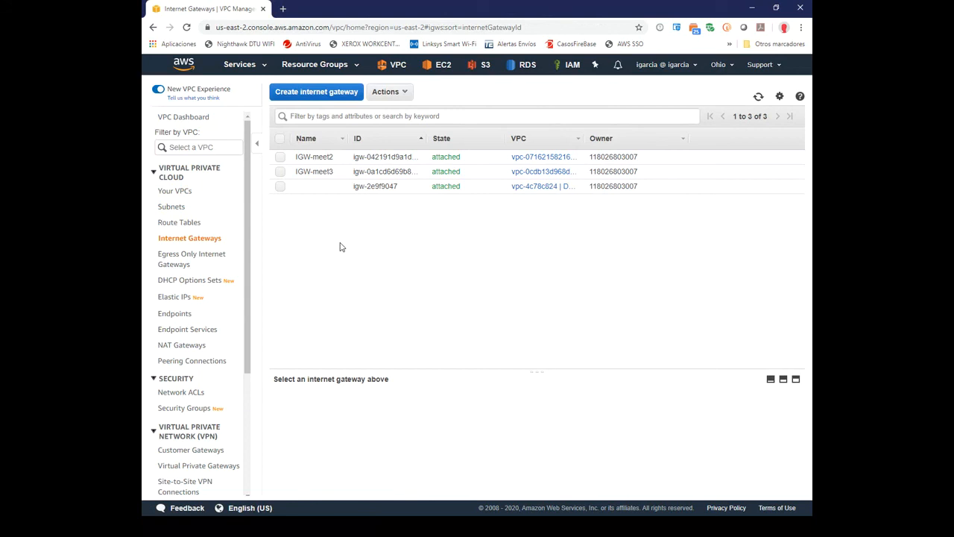
left_click(325, 97)
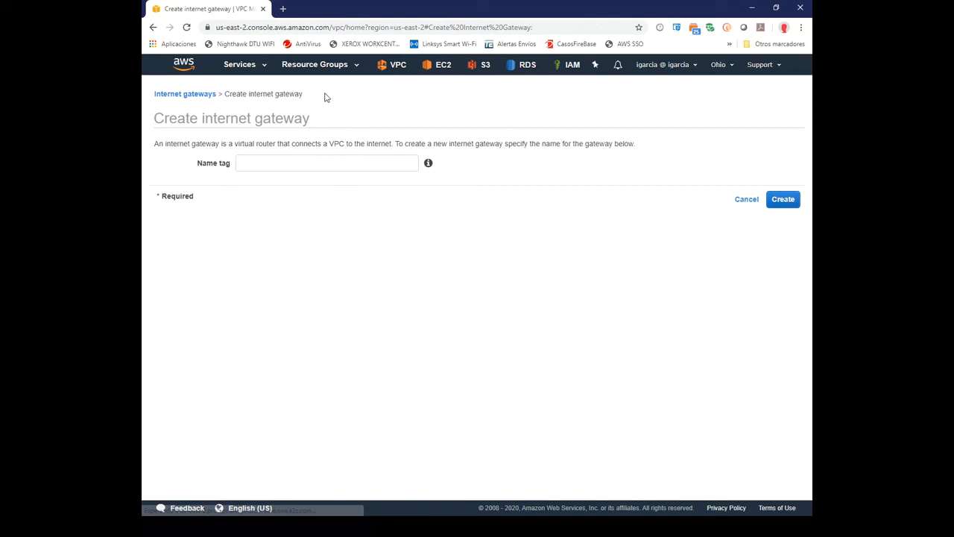
left_click(346, 160)
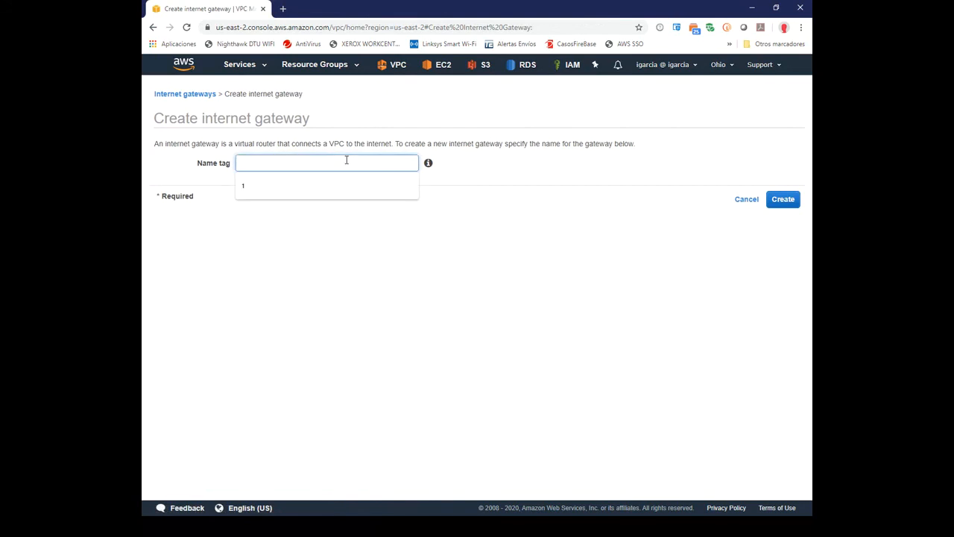
type("IGW")
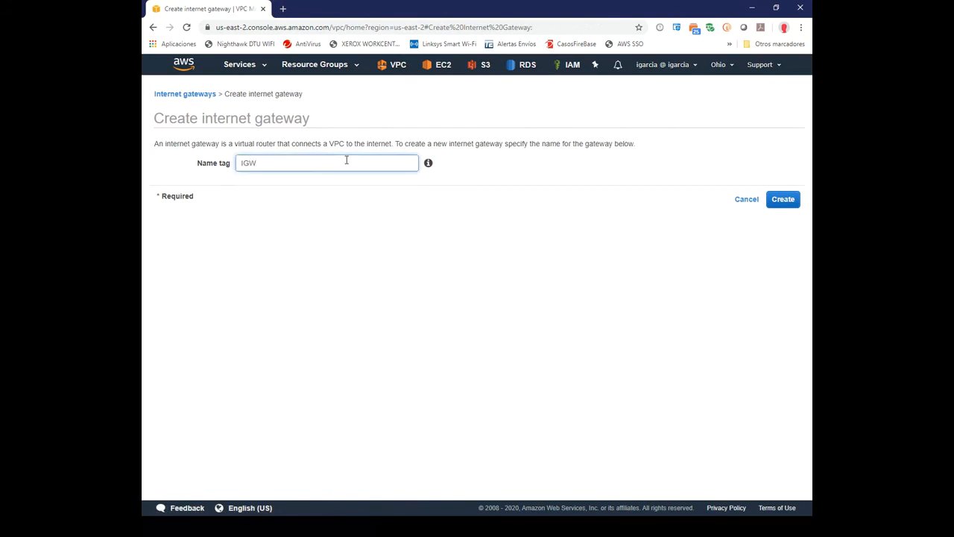
type("-meet1")
left_click(787, 204)
left_click(633, 214)
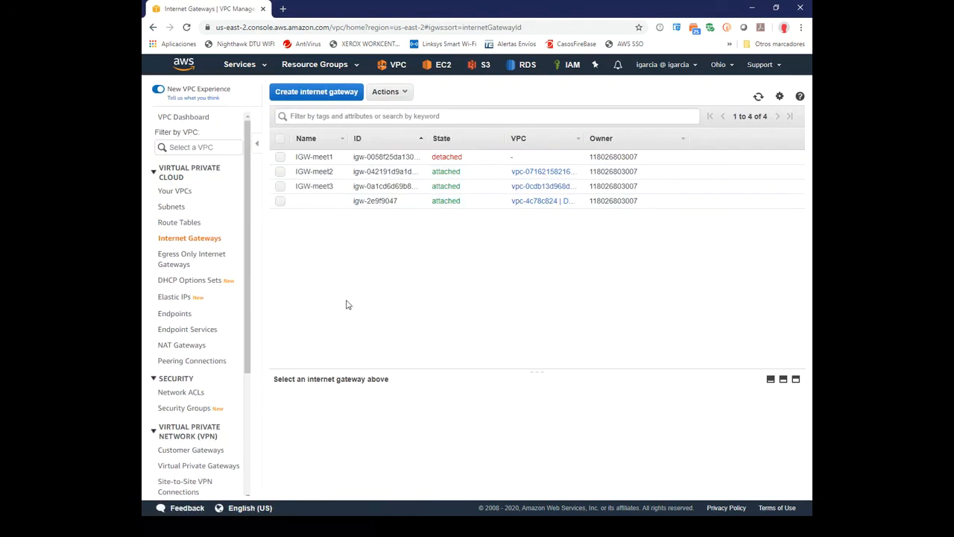
Attach the IGW-meet1 internet gateway to VPC-meet1.
left_click(391, 157)
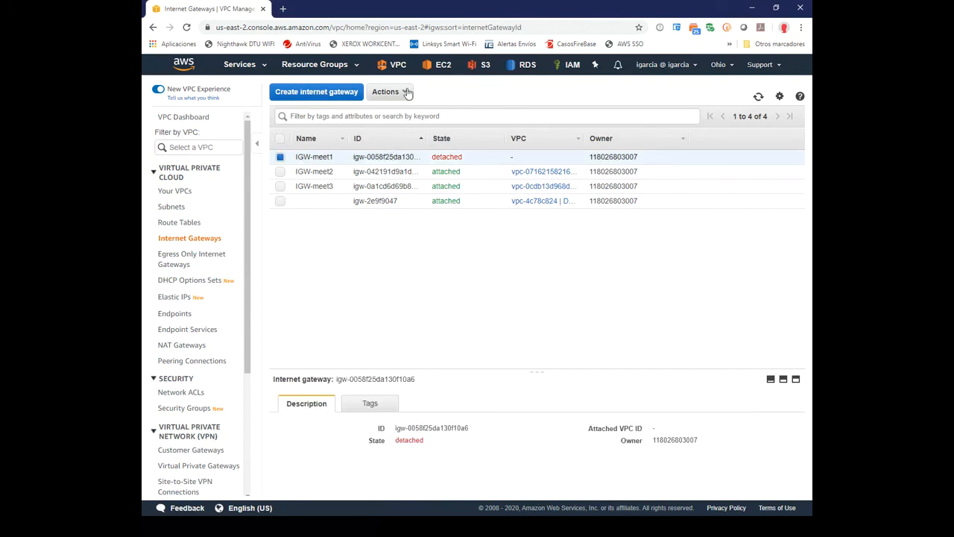
left_click(389, 92)
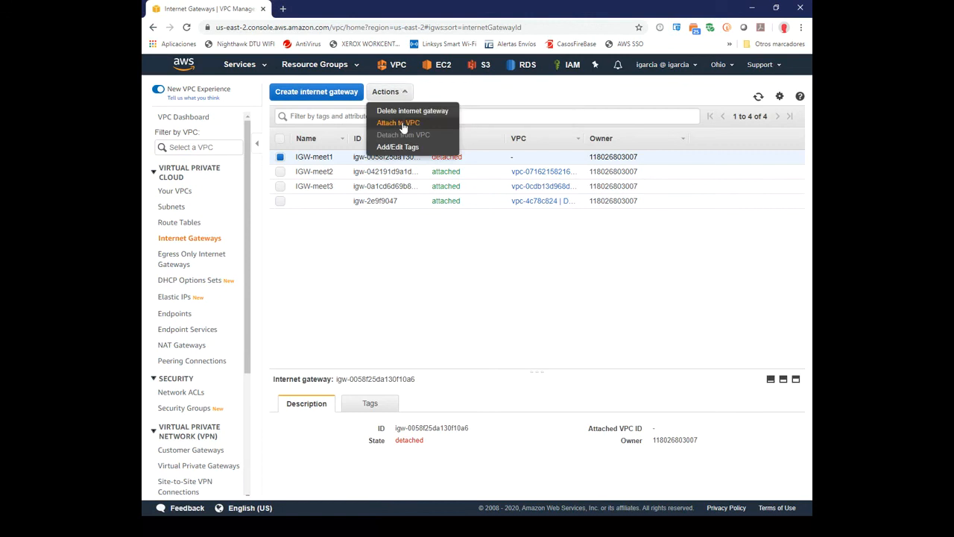
left_click(401, 124)
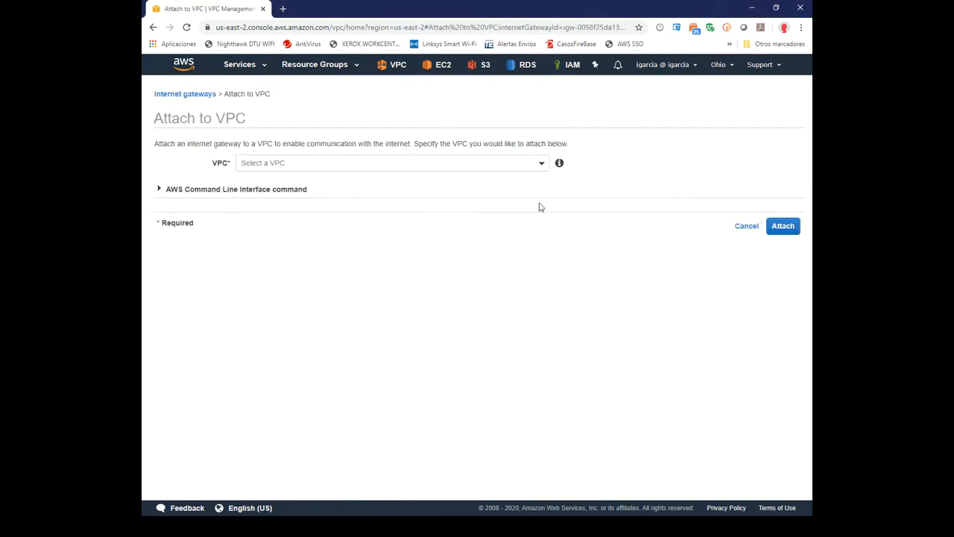
left_click(542, 164)
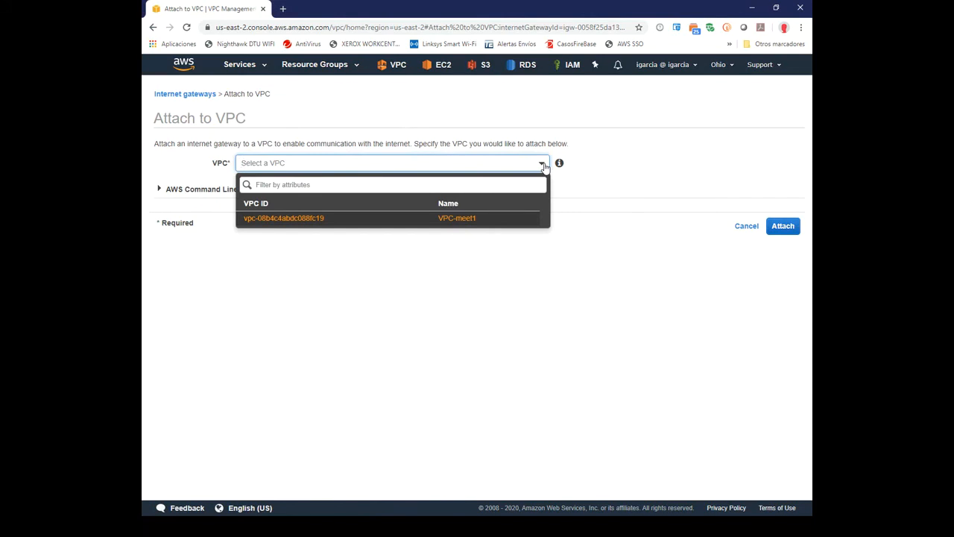
left_click(316, 222)
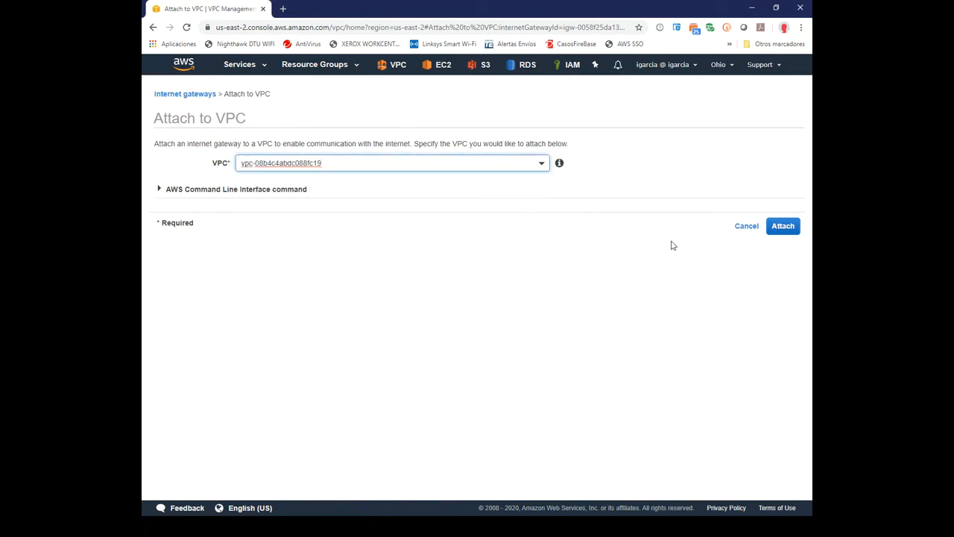
left_click(782, 226)
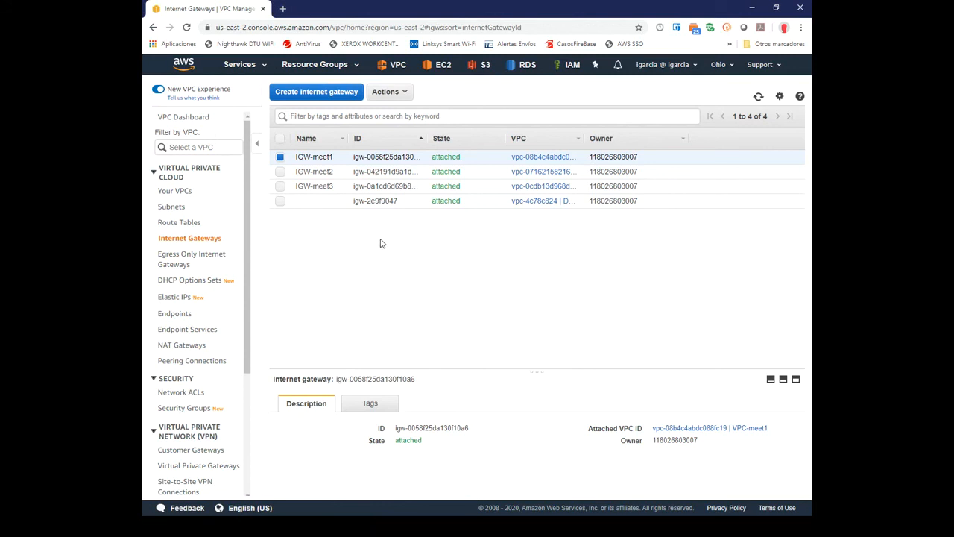
Open EC2 in a separate browser tab and start launching an instance with the 64-bit (x86) Amazon Linux 2 AMI and the t2.micro type.
middle_click(443, 66)
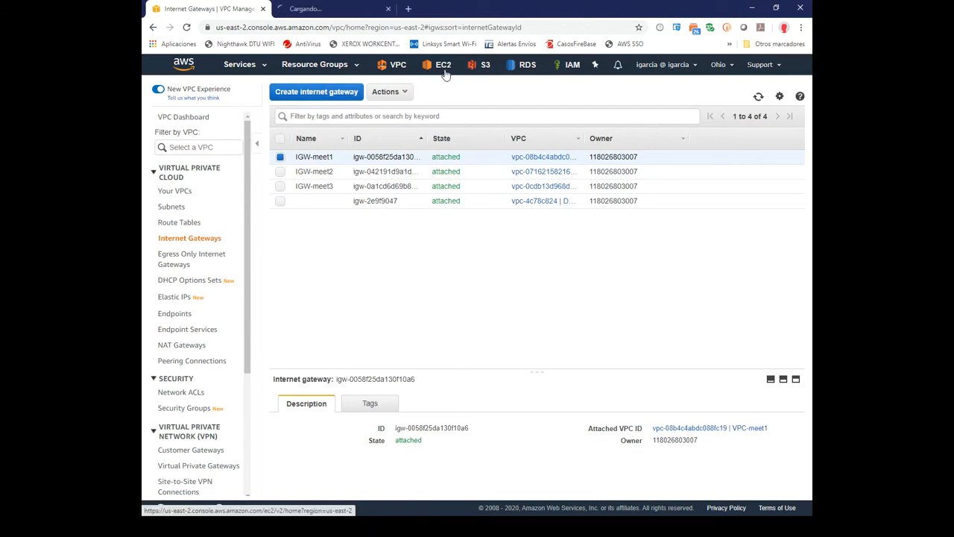
left_click(306, 9)
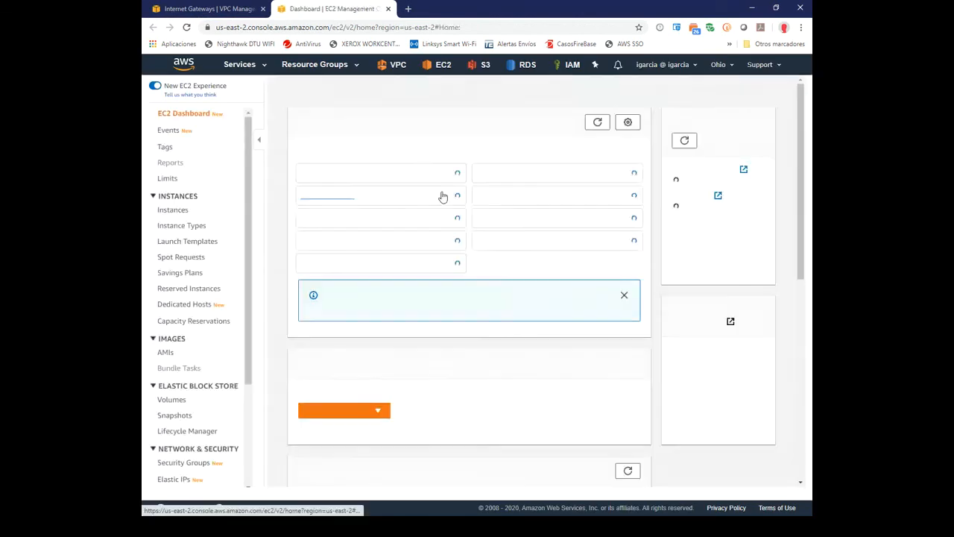
left_click(335, 176)
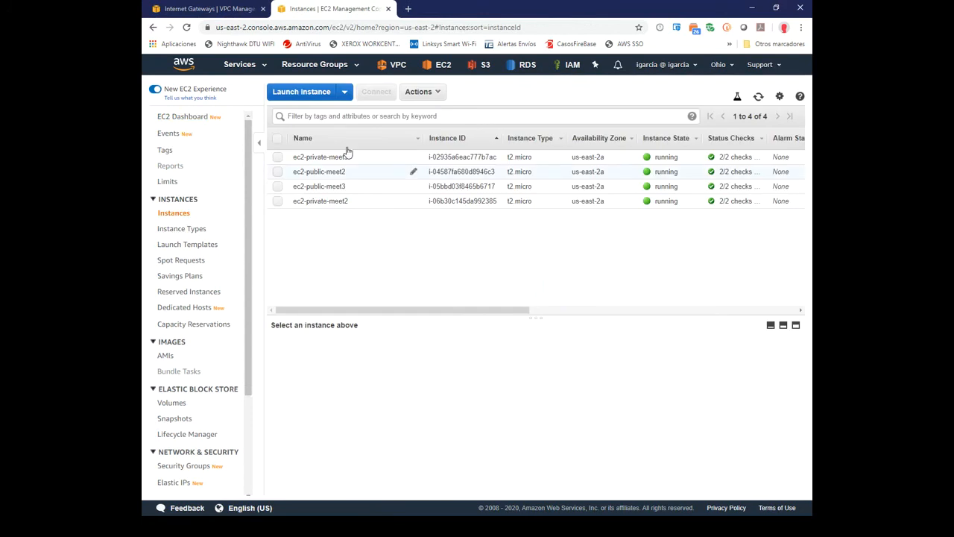
left_click(302, 93)
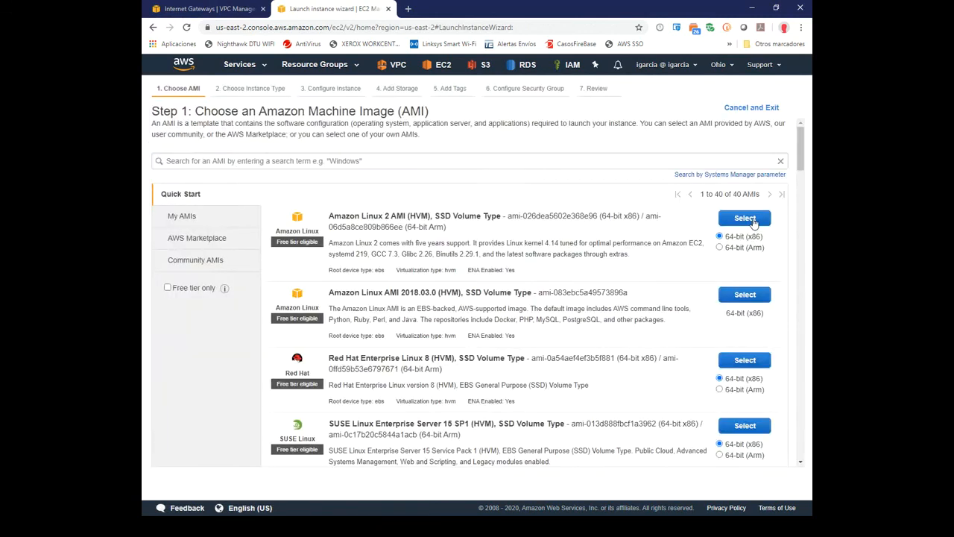
left_click(746, 218)
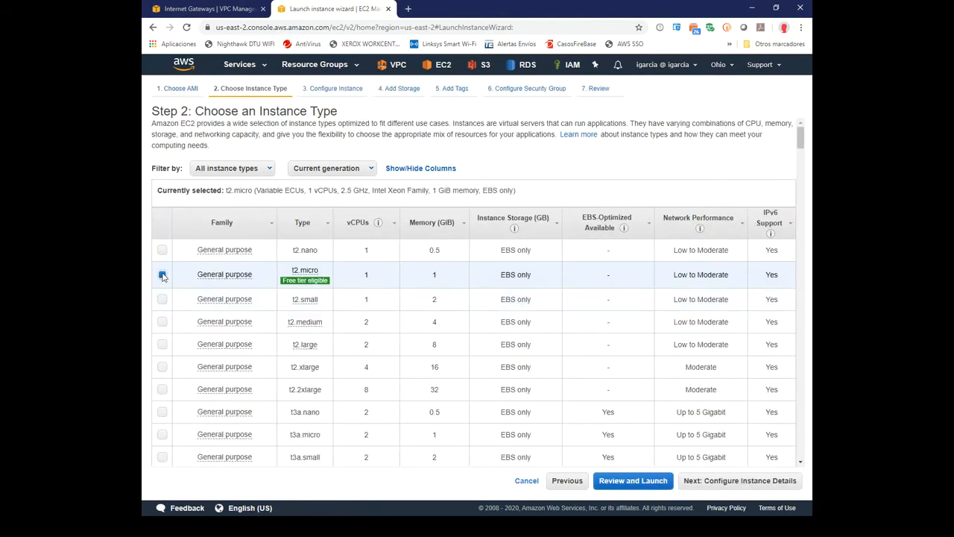
left_click(763, 487)
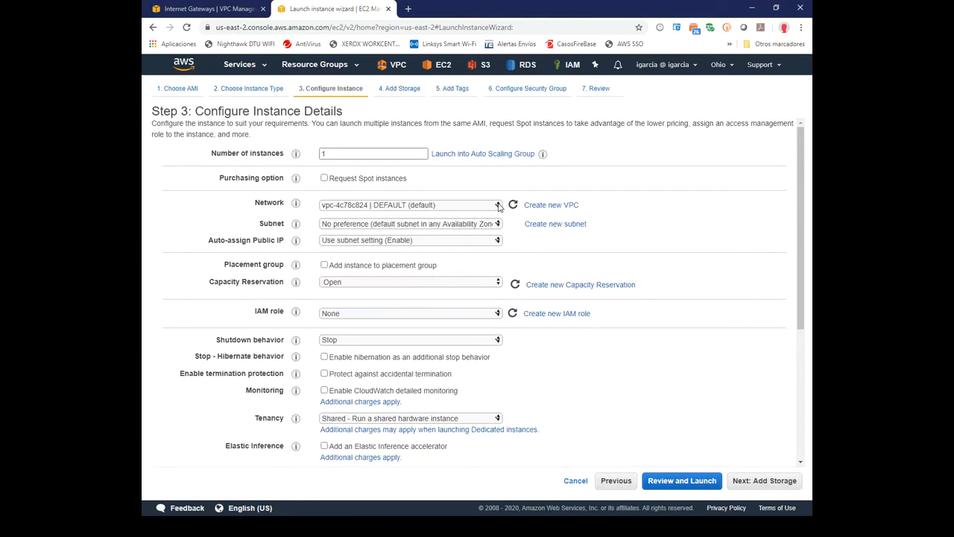
Place the new instance in the VPC-meet1 network and the SubnetPuplicA-meet1 subnet.
left_click(498, 206)
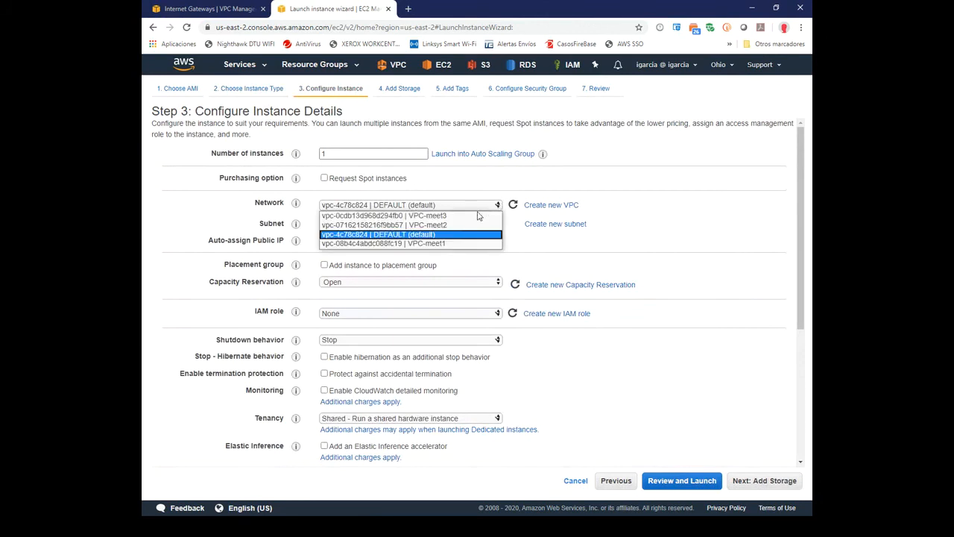
left_click(437, 246)
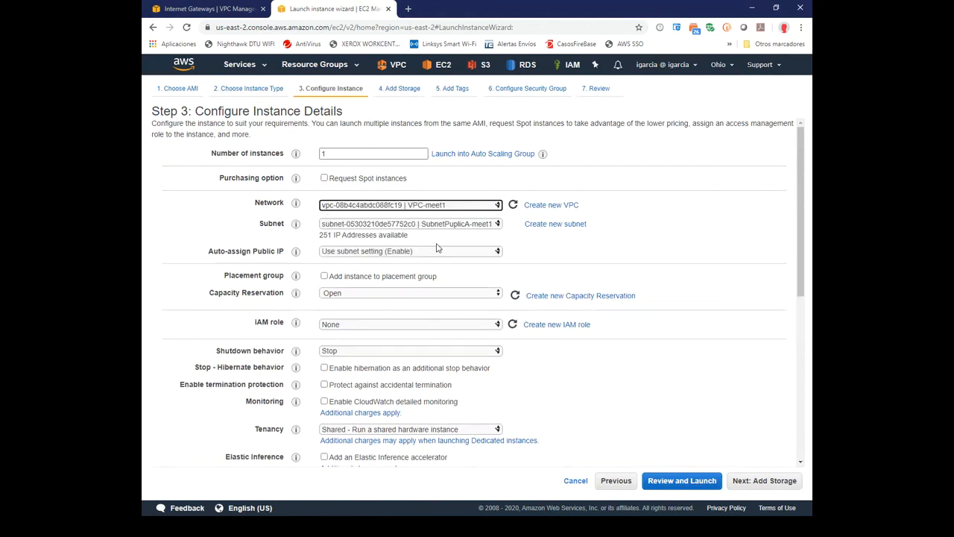
left_click(498, 224)
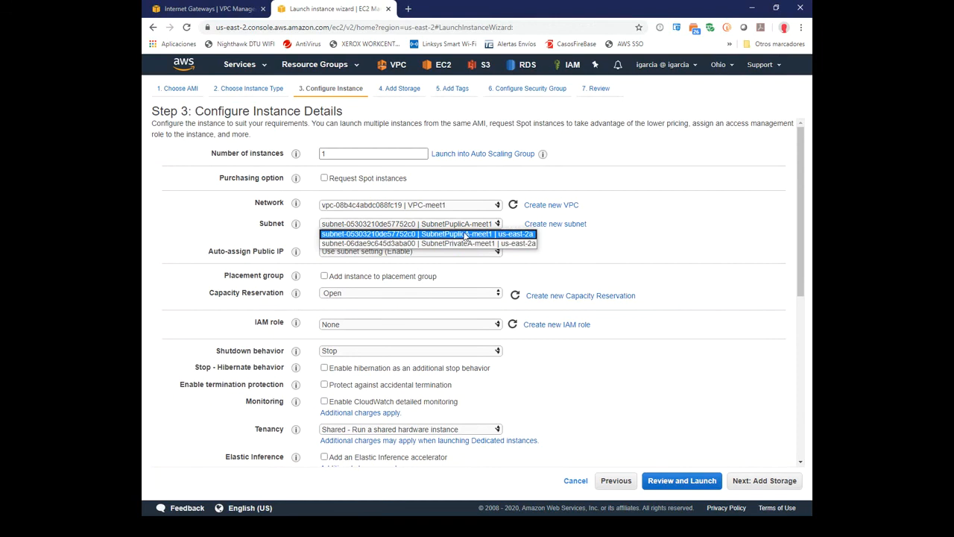
left_click(467, 234)
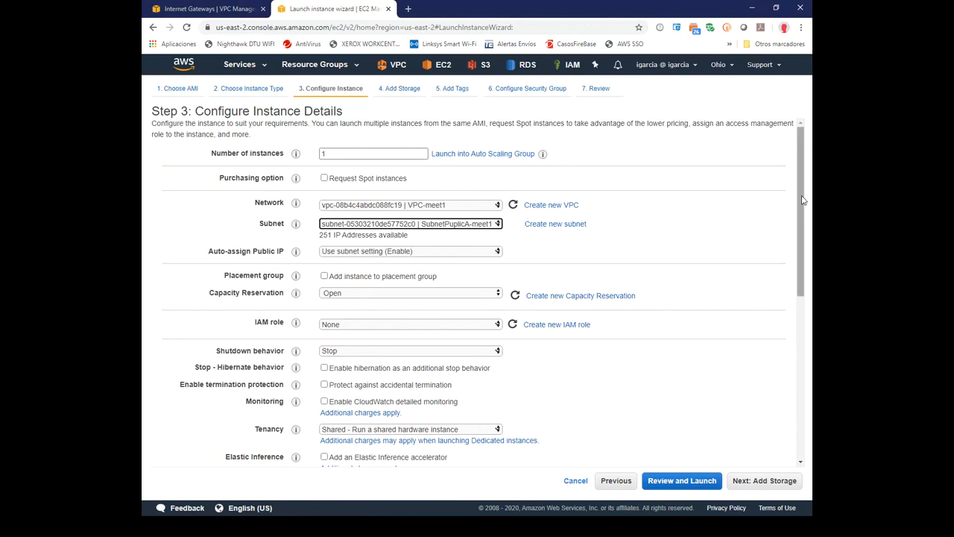
Provide a bash user data script that runs yum update, installs, starts and enables httpd, and writes a "Hola MeetUp" heading to /var/www/html/index.html.
left_click_drag(800, 191, 806, 410)
key("alt+Tab")
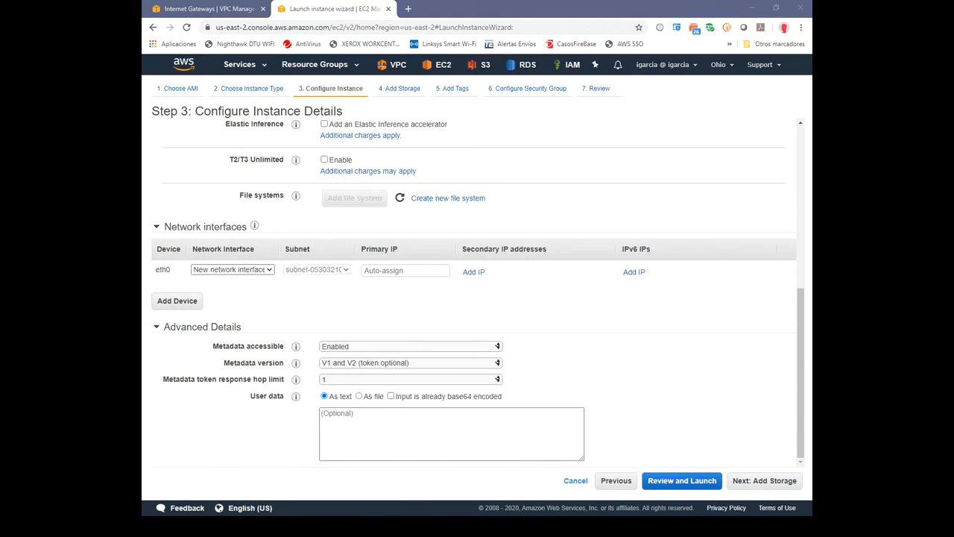
left_click(416, 423)
type("#!/bin/bash yum update -y yum install httpd -y service httpd start chkconfig httpd on echo \"<html><body><h1>Hola MeetUp</h1></body></html>\" > /var/www/html/index.html")
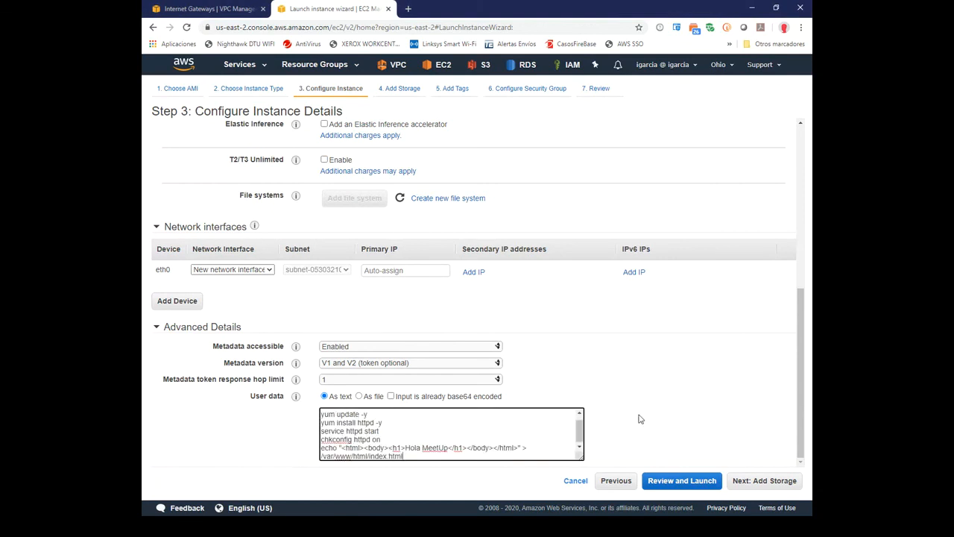
left_click(779, 485)
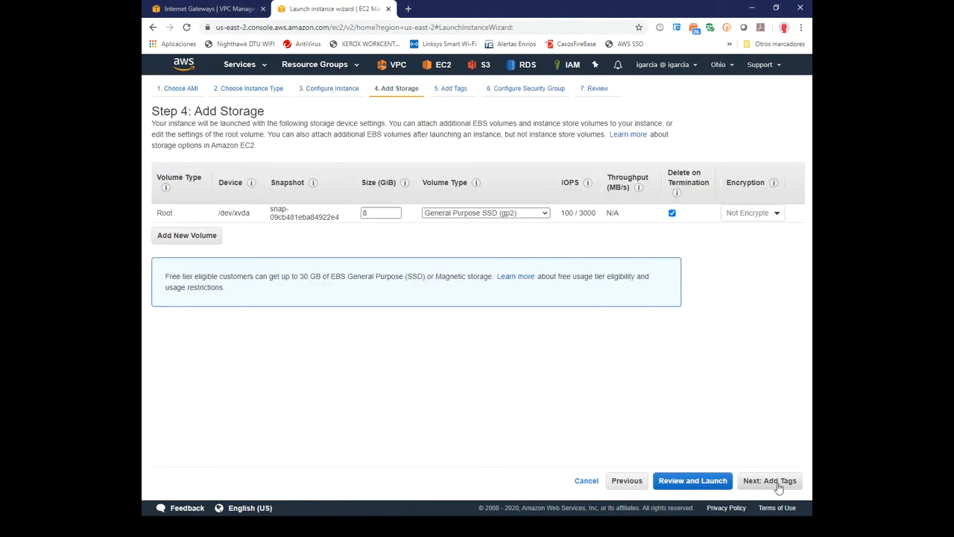
Keep the default storage and tag the new instance with the key Name and the value ec2-public-meet1.
left_click(779, 484)
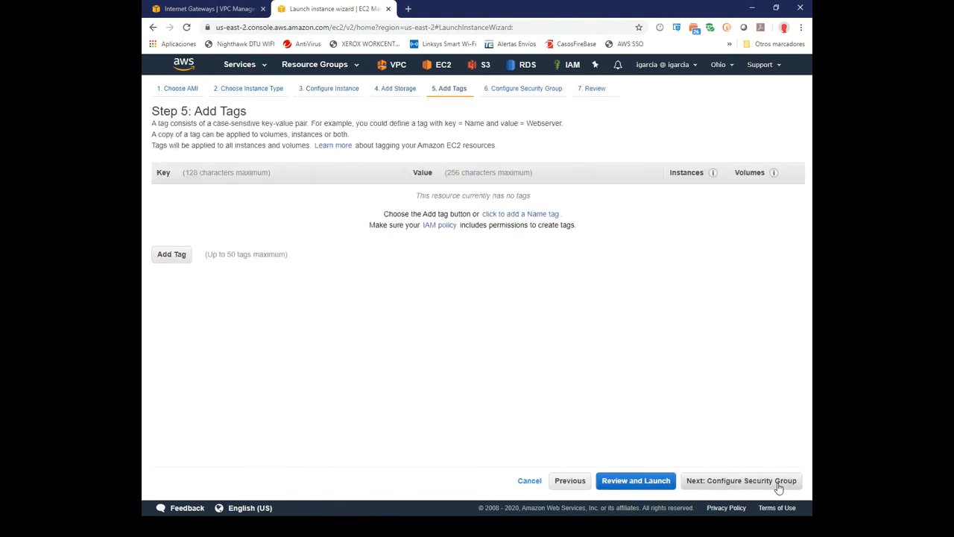
left_click(171, 254)
left_click(258, 197)
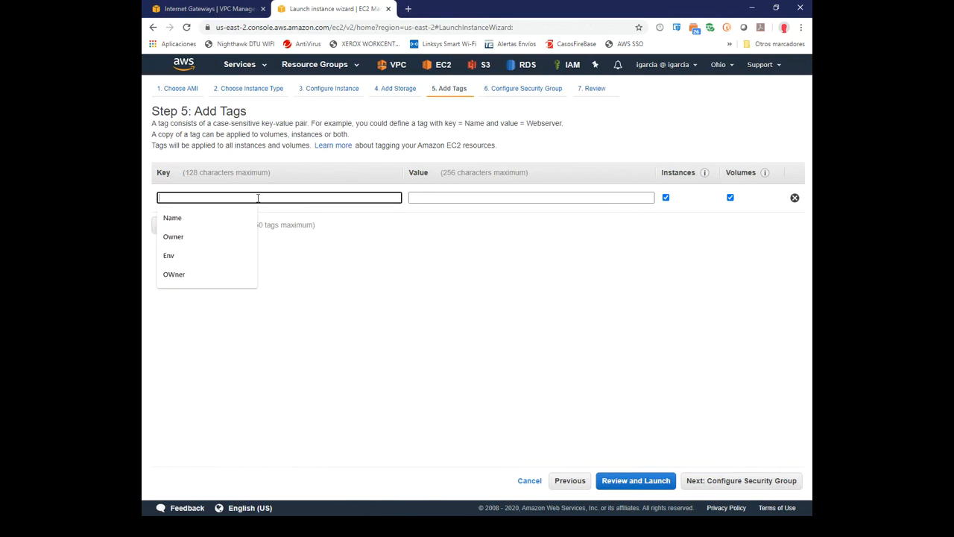
type("Name")
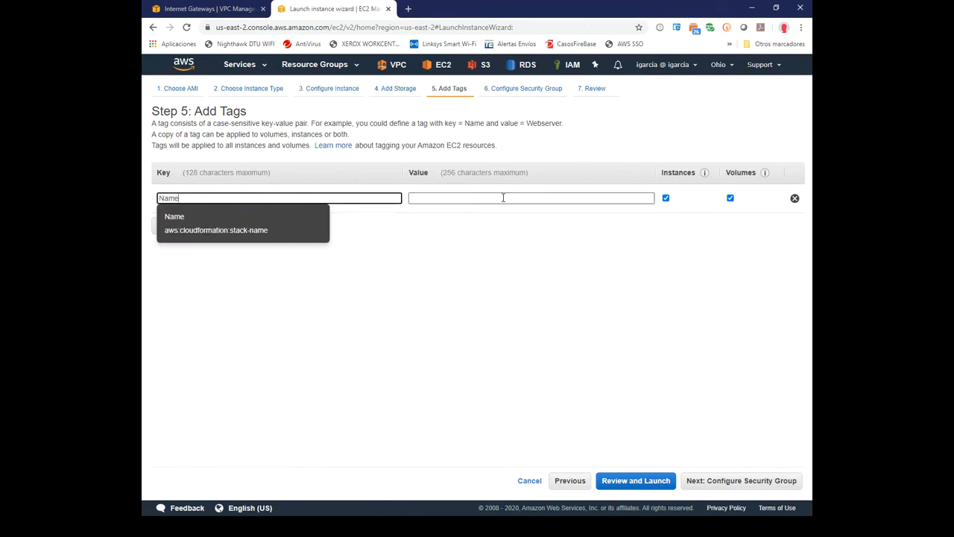
left_click(503, 198)
type("ec2-")
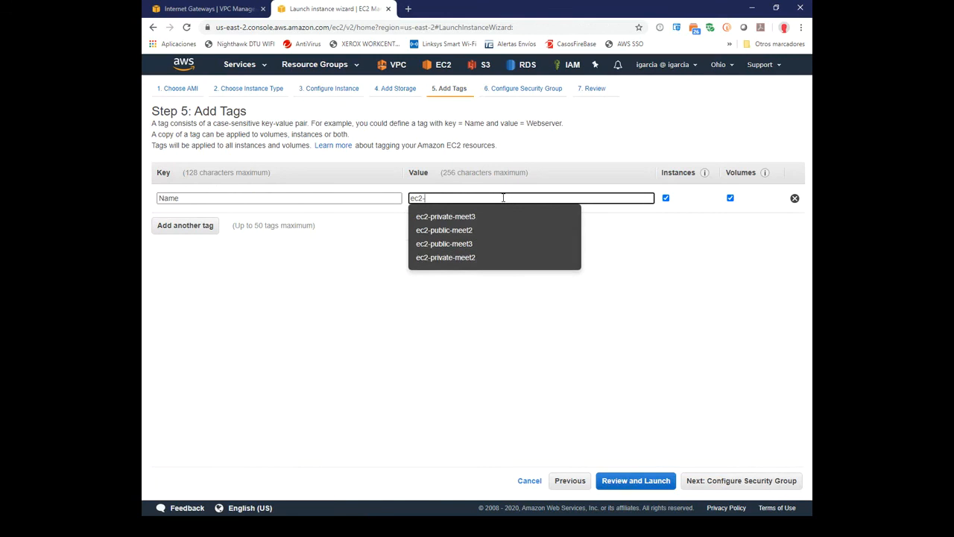
type("public-")
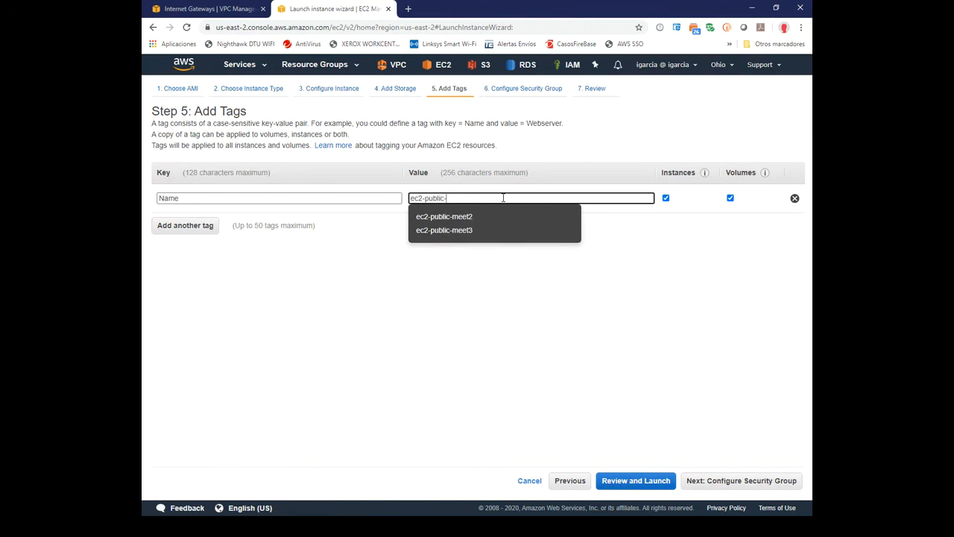
type("meet1")
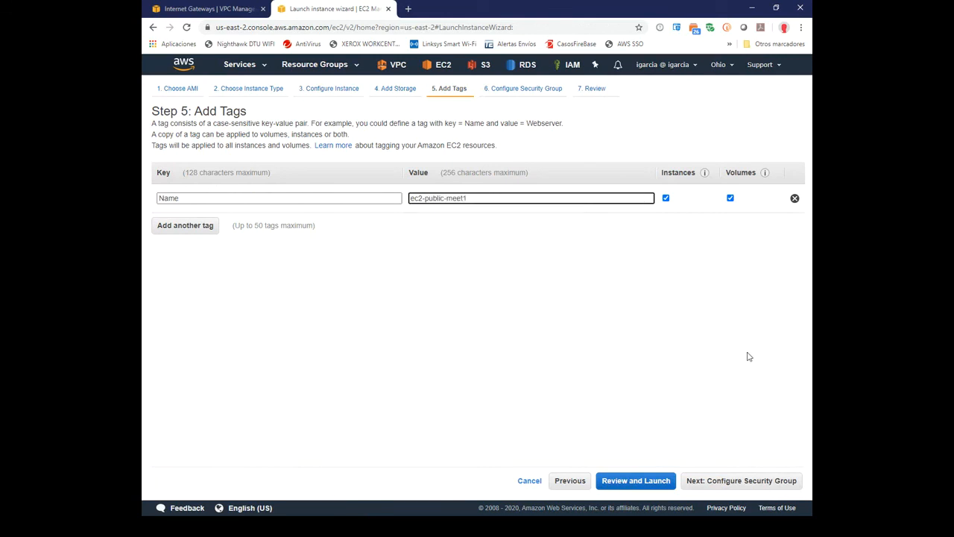
left_click(755, 481)
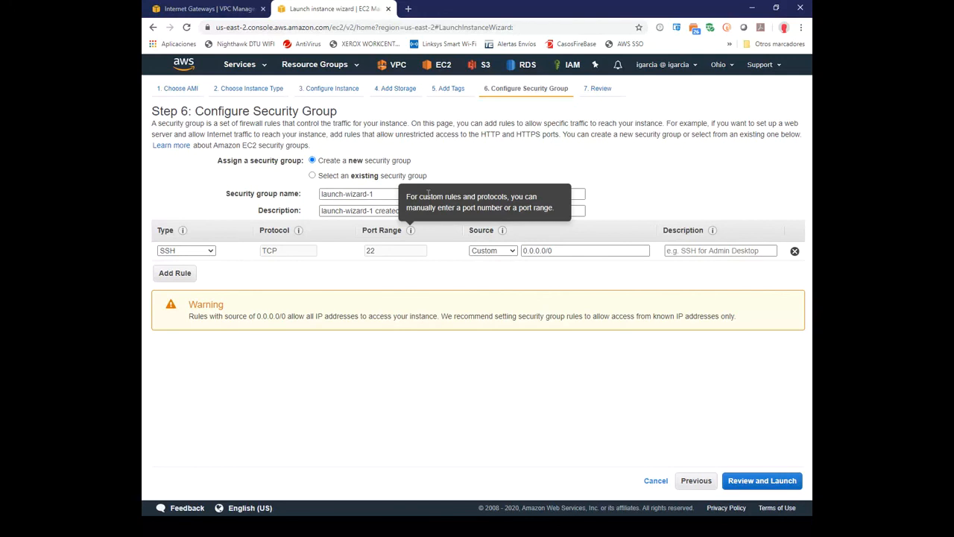
Set both the name and the description of the new security group to secg-ec2-publica.
left_click(394, 194)
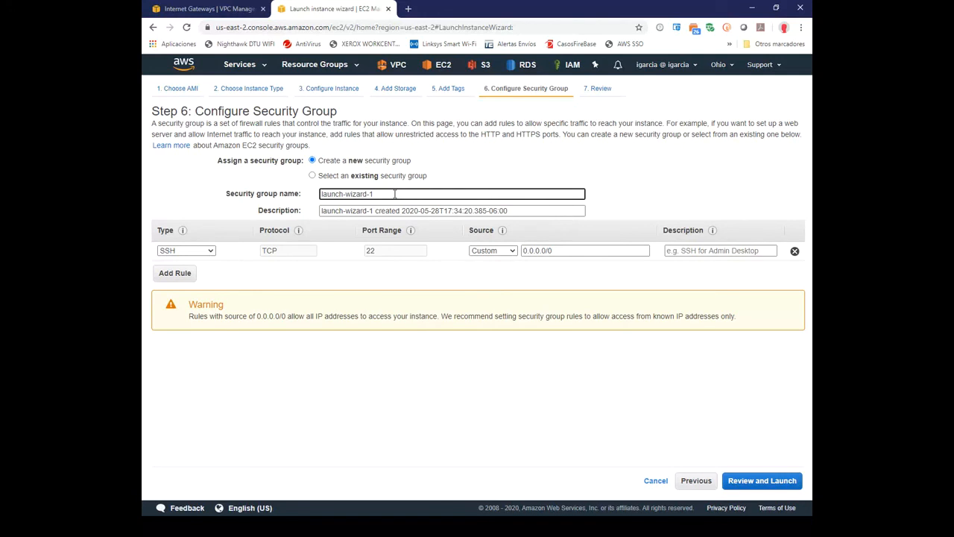
triple_click(394, 194)
type("secg-ec2-publica")
left_click(410, 211)
key("ctrl+a")
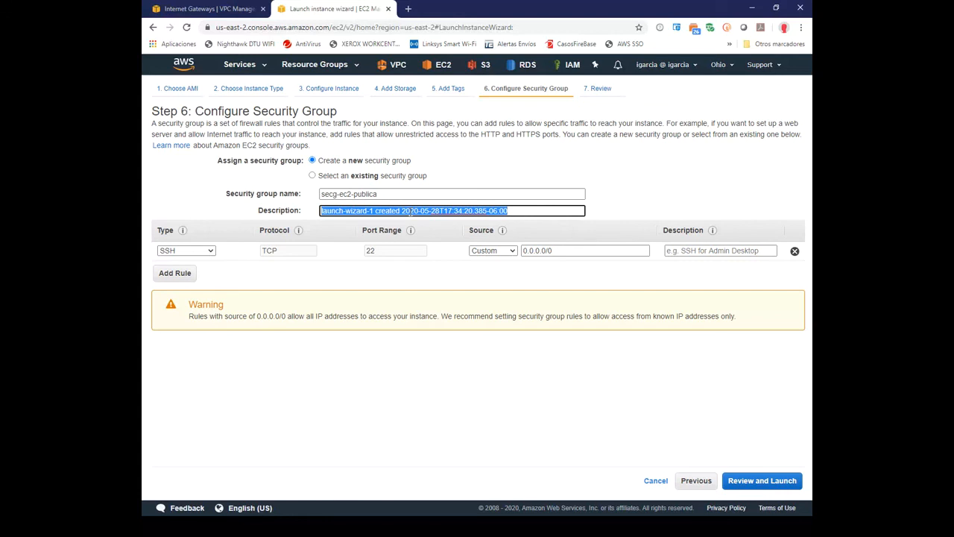
key("shift+Tab")
key("ctrl+c")
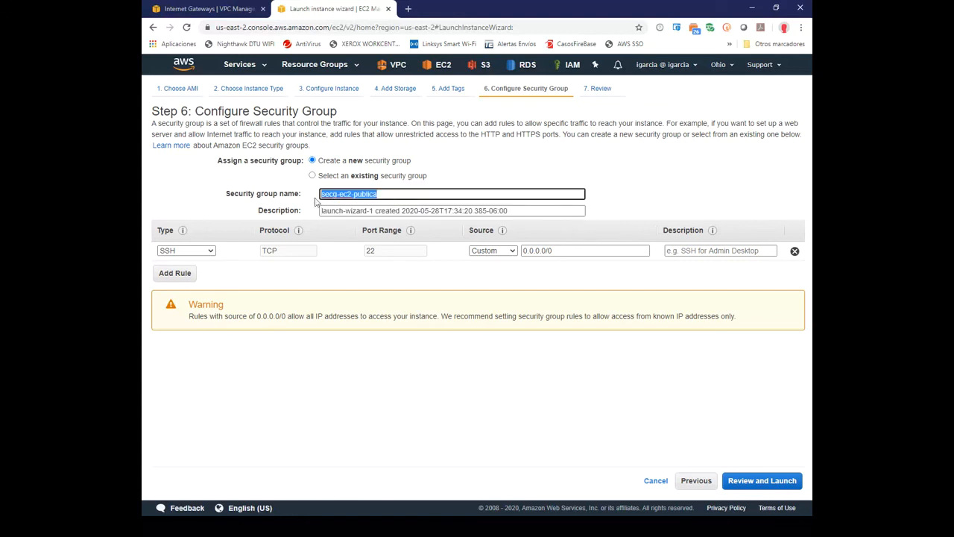
left_click(526, 211)
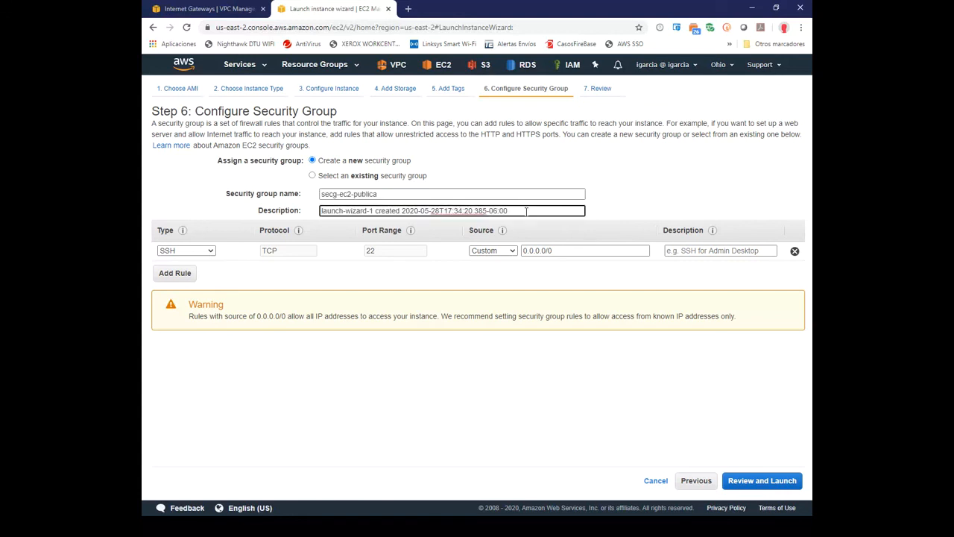
key("ctrl+a")
key("ctrl+v")
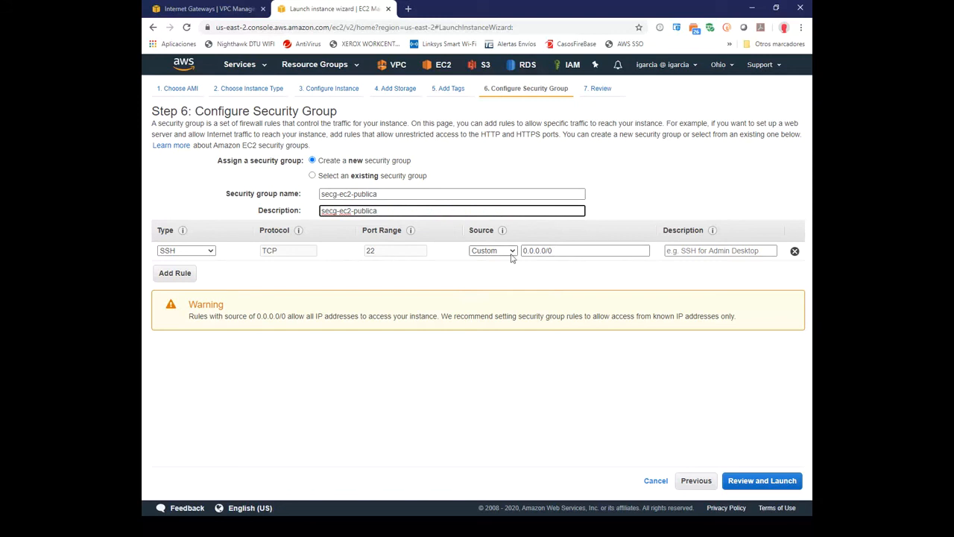
Review and launch the instance with the existing meetup-kp key pair, acknowledging access to its private key, and open the instances list.
left_click(783, 487)
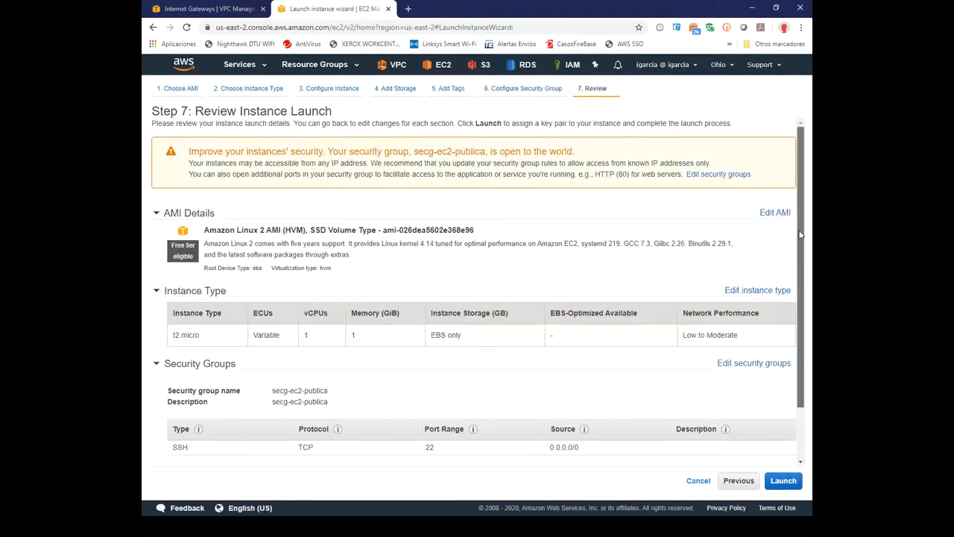
left_click_drag(800, 235, 800, 286)
left_click(783, 481)
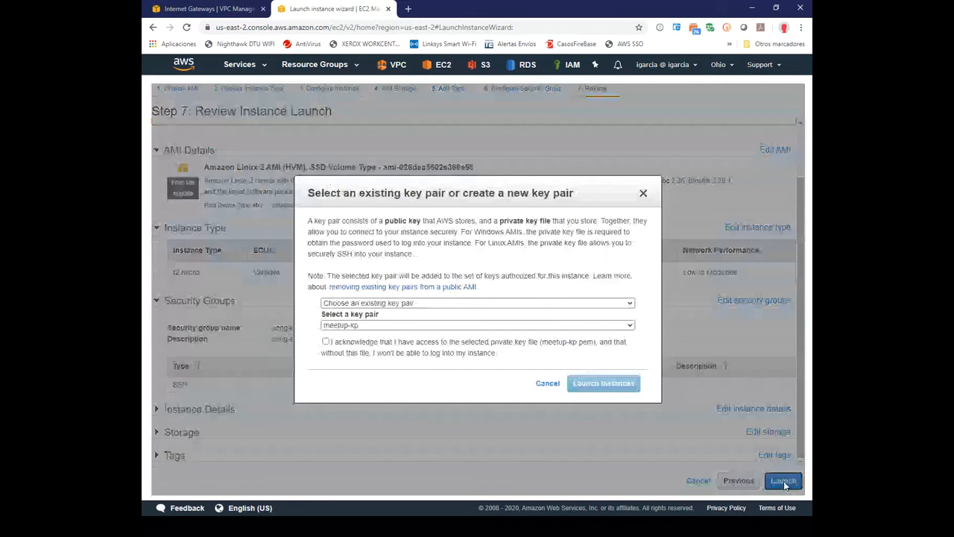
left_click(631, 325)
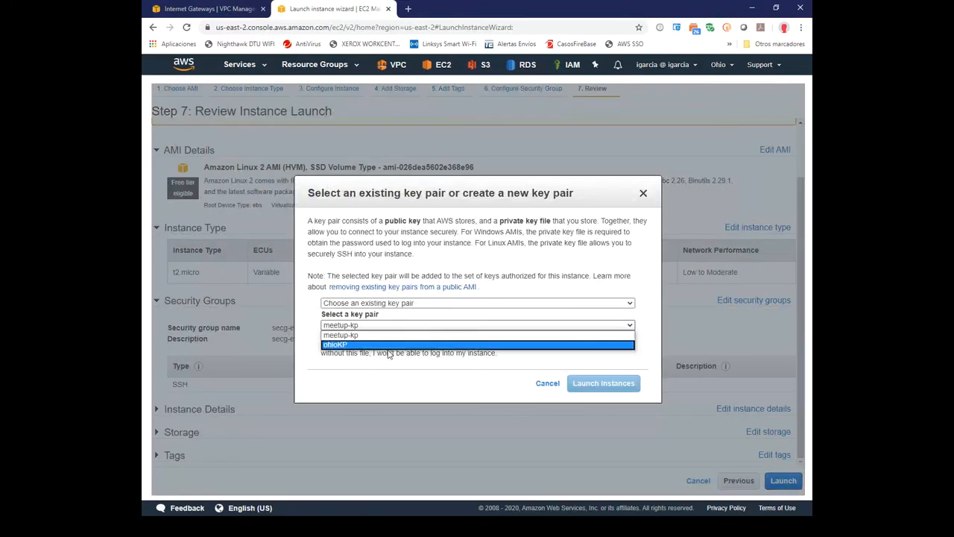
left_click(366, 336)
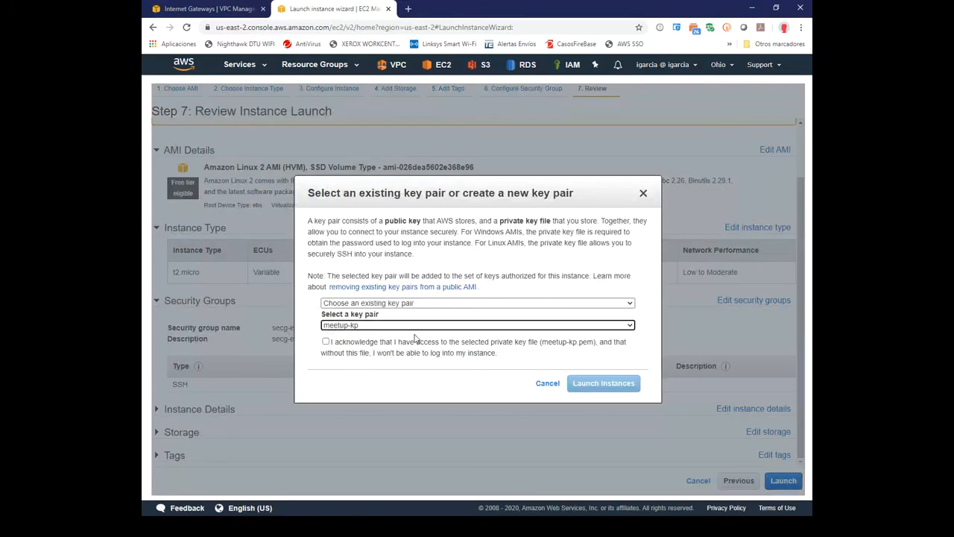
left_click(326, 342)
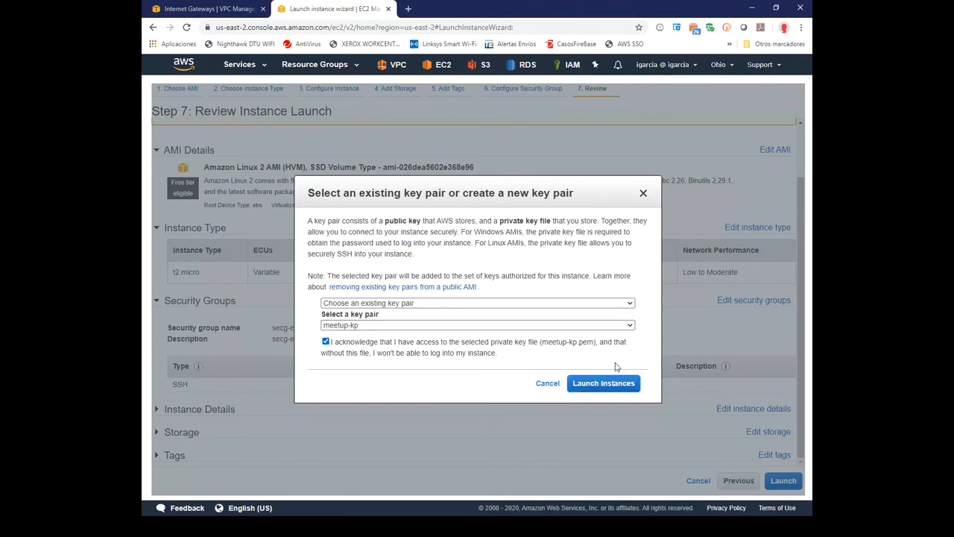
left_click(616, 386)
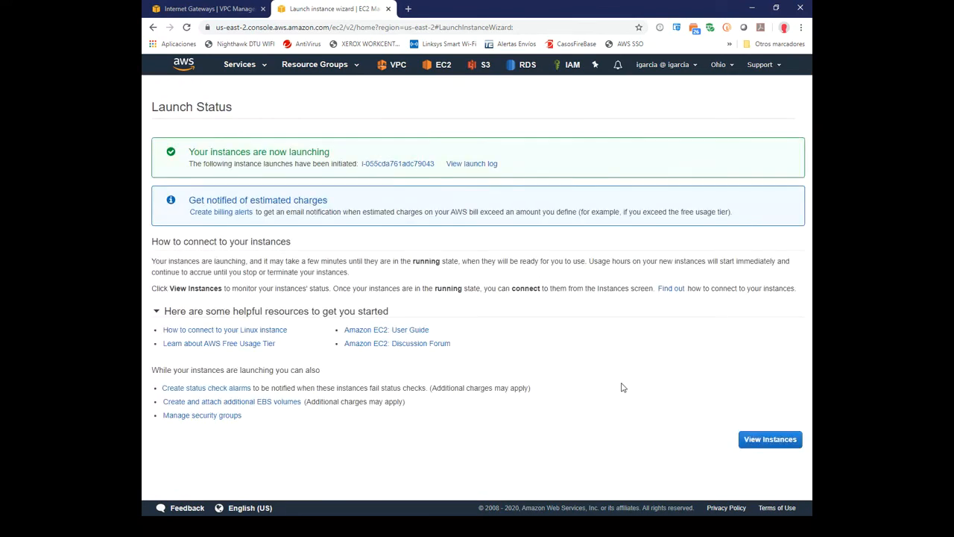
left_click(777, 441)
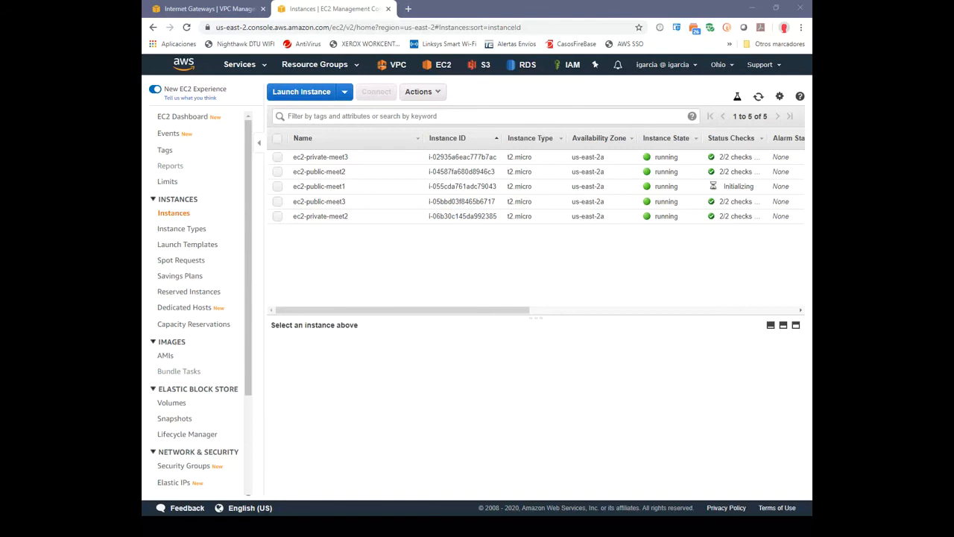
Refresh the instances list and examine the description of ec2-public-meet1, including its public IPv4 address.
key("alt+Tab")
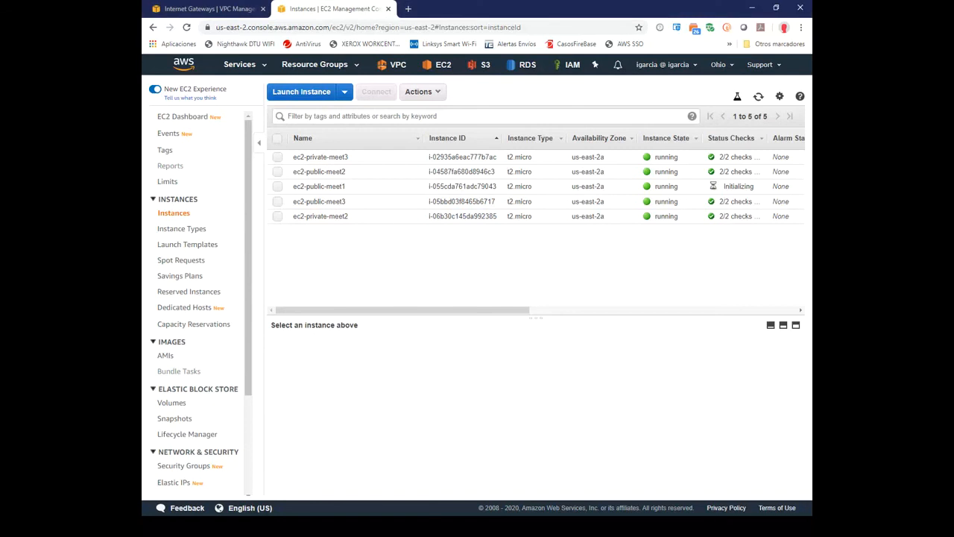
left_click(758, 98)
left_click(739, 185)
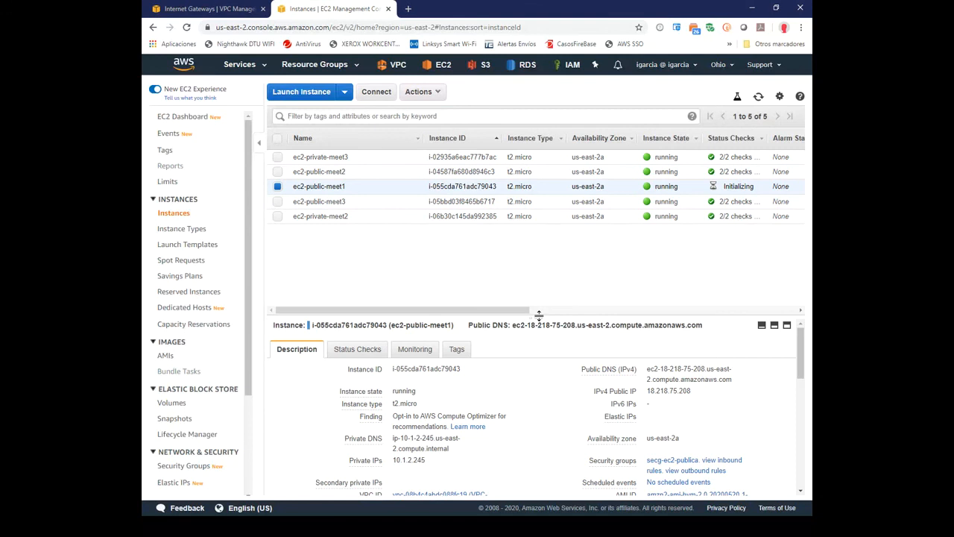
left_click_drag(536, 307, 477, 238)
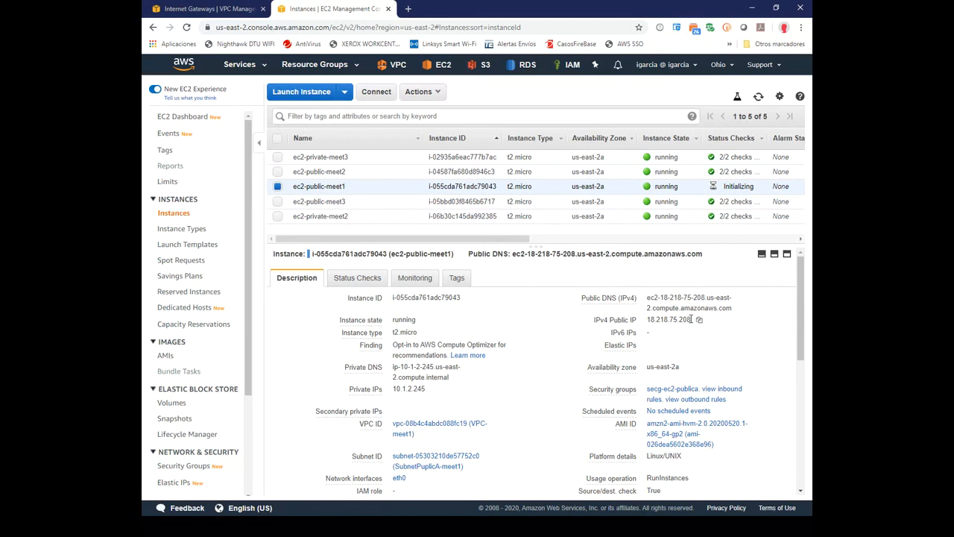
left_click_drag(691, 319, 647, 319)
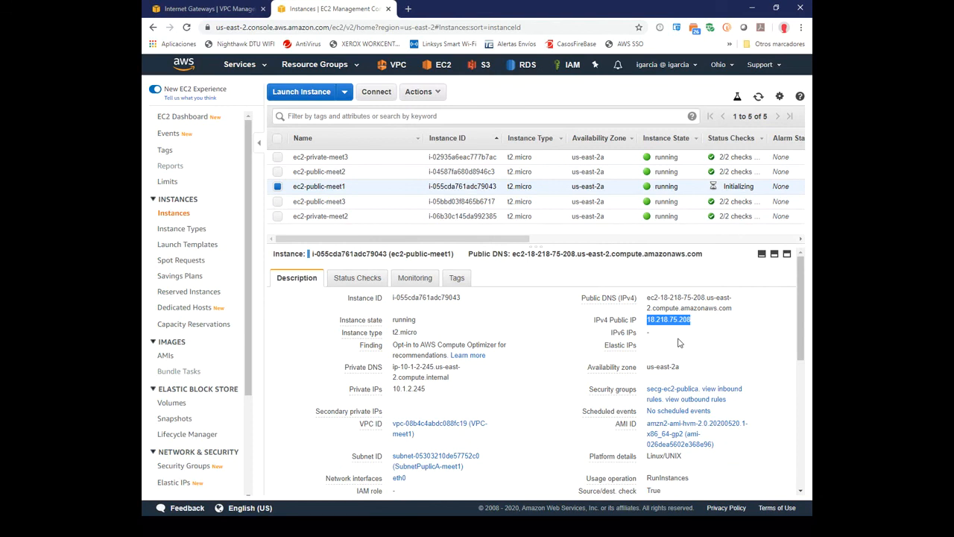
left_click(541, 323)
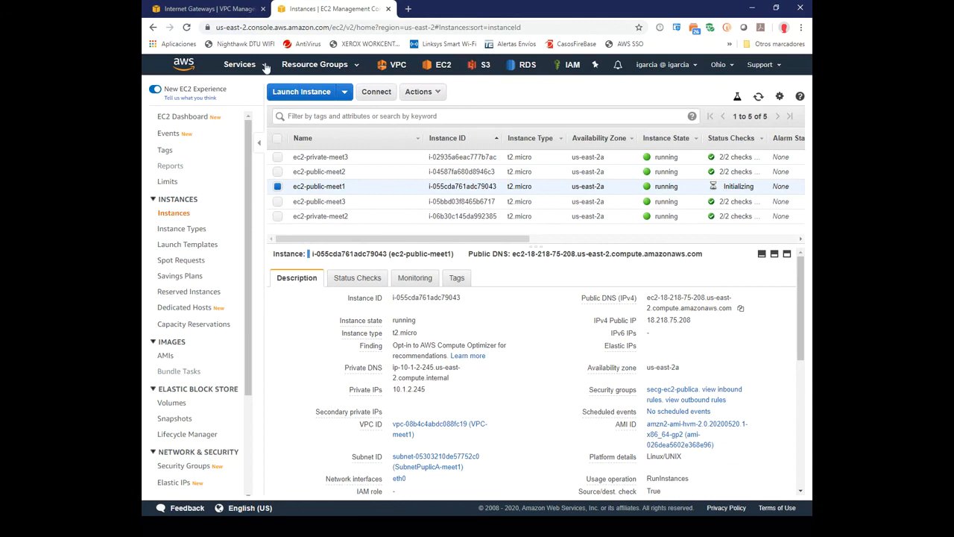
Go back to the VPC console's route tables and examine the routes of the main route table belonging to VPC-meet1.
left_click(207, 10)
left_click(179, 227)
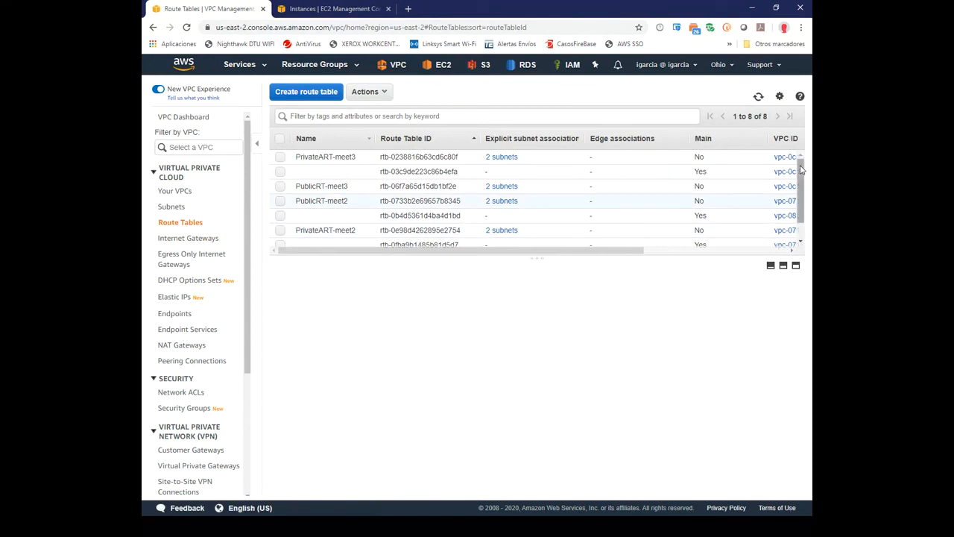
scroll(802, 170, "down", 1)
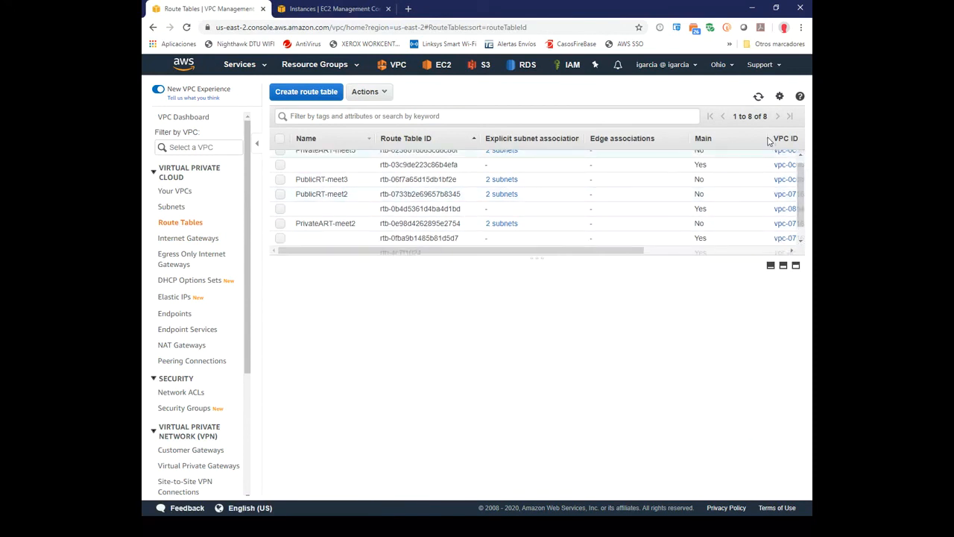
left_click_drag(764, 138, 738, 138)
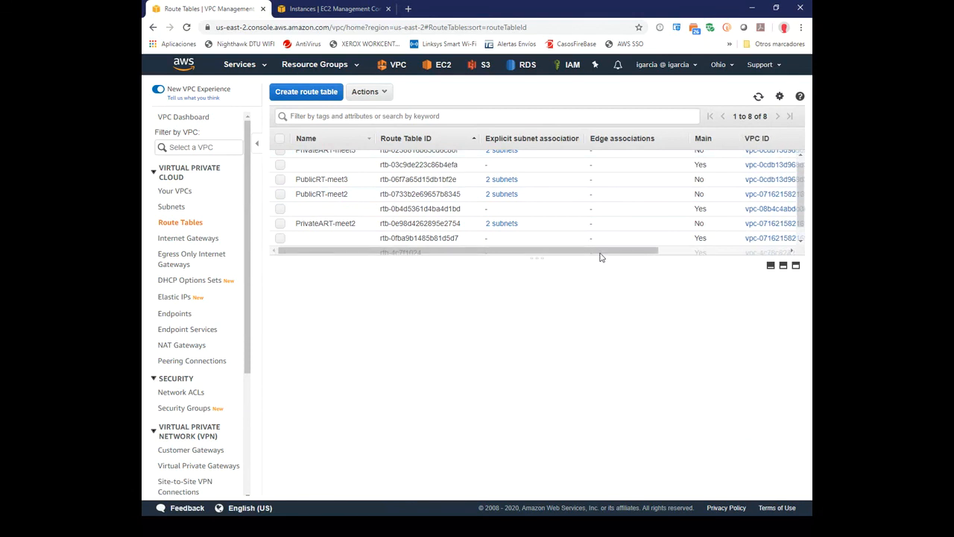
left_click_drag(601, 255, 705, 258)
left_click(731, 211)
left_click_drag(803, 193, 802, 218)
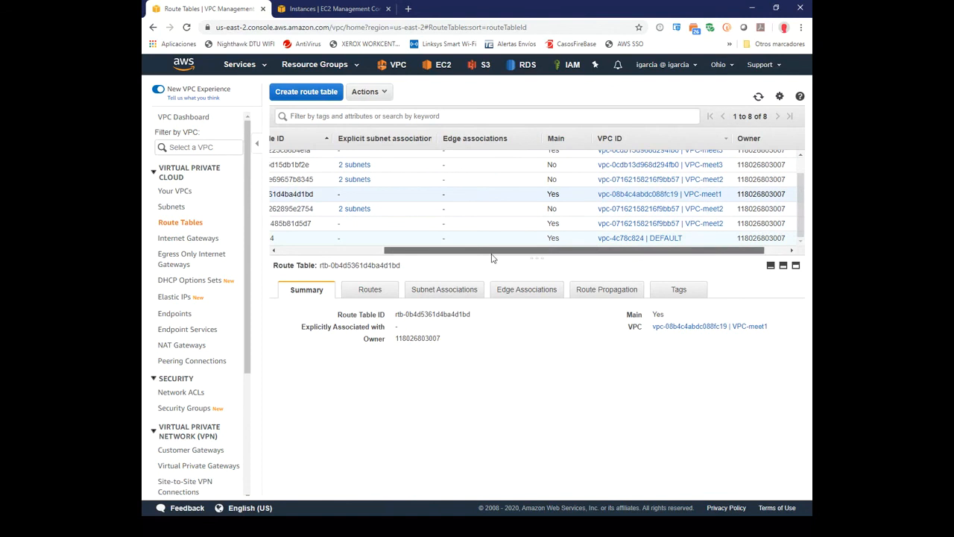
left_click_drag(469, 254, 348, 256)
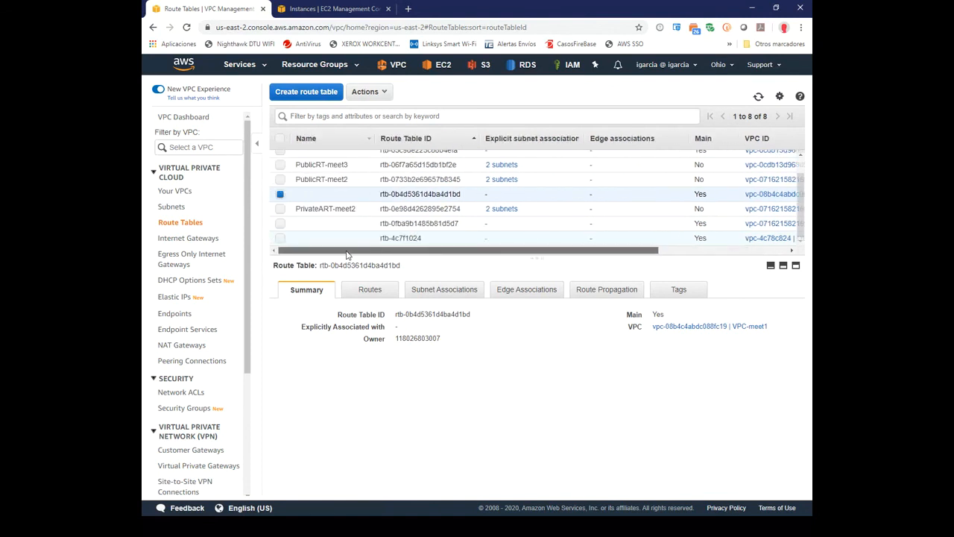
left_click(370, 290)
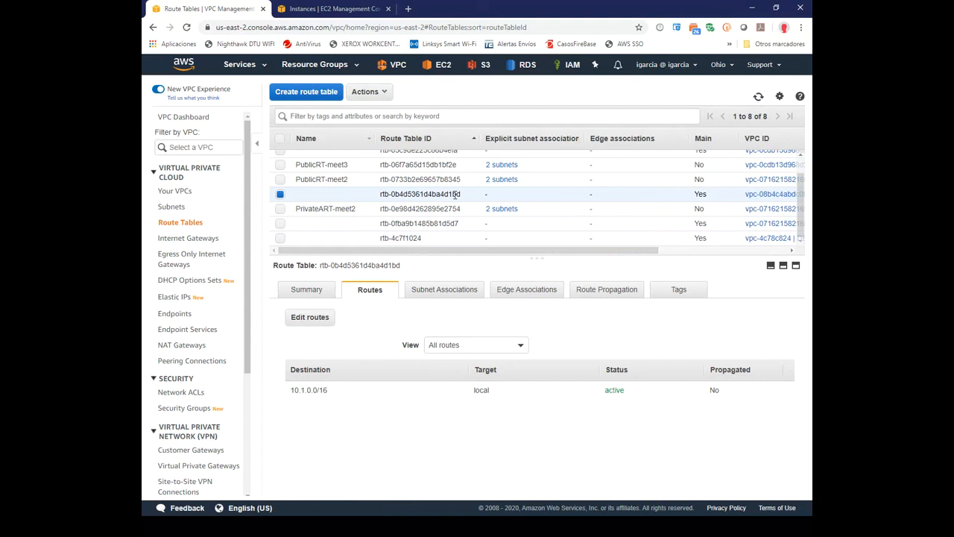
double_click(707, 193)
left_click(679, 196)
Start a new route table named PublicART-meet1, reusing the name copied from the PrivateART-meet2 route table.
left_click(364, 208)
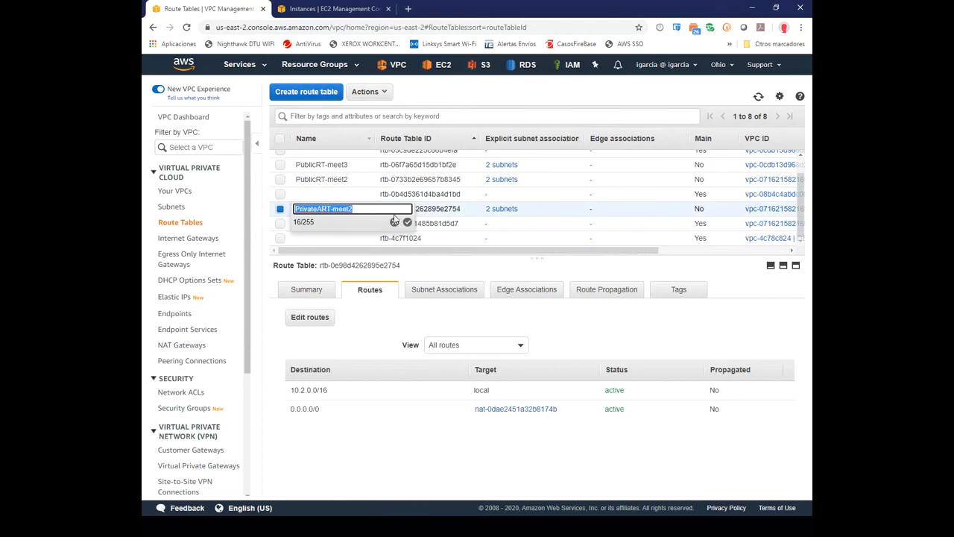
left_click(395, 223)
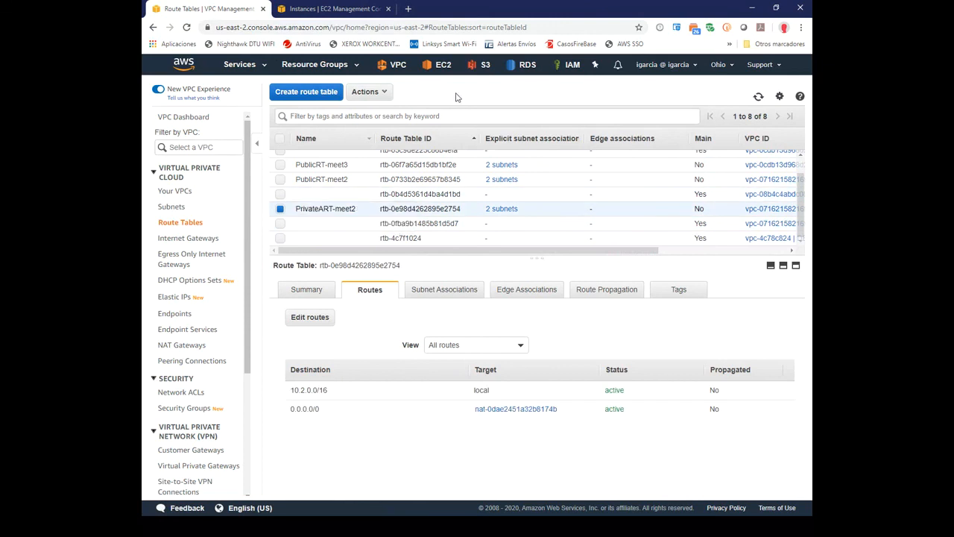
left_click(310, 93)
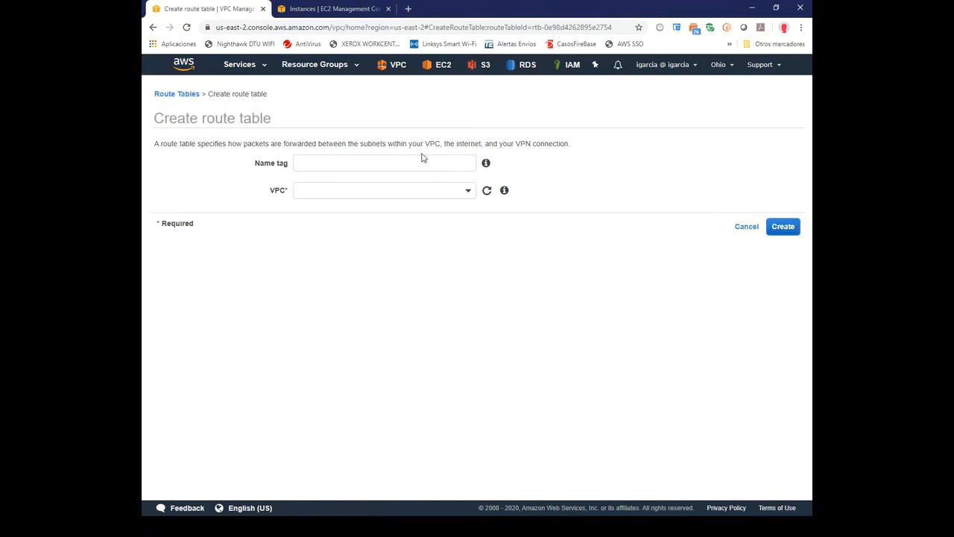
left_click(420, 163)
key("ctrl+v")
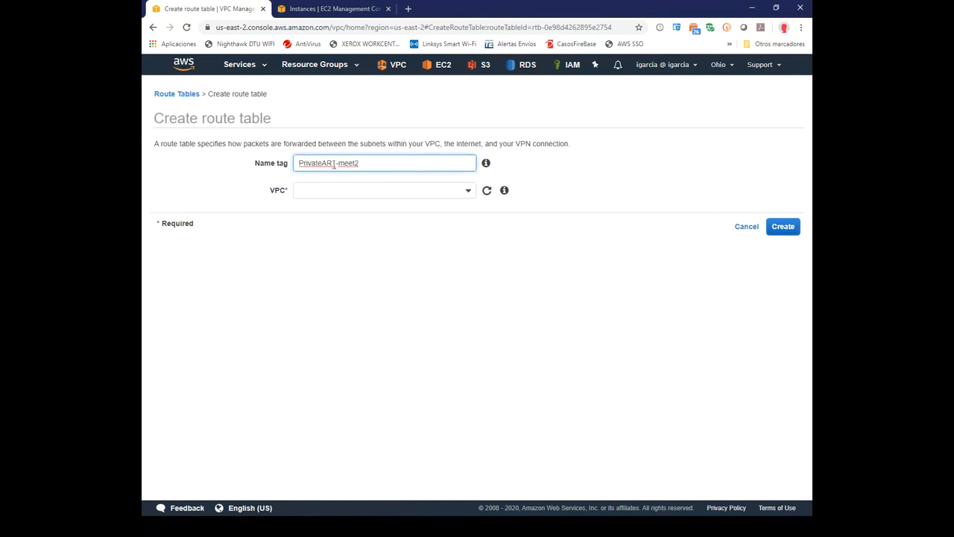
left_click_drag(323, 163, 296, 164)
type("Public")
key("BackSpace")
type("1")
Assign the new route table to VPC-meet1, create it, and return to the route tables list.
left_click(467, 191)
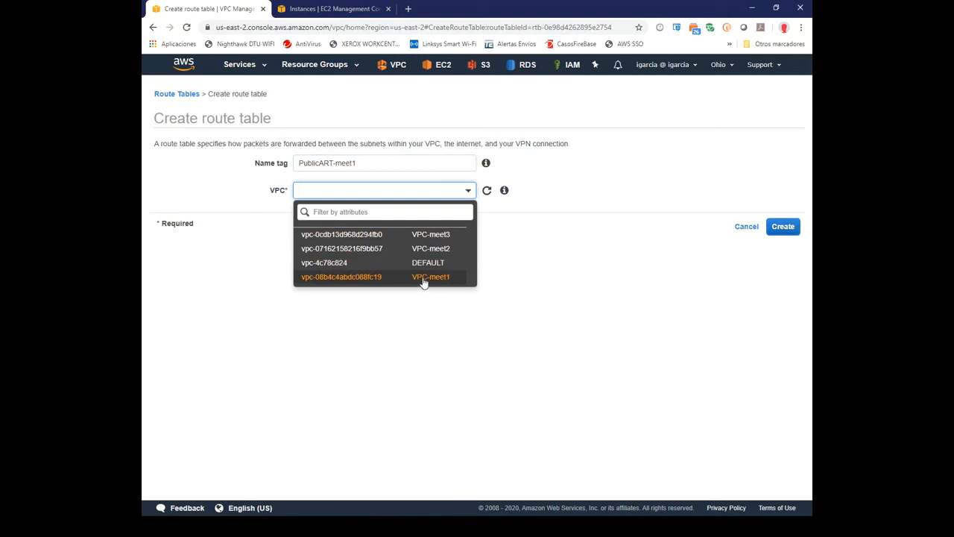
left_click(426, 277)
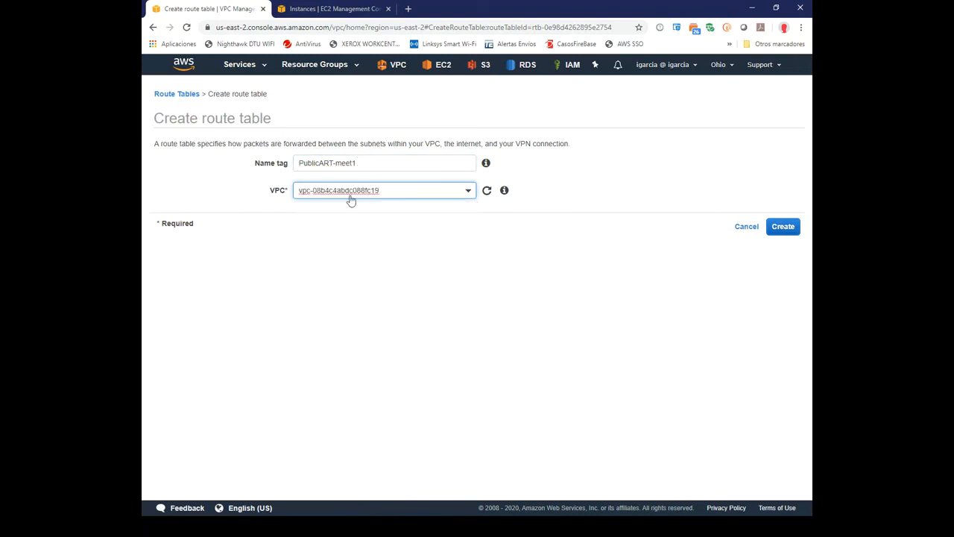
left_click(784, 226)
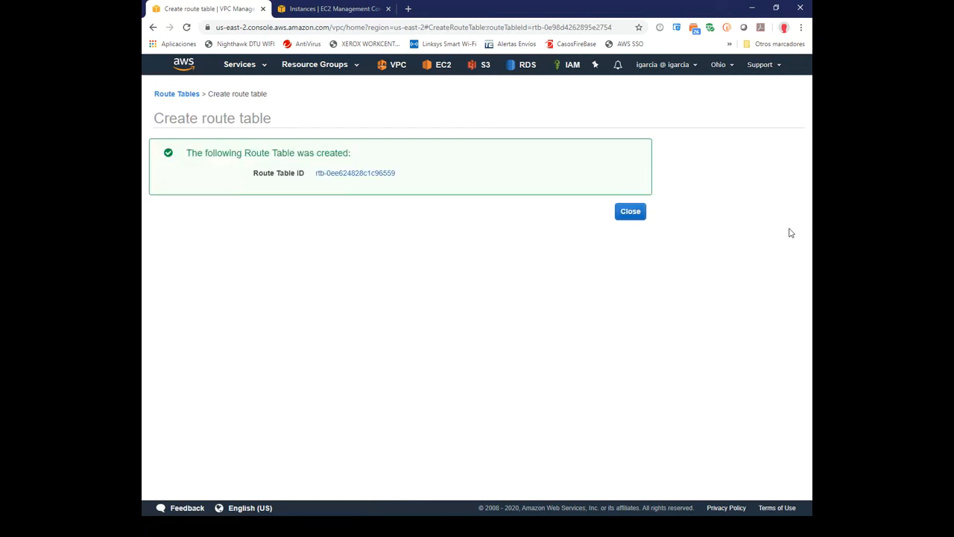
left_click(630, 212)
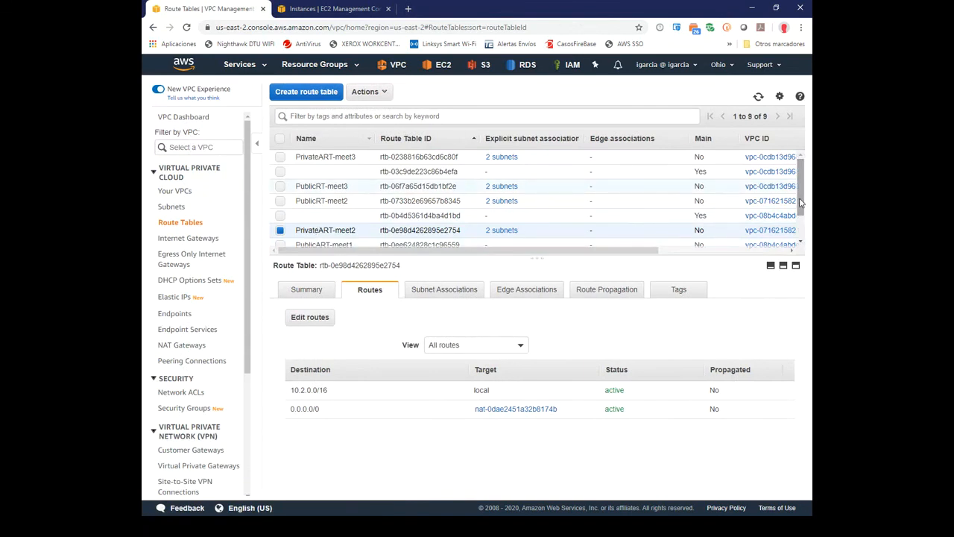
Add a route with destination 0.0.0.0/0 to the PublicART-meet1 route table.
scroll(801, 203, "down", 2)
left_click(339, 209)
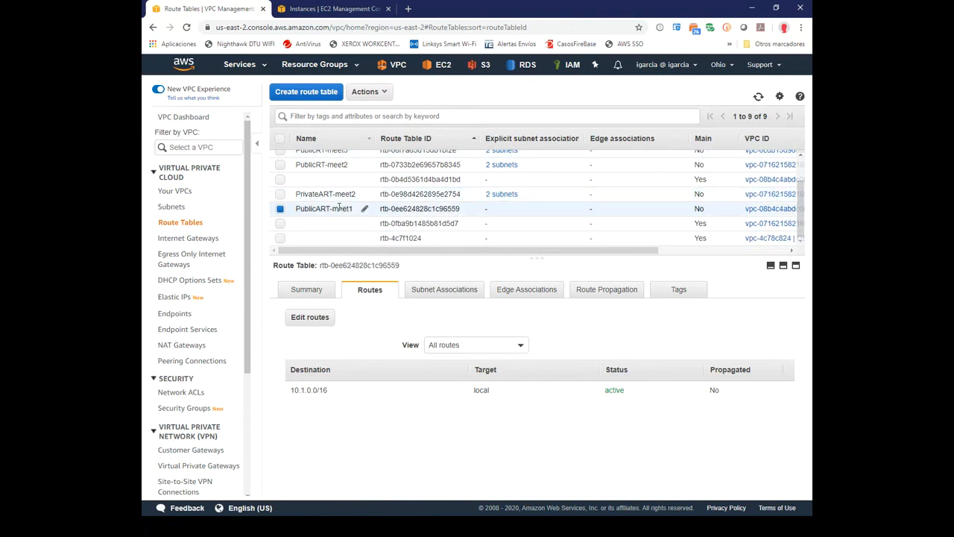
left_click(316, 324)
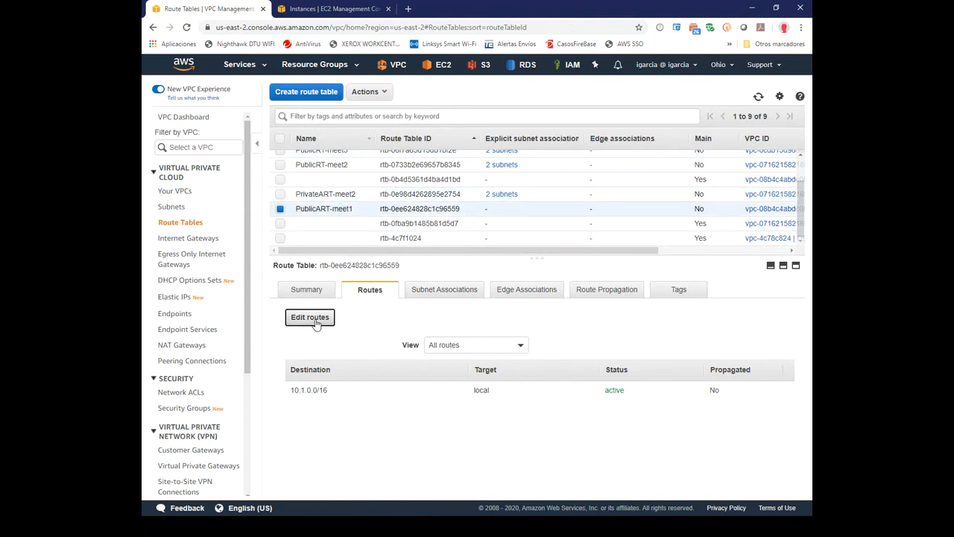
left_click(188, 198)
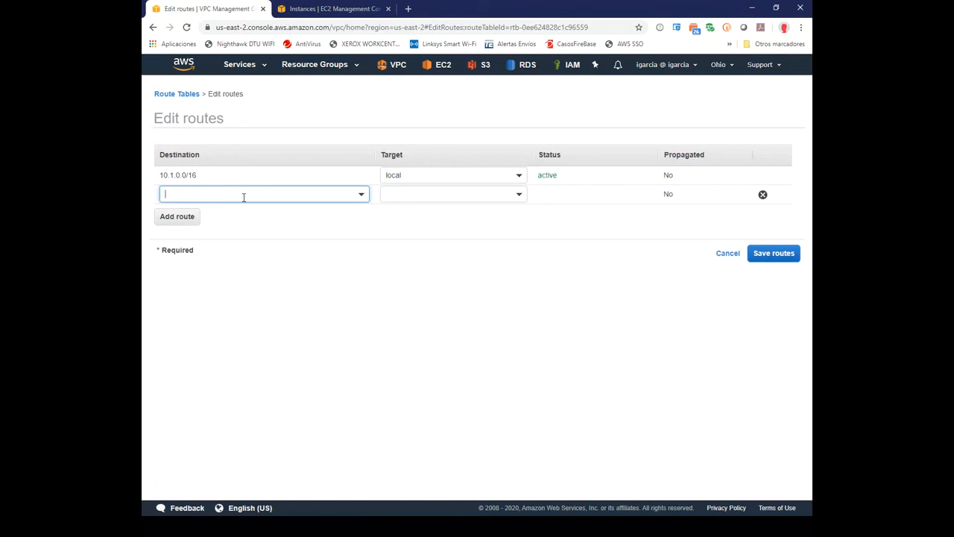
left_click(244, 194)
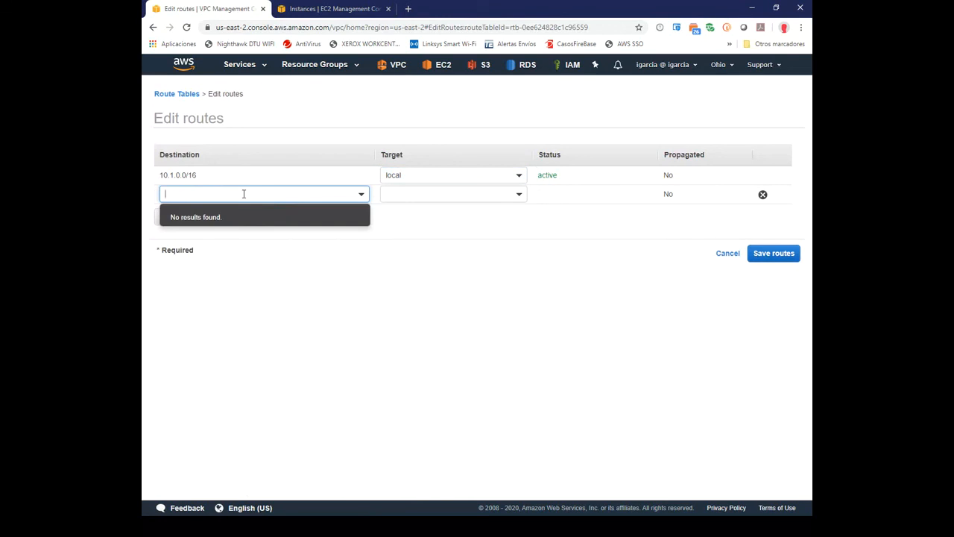
type("0.0.0")
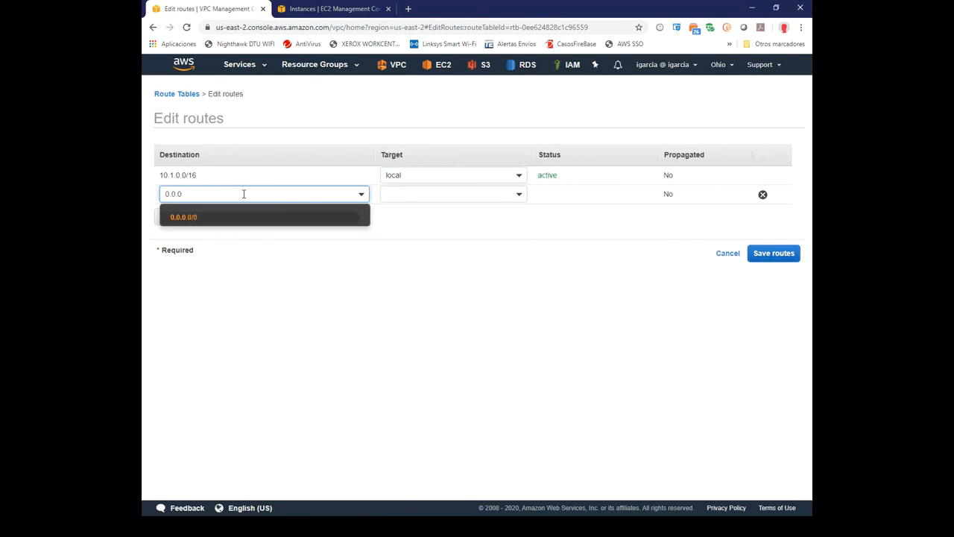
type(".0")
left_click(186, 217)
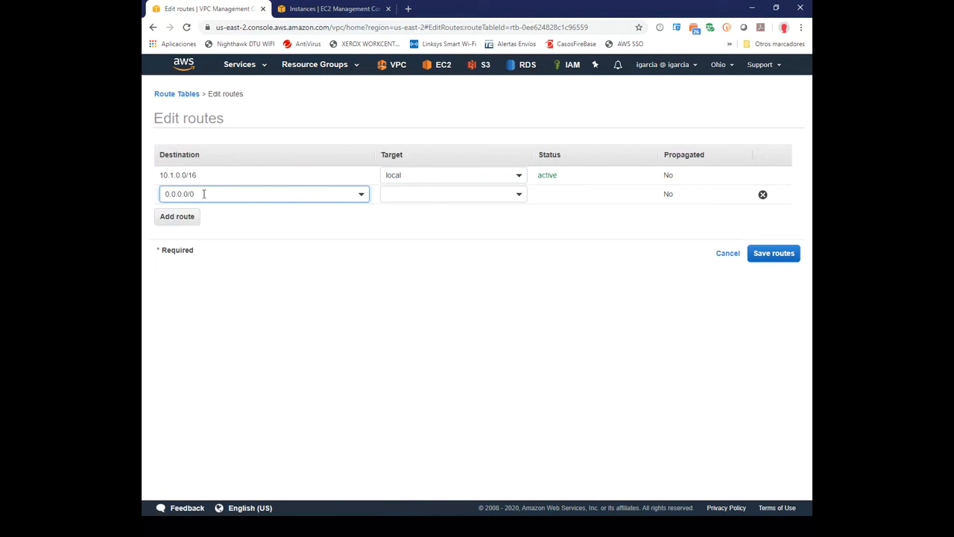
Set the 0.0.0.0/0 route's target to the internet gateway IGW-meet1 and save the routes of PublicART-meet1.
left_click(520, 196)
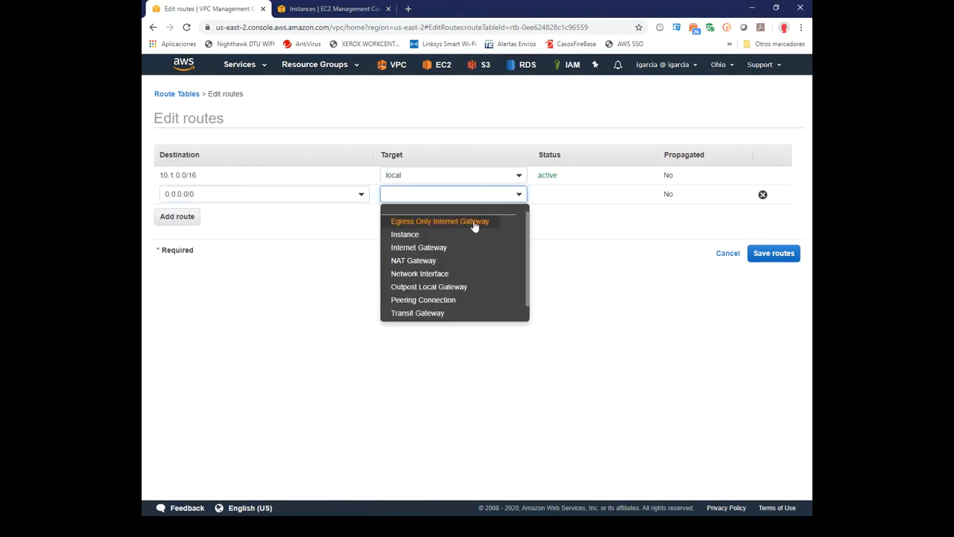
left_click(419, 247)
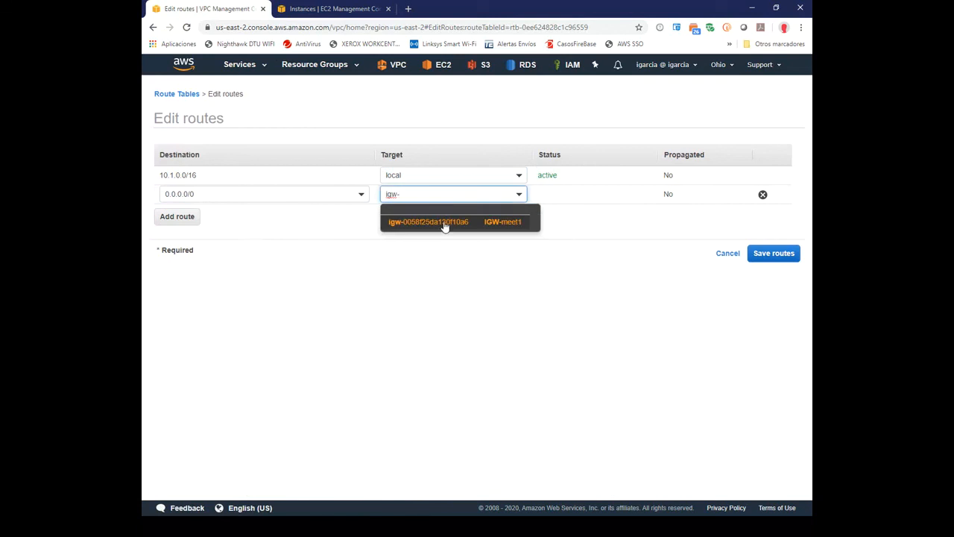
left_click(489, 223)
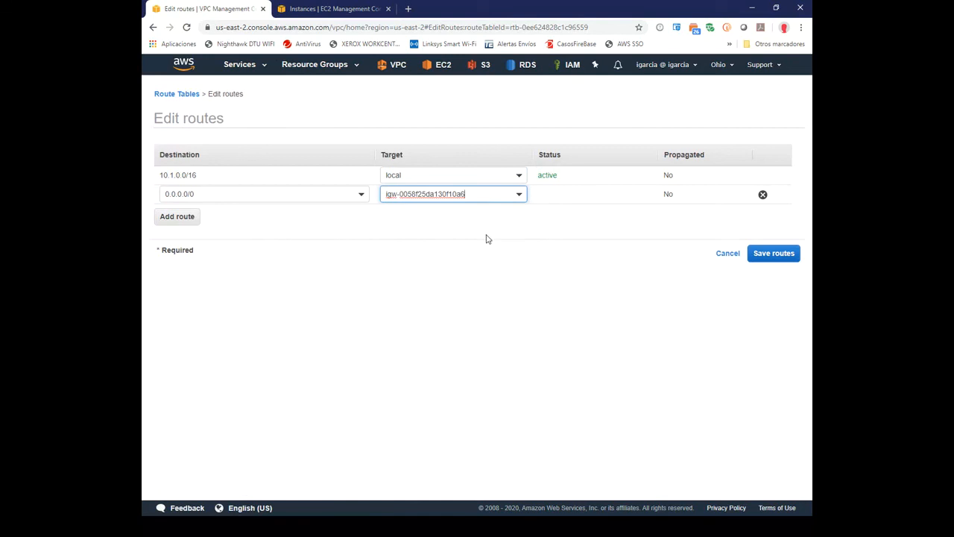
left_click(776, 254)
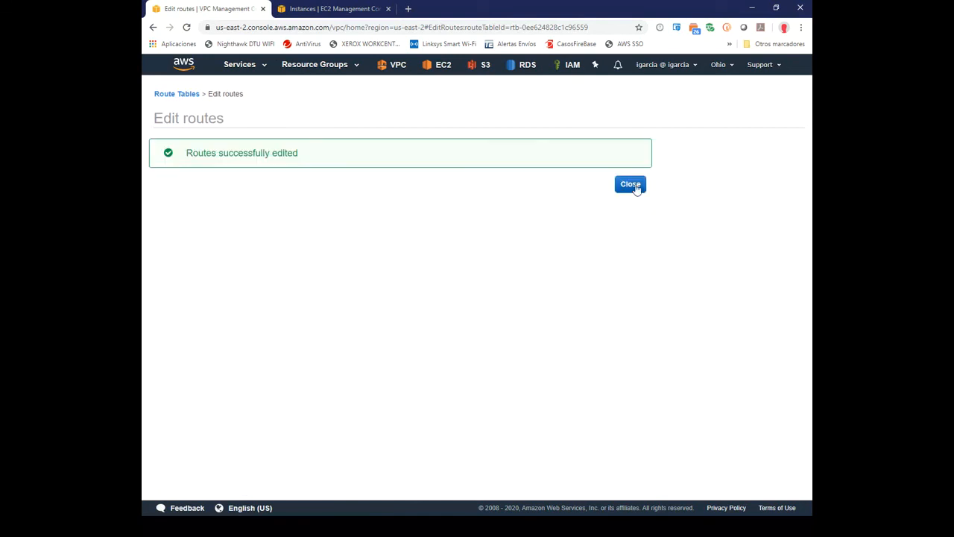
left_click(635, 187)
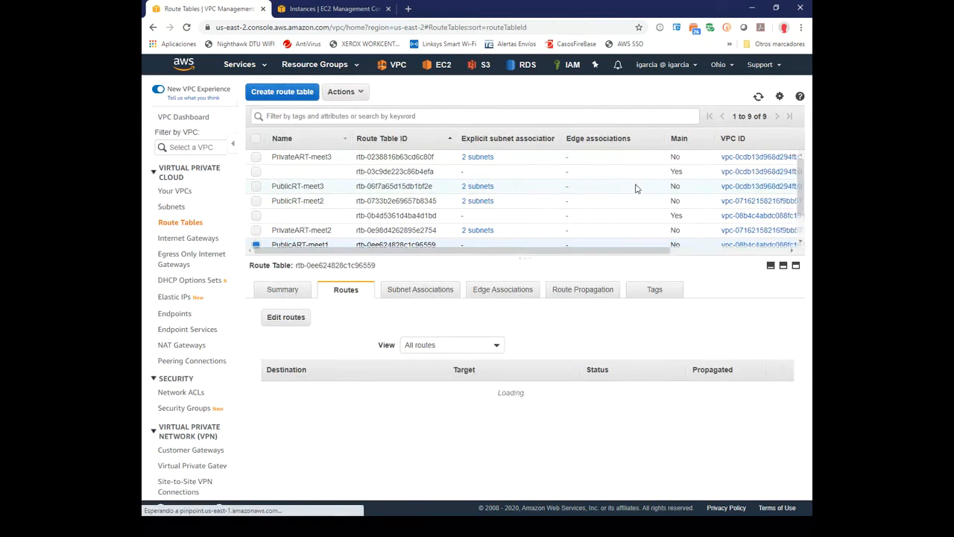
scroll(801, 179, "down", 2)
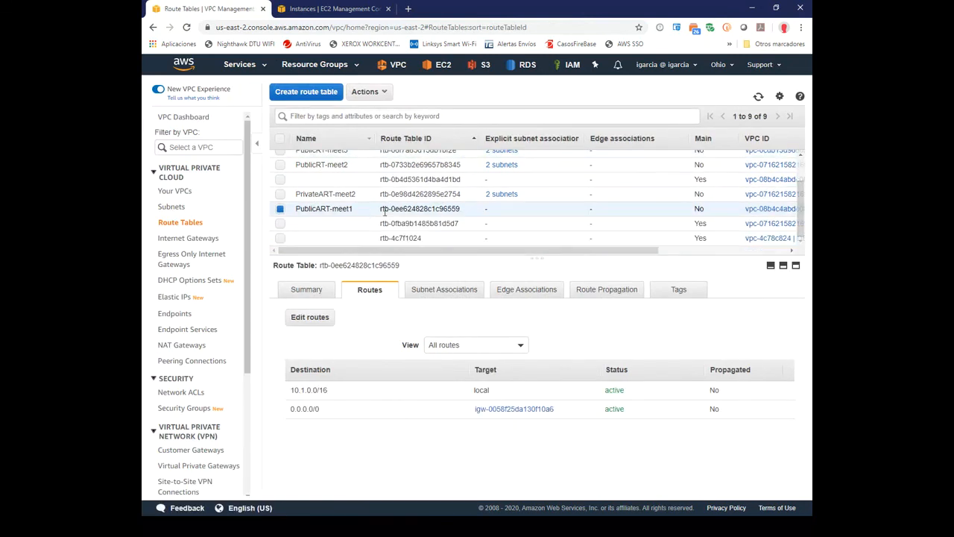
Try to connect to ec2-public-meet1 from the EC2 instances page using EC2 Instance Connect with the user name ec2-user.
left_click(318, 11)
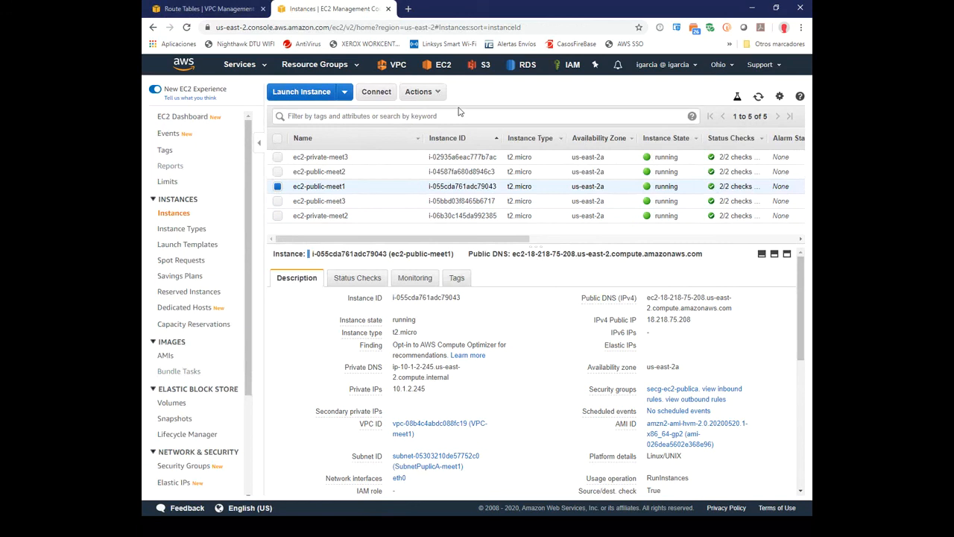
left_click(387, 94)
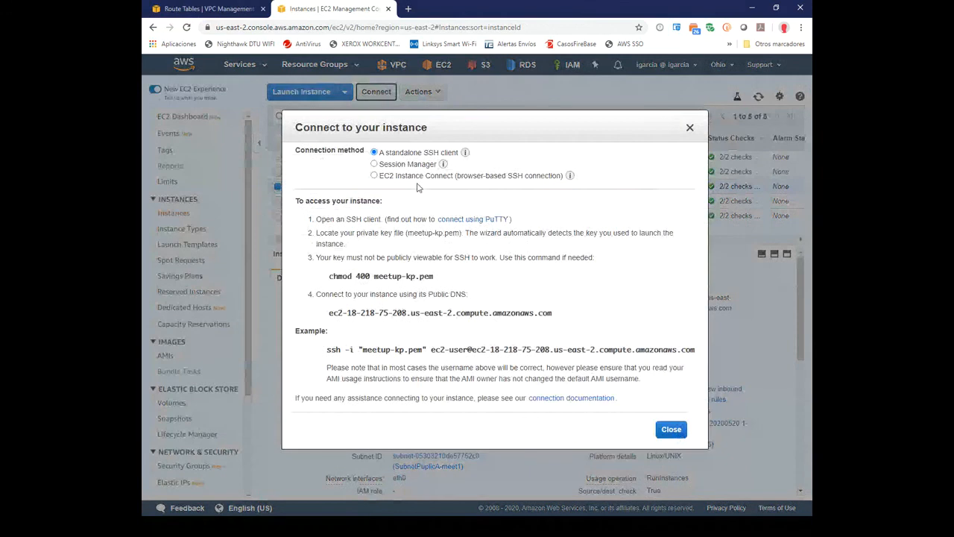
left_click(374, 176)
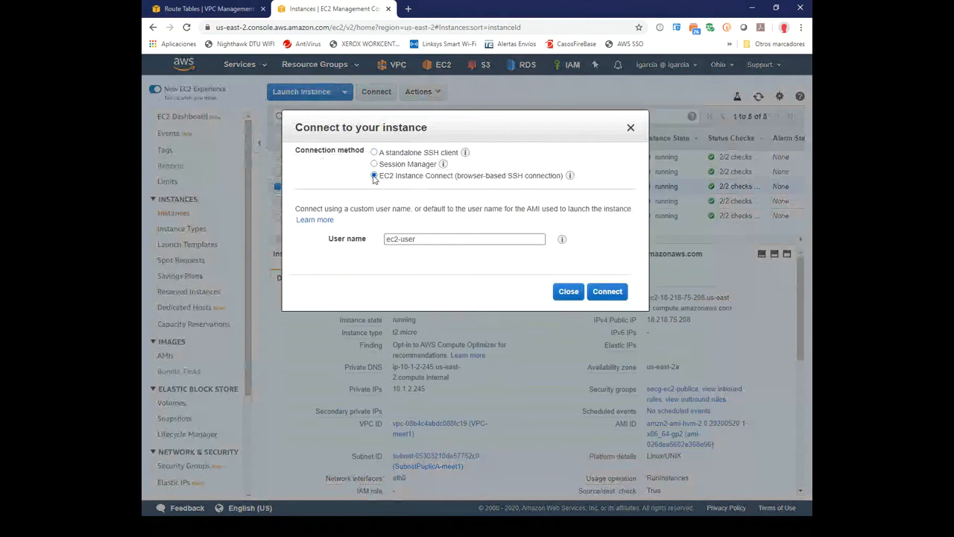
left_click(613, 297)
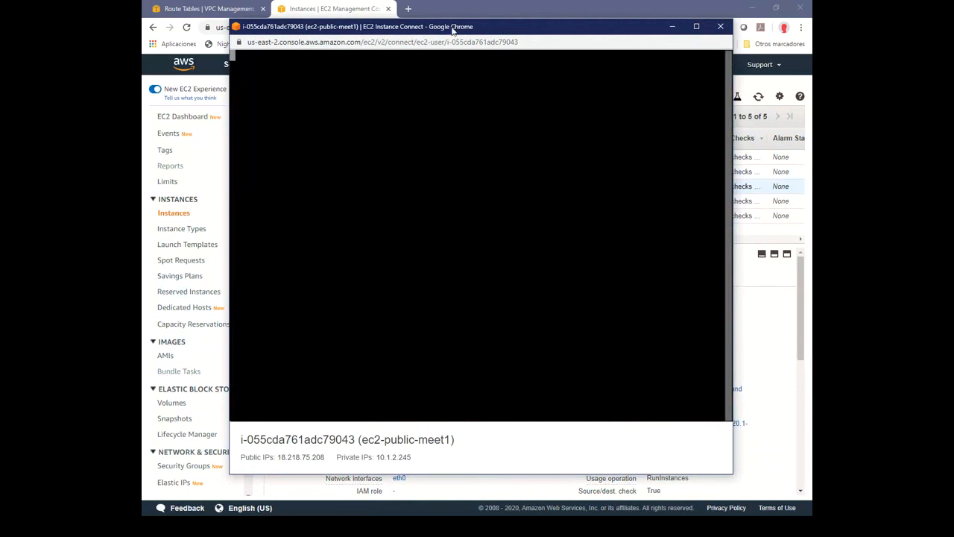
Close the Instance Connect session window and check the inbound rules of ec2-public-meet1's security group.
left_click_drag(457, 27, 435, 34)
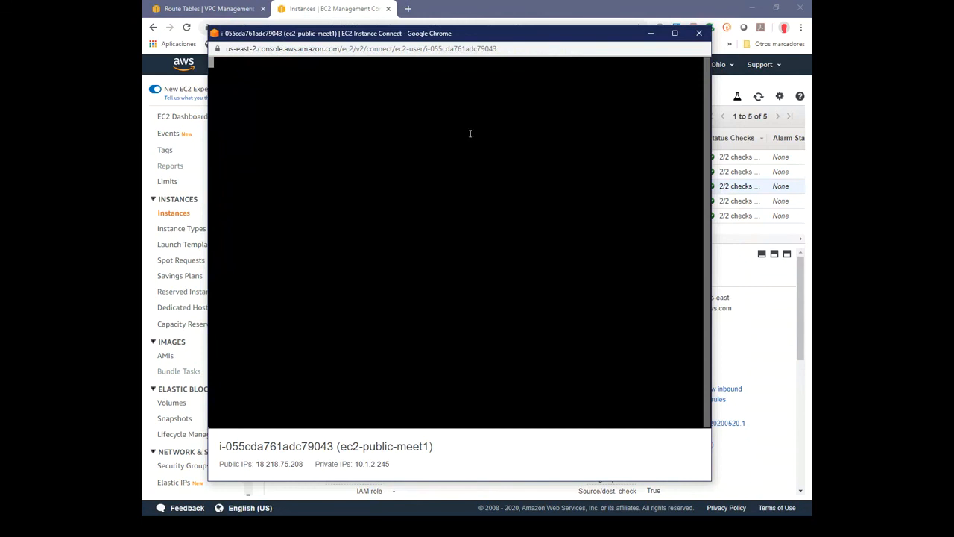
left_click_drag(440, 36, 483, 84)
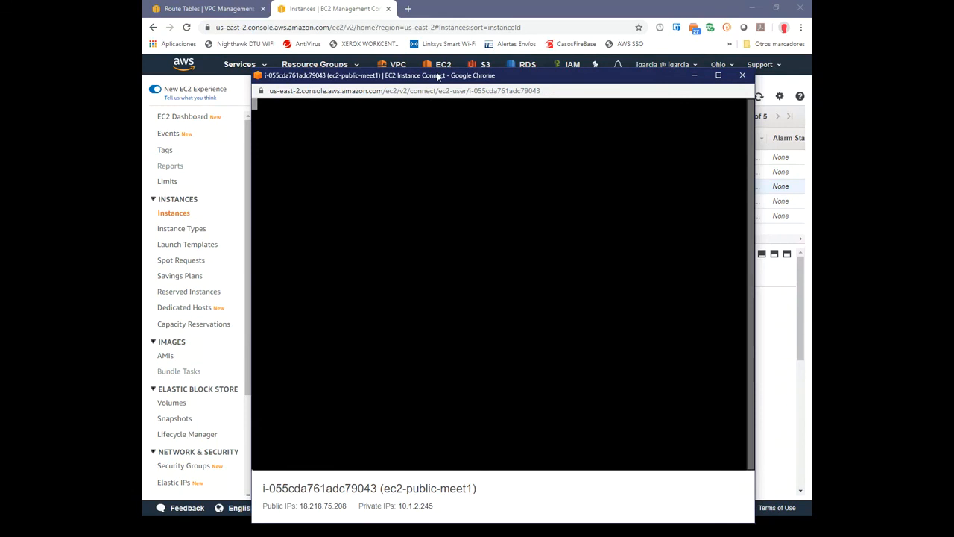
left_click_drag(439, 77, 405, 54)
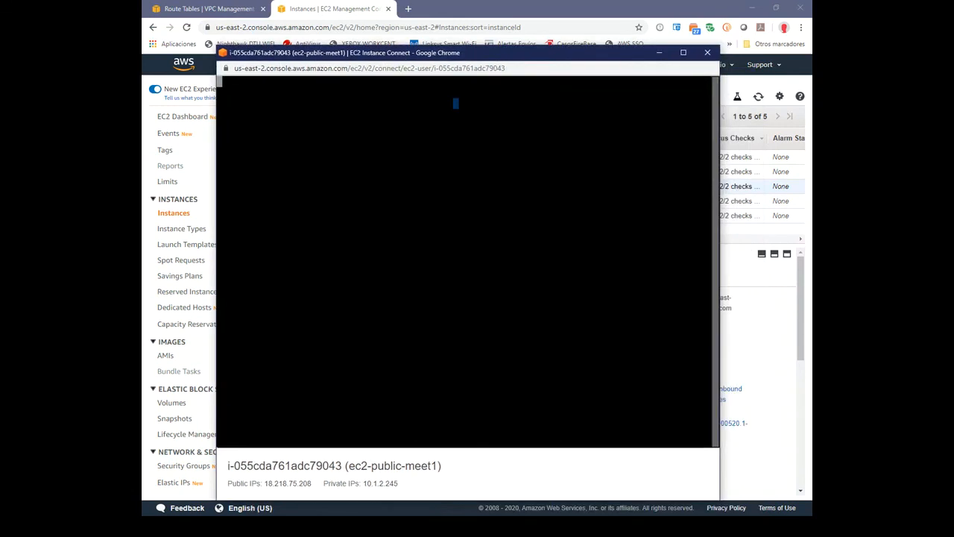
left_click(546, 121)
left_click(706, 55)
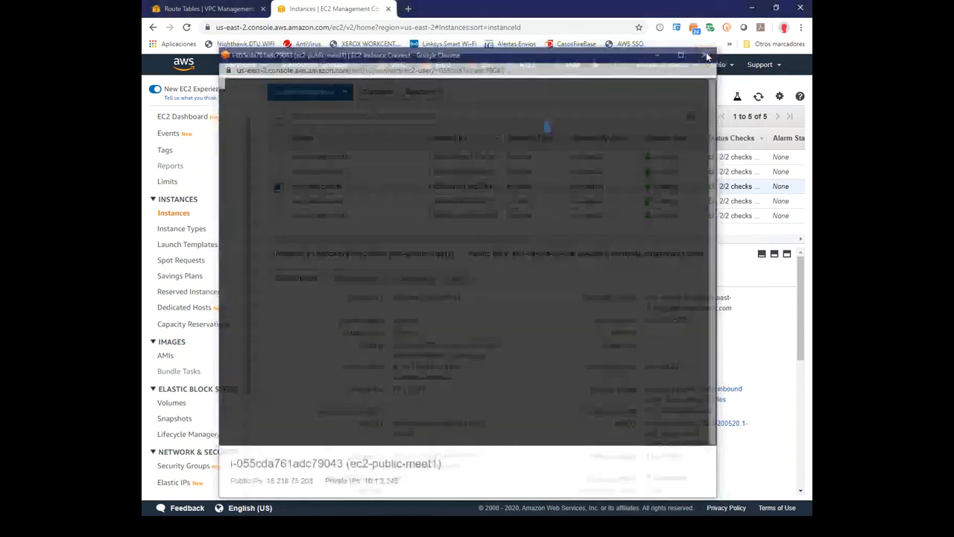
left_click(720, 393)
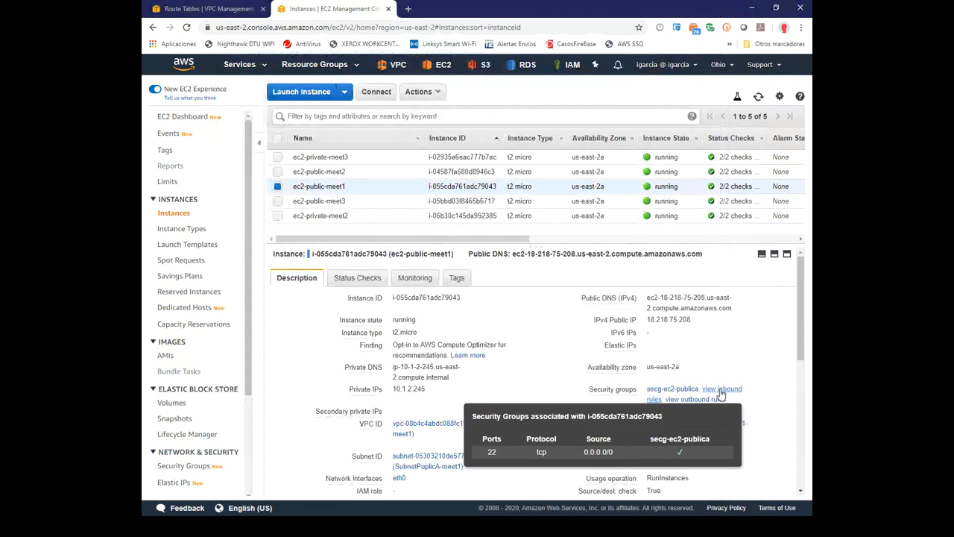
left_click(563, 341)
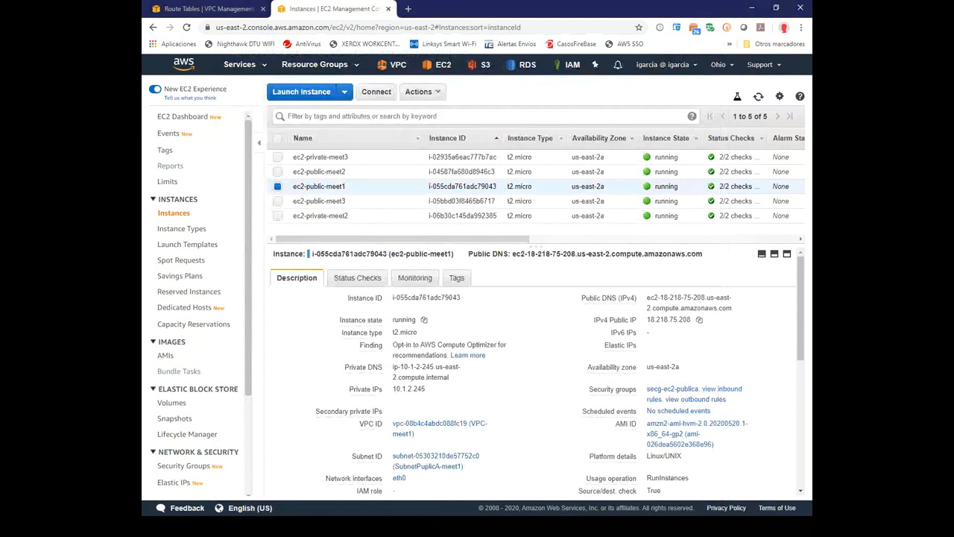
key("alt+Tab")
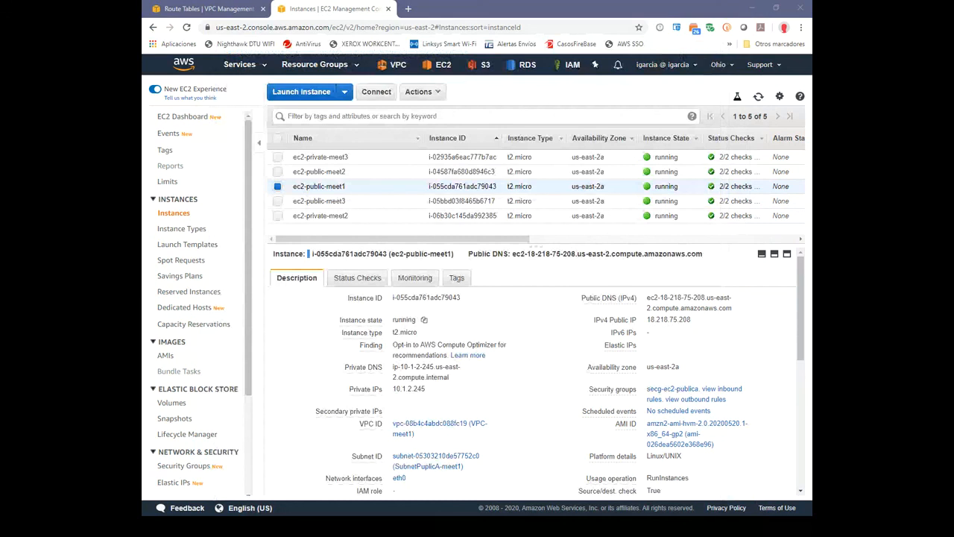
left_click_drag(397, 188, 445, 185)
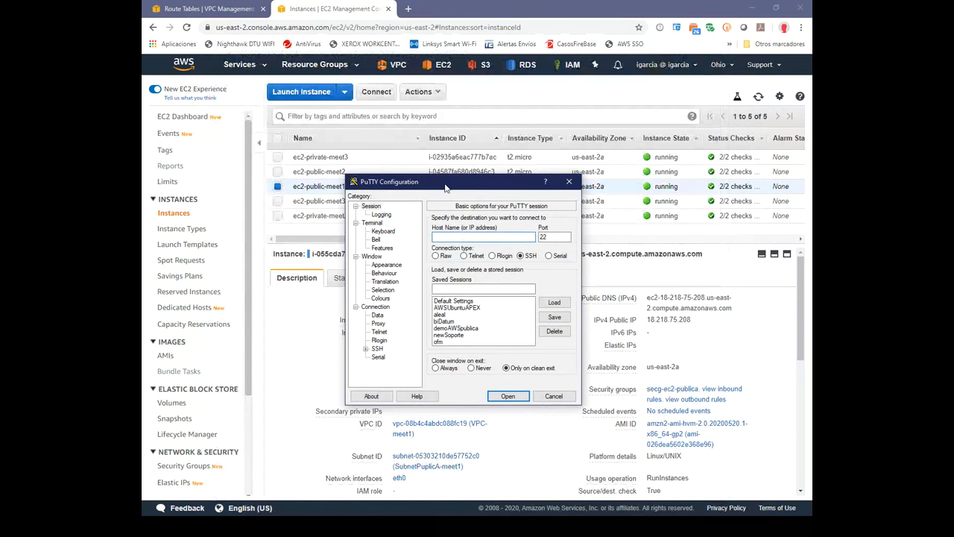
type("ec2-user@")
left_click(700, 319)
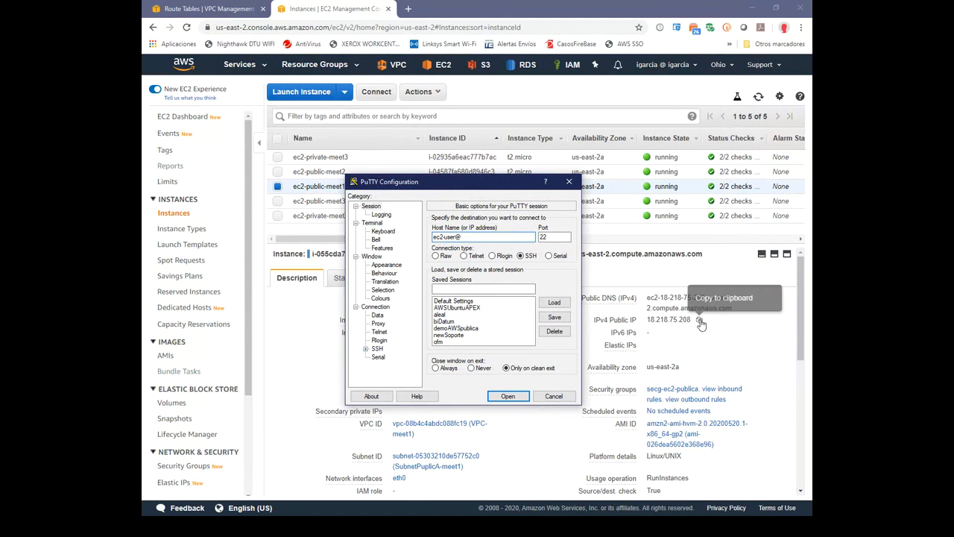
key("alt+Tab")
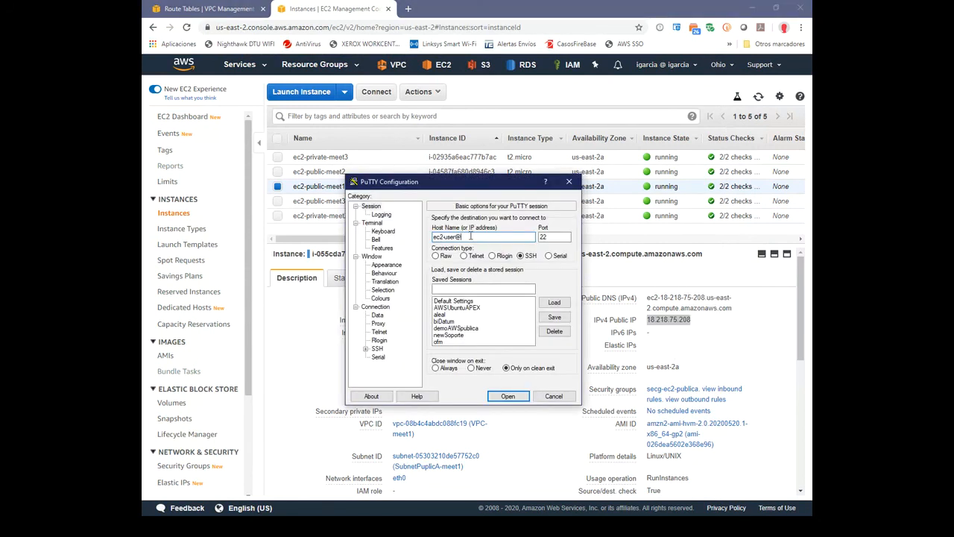
key("ctrl+v")
Set meetup-kp.ppk as the private key file for the SSH session's authentication.
left_click(366, 351)
left_click(387, 340)
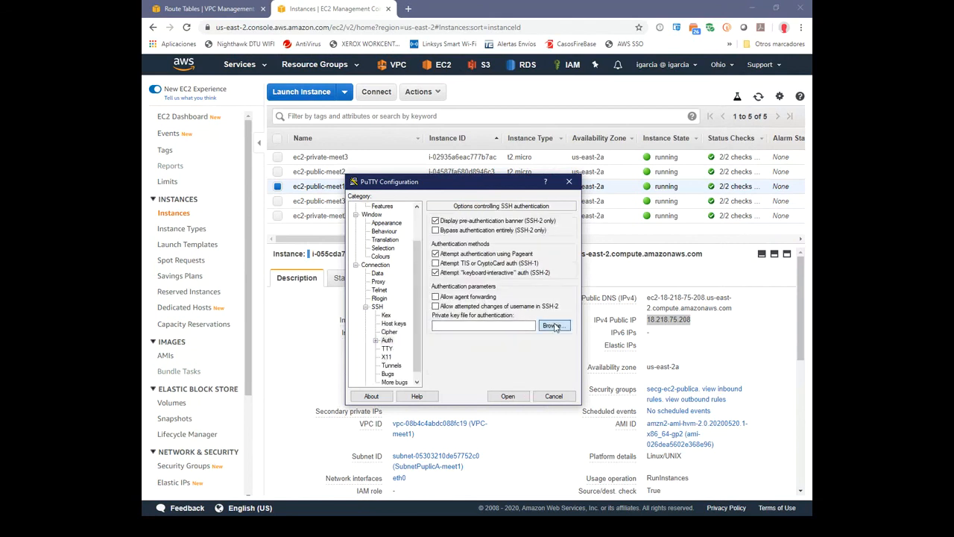
left_click(555, 328)
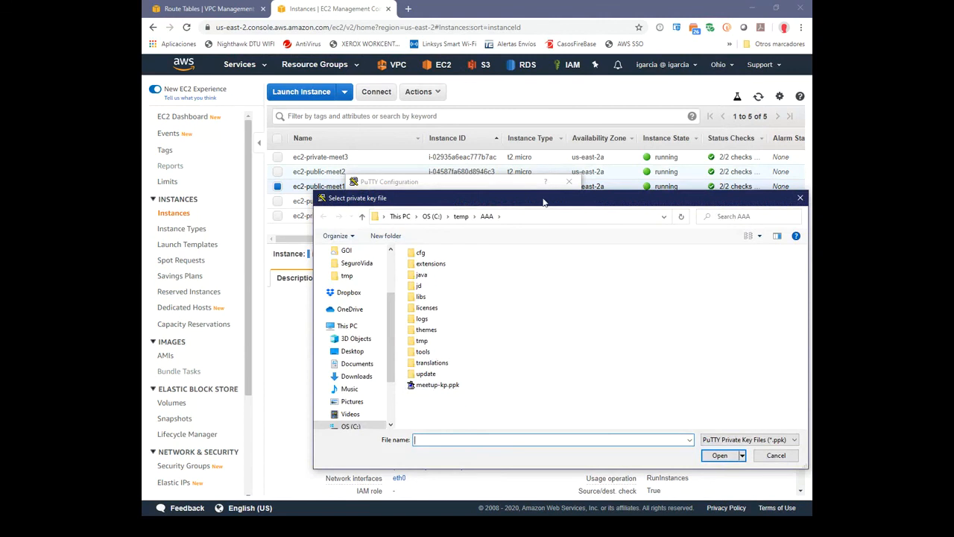
left_click(436, 385)
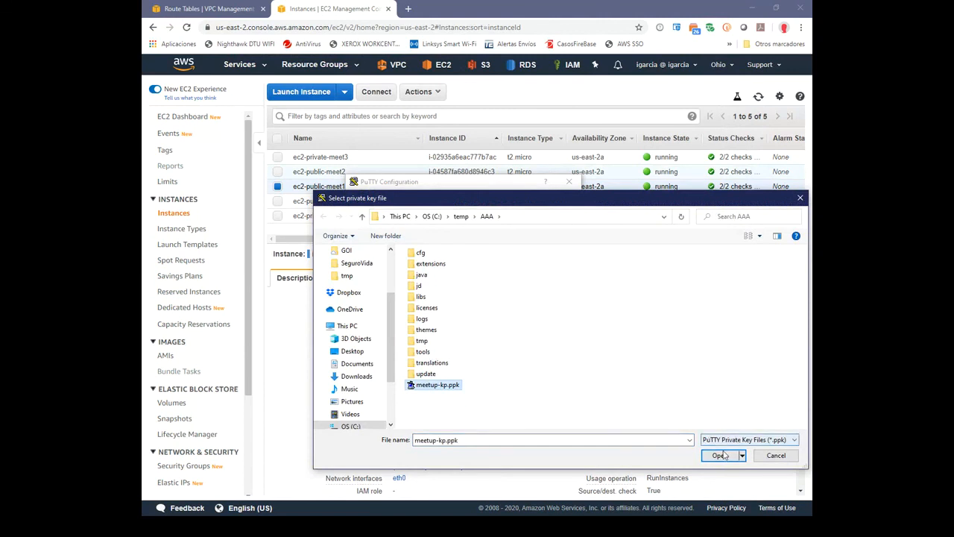
left_click(720, 456)
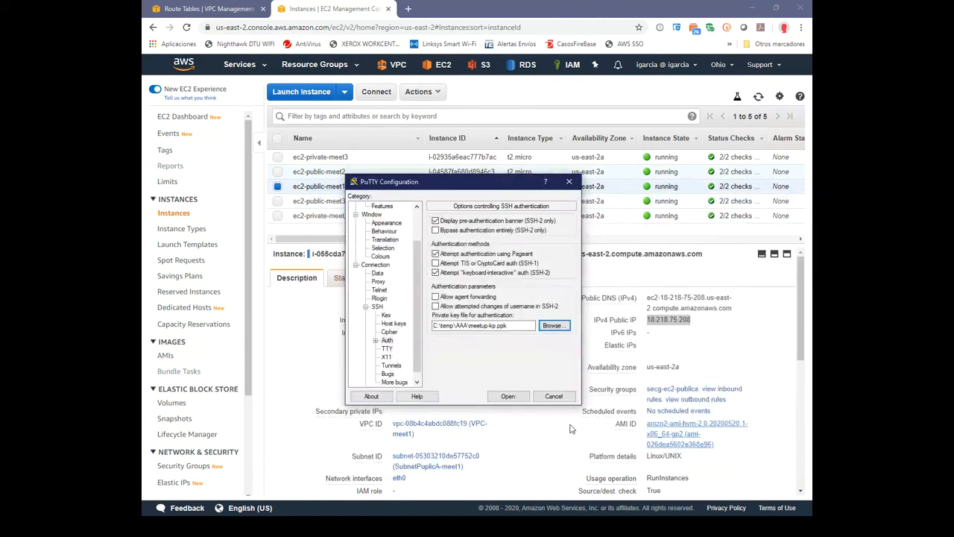
Try to open the PuTTY session to 18.218.75.208, dismiss the error dialog and return to the EC2 console.
left_click(518, 396)
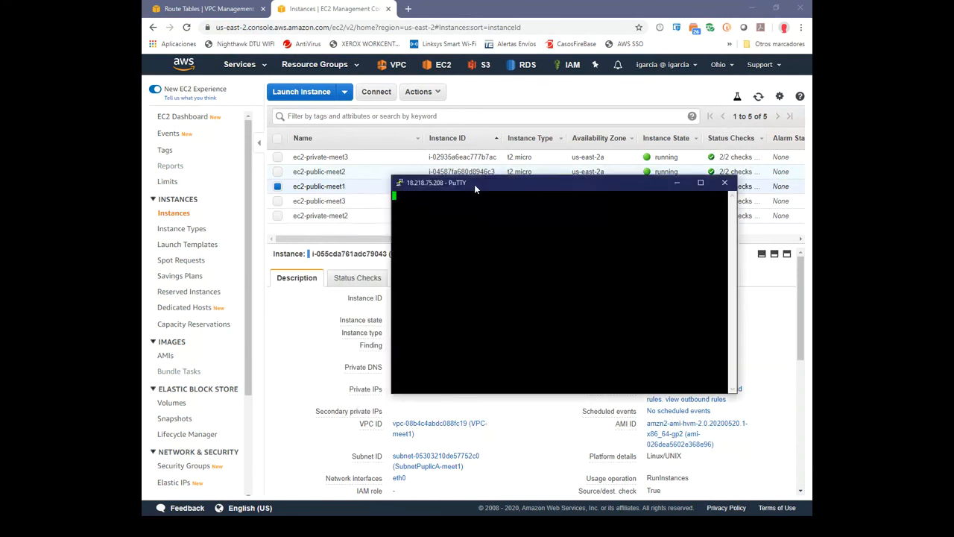
left_click_drag(474, 184, 423, 194)
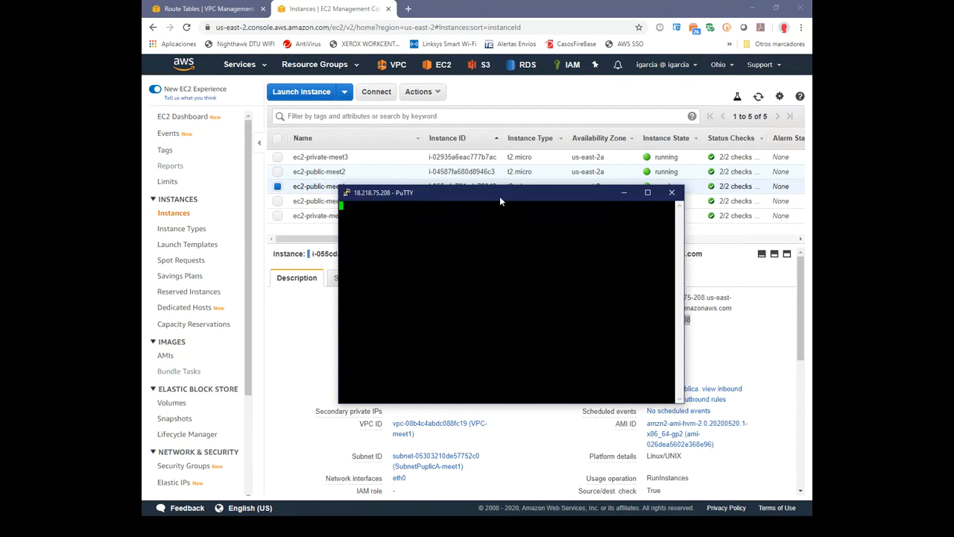
left_click_drag(500, 201, 453, 239)
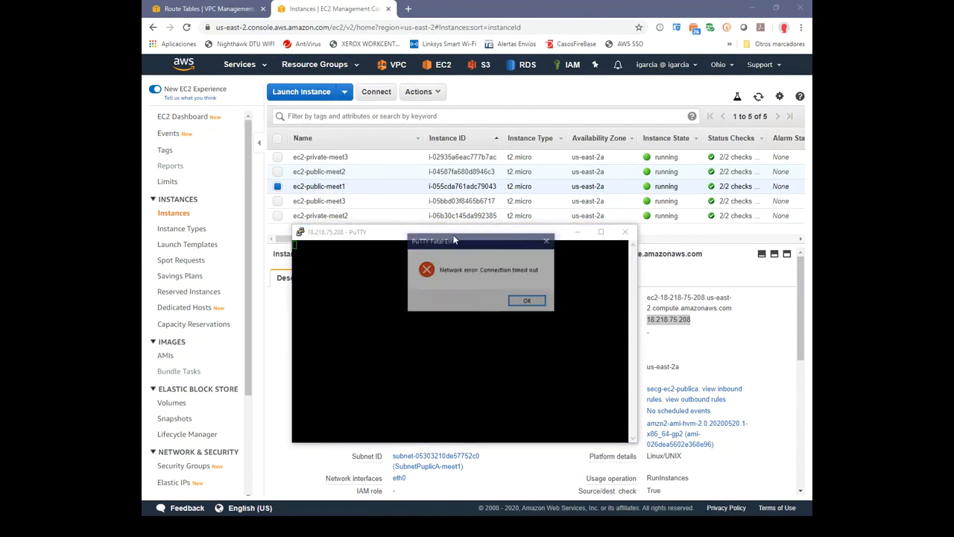
left_click(530, 303)
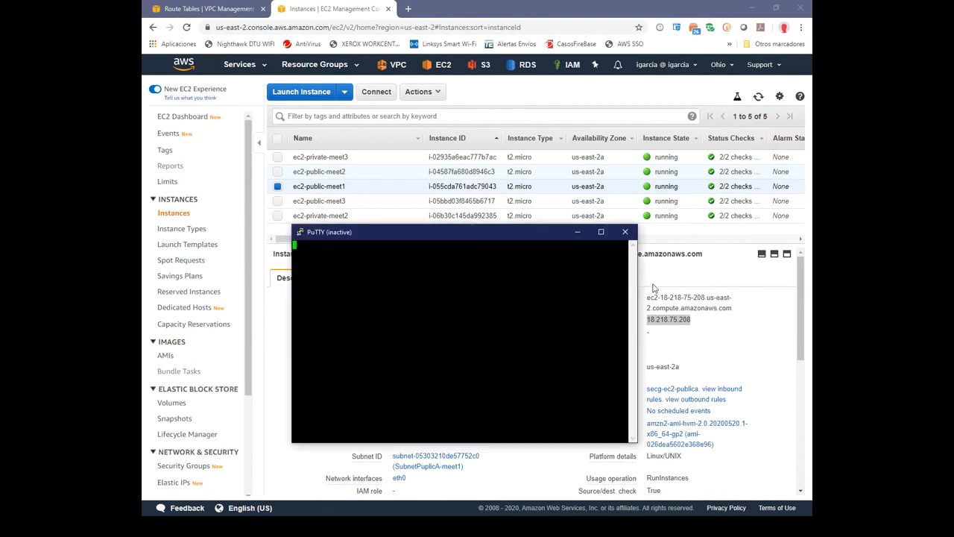
left_click(652, 286)
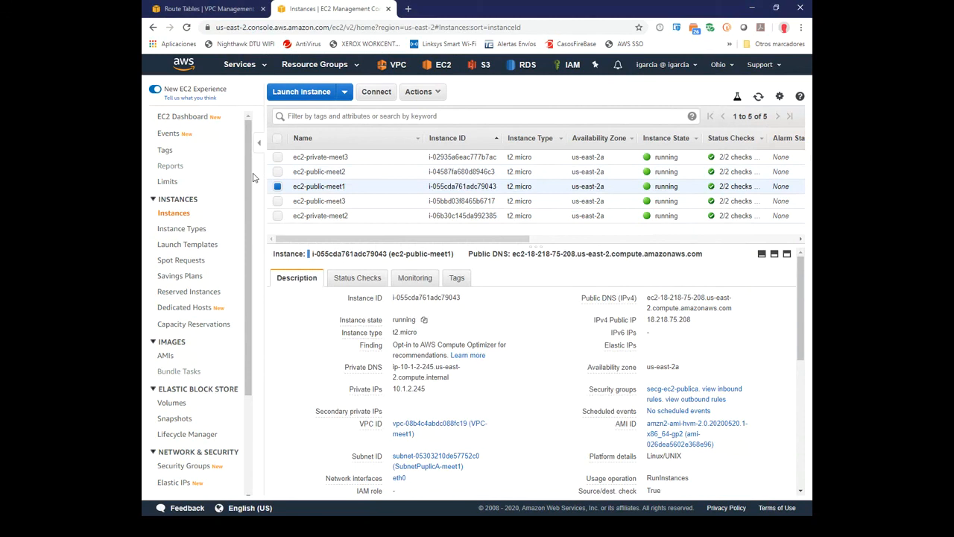
In the VPC console, select VPC-meet1 and check which route table its subnet SubnetPuplicA-meet1 uses.
left_click(210, 9)
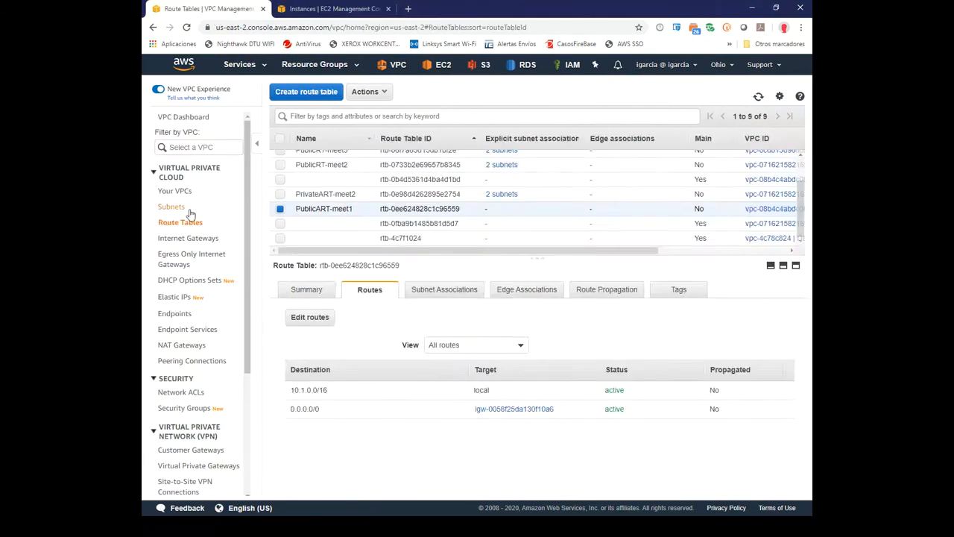
left_click(176, 191)
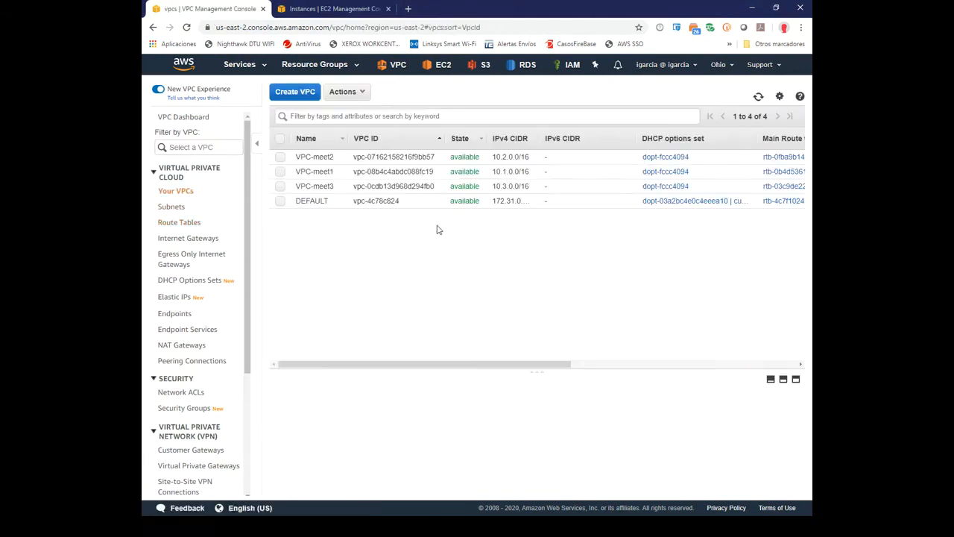
left_click(378, 171)
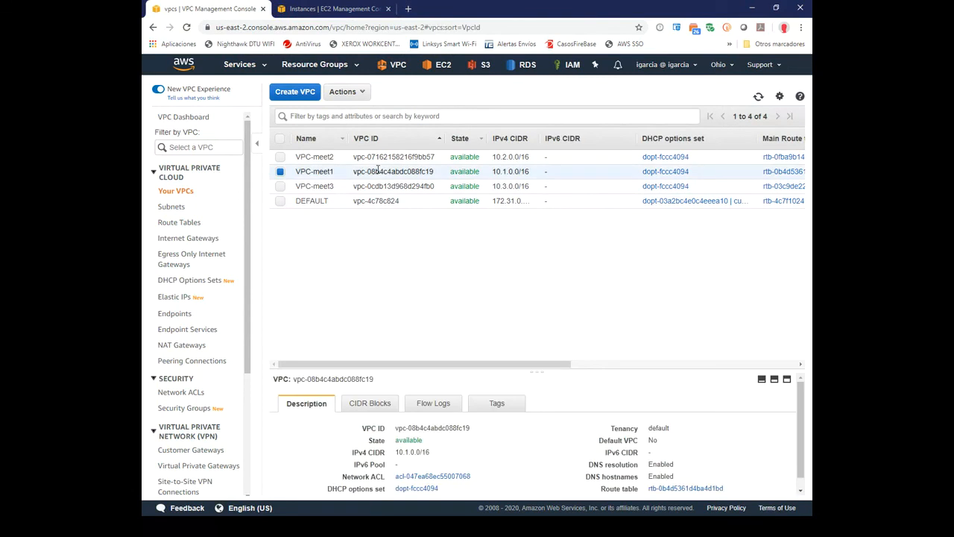
left_click(170, 212)
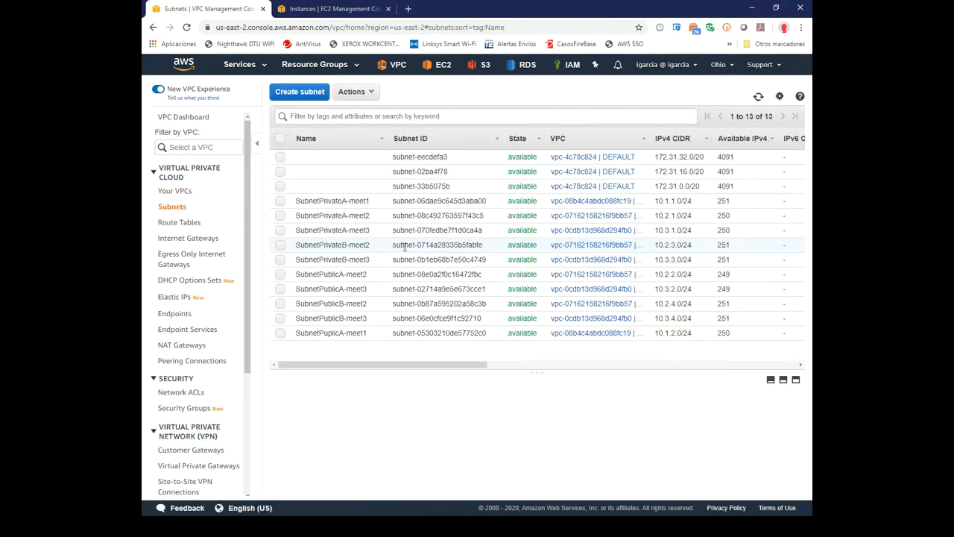
left_click(341, 332)
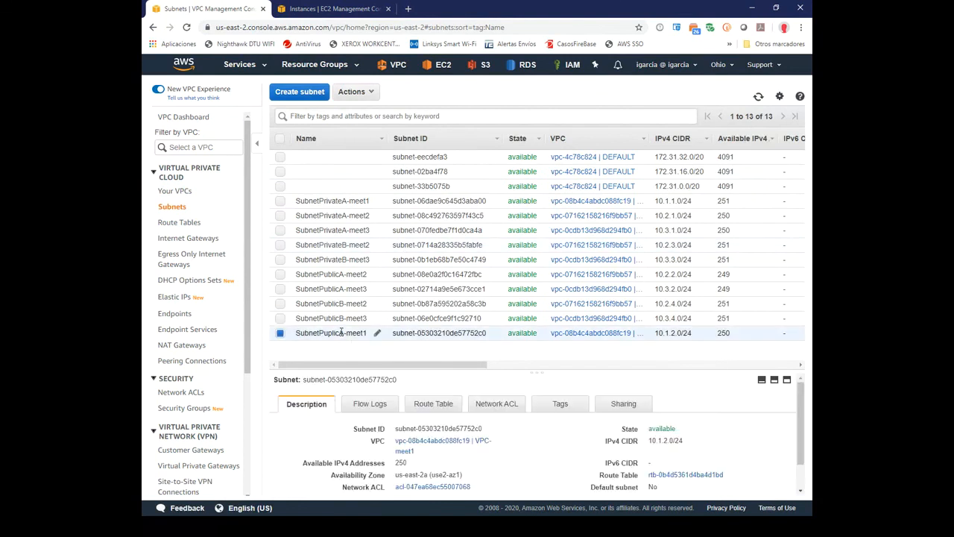
left_click(438, 403)
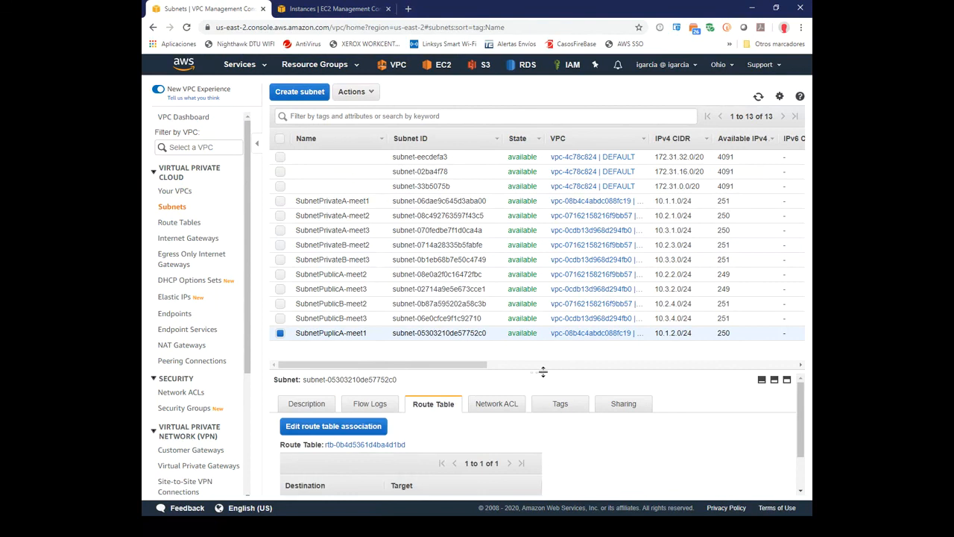
left_click_drag(543, 373, 539, 323)
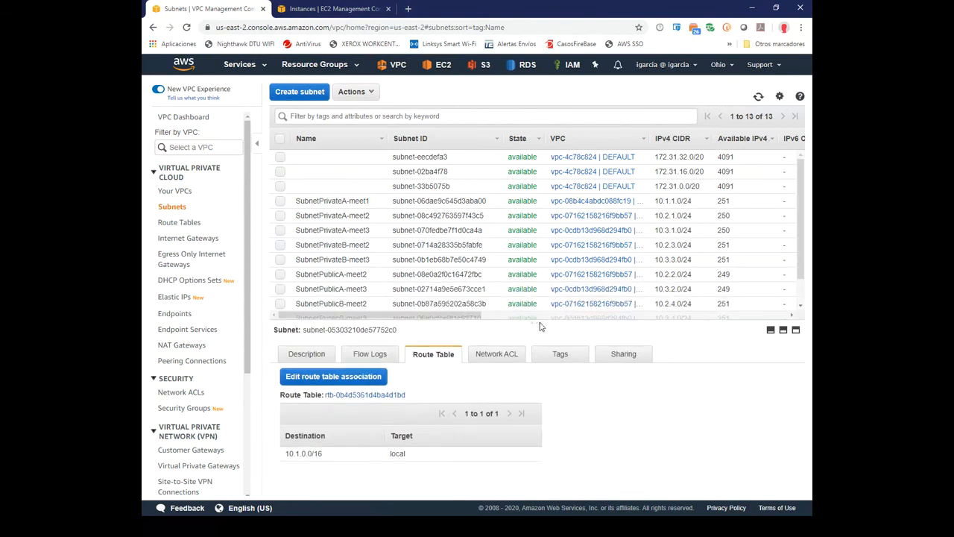
Compare the routes of VPC-meet1's unnamed main route table with those of PublicART-meet1.
left_click(183, 222)
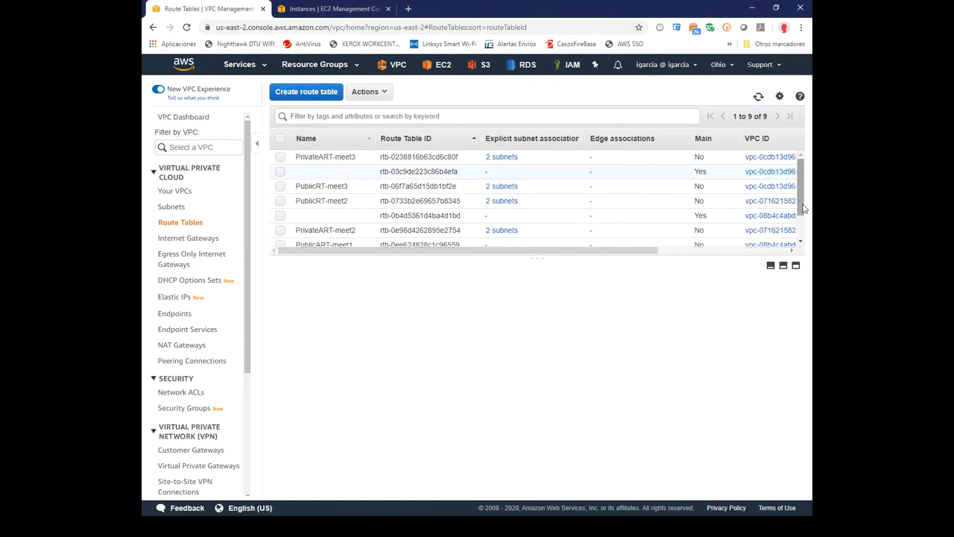
scroll(803, 201, "down", 2)
left_click(329, 208)
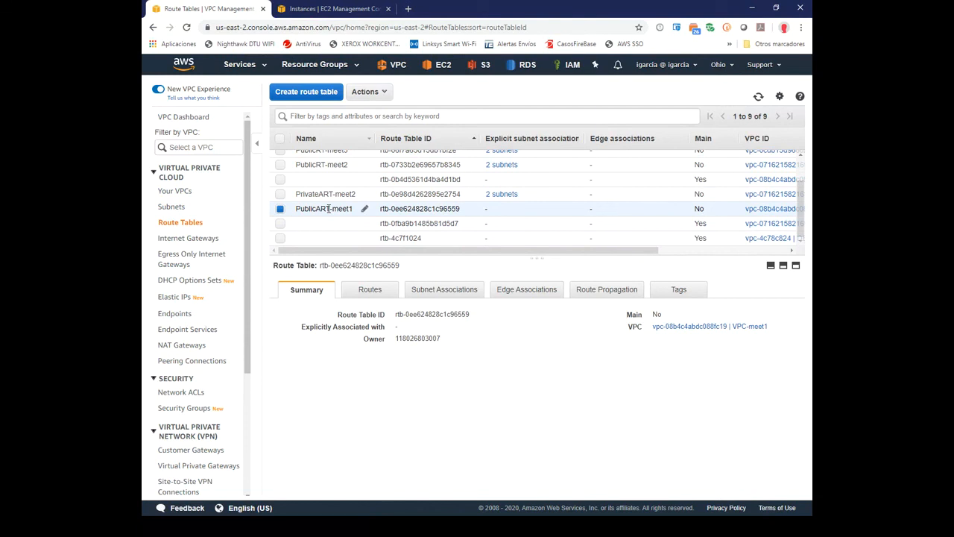
left_click(680, 180)
left_click(392, 293)
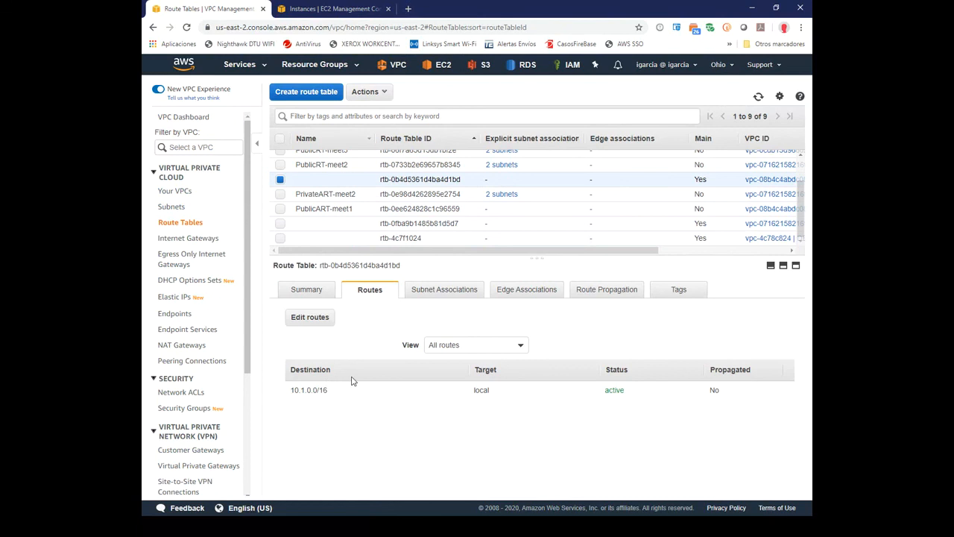
left_click(329, 209)
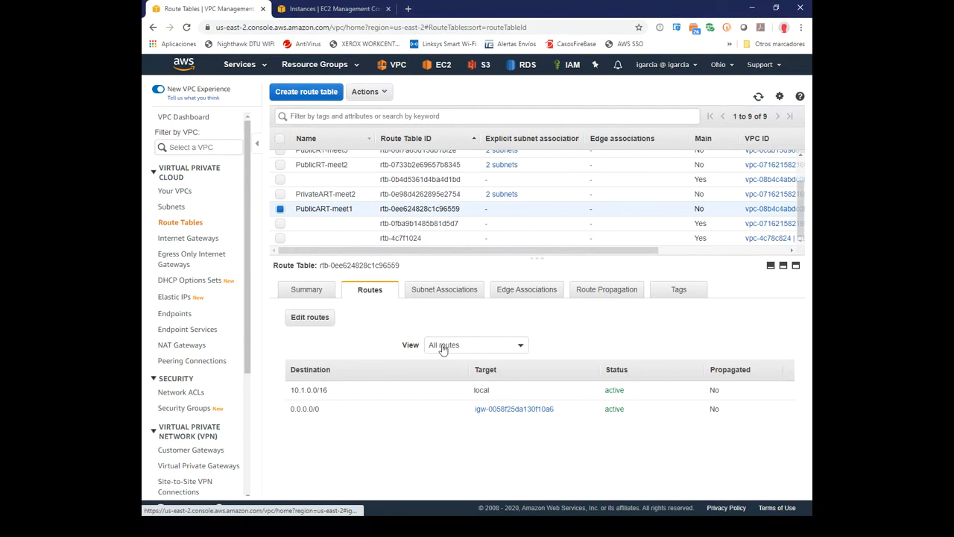
Associate the subnet SubnetPuplicA-meet1 with the route table PublicART-meet1 and save the association.
left_click(447, 295)
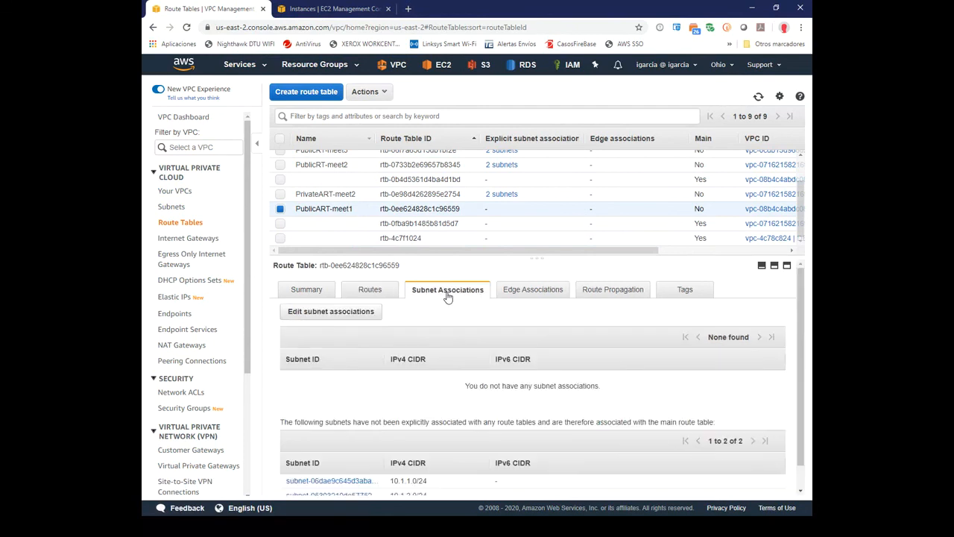
left_click(331, 311)
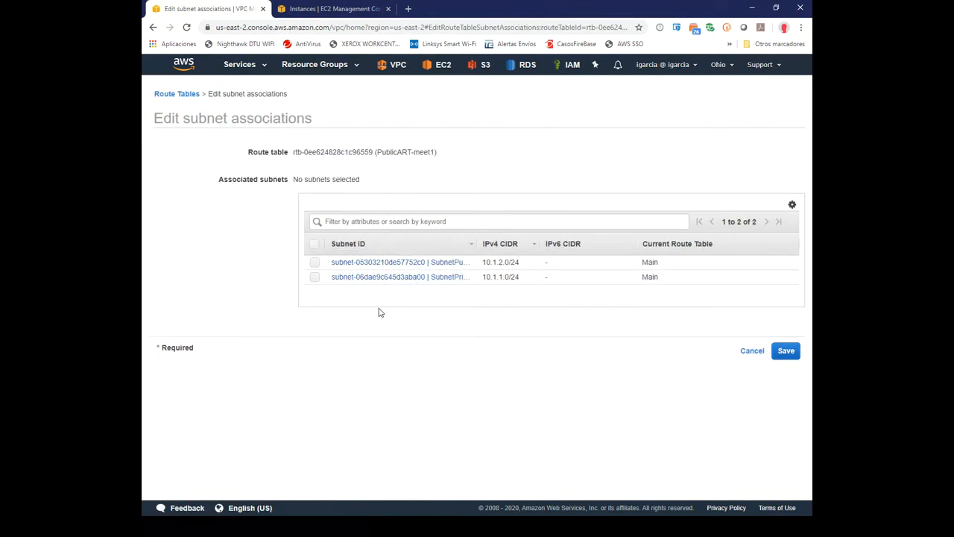
left_click_drag(477, 243, 510, 244)
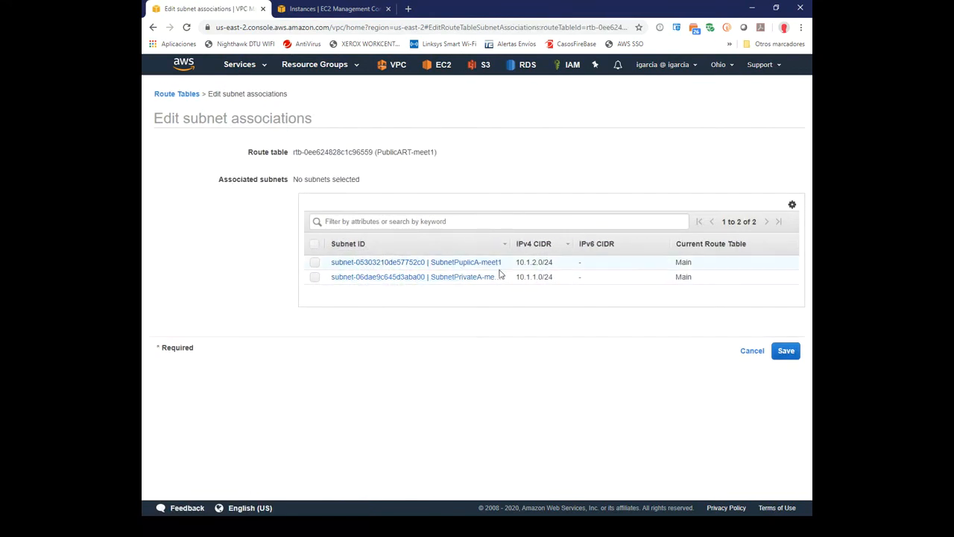
left_click(314, 265)
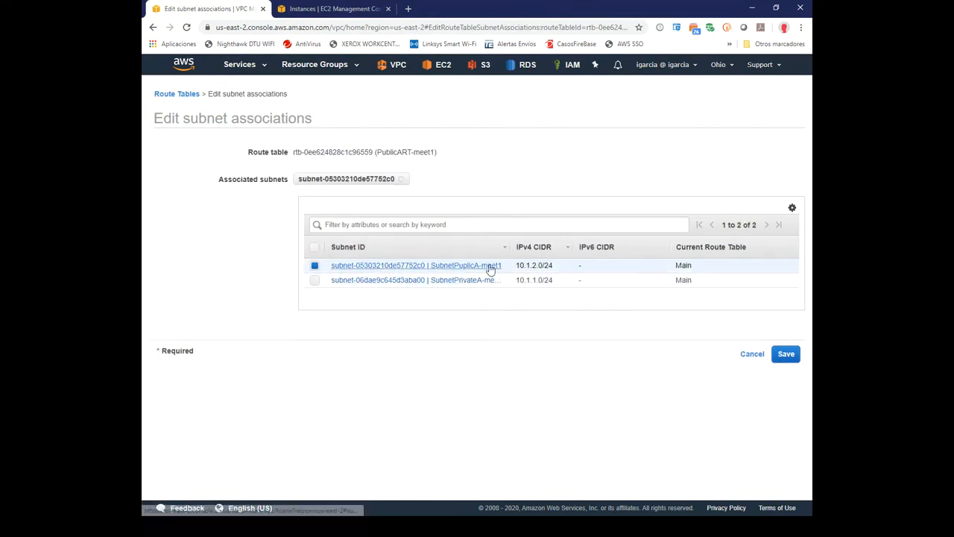
left_click(786, 355)
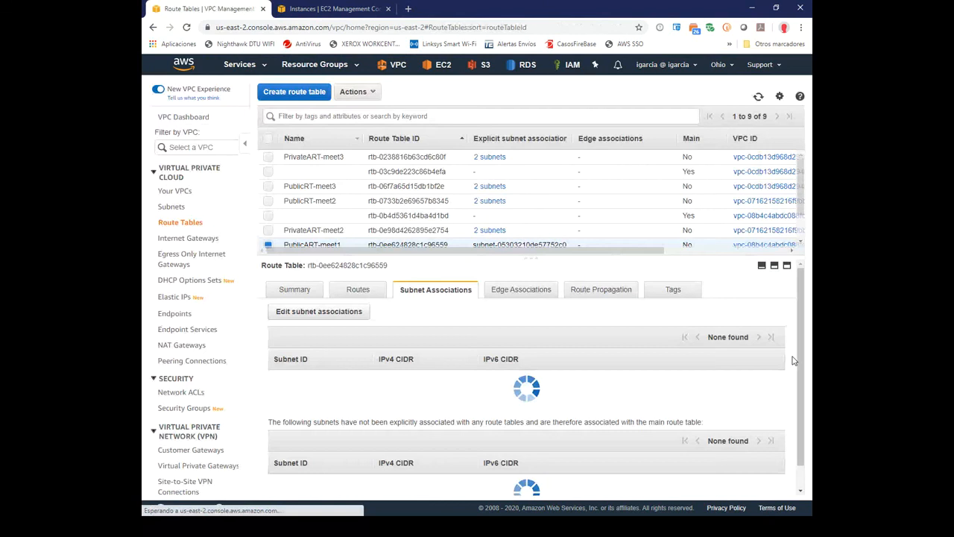
Connect to ec2-public-meet1 from the EC2 instances page using EC2 Instance Connect with the user name ec2-user.
left_click(330, 12)
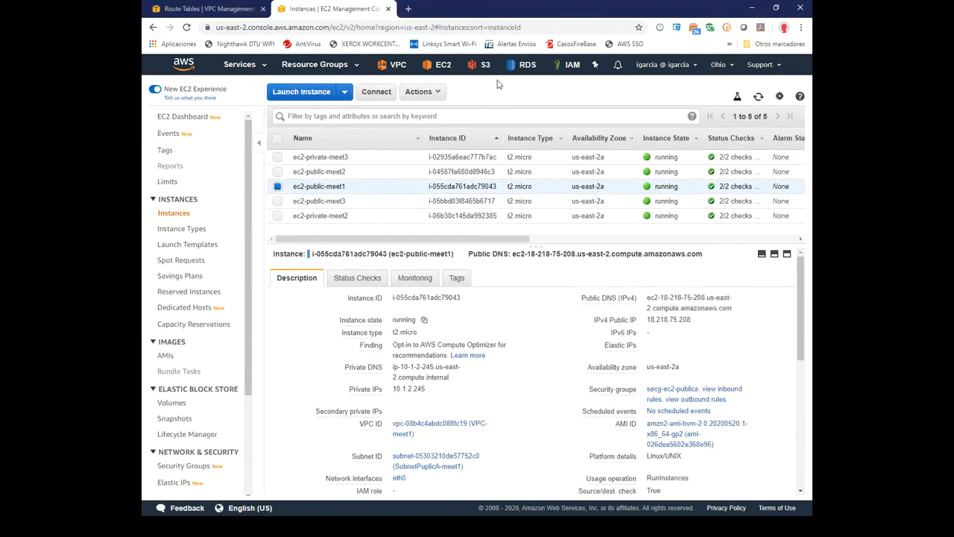
left_click(376, 93)
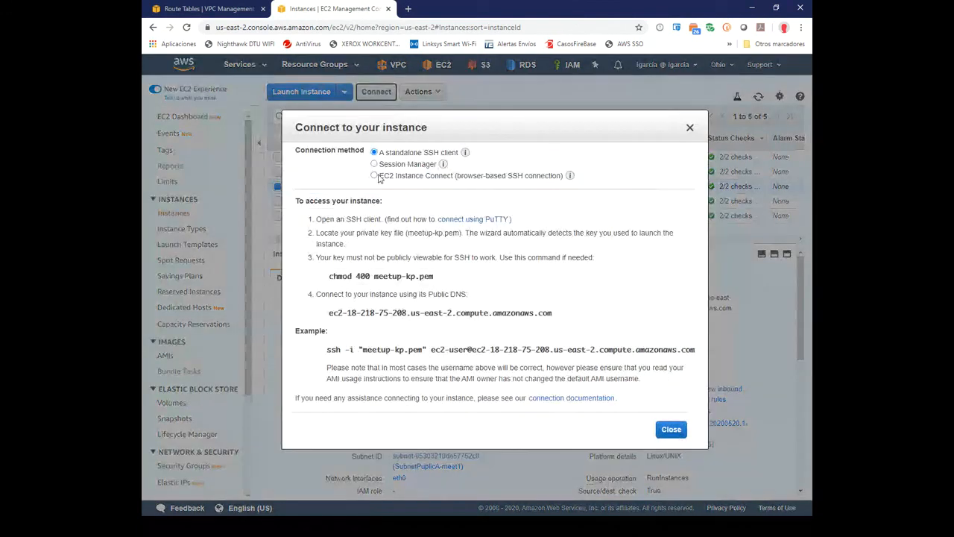
left_click(376, 176)
left_click(608, 291)
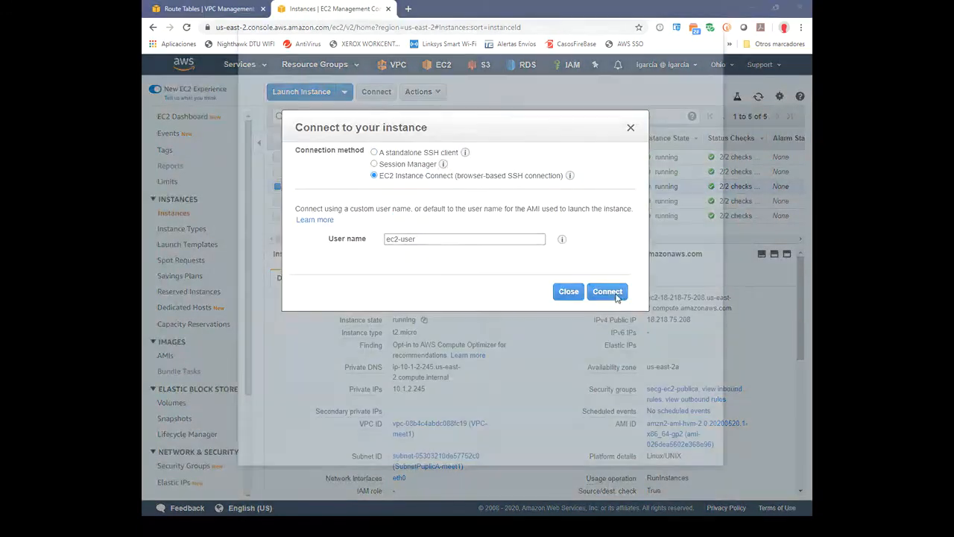
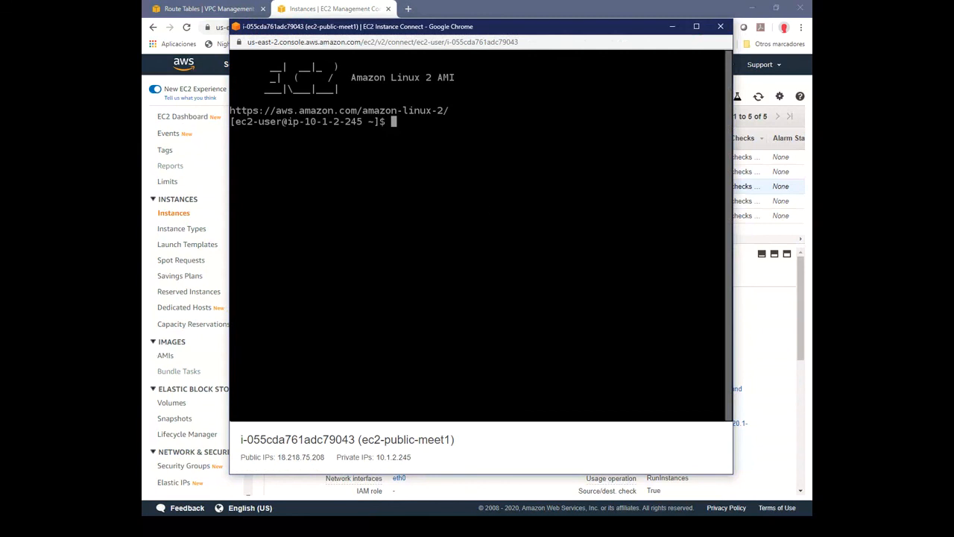
Become root with sudo su in the ec2-public-meet1 session and update its packages with yum update -y.
key("alt+Tab")
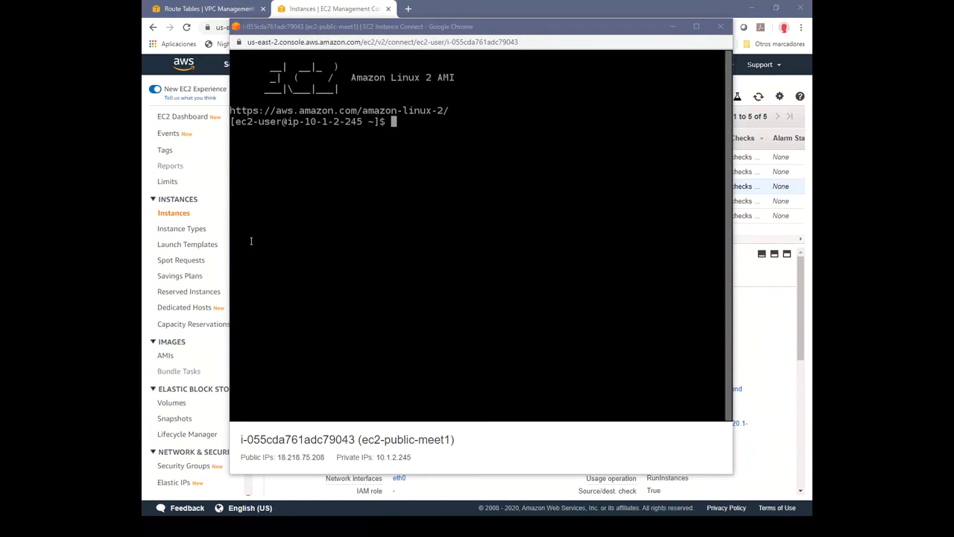
left_click(404, 141)
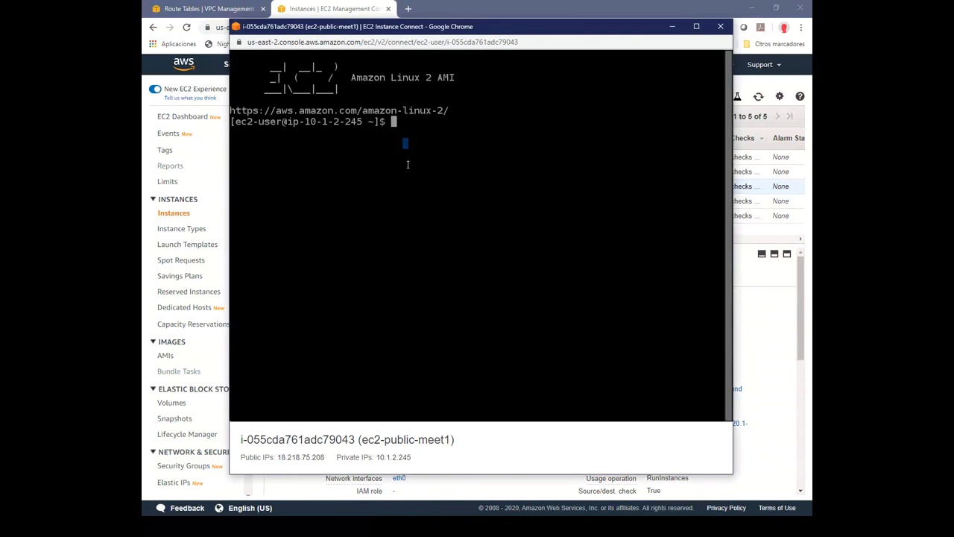
type("sudo su")
key("Return")
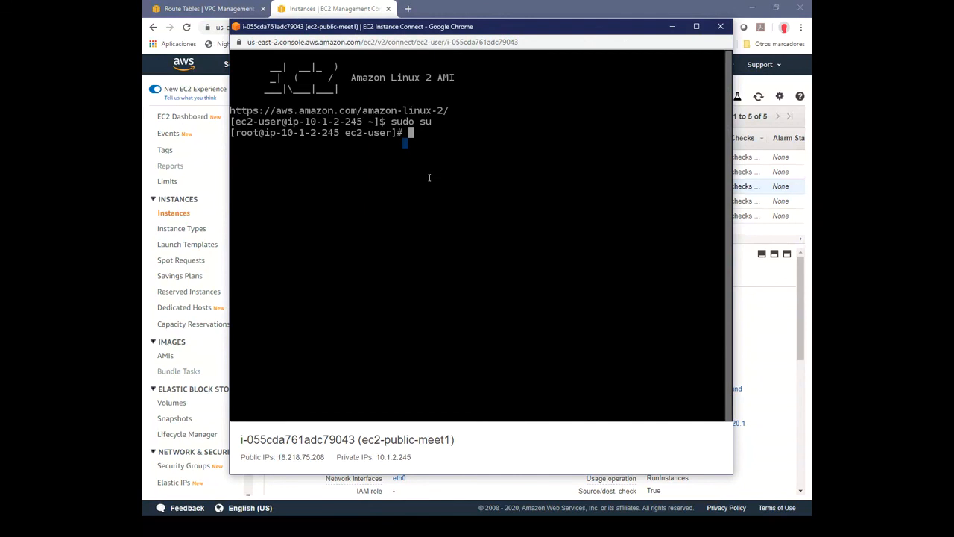
type("yum update -y")
key("Return")
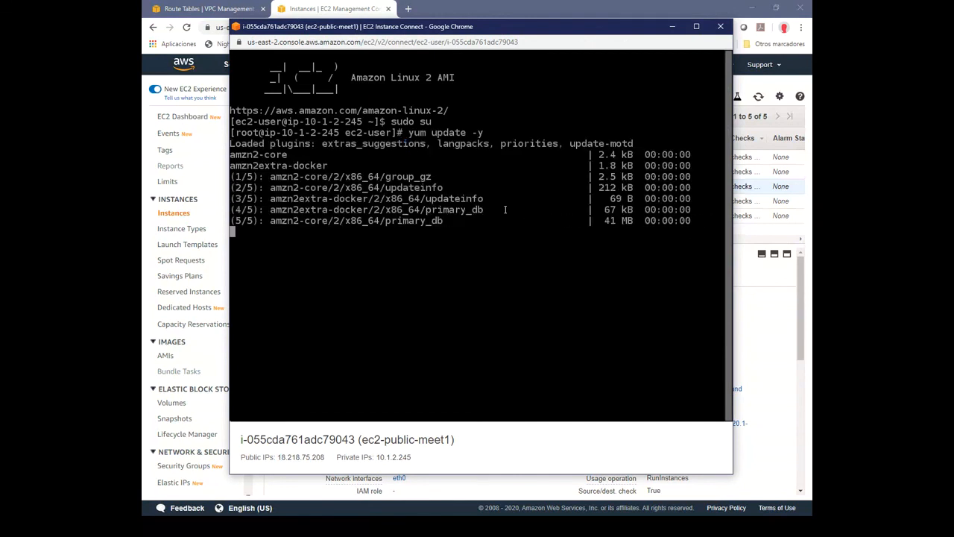
Install Apache with yum install httpd -y, and start and enable it with service httpd start and chkconfig httpd on.
type("yum install httpd -y")
key("Return")
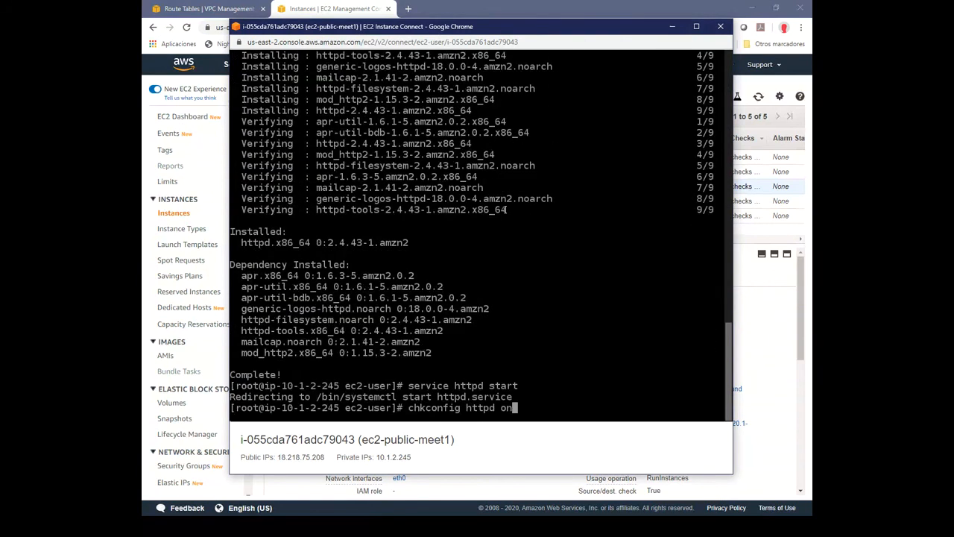
key("Return")
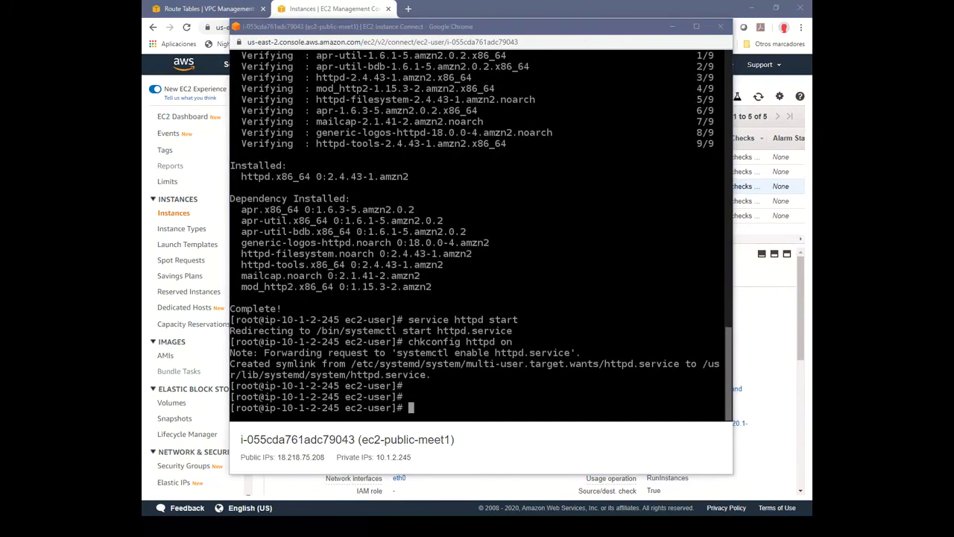
Write <html><body><h1>Hola MeetUp</h1></body></html> to /var/www/html/index.html with echo in the root session, and clear the terminal.
left_click(563, 255)
left_click(585, 146)
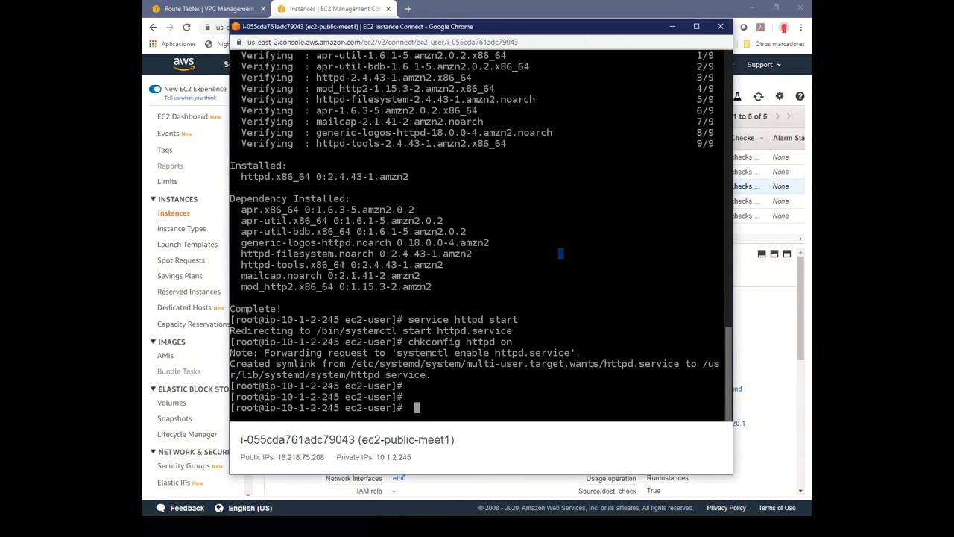
type("echo \"<html><body><h1>Hola MeetUp</h1></body></html>\" > /var/www/html/index.html")
key("Return")
key("Return")
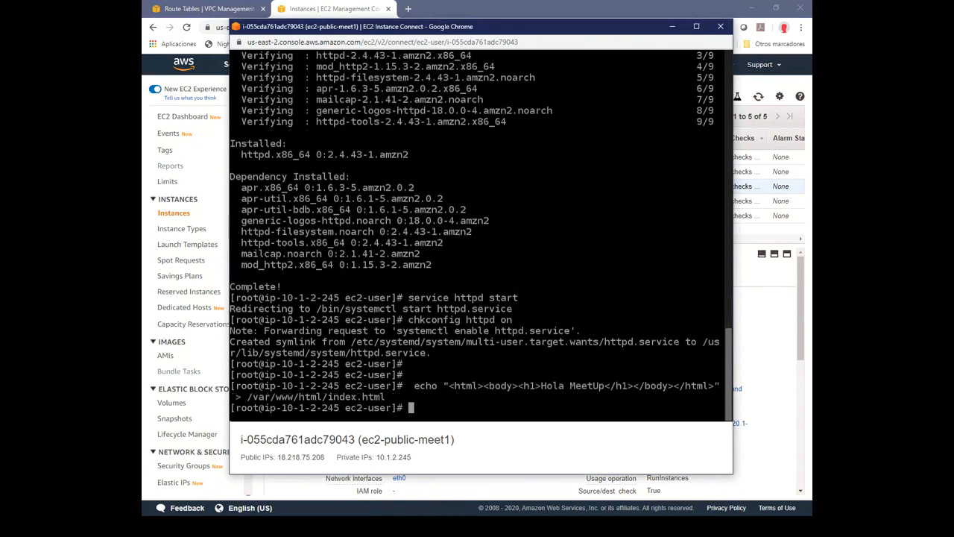
key("Return")
key("Return")
key("Return")
type("clear")
key("Return")
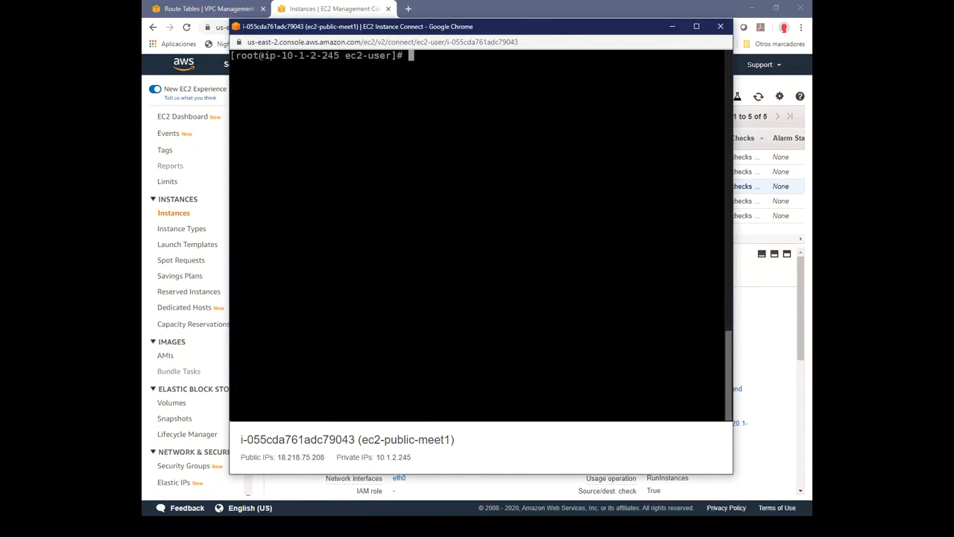
left_click(673, 28)
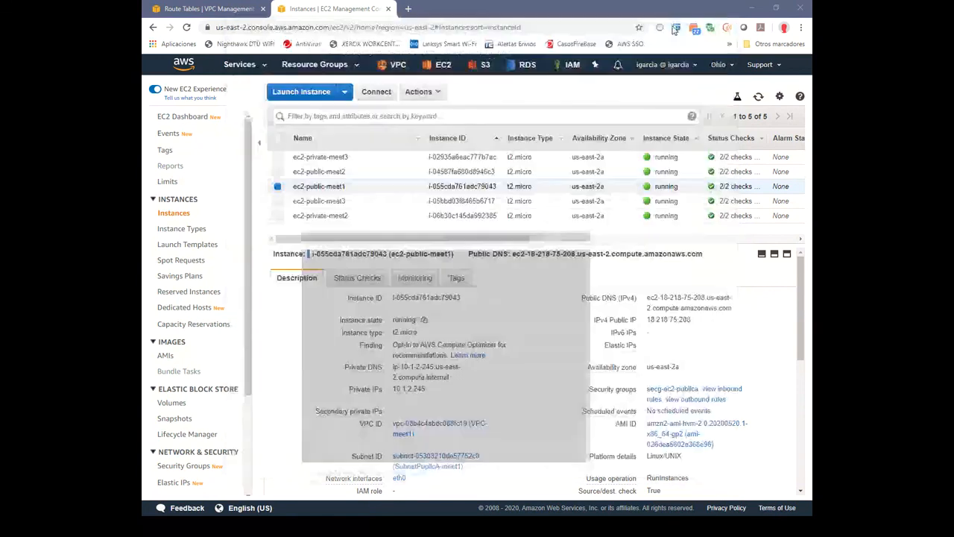
left_click(701, 321)
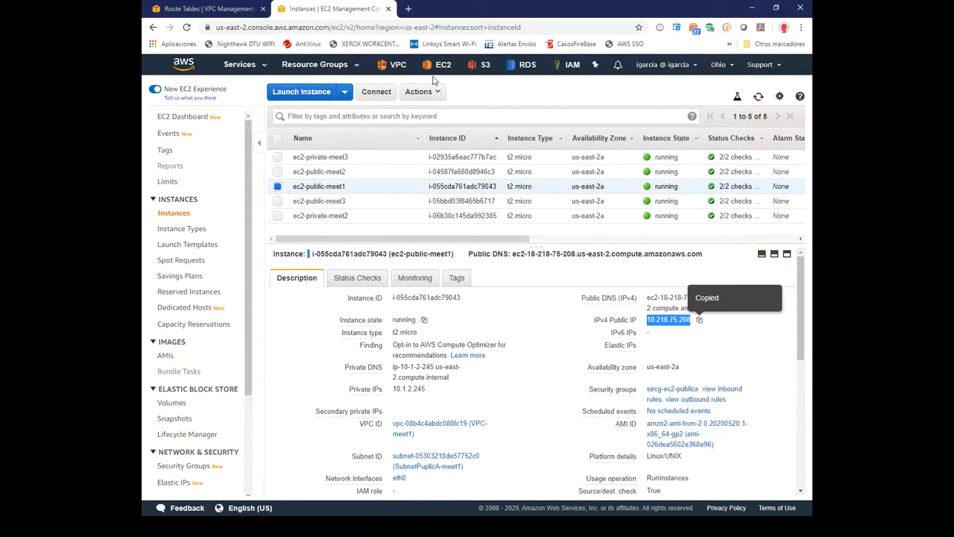
left_click(407, 8)
left_click(431, 27)
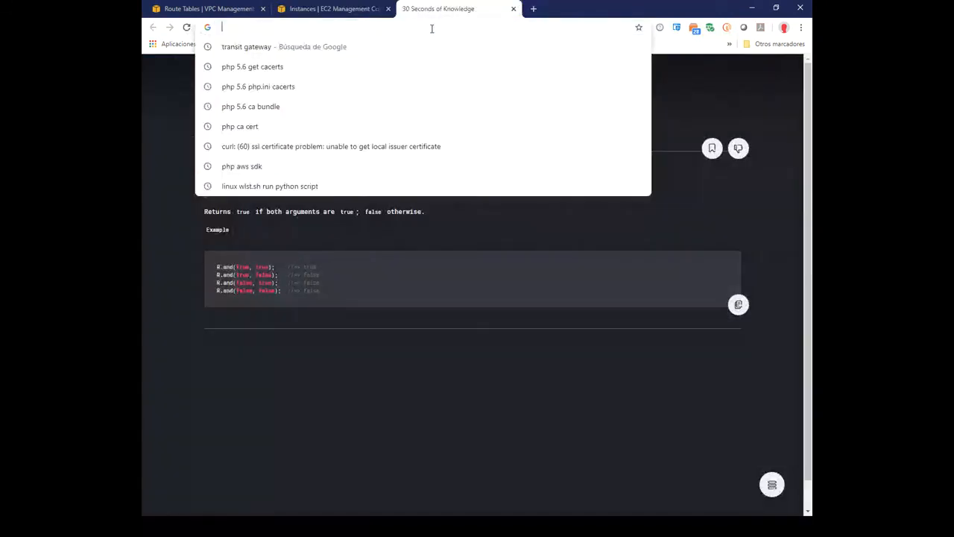
type("http://")
key("ctrl+v")
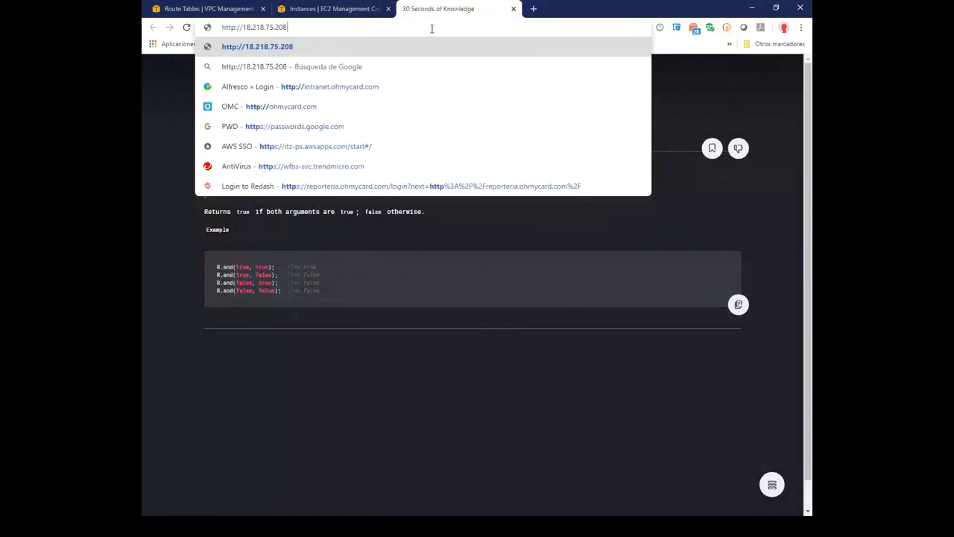
key("Return")
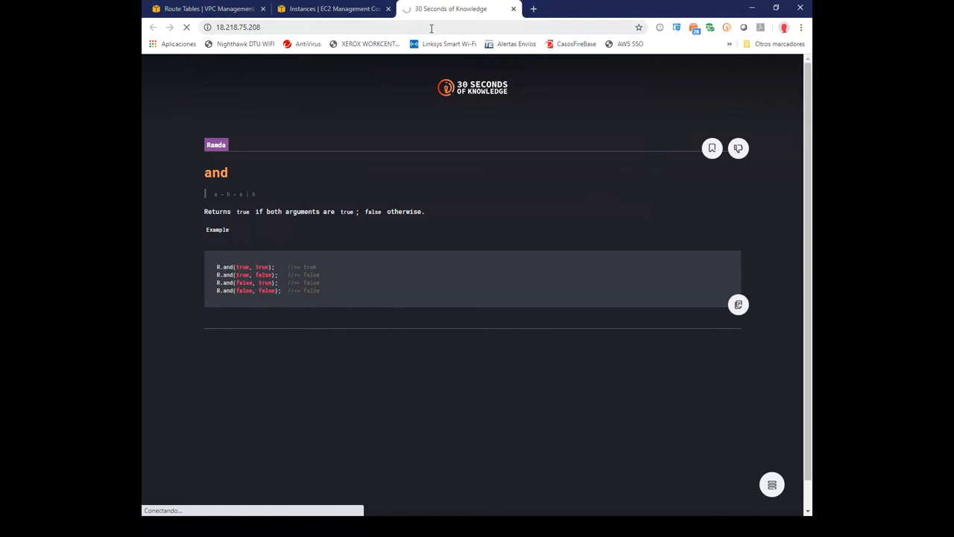
View the inbound rules of the security group attached to ec2-public-meet1 from the instance's description.
left_click(340, 11)
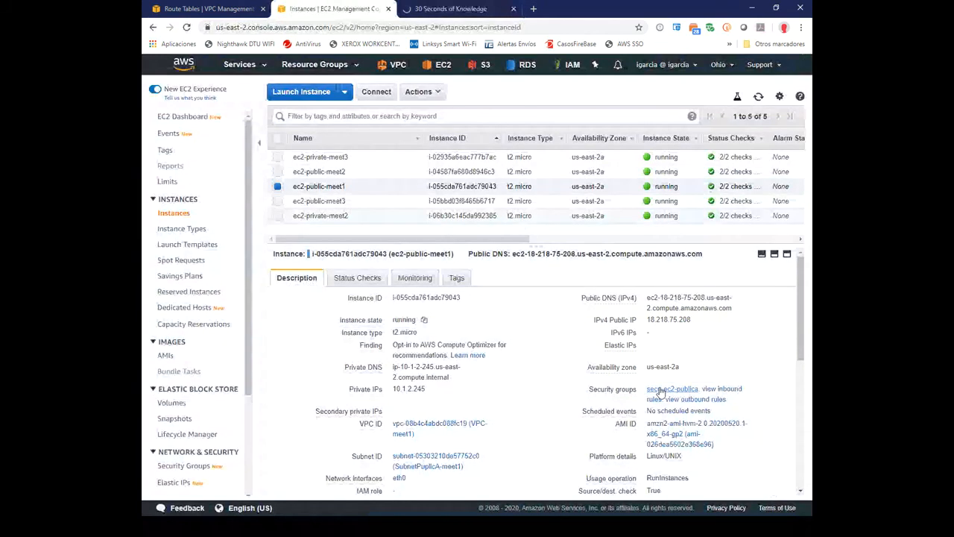
mouse_move(637, 393)
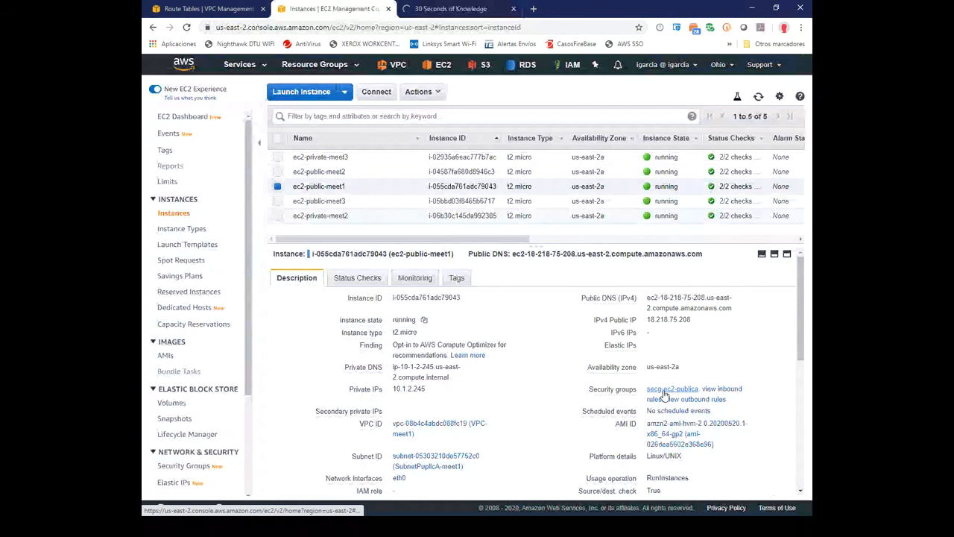
left_click(724, 395)
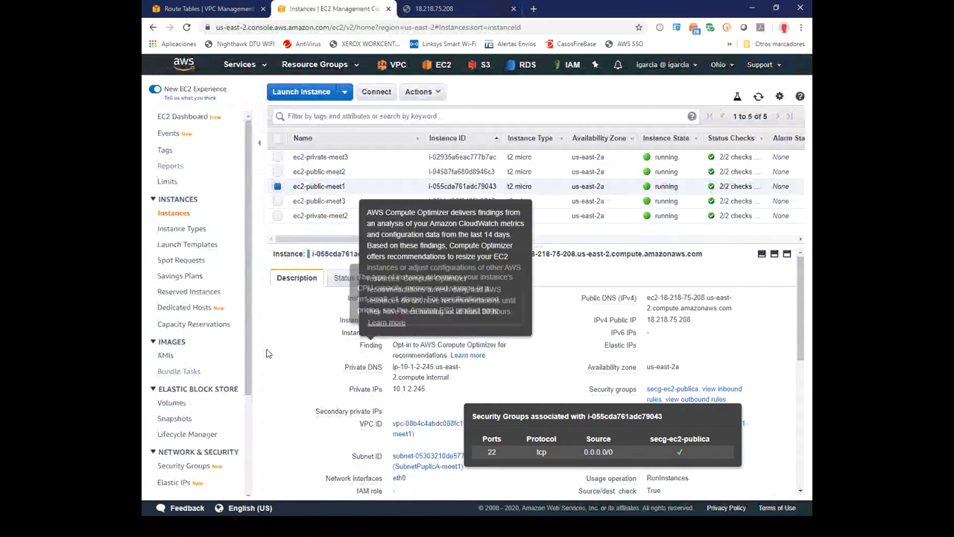
Find the security group secg-ec2-publica in the EC2 security groups list and open its inbound rules for editing.
left_click_drag(249, 335, 250, 417)
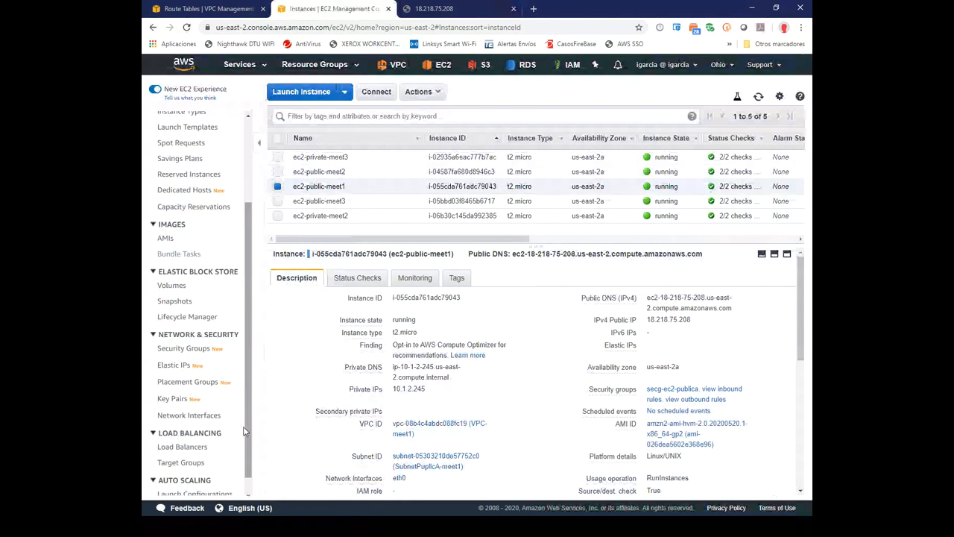
left_click(183, 348)
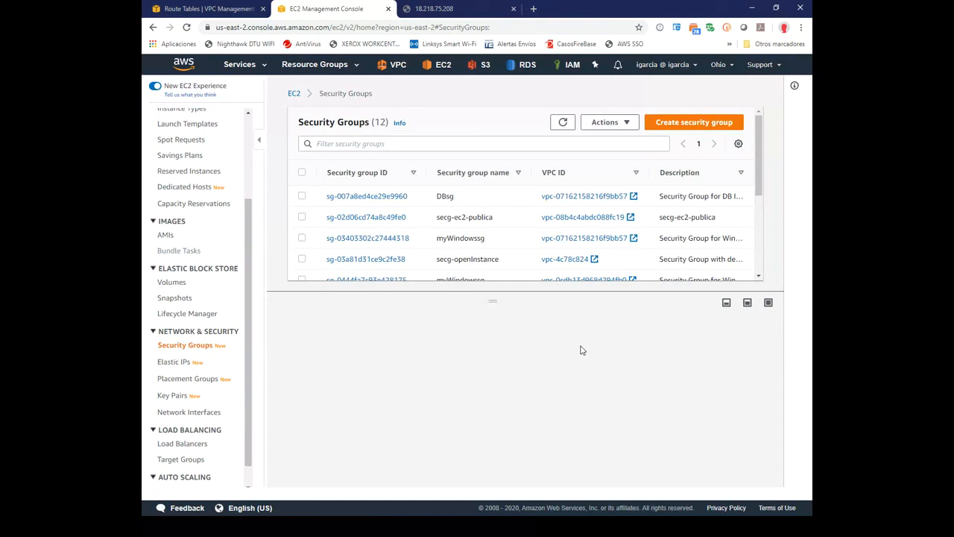
left_click(457, 215)
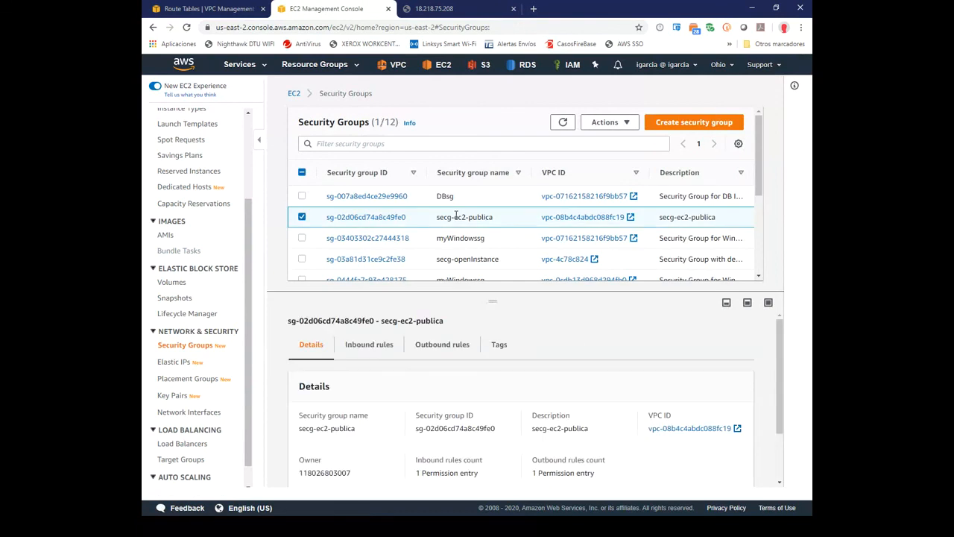
left_click(373, 346)
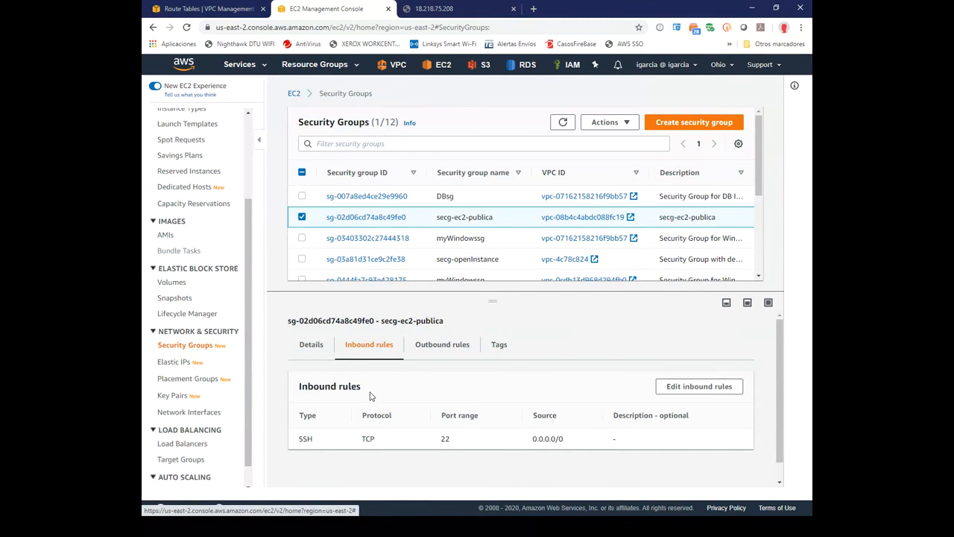
left_click(691, 387)
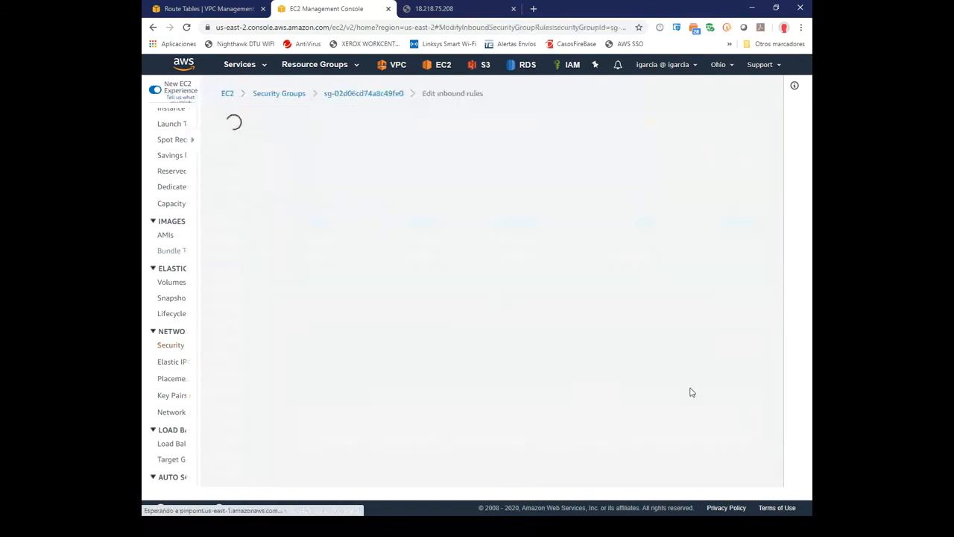
Add an inbound rule of type HTTP with source 0.0.0.0/0 to secg-ec2-publica and save the rules.
left_click(223, 290)
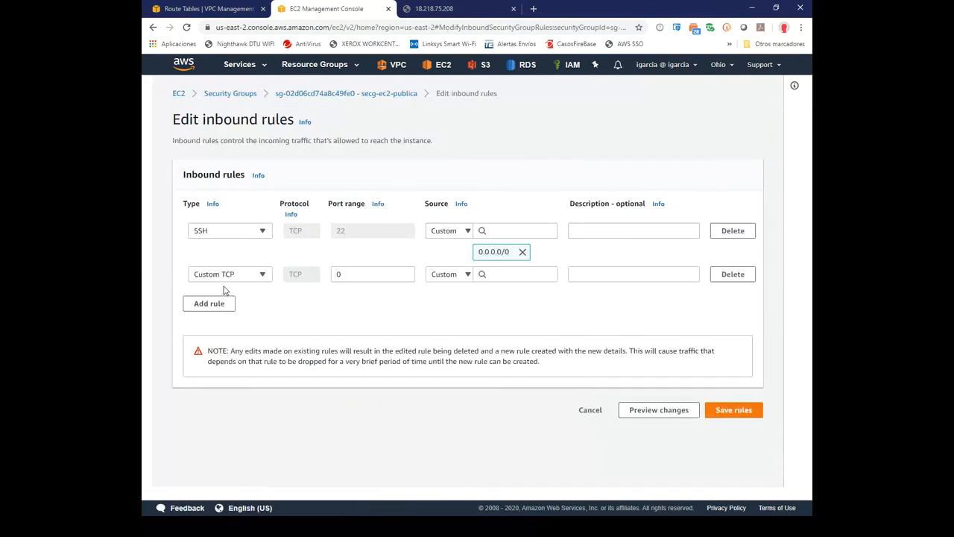
left_click(262, 275)
mouse_move(270, 319)
left_mouse_down()
mouse_move(270, 423)
mouse_move(269, 311)
left_mouse_up()
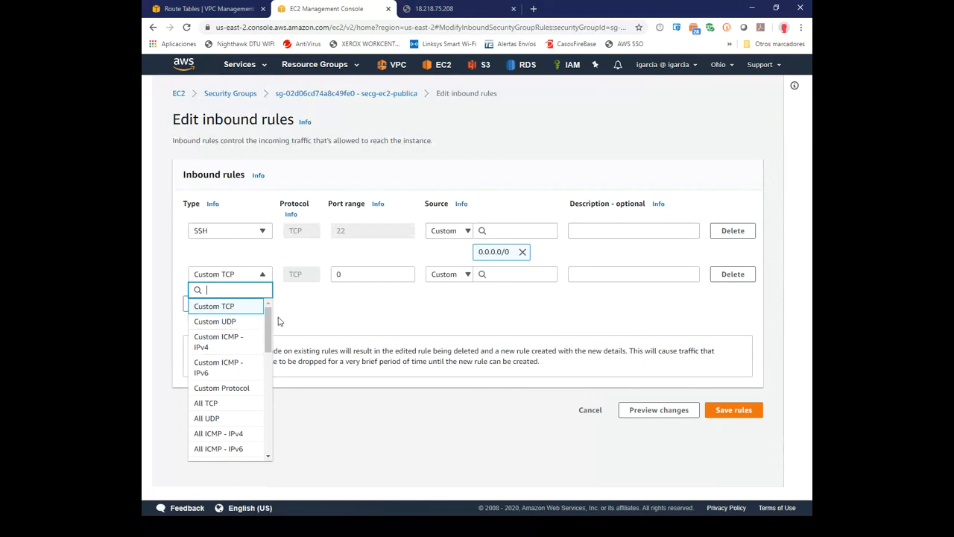
scroll(254, 322, "down", 1)
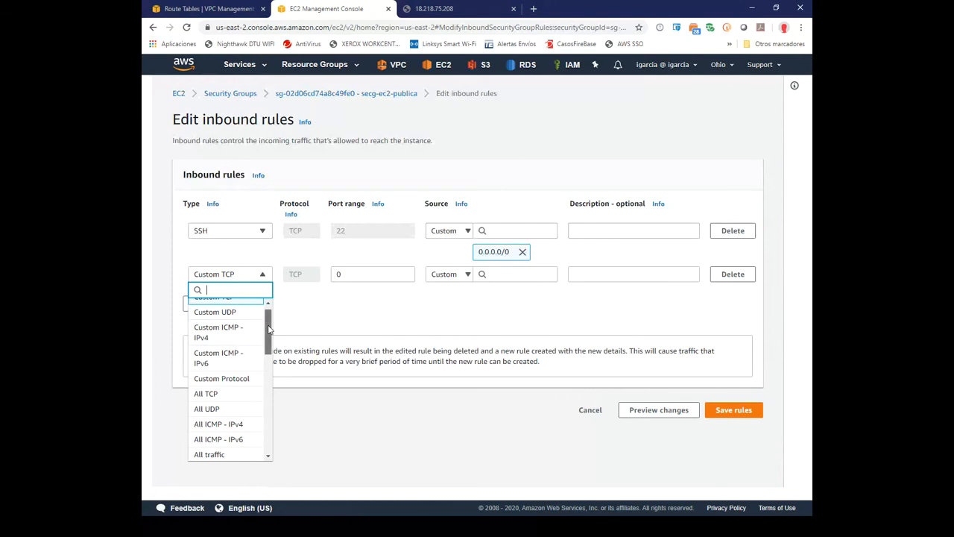
left_click_drag(269, 322, 268, 376)
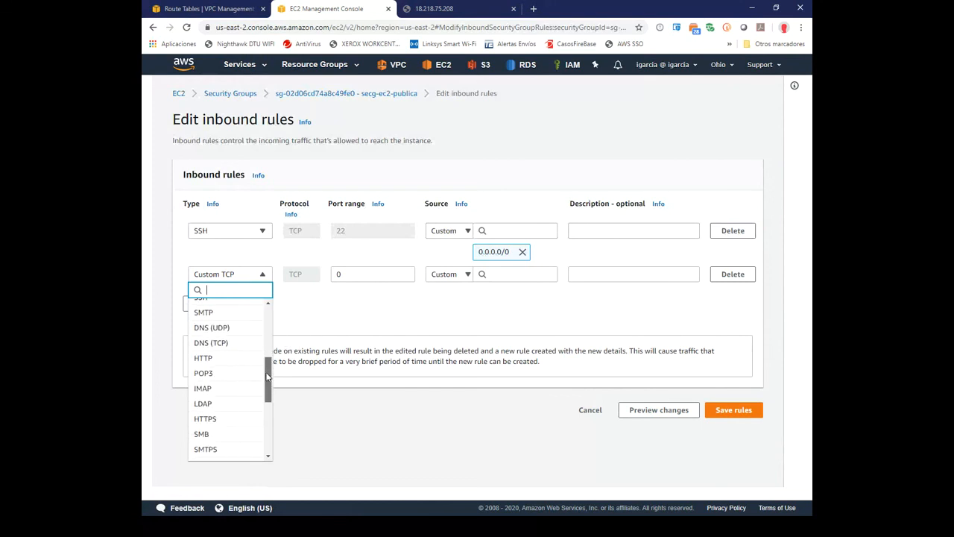
left_click(229, 360)
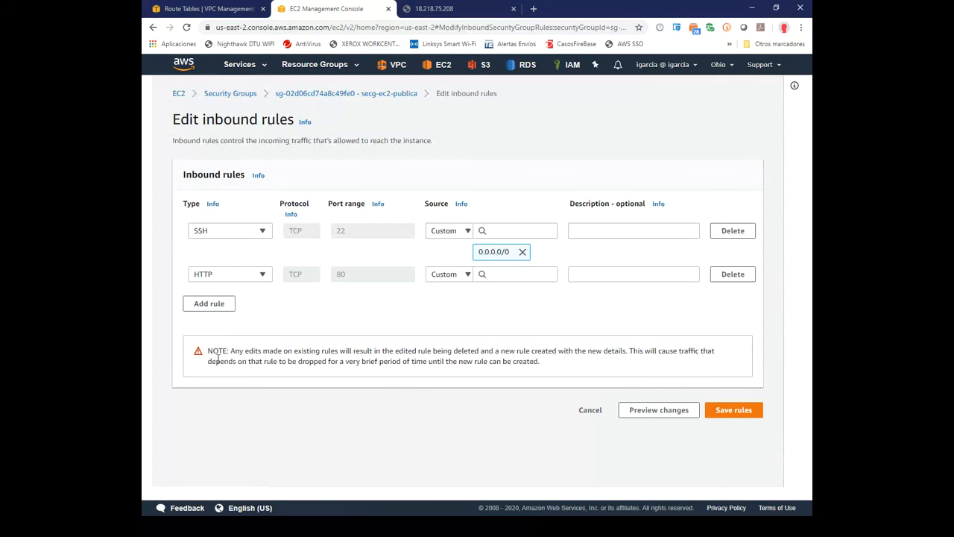
left_click(524, 273)
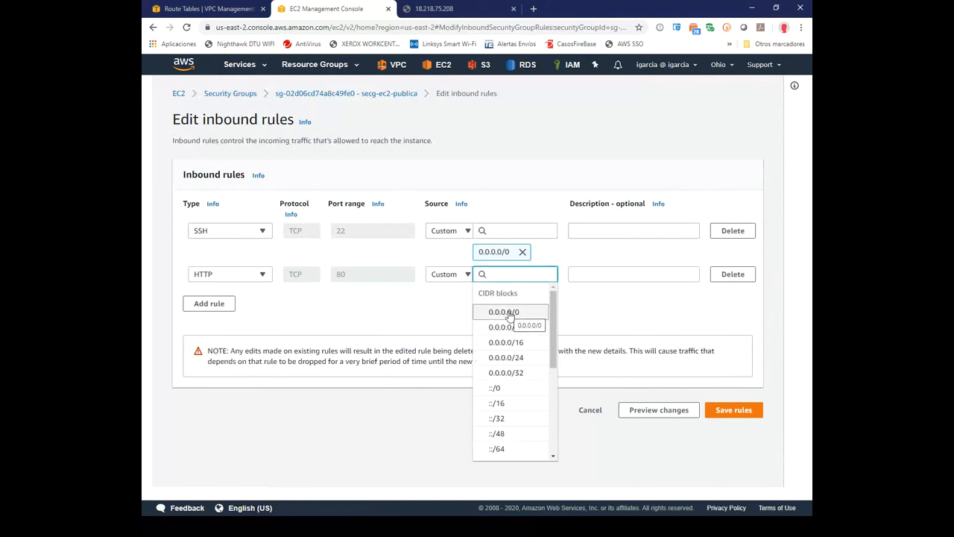
left_click(510, 316)
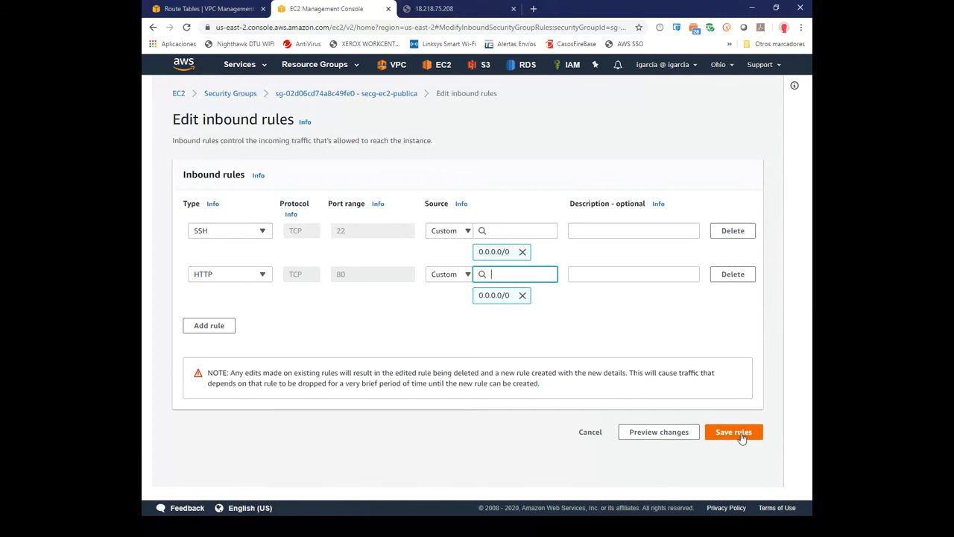
left_click(740, 437)
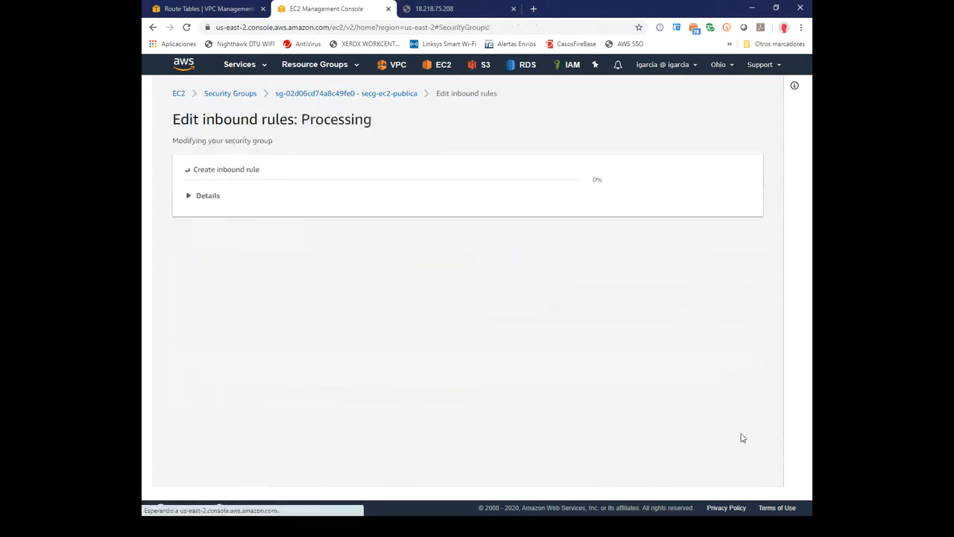
Reload the web page at 18.218.75.208 to check access over HTTP.
left_click(448, 8)
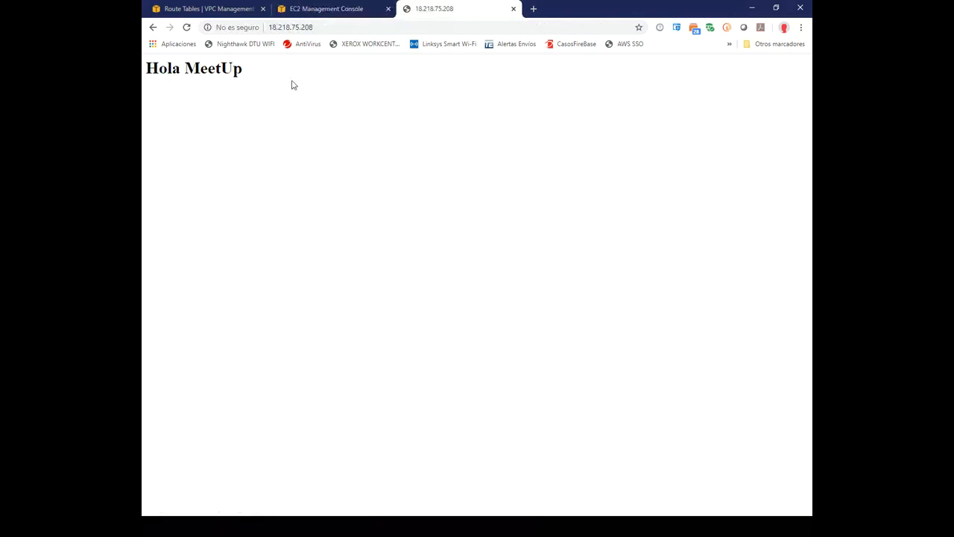
left_click(334, 26)
key("Return")
Delete the HTTP inbound rule from the security group secg-ec2-publica and save the rules.
left_click(332, 12)
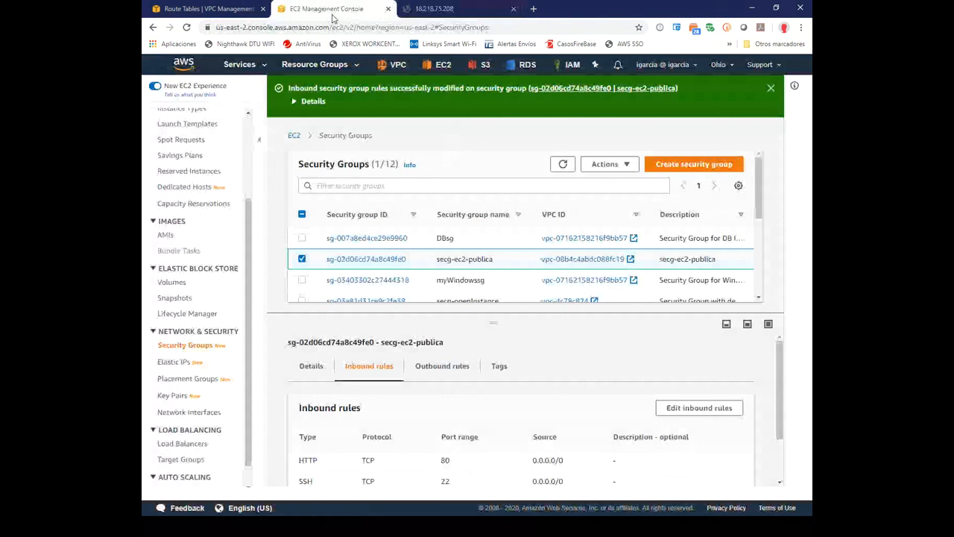
left_click_drag(492, 322, 493, 292)
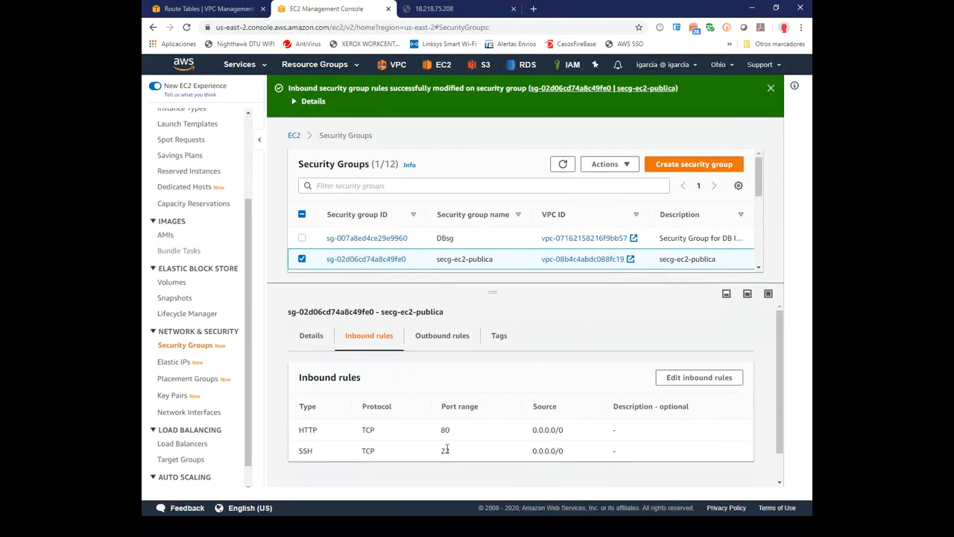
left_click(700, 378)
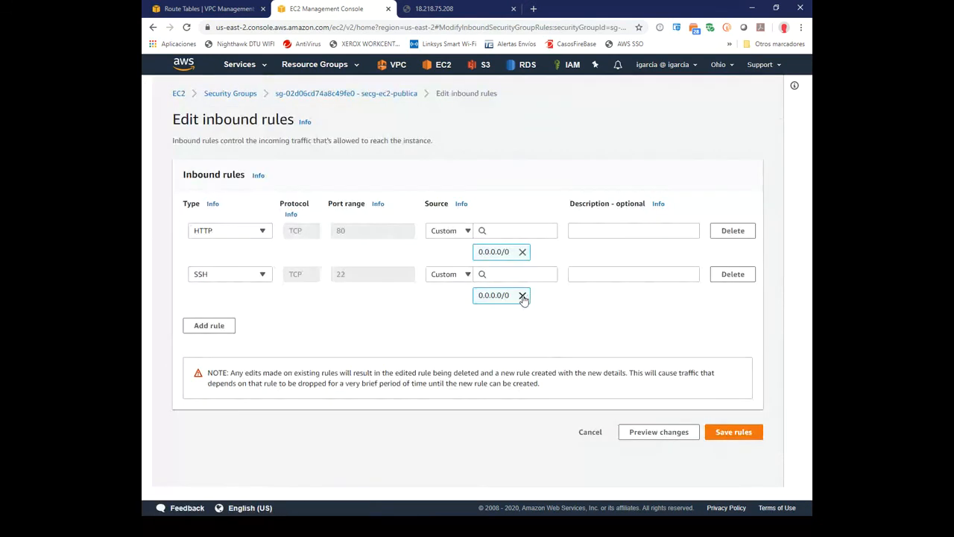
left_click(740, 232)
left_click(734, 390)
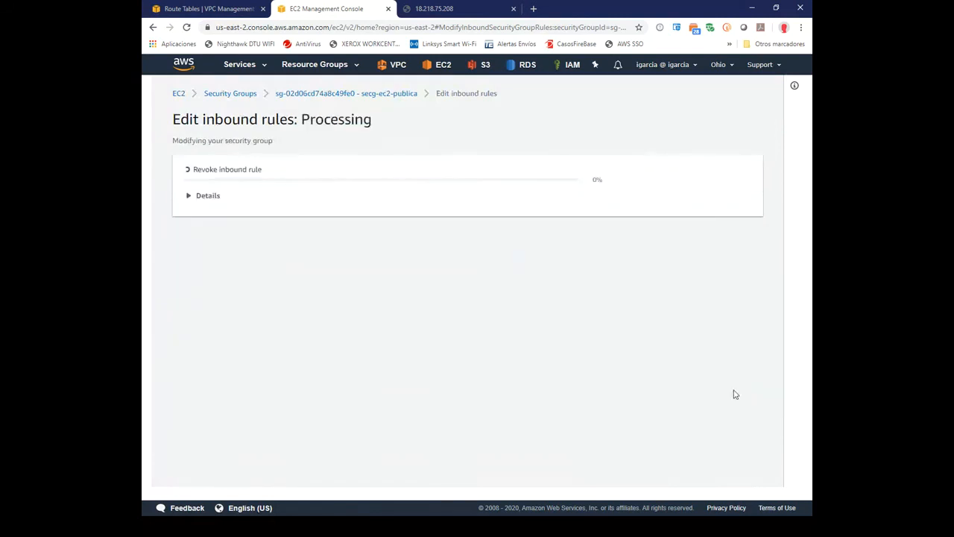
Reload the page at 18.218.75.208 to test access without the HTTP rule, and review the remaining inbound rules of secg-ec2-publica.
left_click(435, 9)
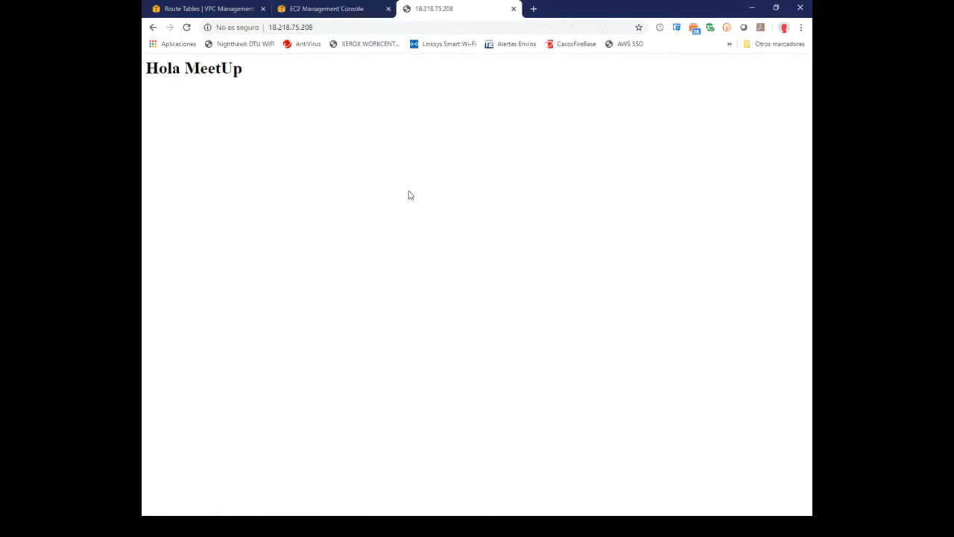
key("F5")
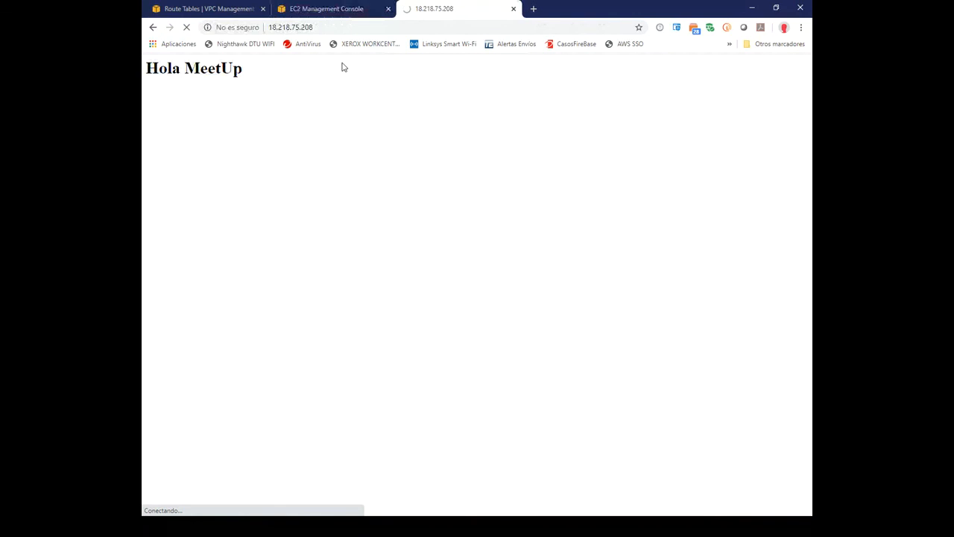
left_click(337, 10)
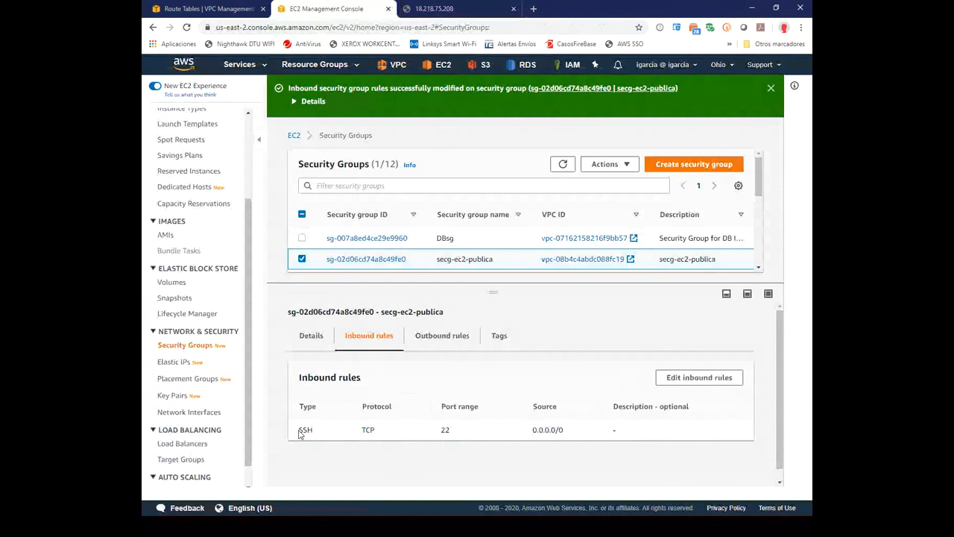
left_click_drag(302, 435, 629, 435)
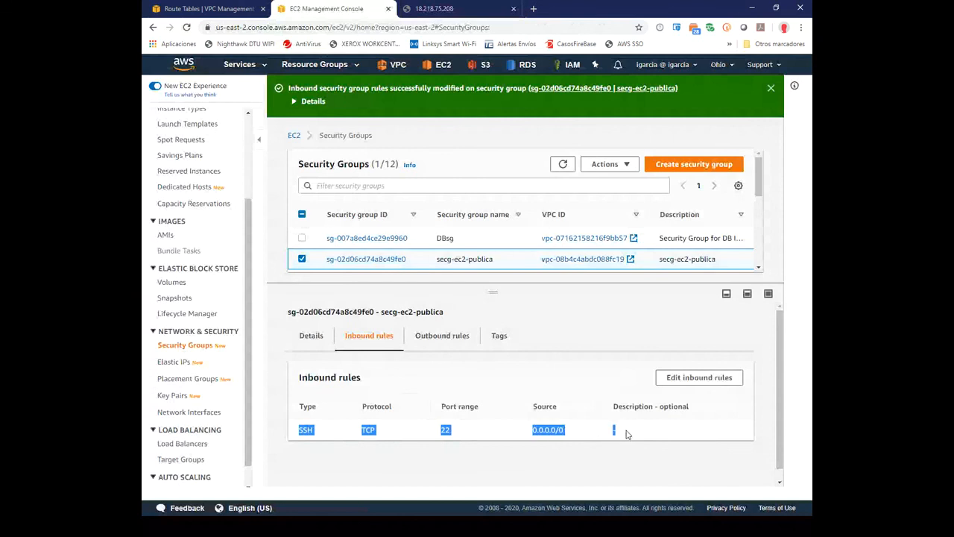
left_click(543, 457)
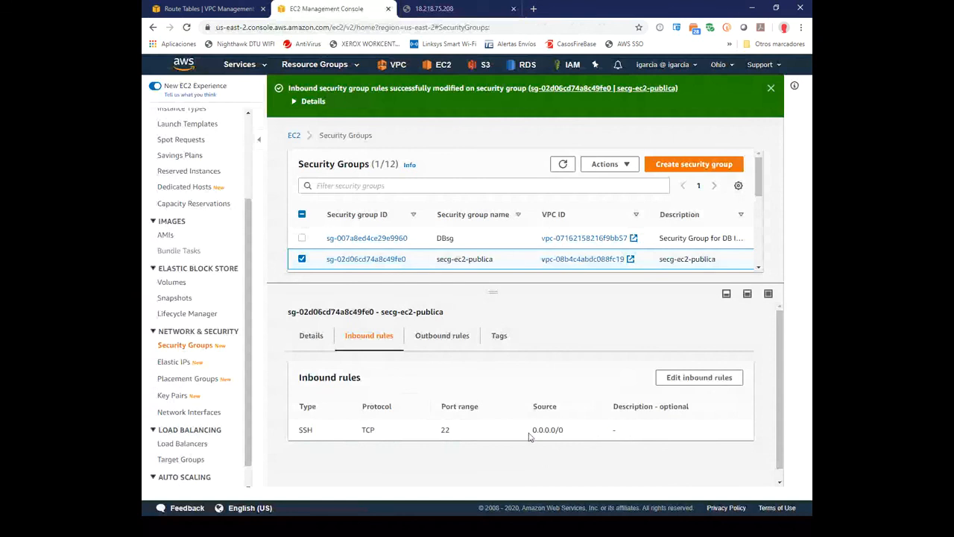
left_click(438, 10)
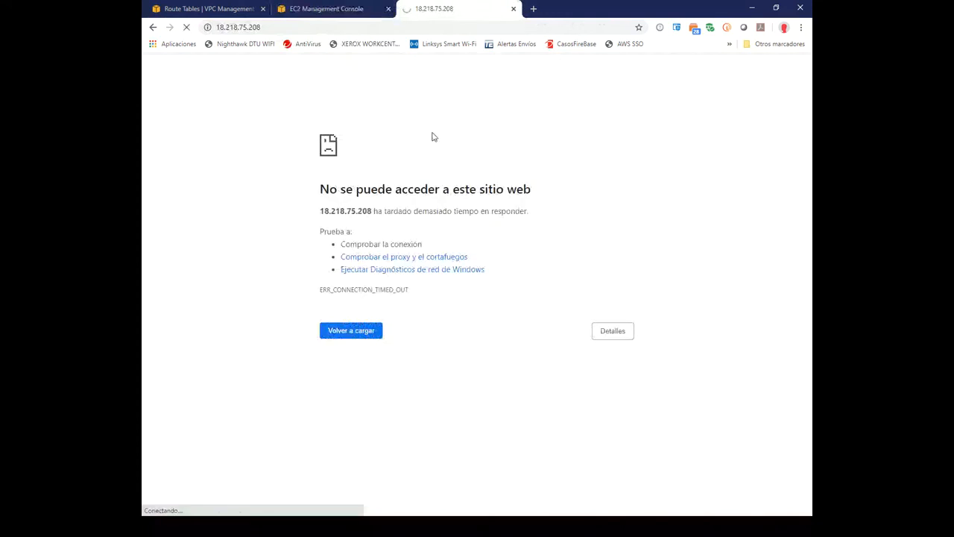
Add an HTTP inbound rule with source 0.0.0.0/0 to the security group secg-ec2-publica and save the rules.
left_click(326, 8)
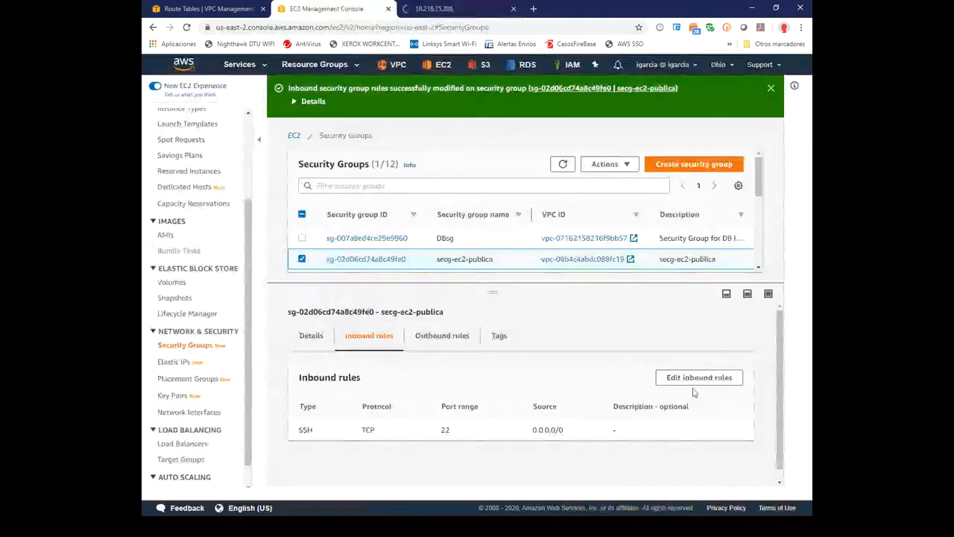
left_click(694, 384)
left_click(209, 279)
left_click(258, 274)
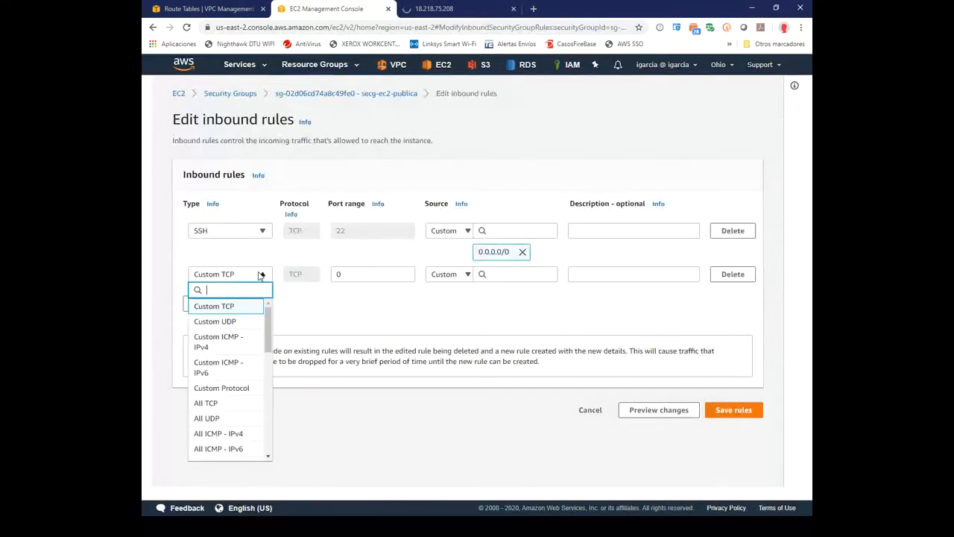
left_click_drag(268, 340, 270, 373)
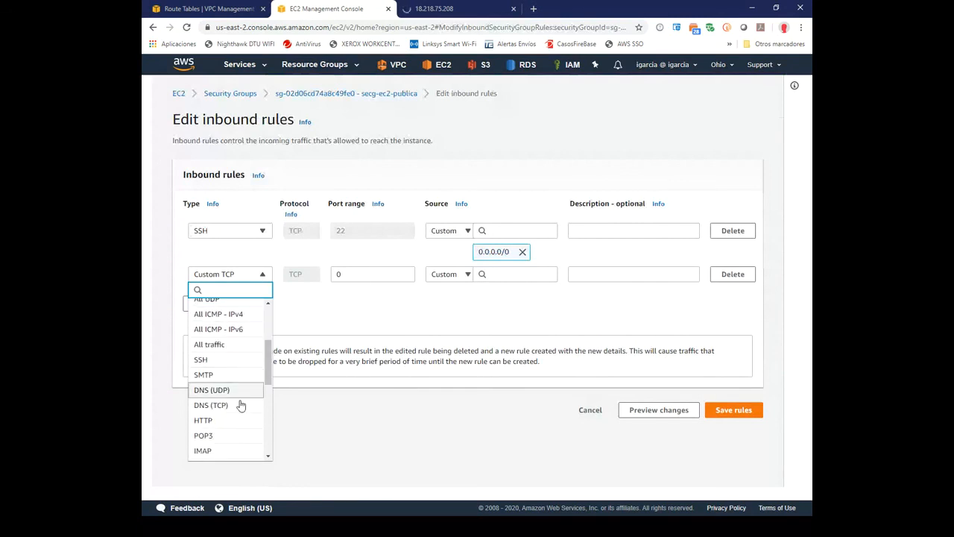
left_click(237, 424)
left_click(535, 273)
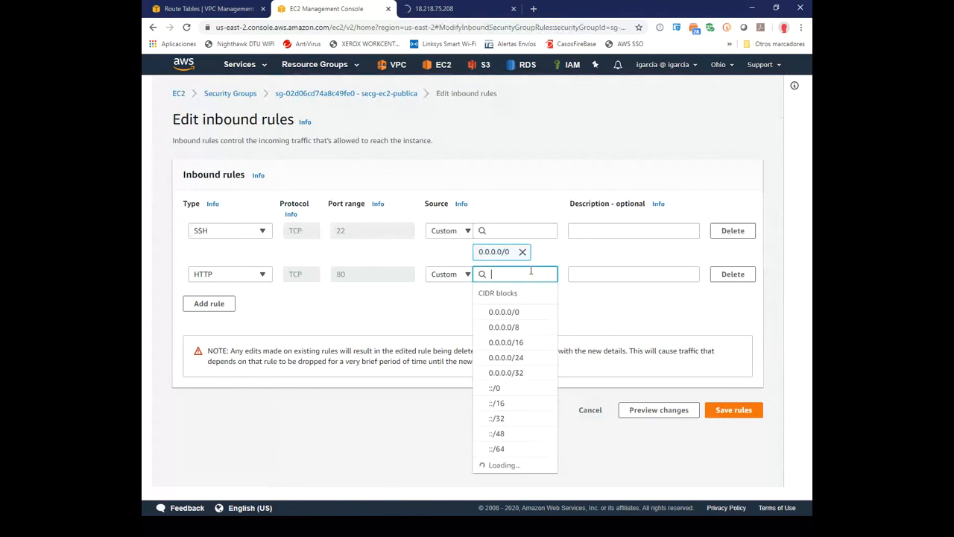
left_click(503, 312)
left_click(737, 431)
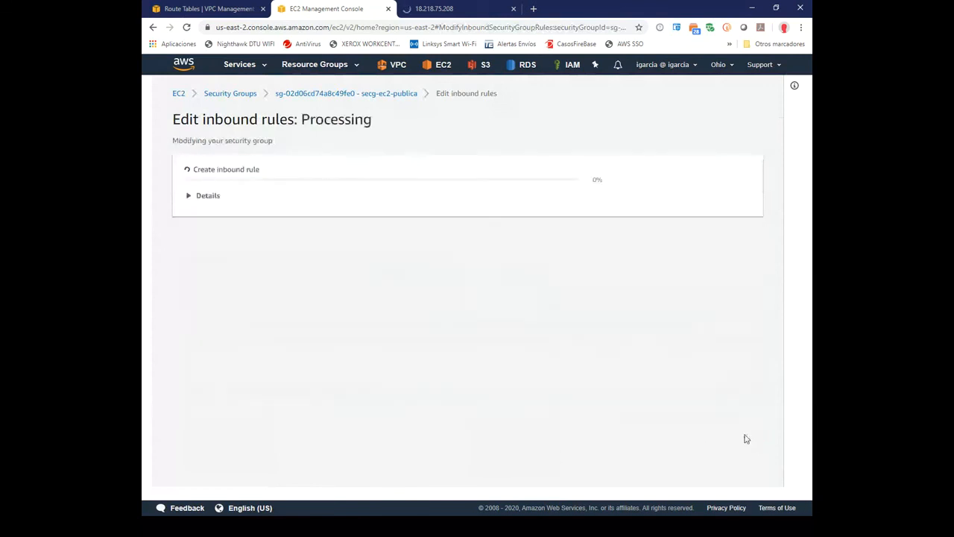
Check the web page at 18.218.75.208 with HTTP allowed, and review the inbound rules of secg-ec2-publica.
left_click(447, 9)
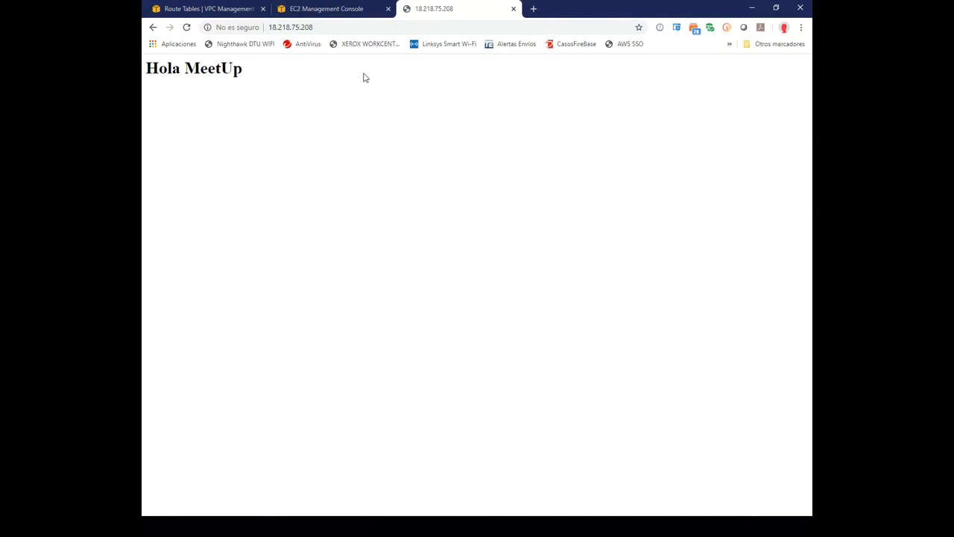
left_click(326, 11)
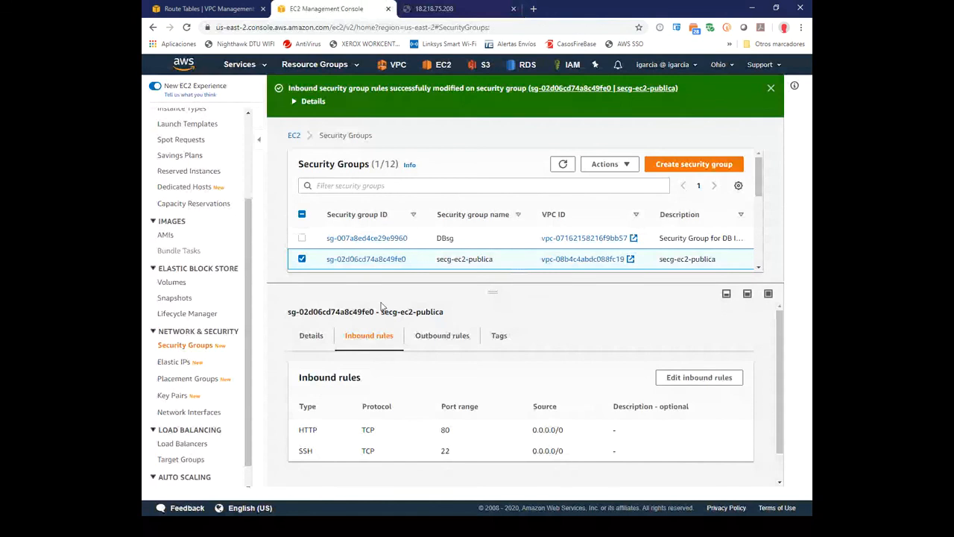
Review the inbound and outbound rules of the network ACL associated with VPC-meet1.
left_click(209, 10)
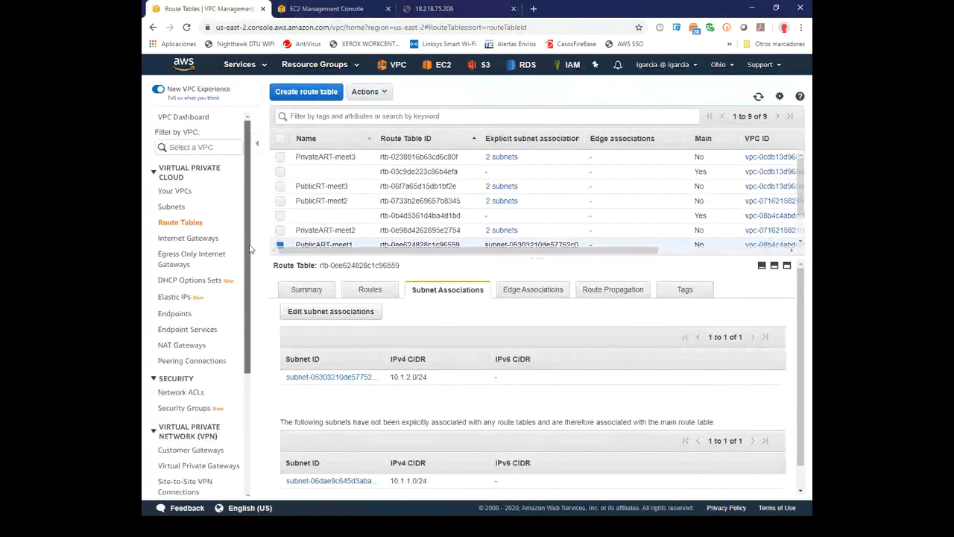
scroll(186, 283, "down", 3)
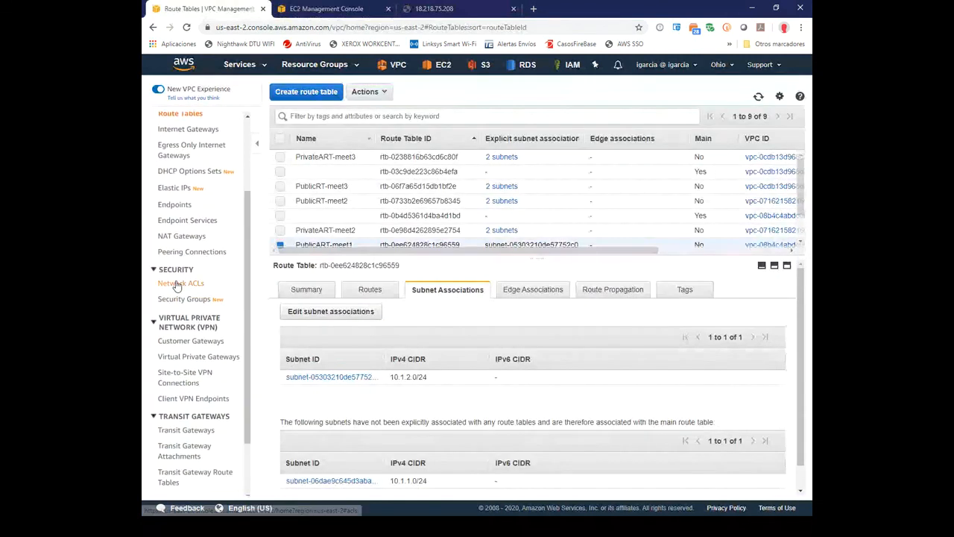
left_click(177, 284)
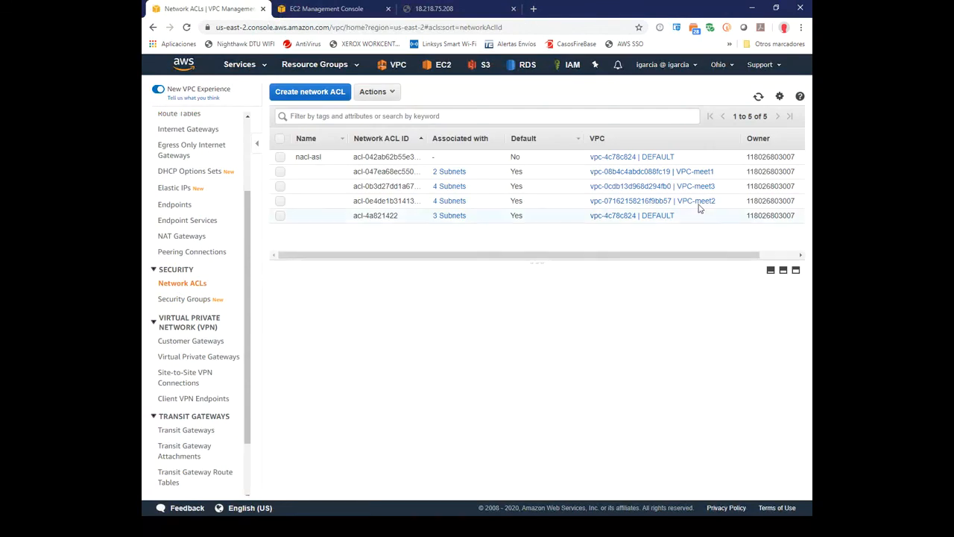
left_click(723, 173)
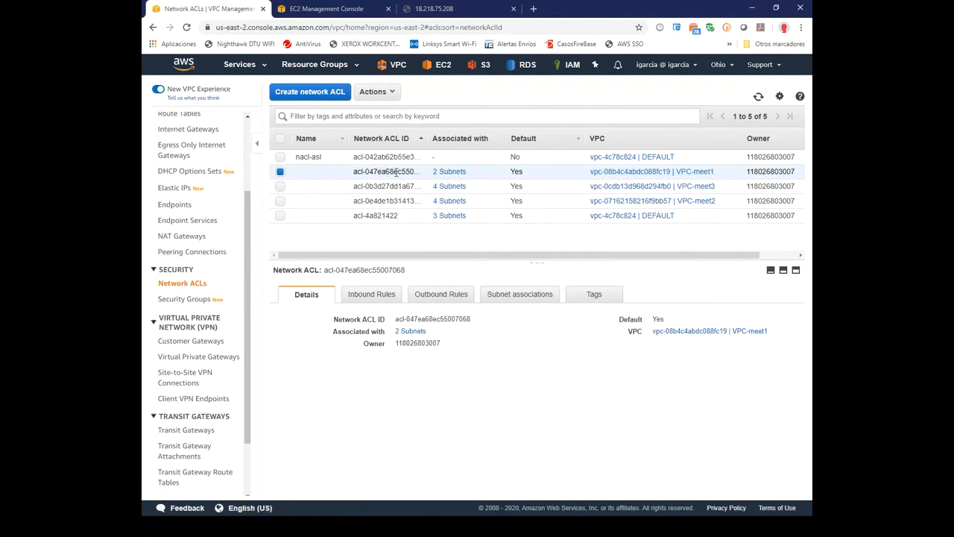
mouse_move(452, 176)
left_click(372, 296)
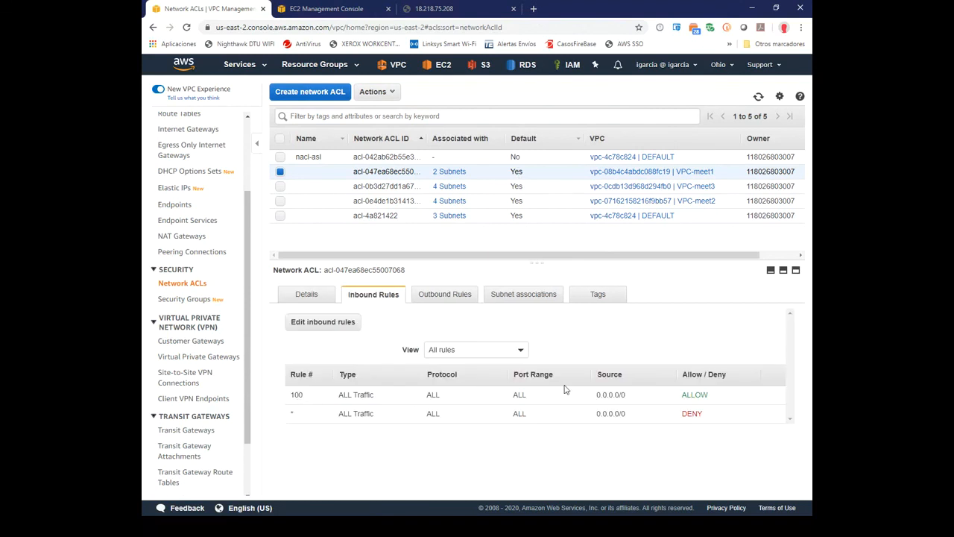
left_click(443, 298)
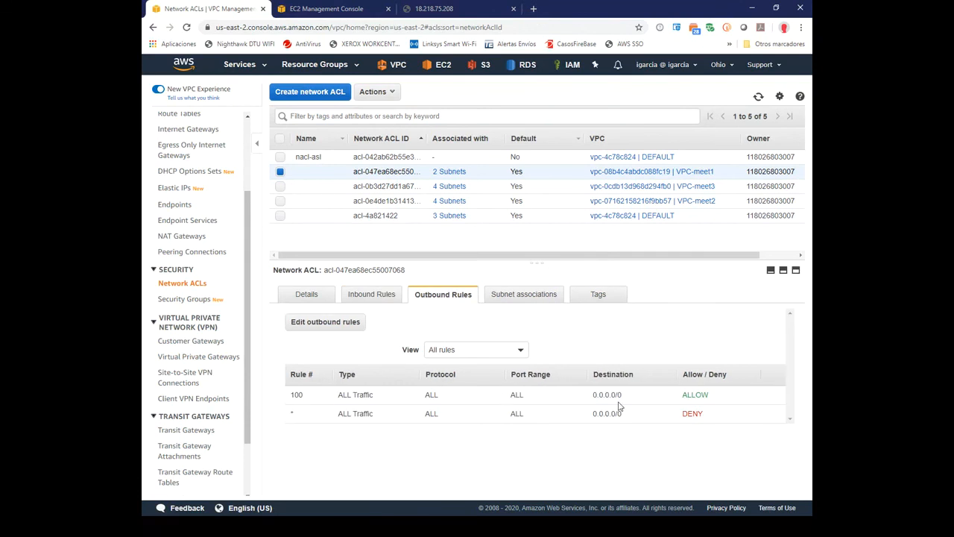
Examine the outbound rules of the security group secg-ec2-publica in the VPC console, including their destination.
left_click(190, 300)
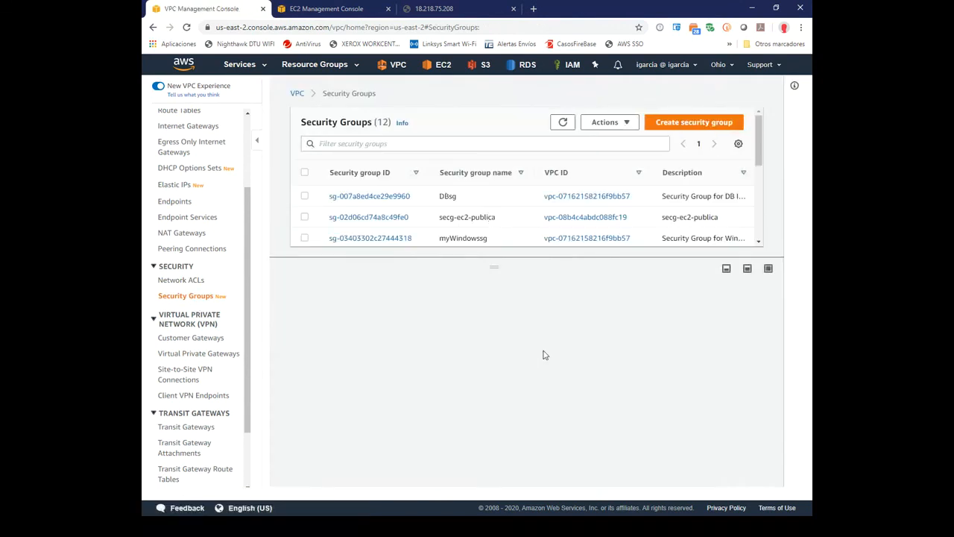
left_click(492, 216)
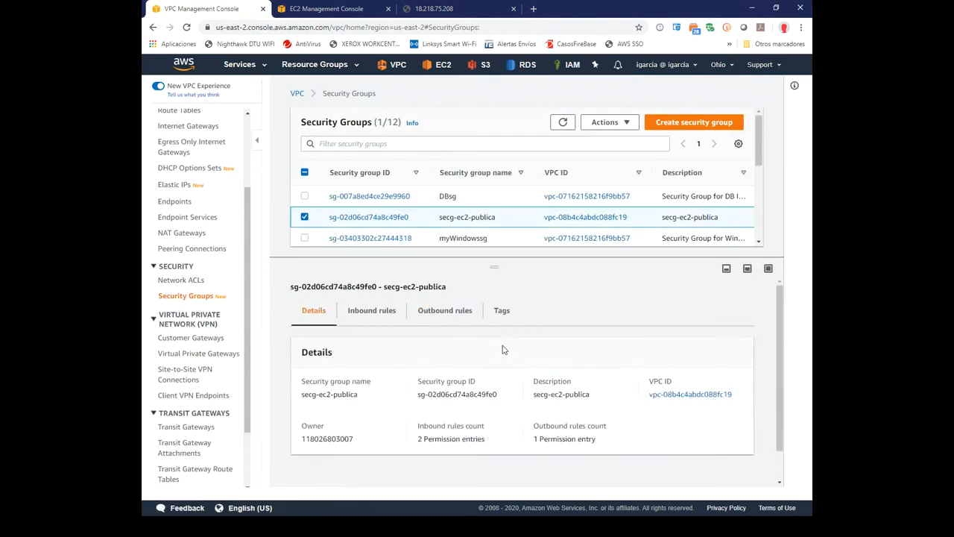
left_click(440, 313)
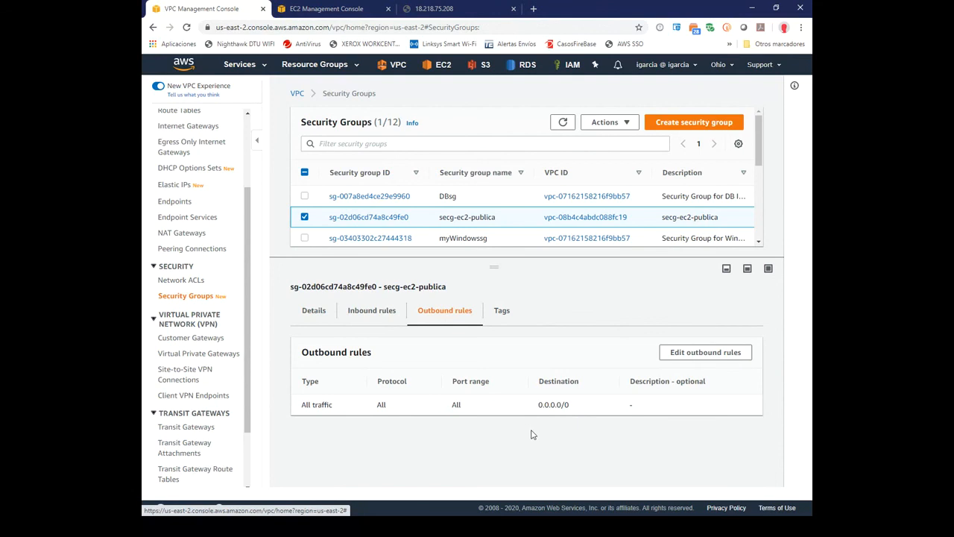
left_click_drag(568, 404, 539, 404)
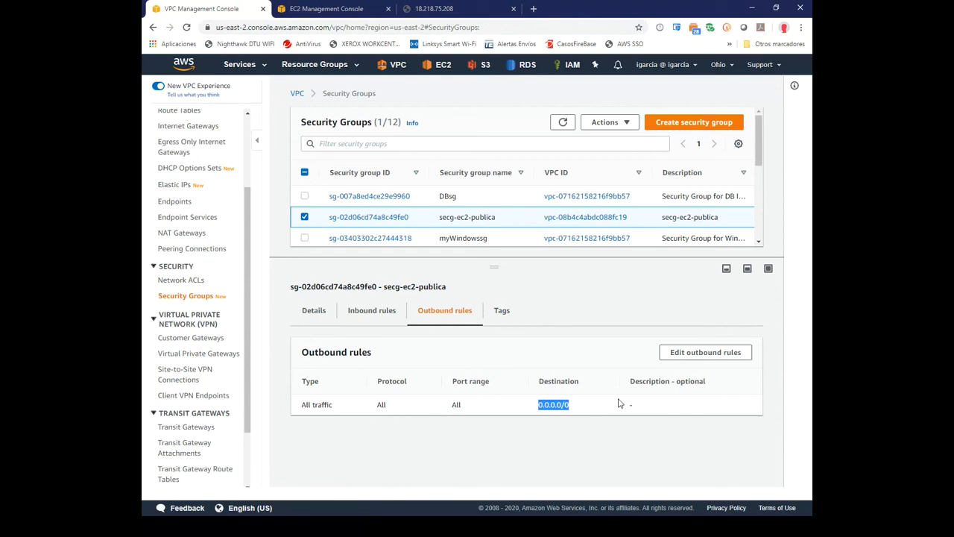
left_click(550, 404)
left_click_drag(576, 406, 537, 405)
left_click(554, 404)
scroll(761, 158, "down", 1)
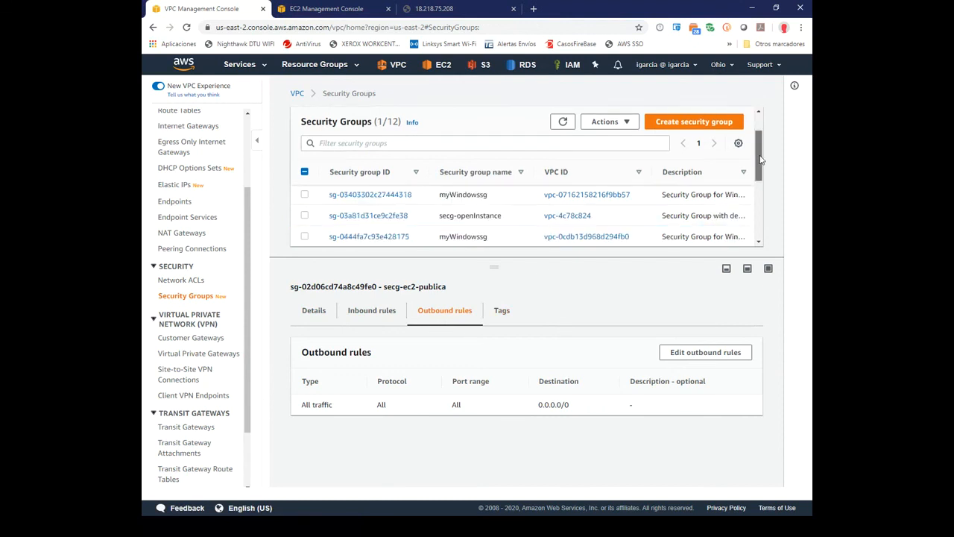
scroll(761, 159, "down", 3)
scroll(761, 159, "up", 4)
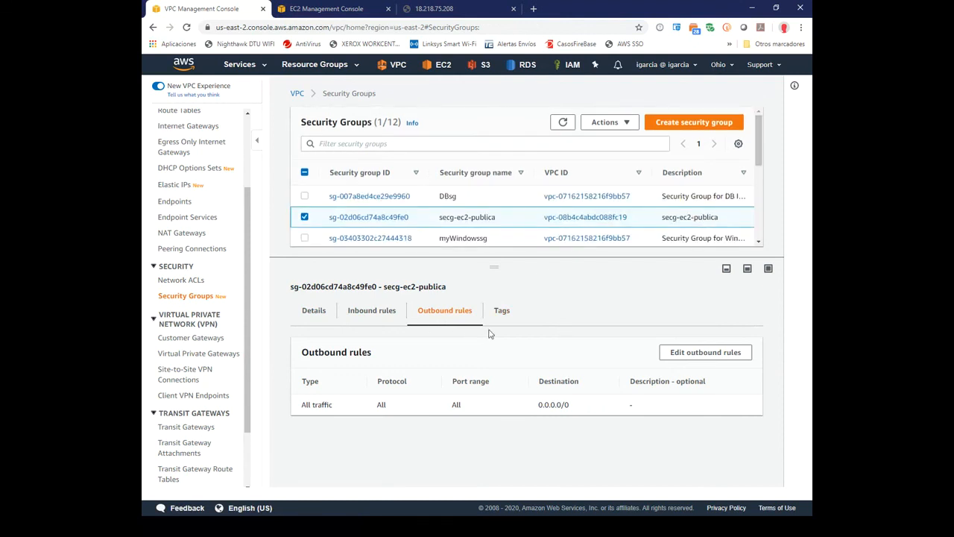
Delete the All traffic outbound rule from the security group secg-ec2-publica and save the rules.
left_click(723, 355)
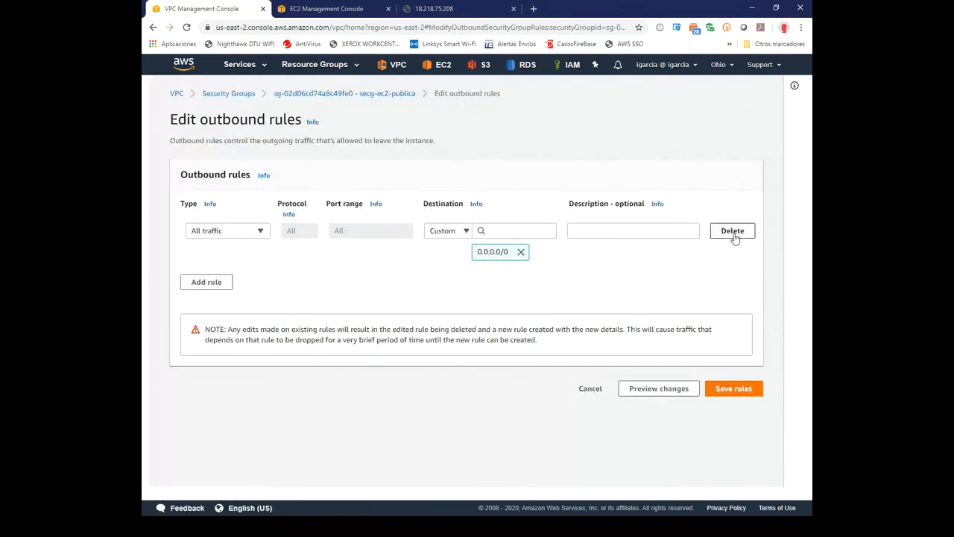
left_click(733, 232)
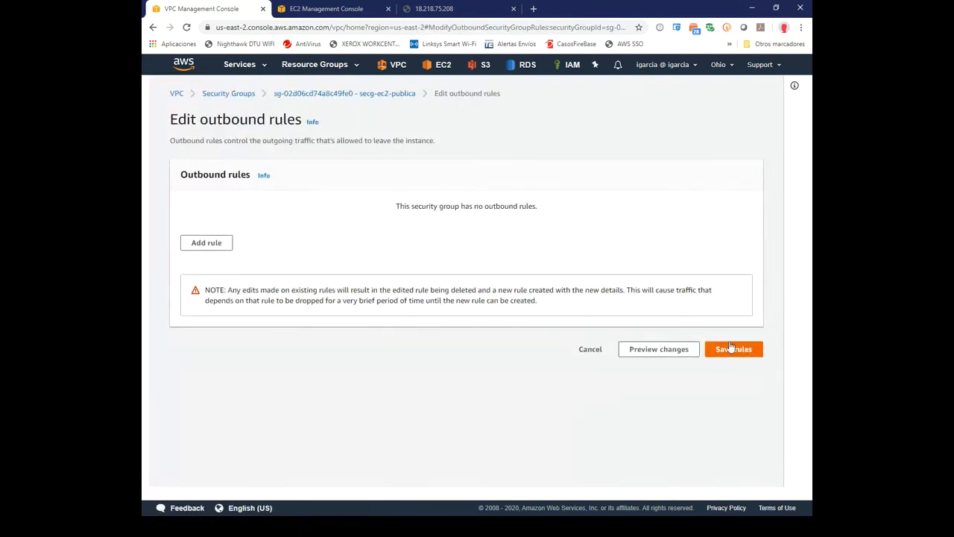
left_click(735, 350)
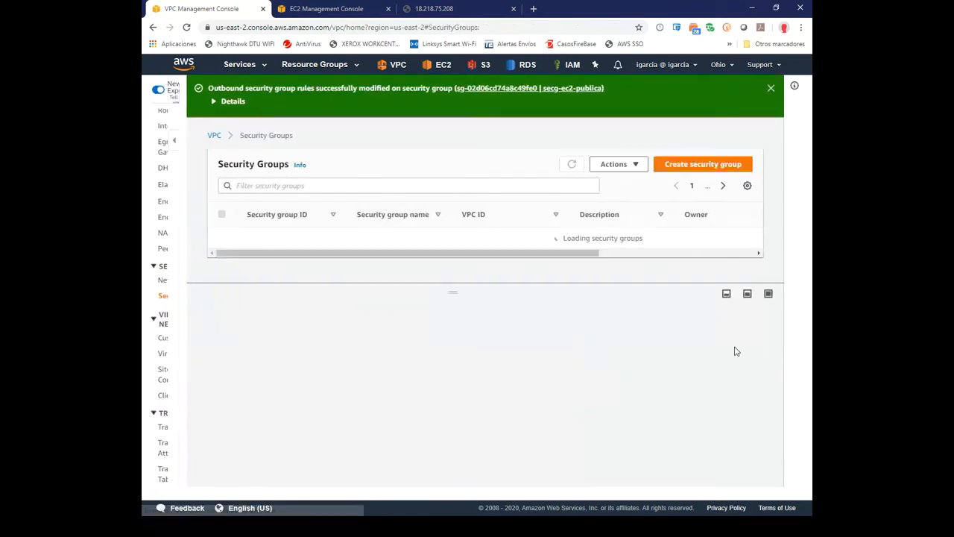
Open the details of the instance ec2-public-meet1 and review the rules of its associated security group.
left_click(328, 11)
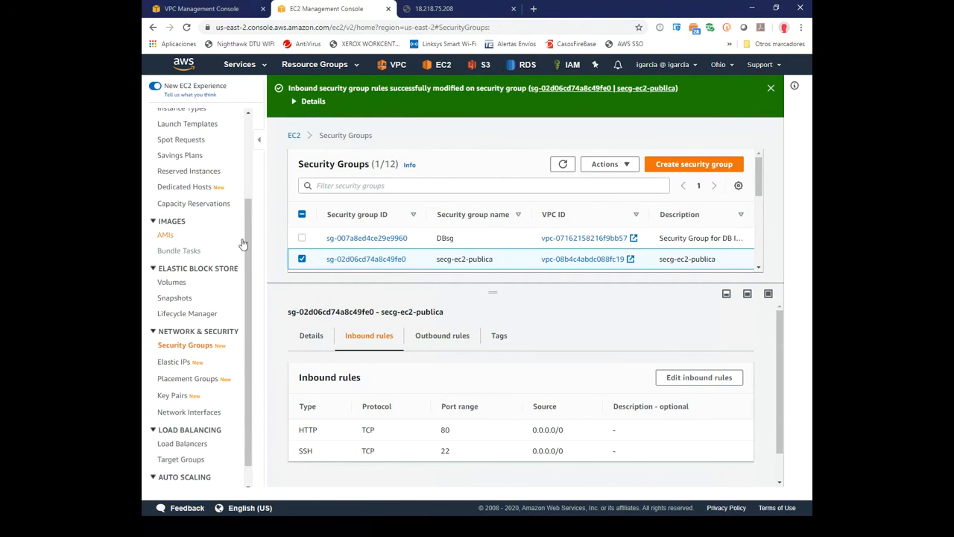
left_click_drag(247, 243, 249, 183)
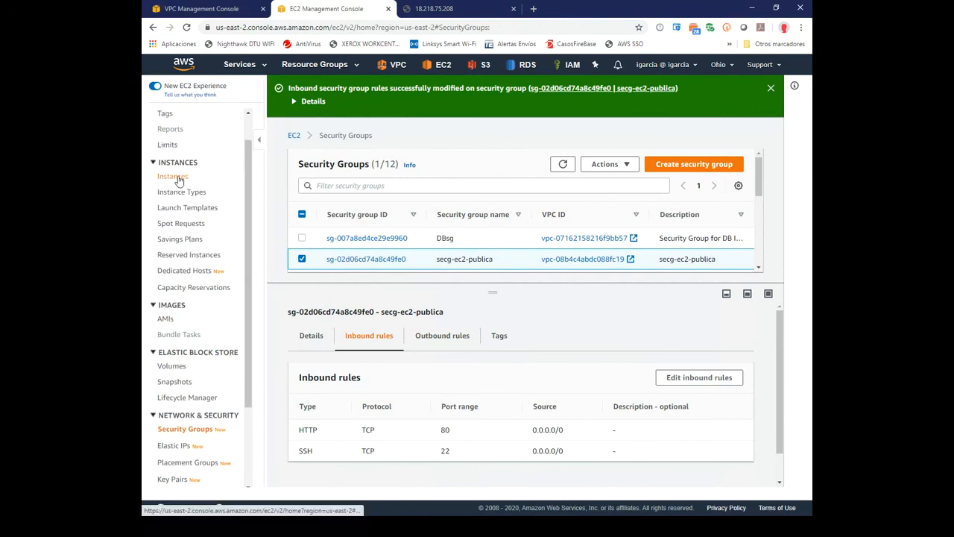
left_click(174, 179)
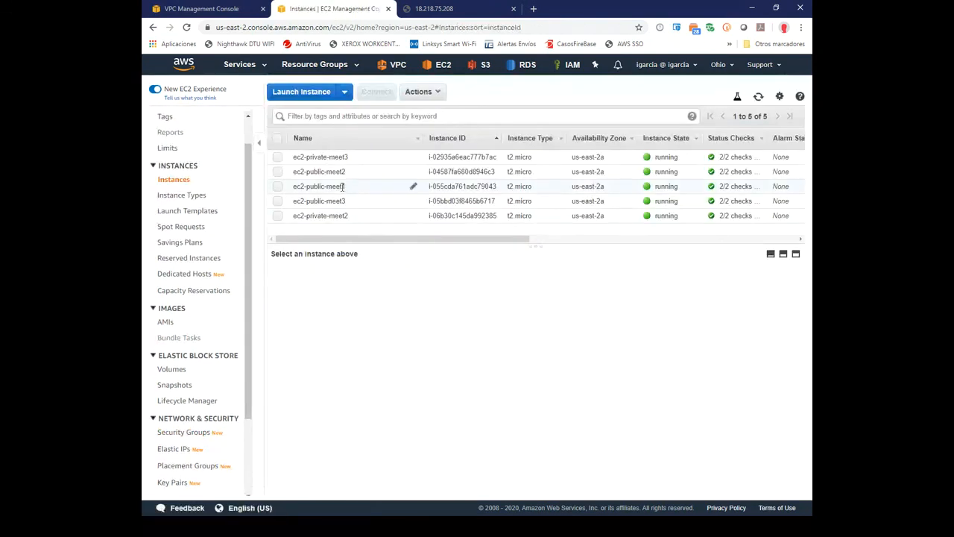
left_click(343, 186)
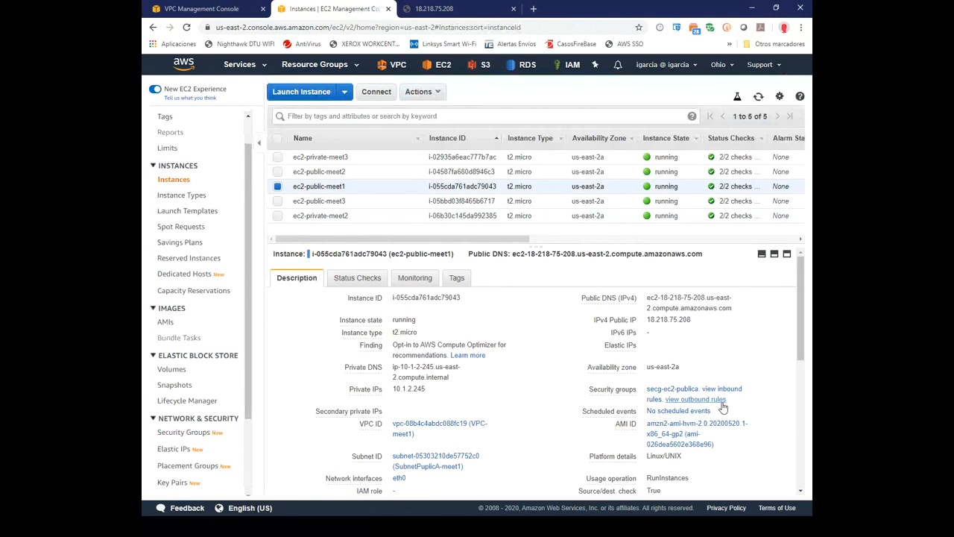
mouse_move(708, 405)
Reload the page at 18.218.75.208 to test access without outbound rules, and switch to the ec2-public-meet1 terminal window.
left_click(436, 11)
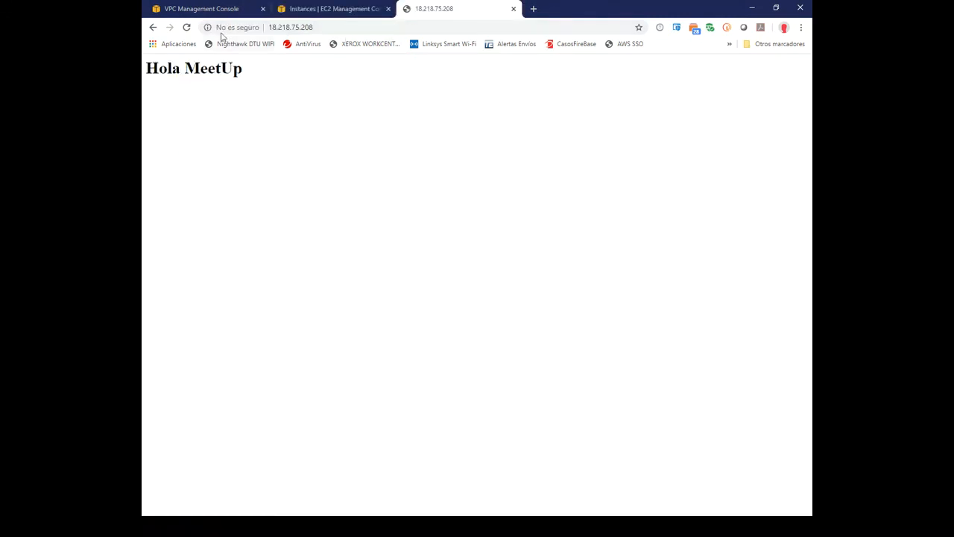
left_click(188, 28)
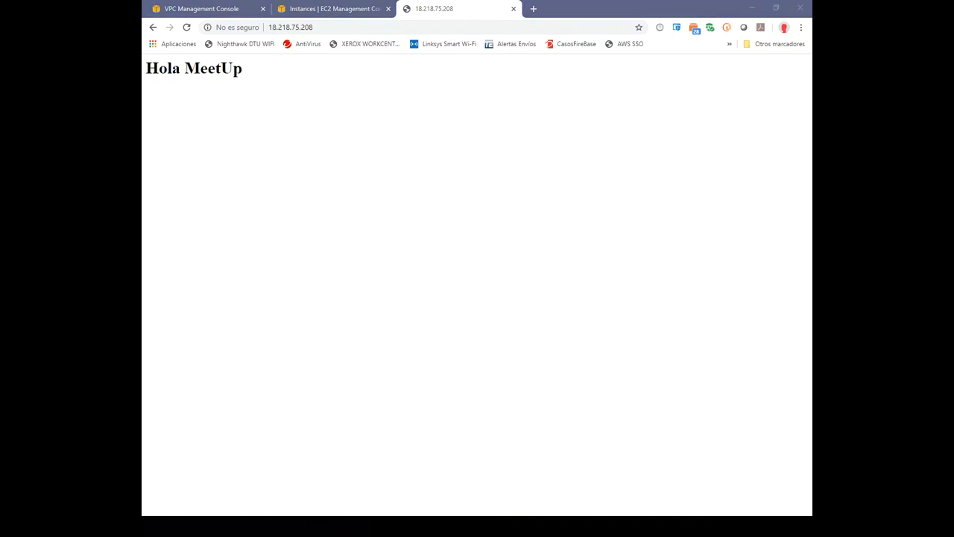
key("alt+Tab")
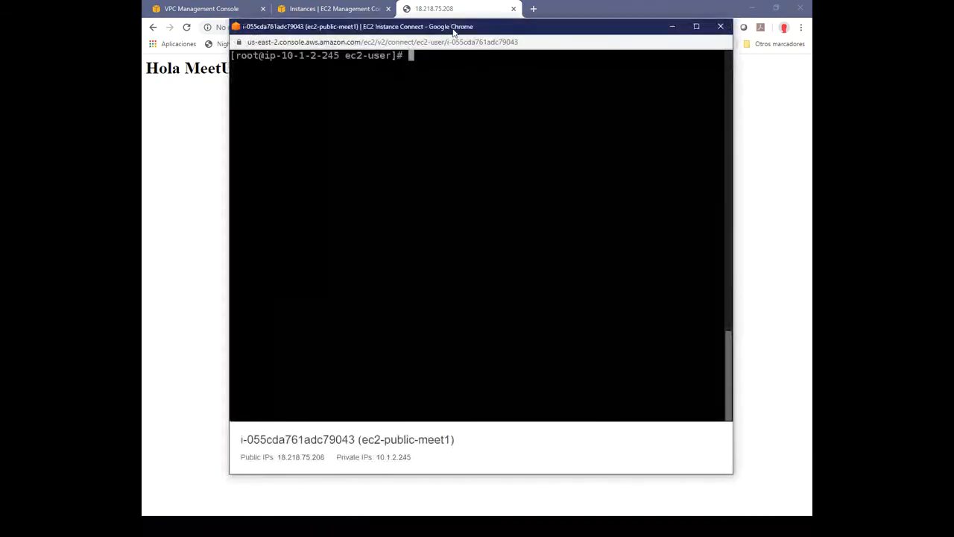
left_click_drag(453, 32, 475, 56)
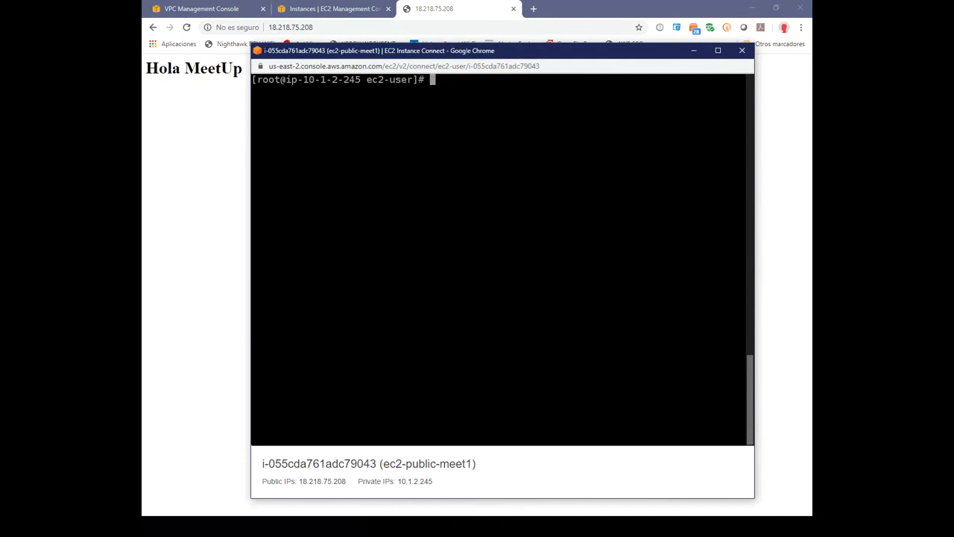
Add an outbound rule to the security group secg-ec2-publica allowing All traffic to 0.0.0.0/0, and save the rules.
left_click(322, 14)
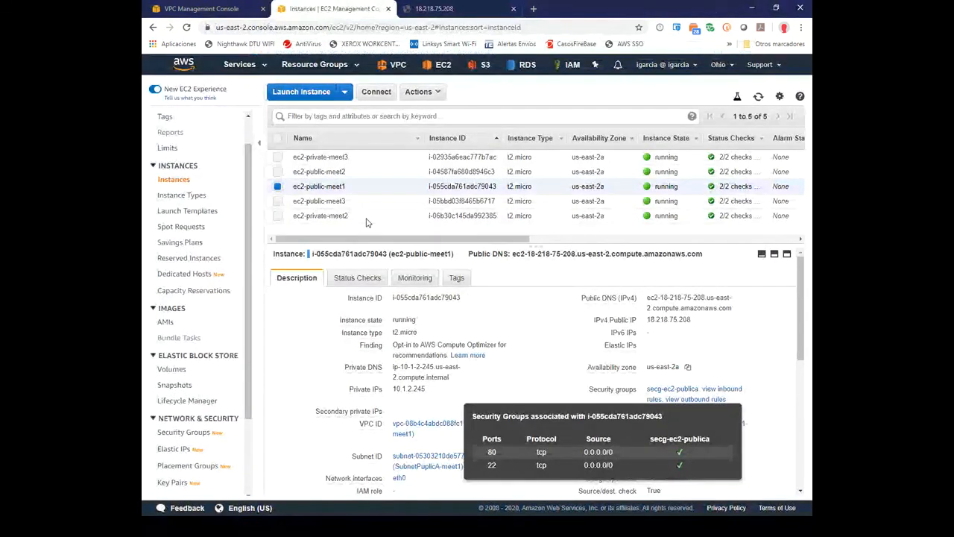
left_click(217, 10)
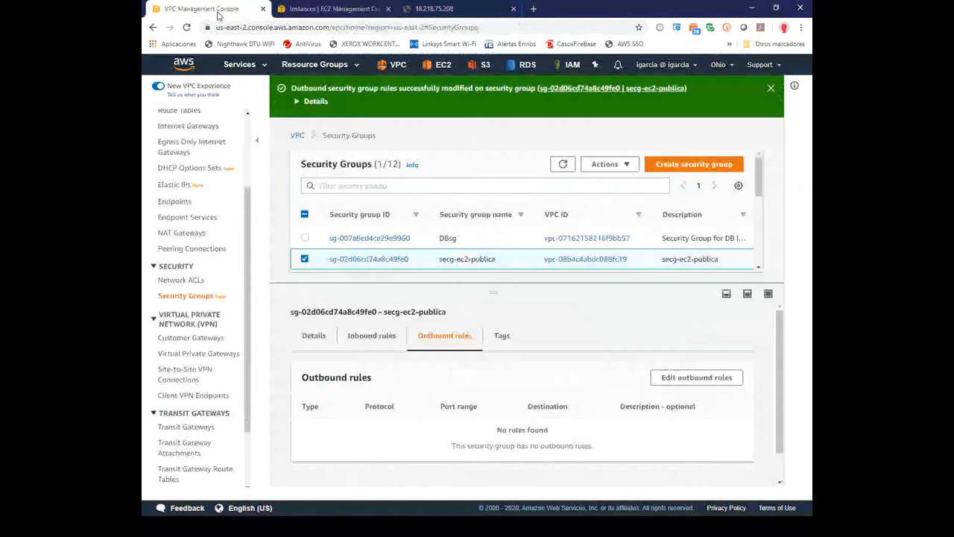
left_click(696, 378)
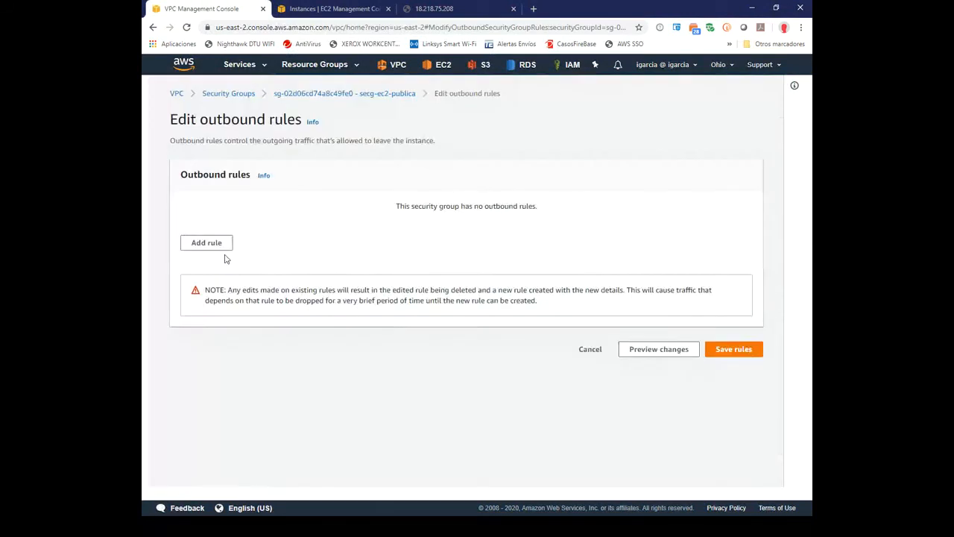
left_click(215, 247)
left_click(260, 230)
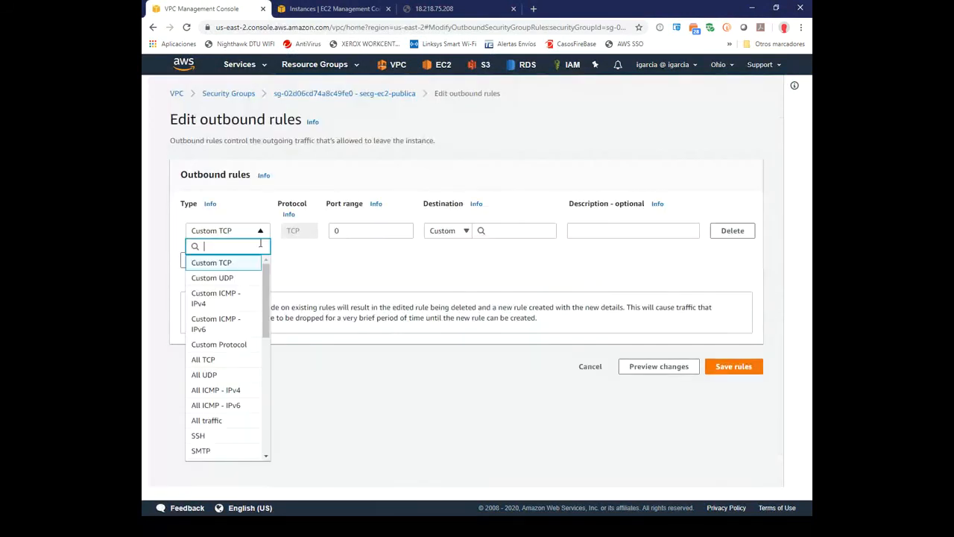
scroll(263, 318, "down", 2)
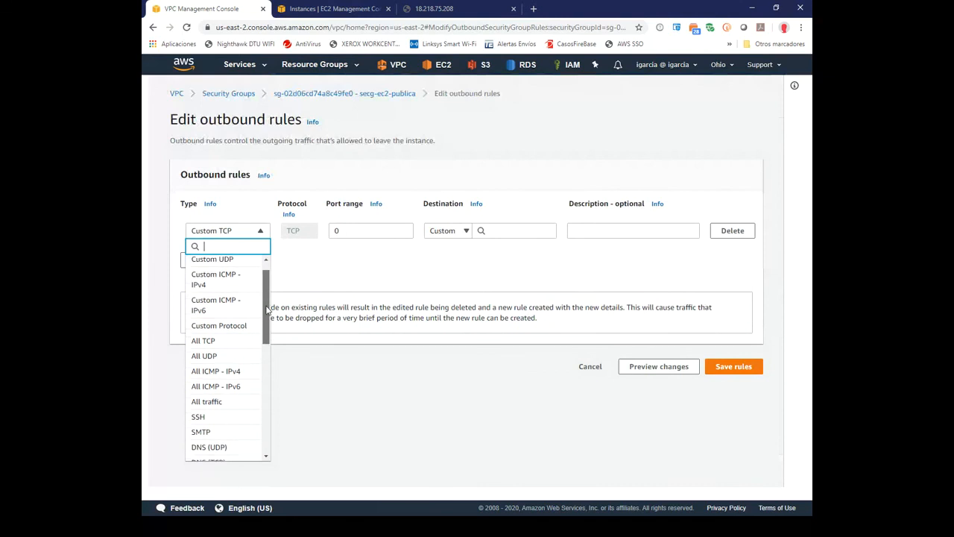
left_click(214, 367)
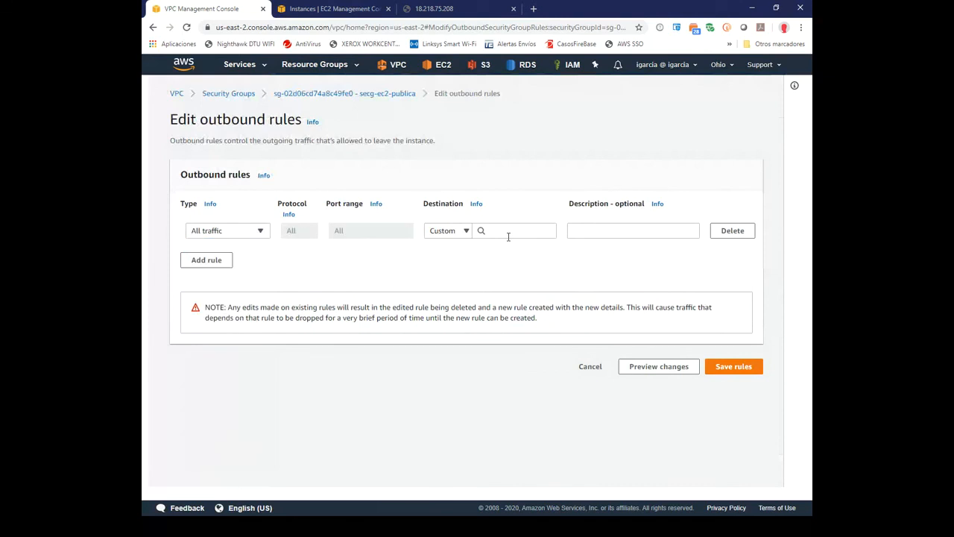
left_click(516, 231)
left_click(513, 266)
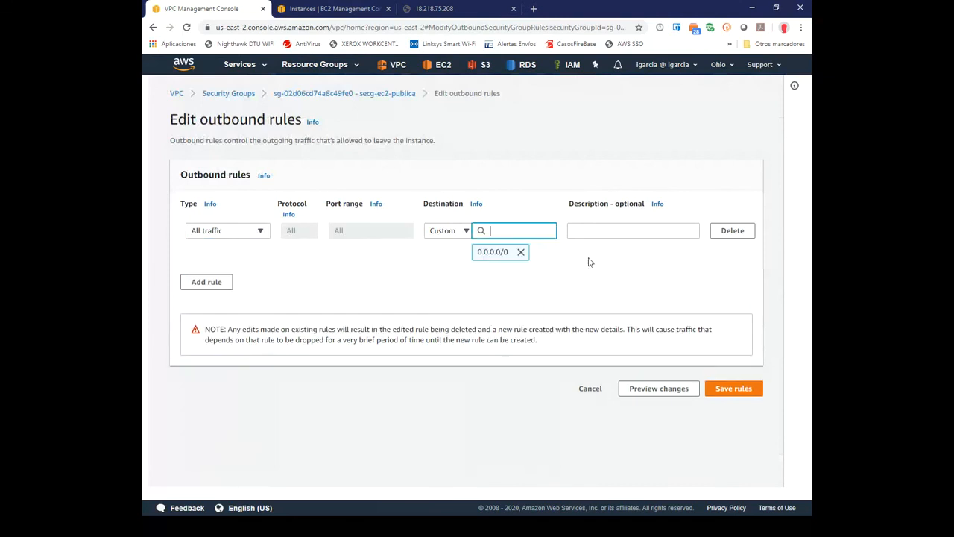
left_click(737, 389)
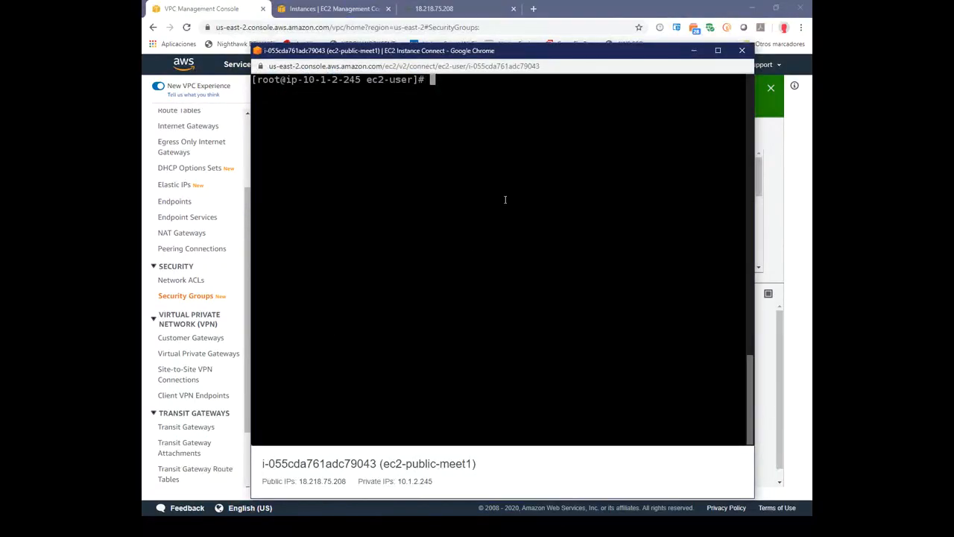
Close the old terminal, reconnect to ec2-public-meet1 through EC2 Instance Connect as ec2-user, test the prompt and minimize the session.
left_click(742, 49)
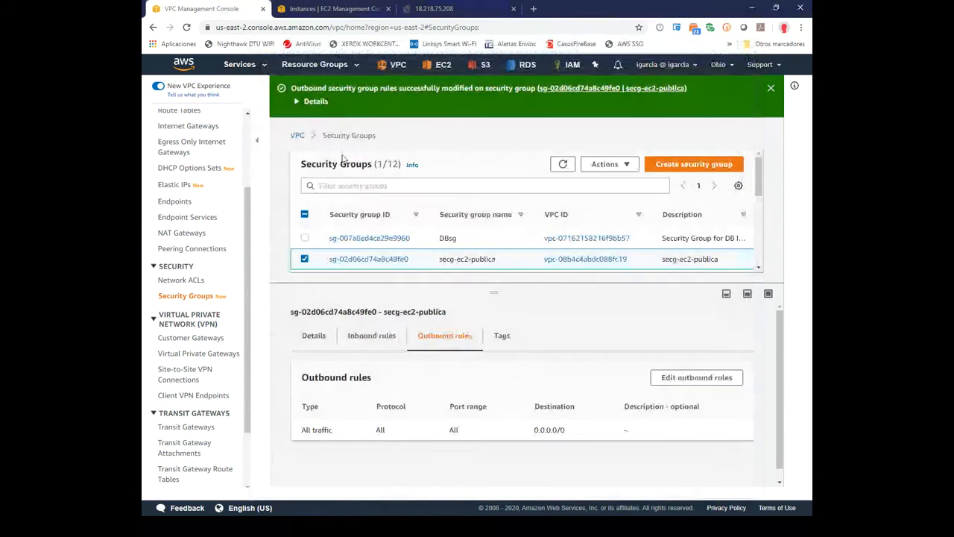
left_click(332, 11)
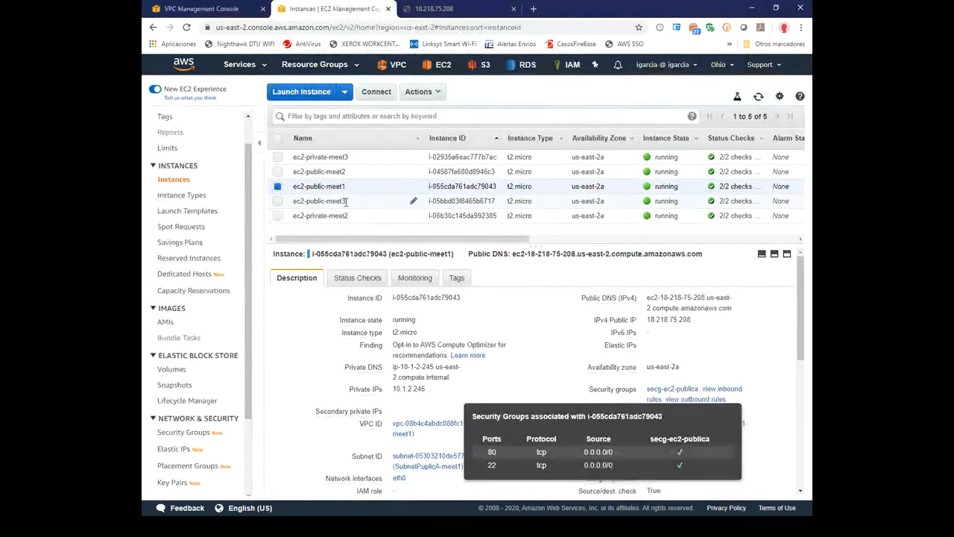
left_click(377, 92)
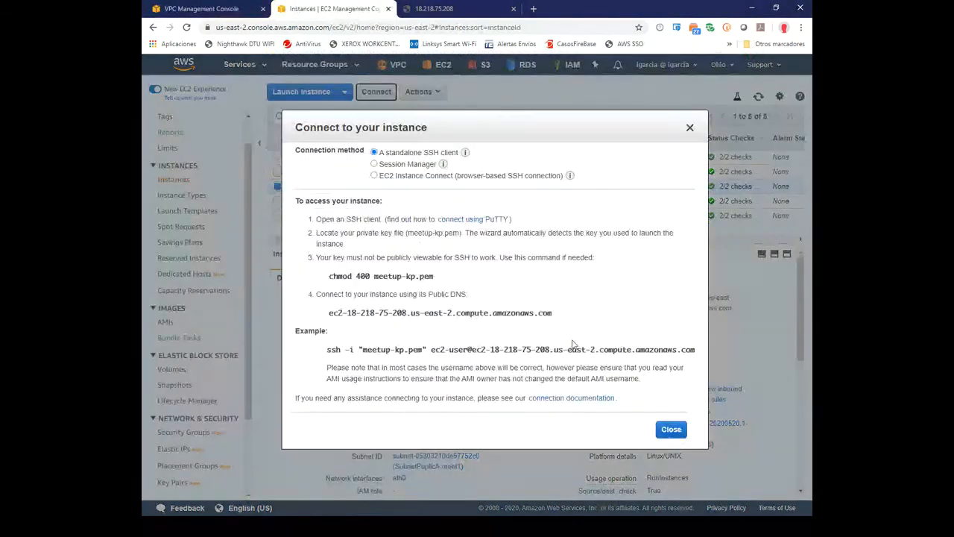
left_click(374, 176)
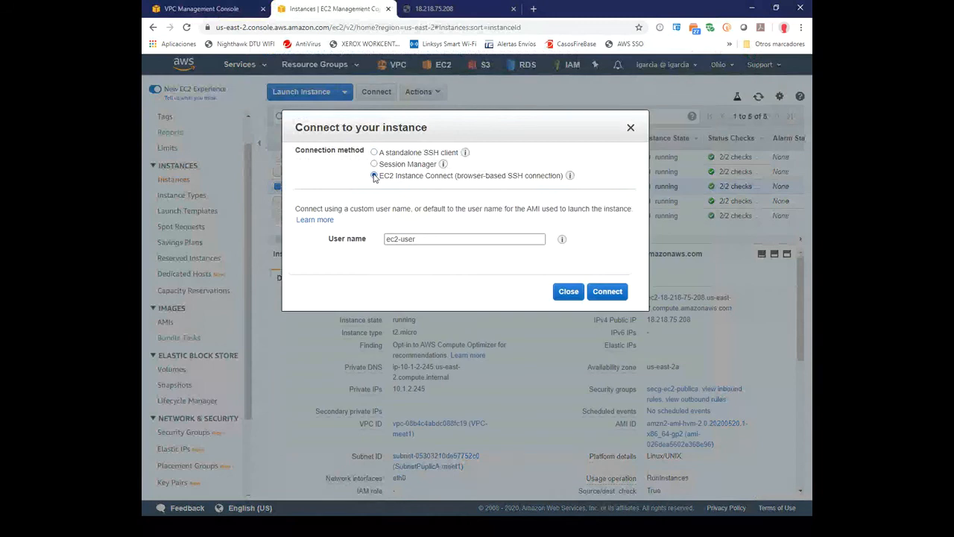
left_click(608, 292)
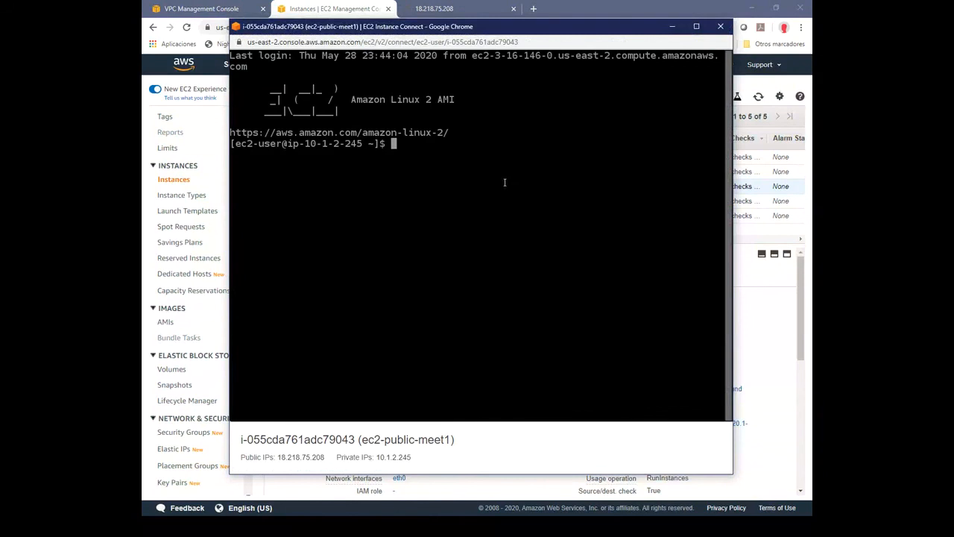
key("Return")
key("Return")
key("Return")
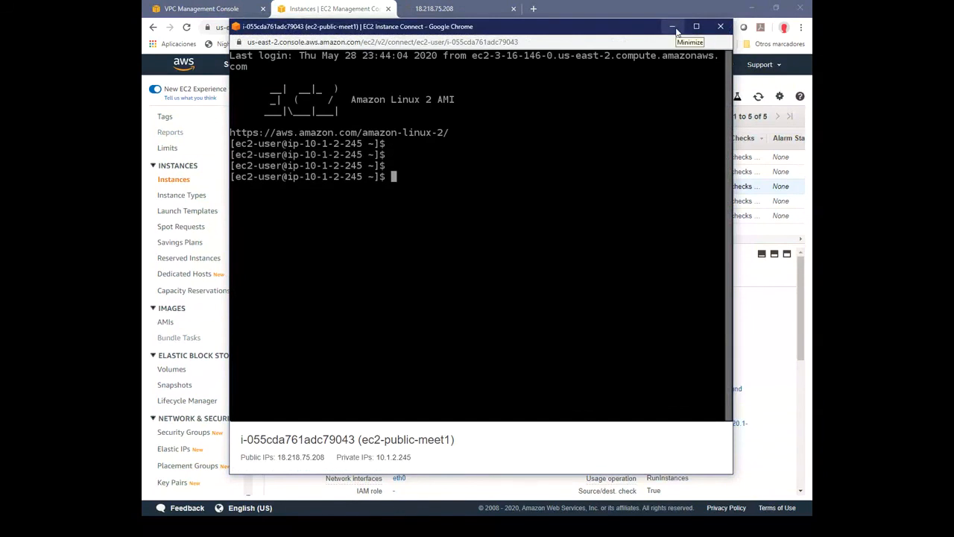
left_click(674, 27)
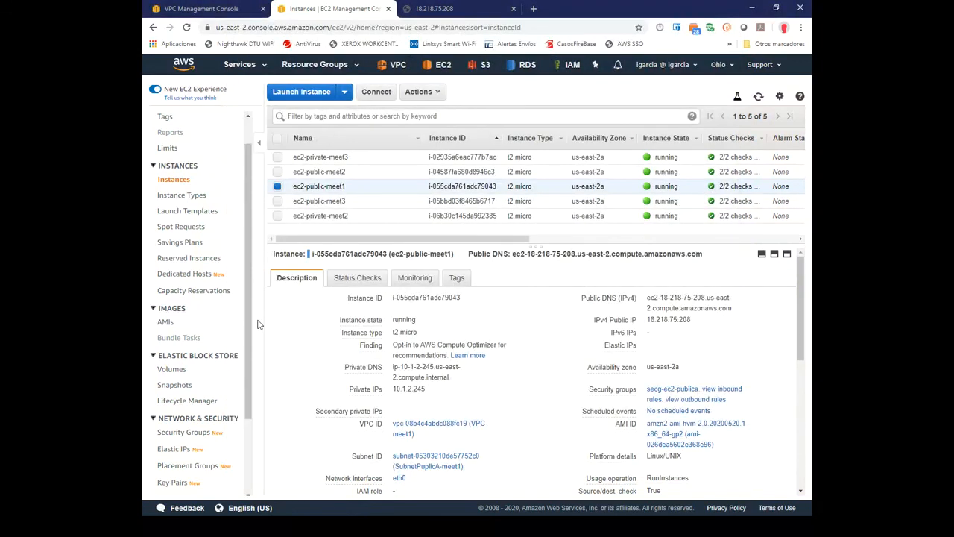
Examine the outbound and inbound rules of the default network ACL of VPC-meet1 in the VPC console.
left_click_drag(252, 320, 252, 258)
left_click(198, 11)
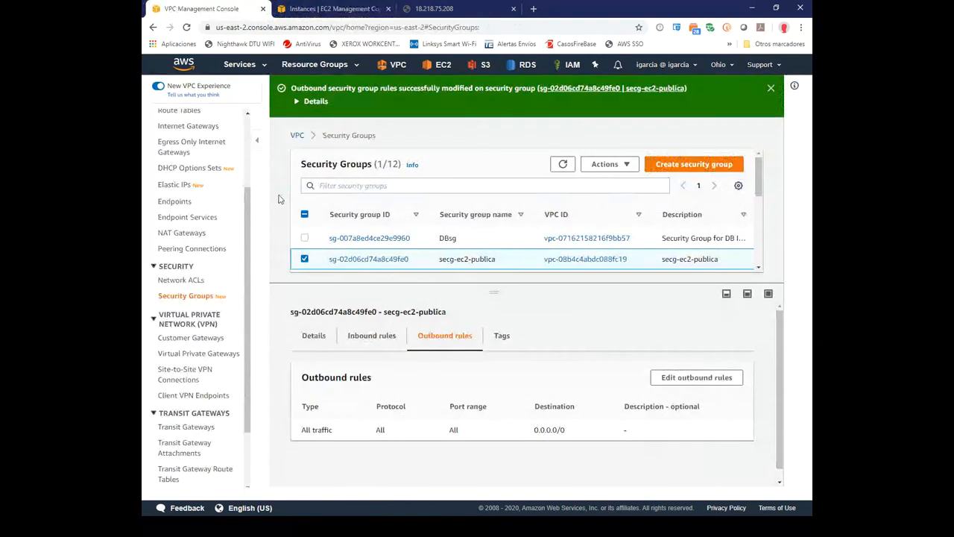
left_click(186, 282)
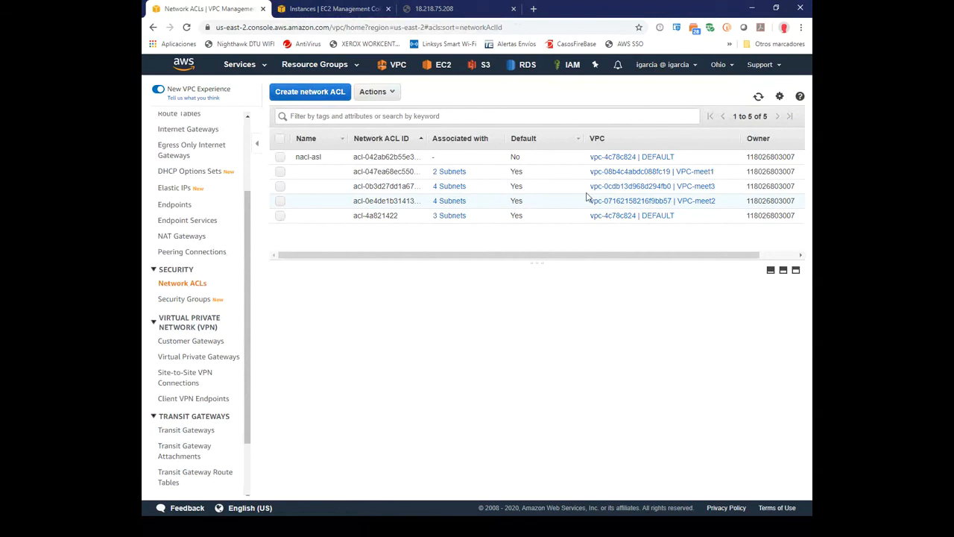
left_click(725, 173)
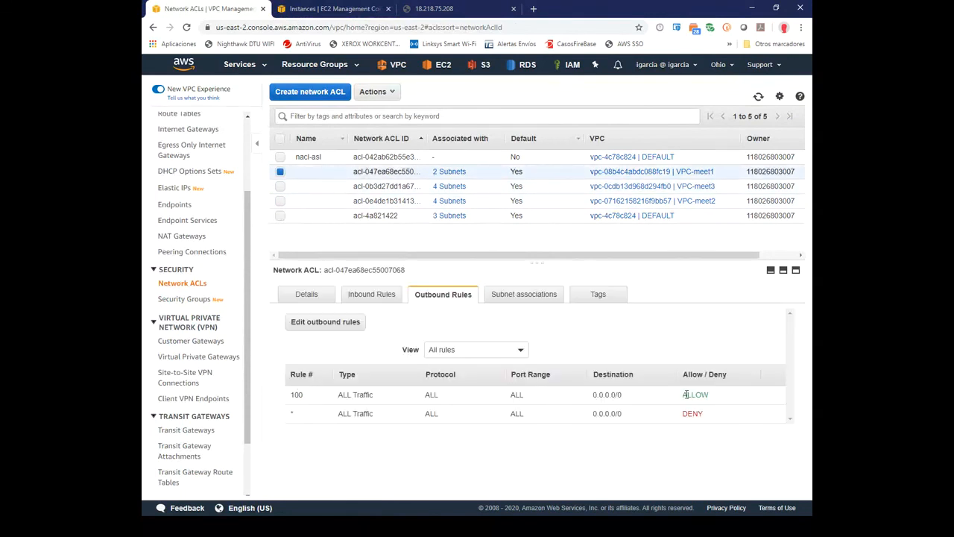
left_click(372, 296)
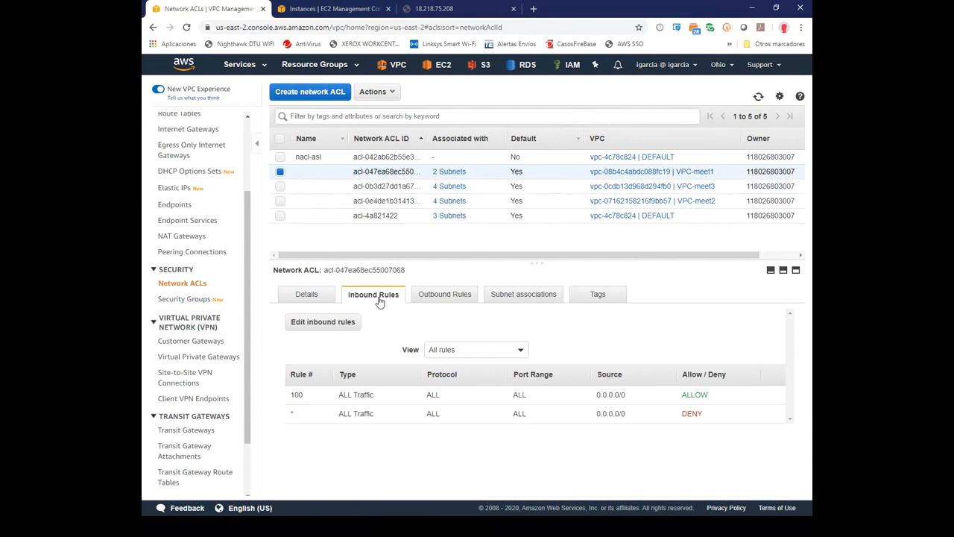
double_click(696, 393)
left_click(427, 298)
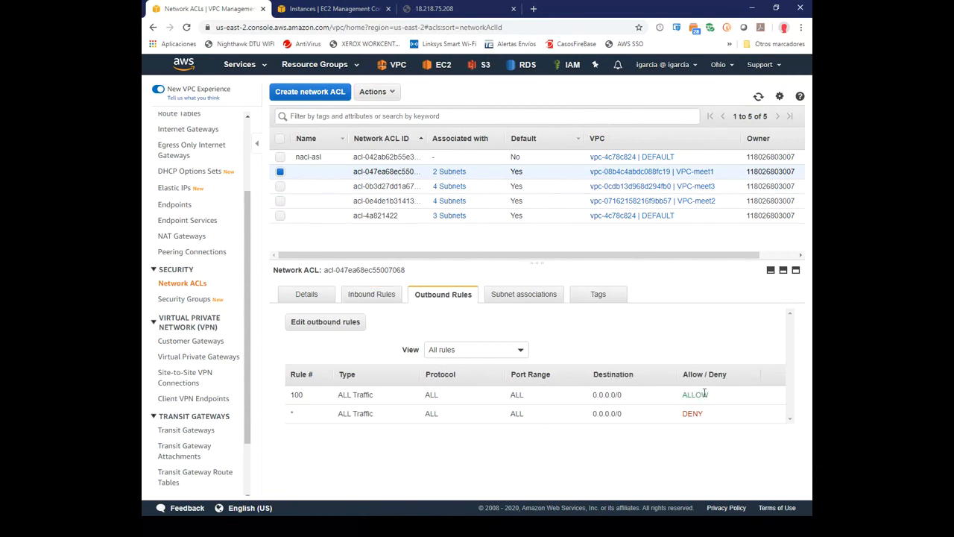
double_click(695, 395)
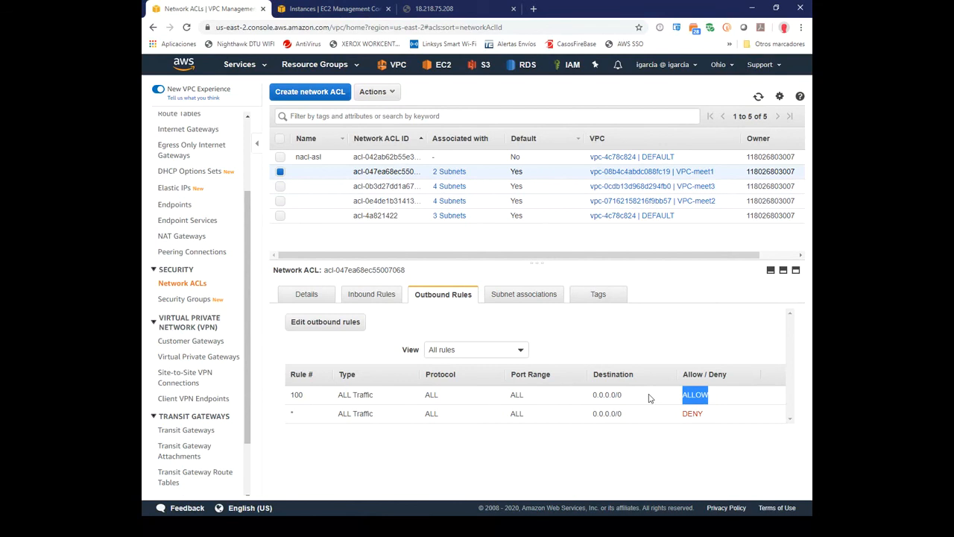
left_click(317, 242)
Create a network ACL named nacl-restringido for VPC-meet1 and review its outbound and inbound rules.
left_click(313, 97)
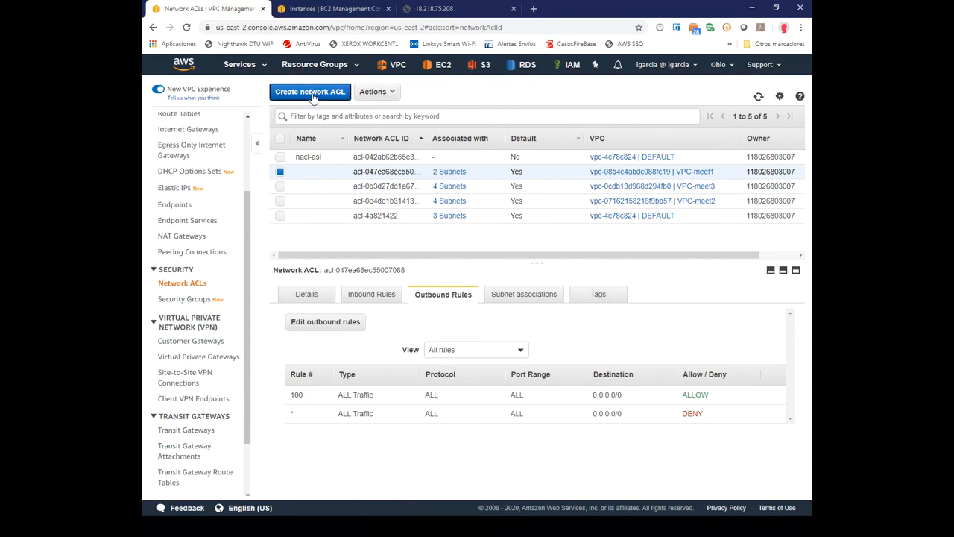
left_click(423, 159)
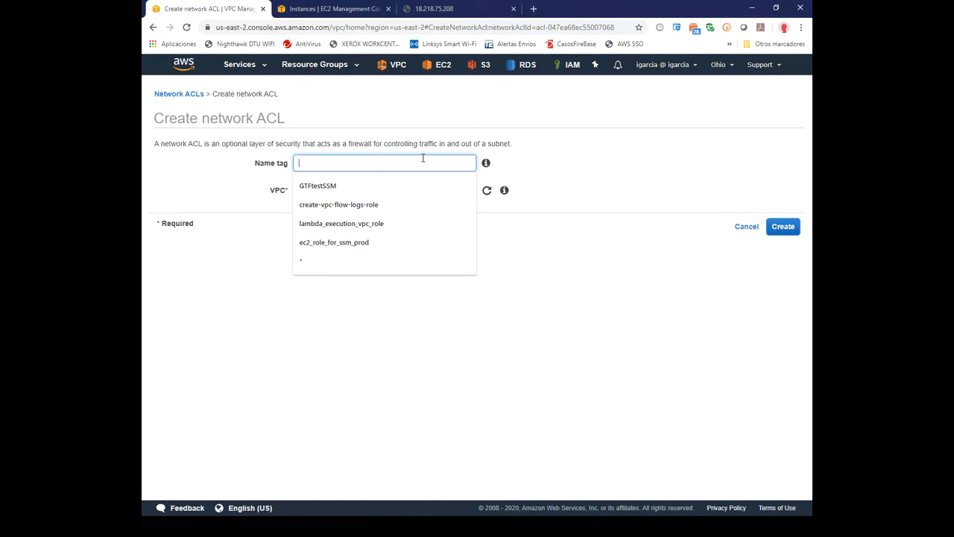
type("nacl")
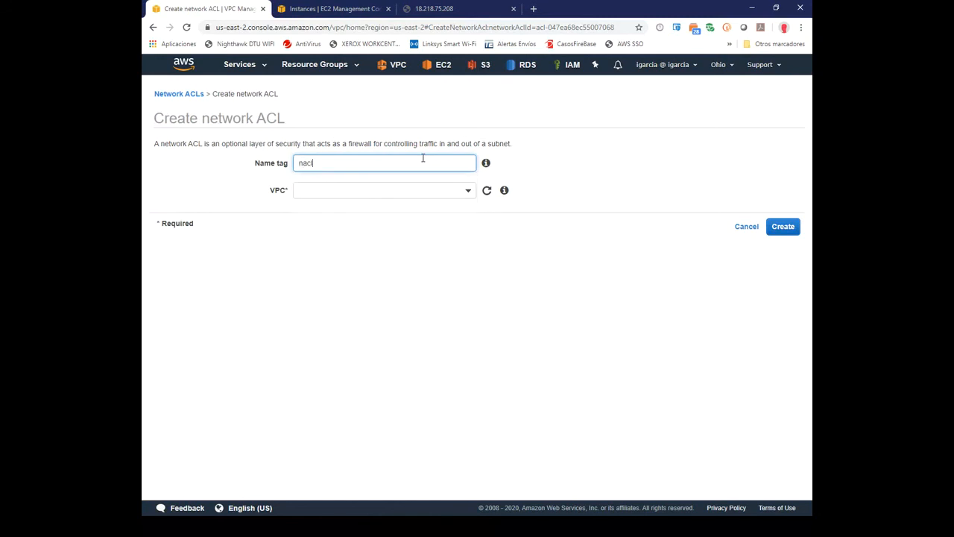
type("-restringido")
left_click(467, 192)
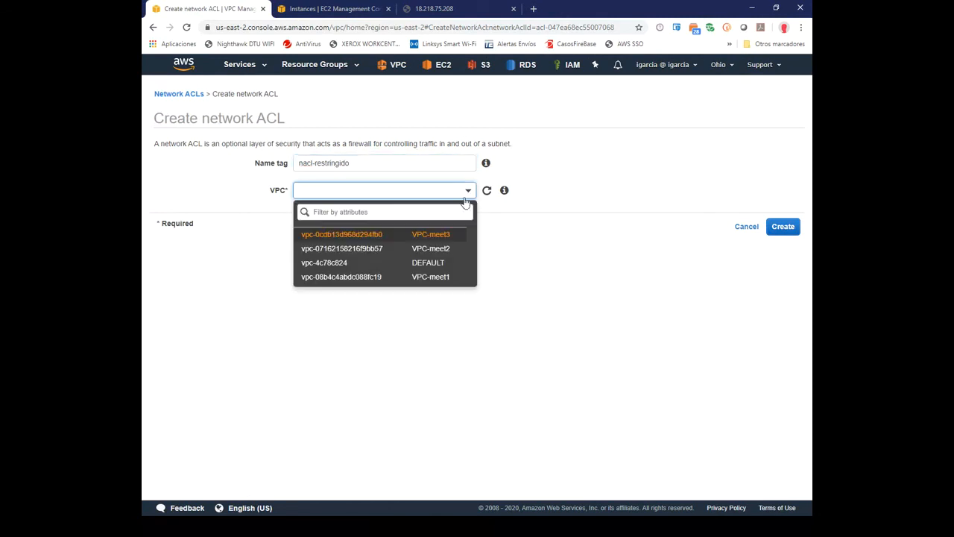
left_click(429, 283)
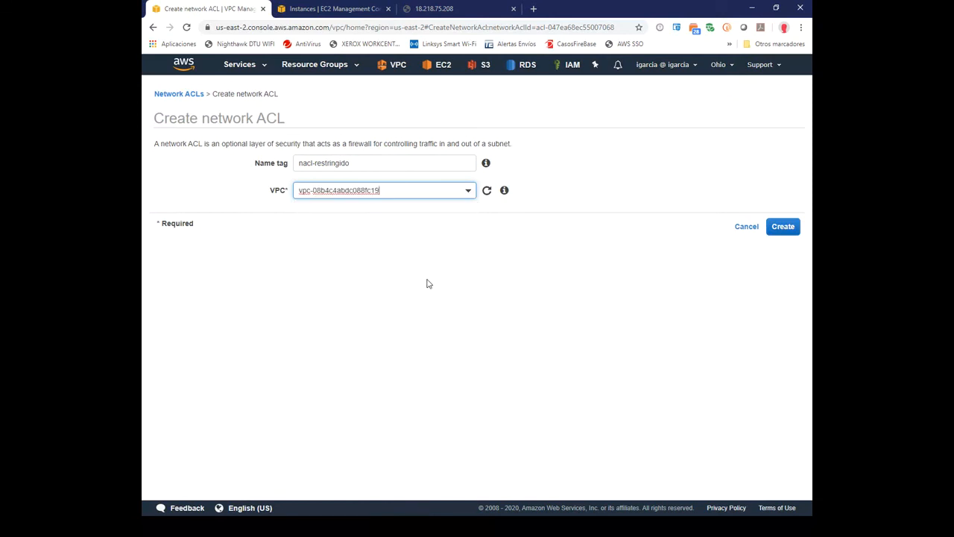
left_click(792, 229)
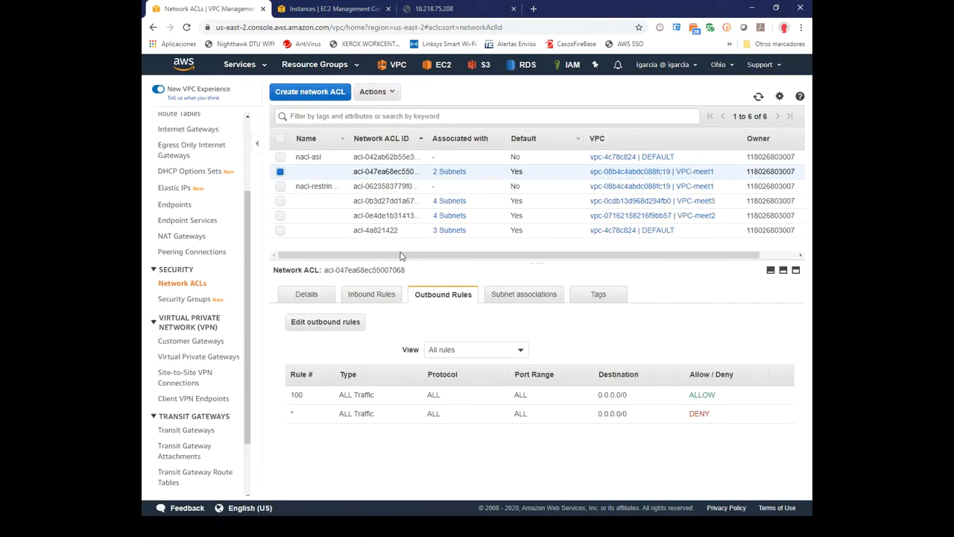
left_click(337, 187)
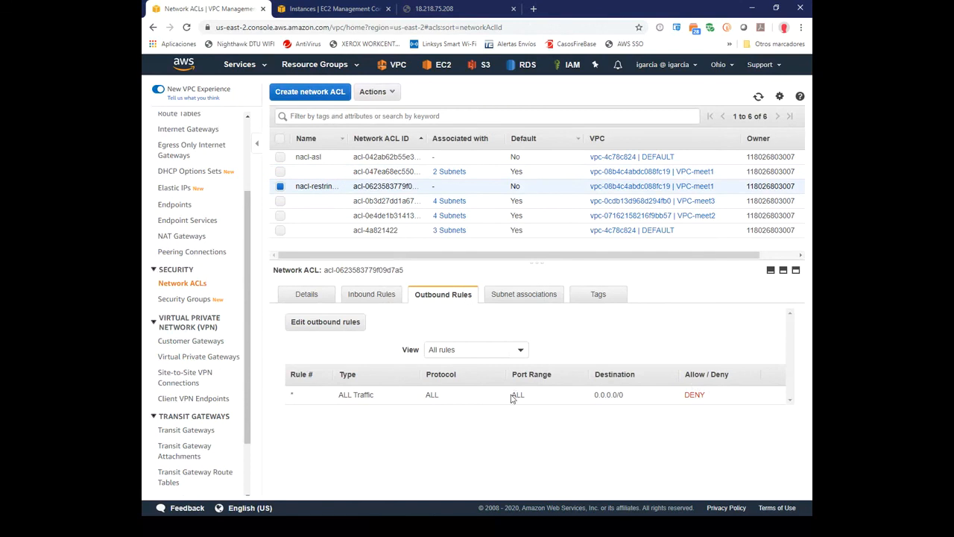
left_click(384, 297)
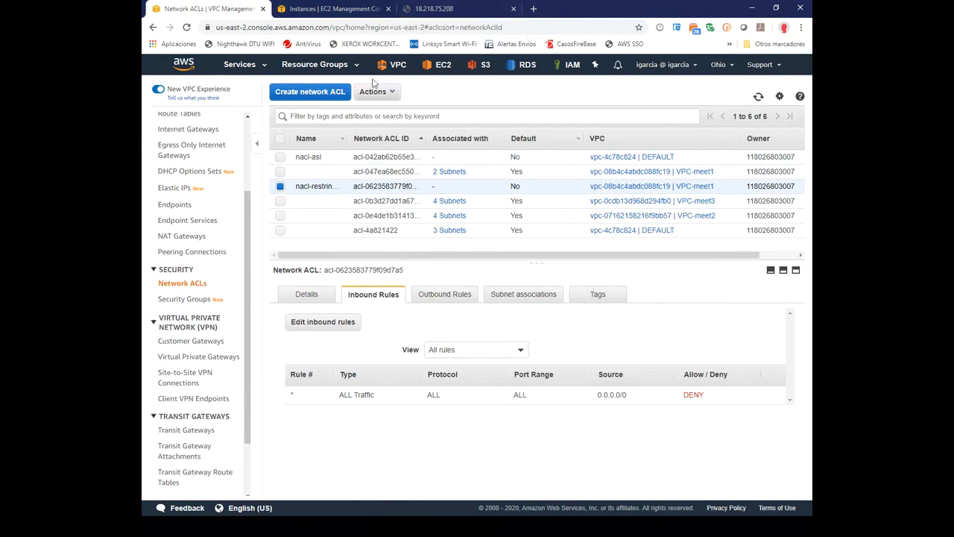
Reload the page at 18.218.75.208 and test that the ec2-public-meet1 terminal session responds.
left_click(433, 10)
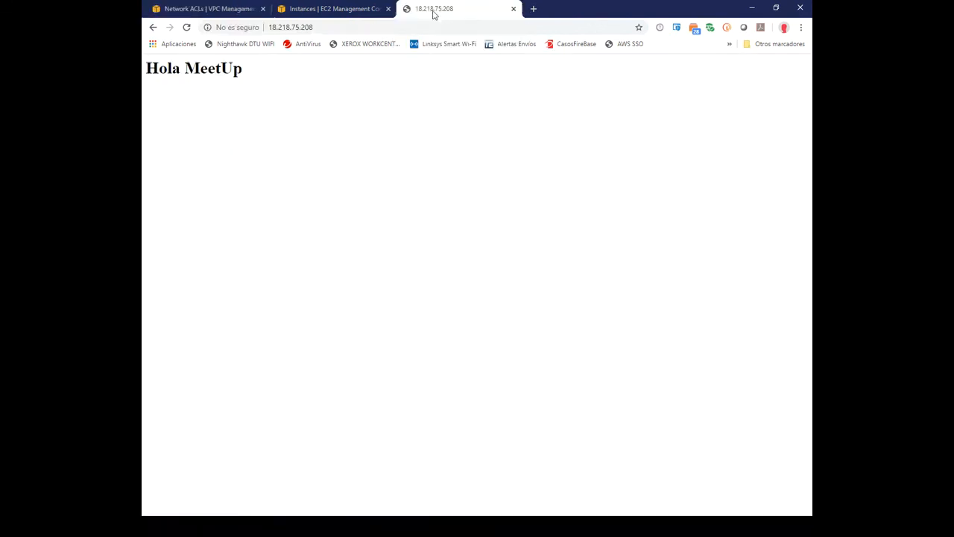
left_click(186, 28)
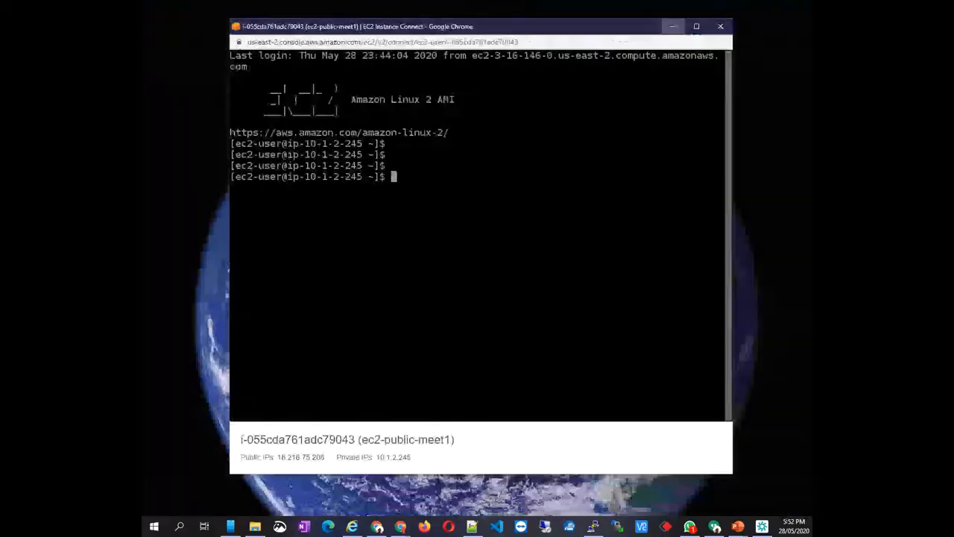
left_click(344, 477)
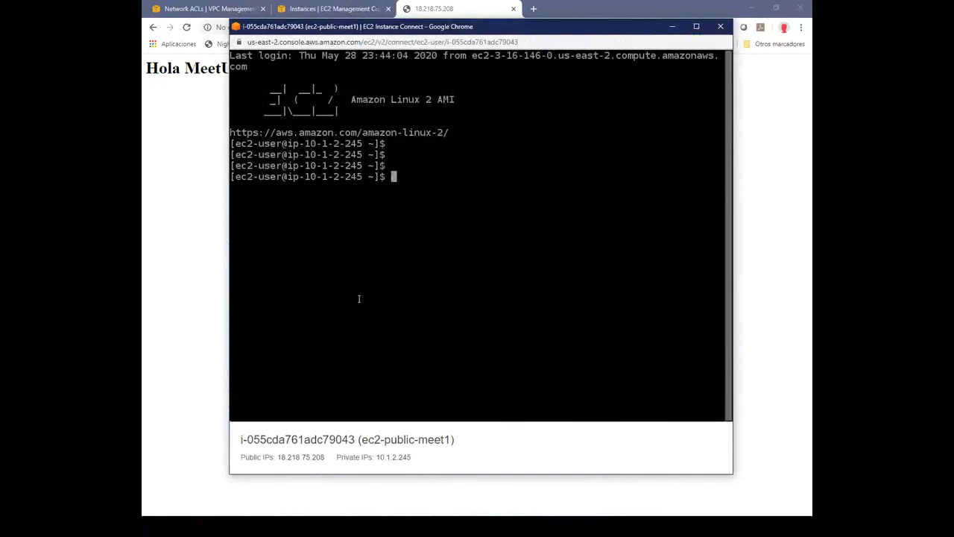
key("Return")
key("Return")
key("Return")
key("Return")
key("Return")
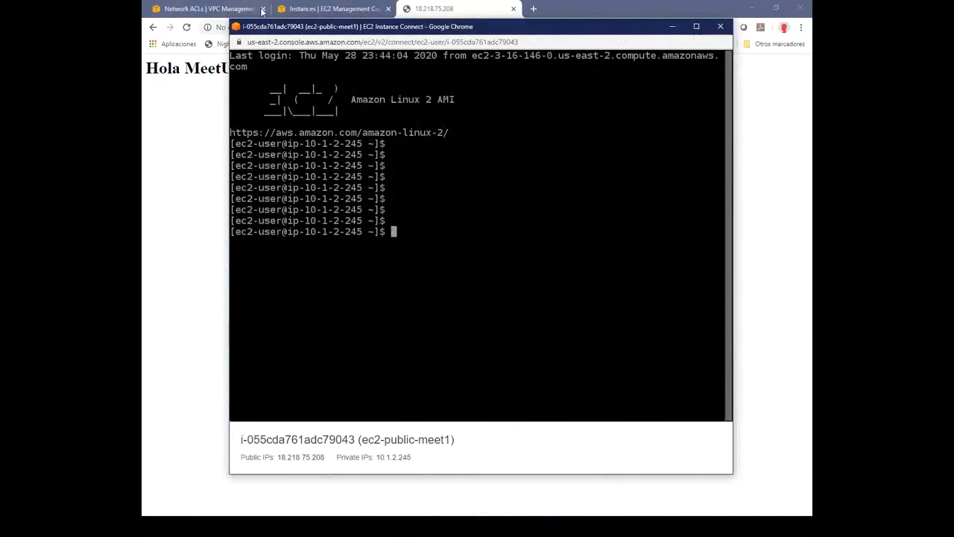
Associate the public subnet of VPC-meet1 (10.1.2.0/24) with the network ACL nacl-restringido in the VPC console.
left_click(254, 9)
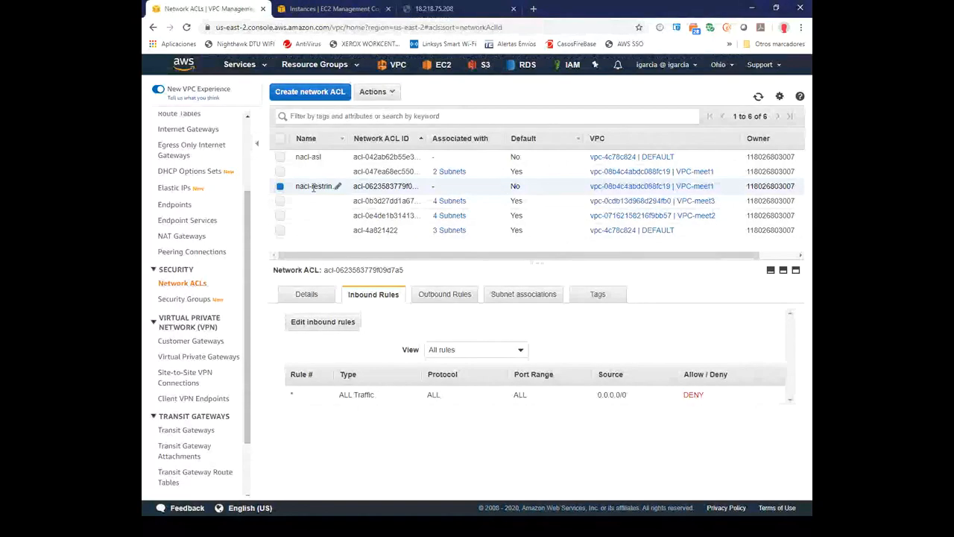
left_click(389, 94)
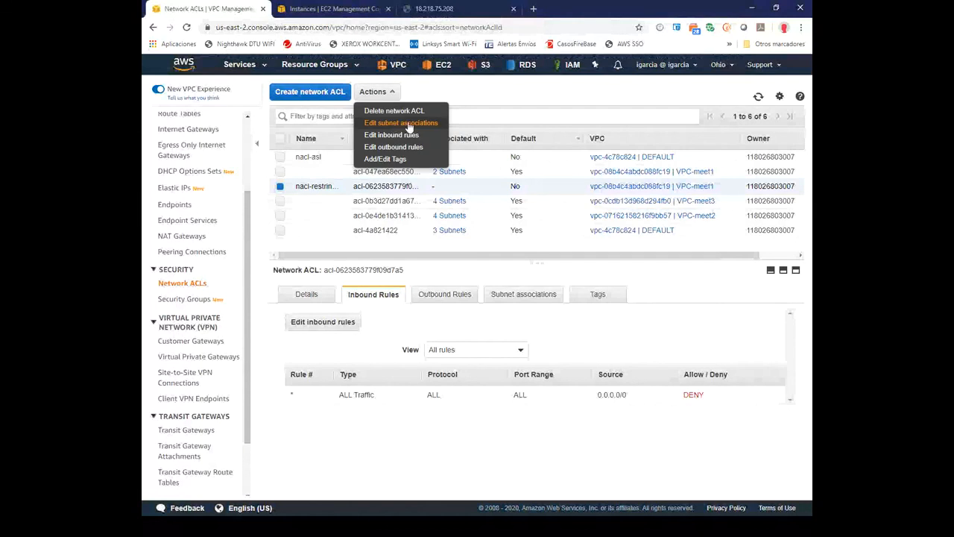
left_click(408, 125)
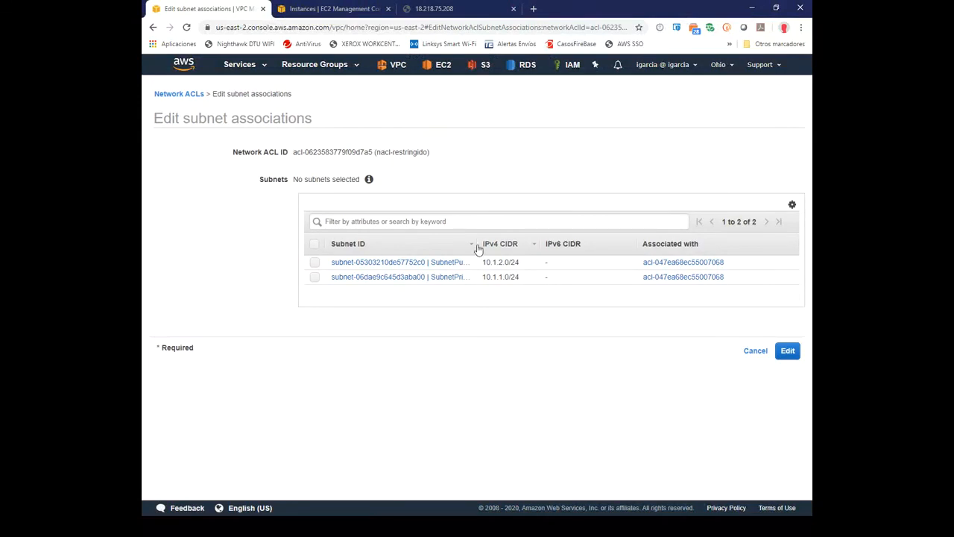
left_click_drag(477, 249, 502, 249)
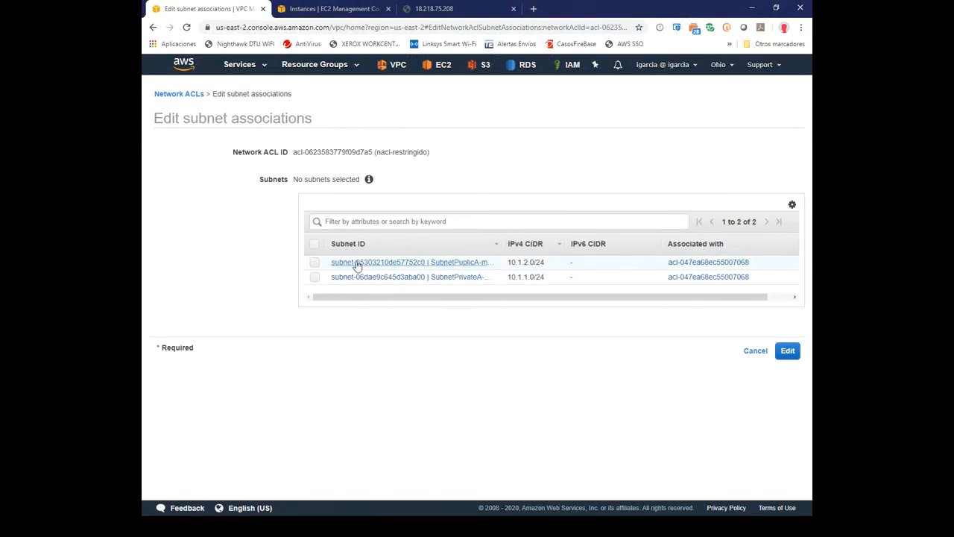
left_click(314, 262)
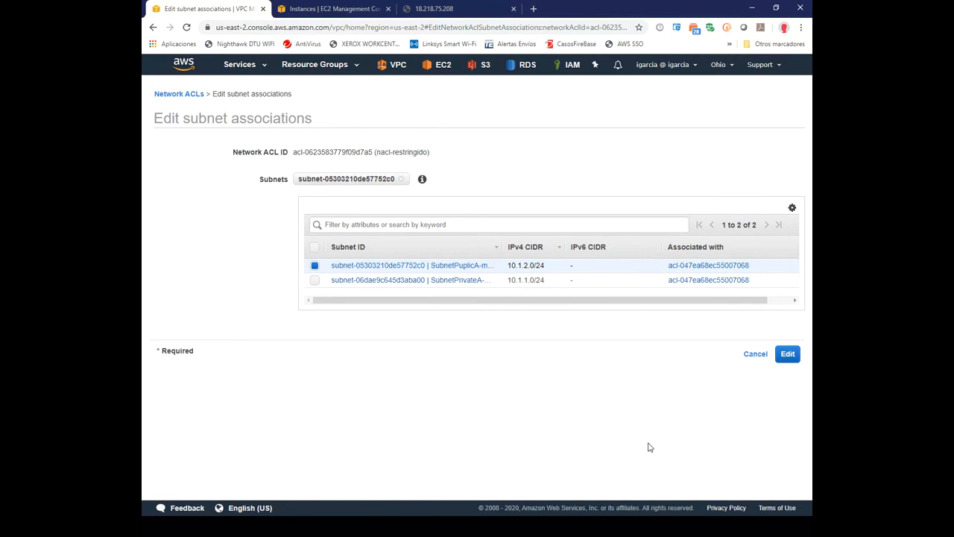
left_click(788, 355)
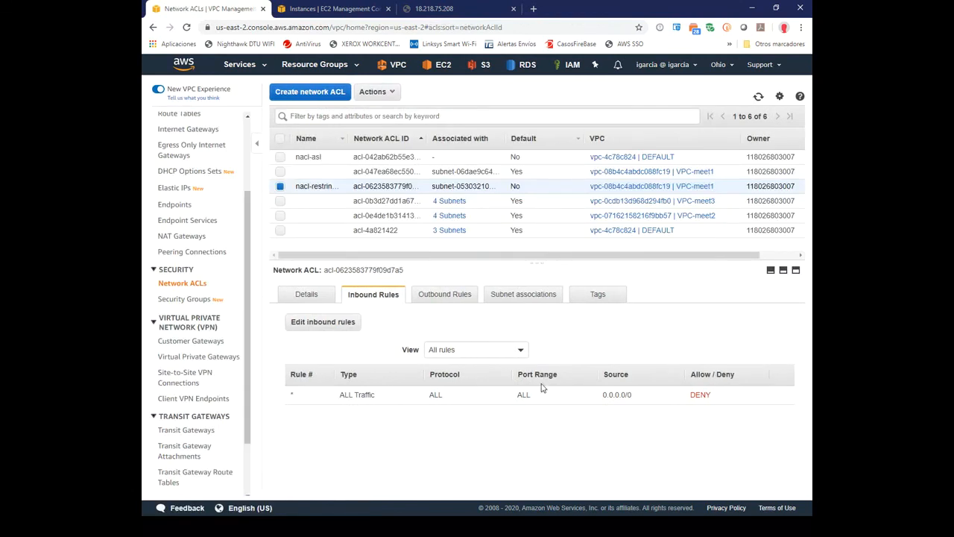
Reload the web page at 18.218.75.208 to test access under the restrictive network ACL.
left_click(431, 10)
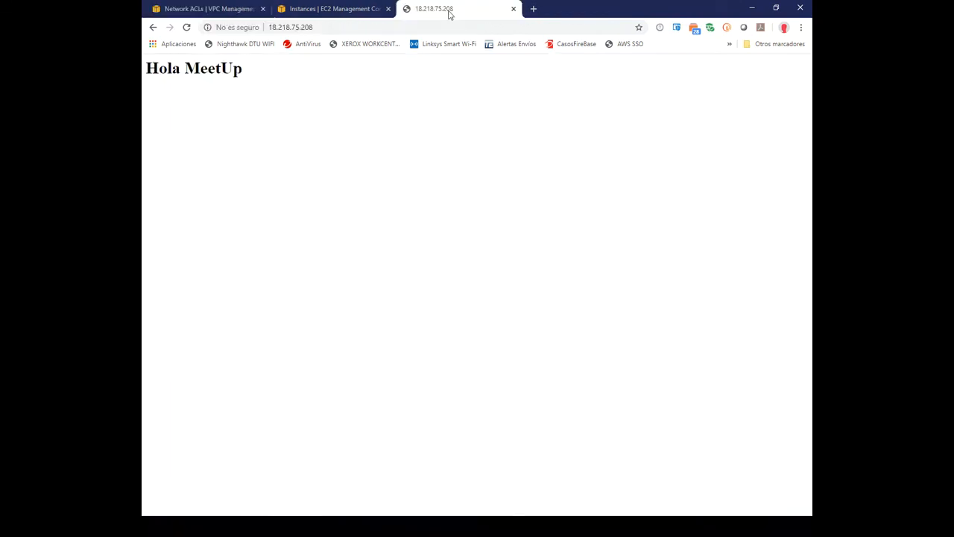
left_click(186, 27)
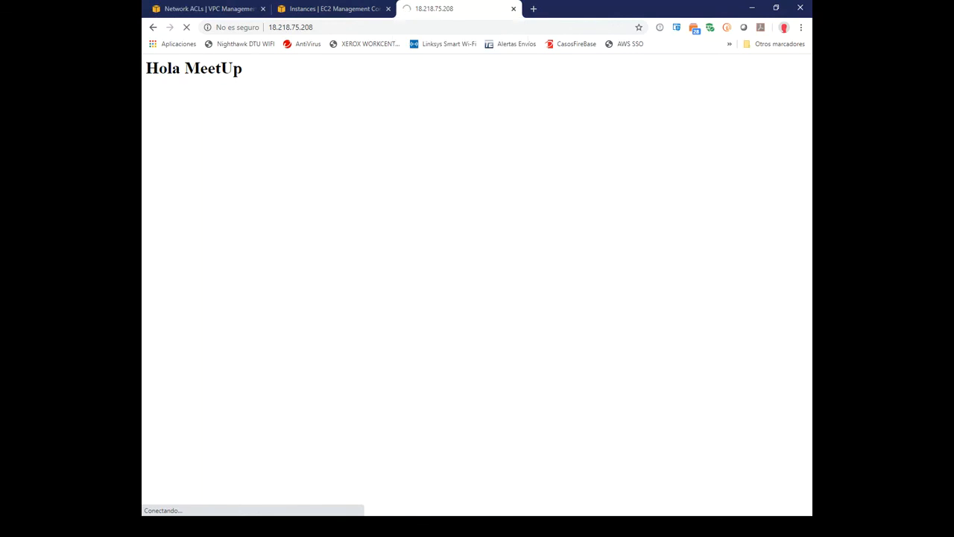
Check the ec2-public-meet1 terminal session for a response, minimize it, and review the network ACL and the instance's description.
key("alt+Tab")
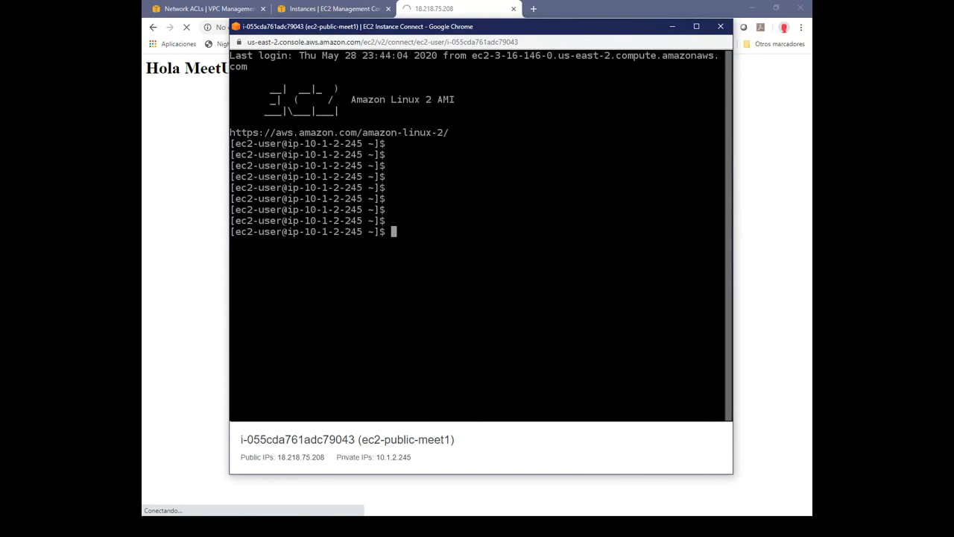
left_click(406, 175)
left_click(673, 27)
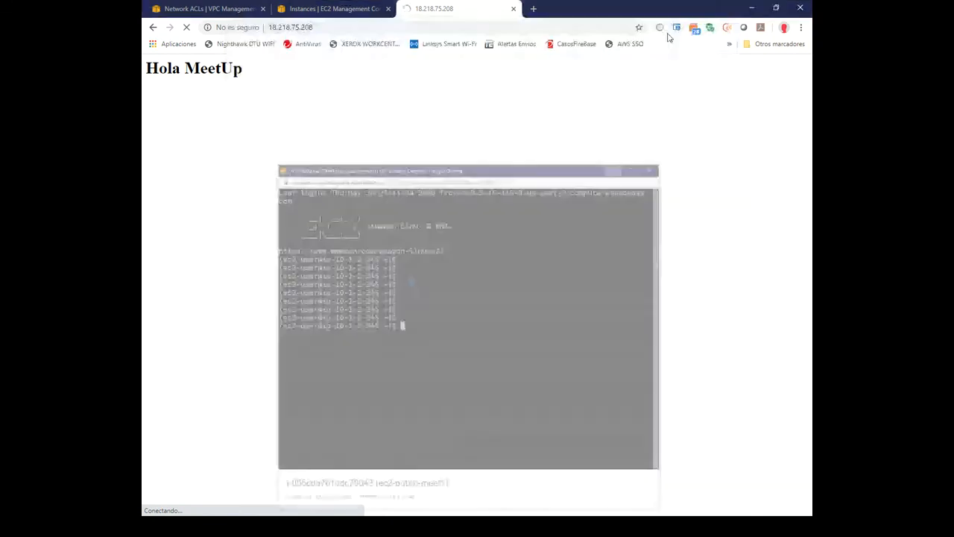
left_click(232, 17)
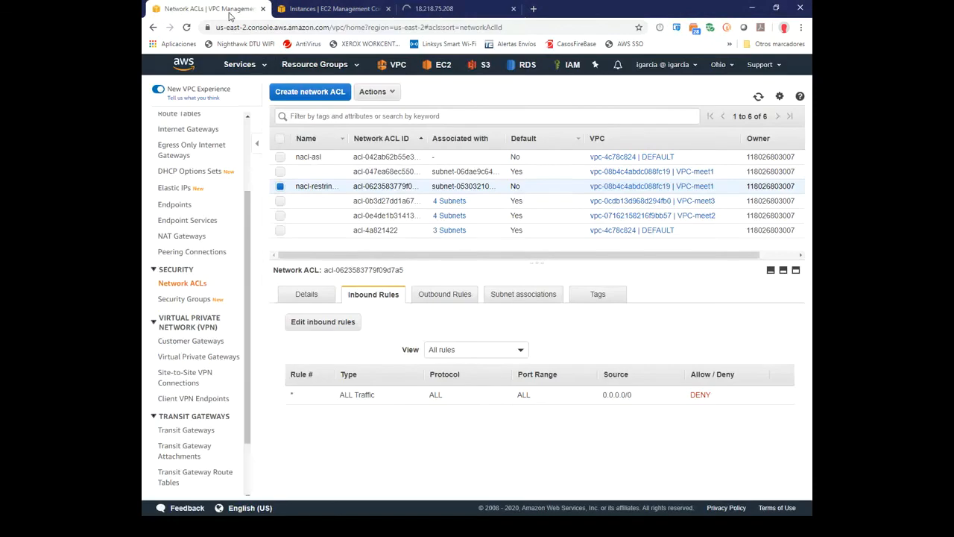
left_click(323, 15)
left_click(722, 388)
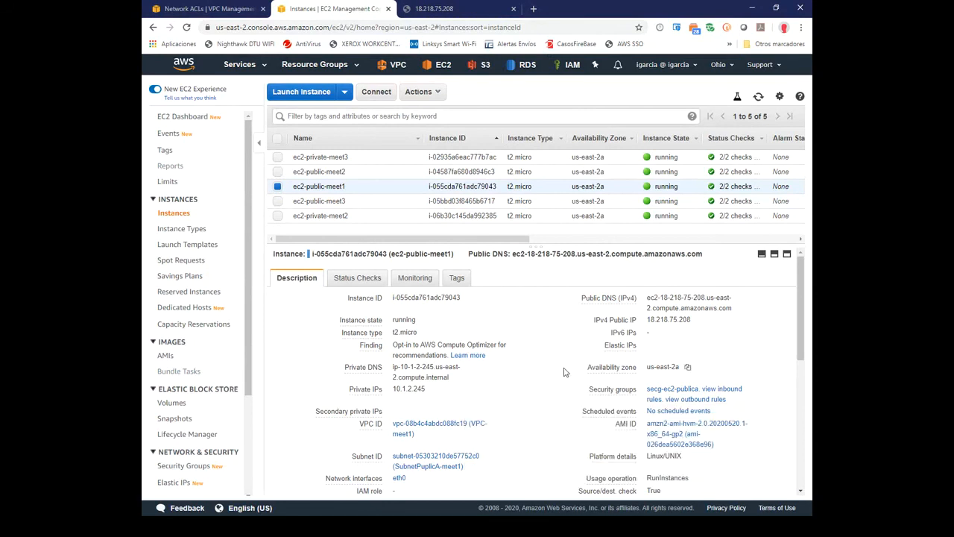
Add inbound rule 100 to the selected VPC-meet1 network ACL, allowing HTTP (80) from 0.0.0.0/0, and save it.
left_click(209, 8)
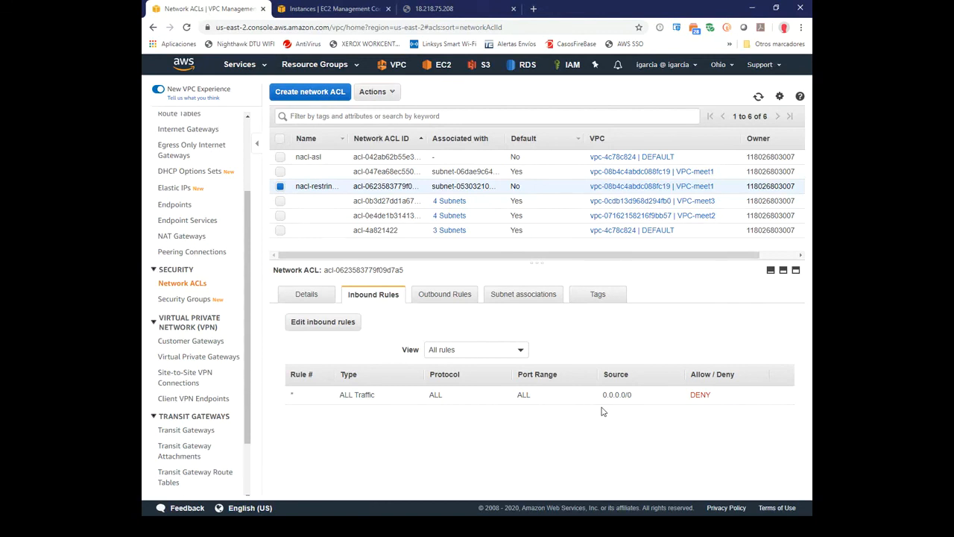
left_click(344, 325)
left_click(186, 228)
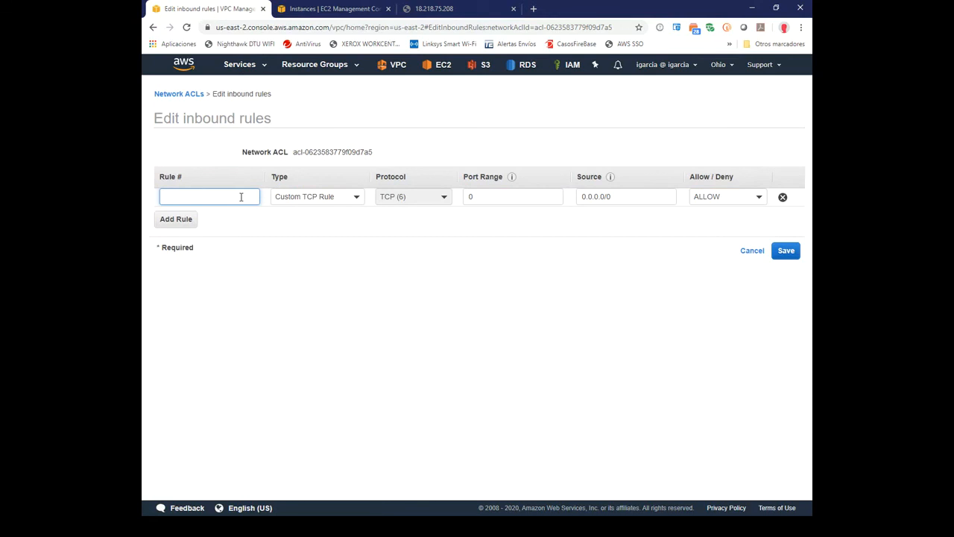
type("100")
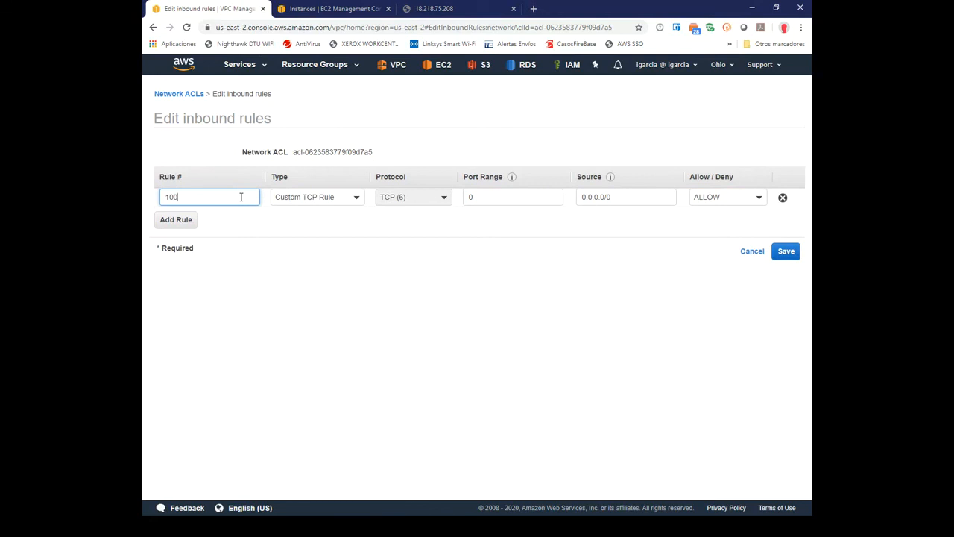
left_click(357, 201)
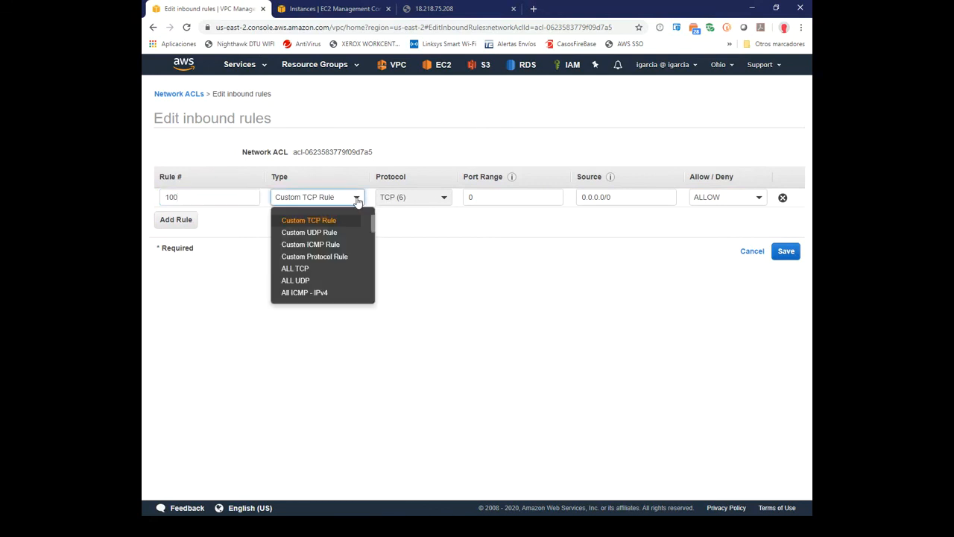
left_click_drag(373, 224, 375, 261)
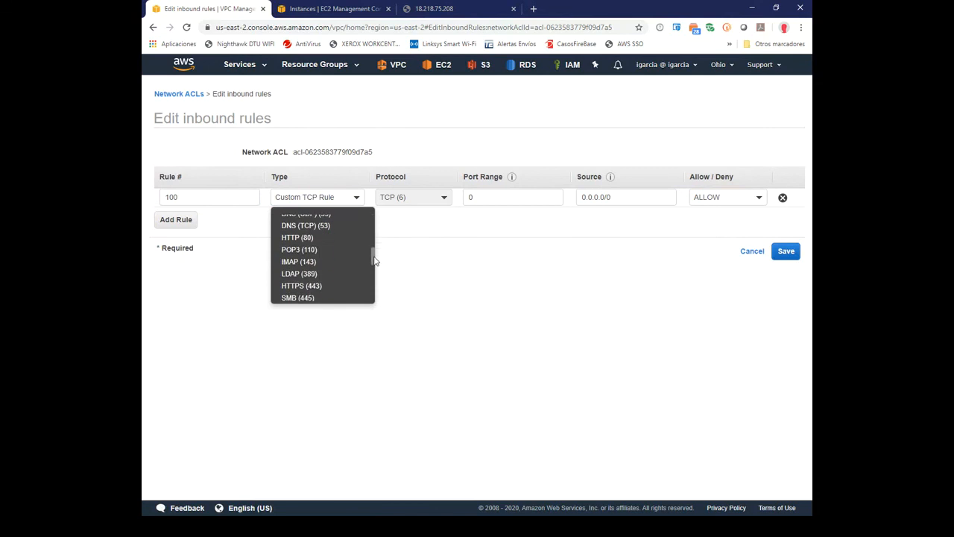
left_click(302, 237)
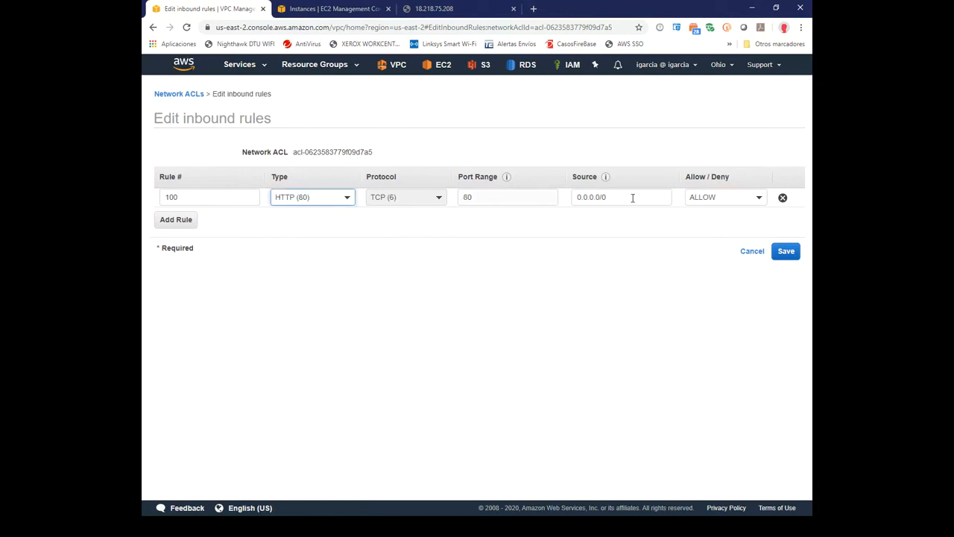
left_click(789, 252)
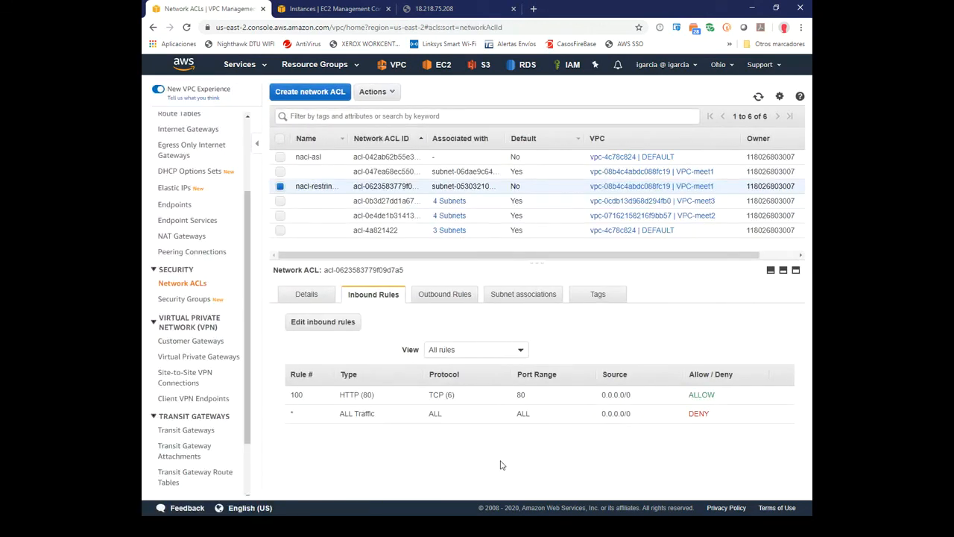
Reload the instance's web page at 18.218.75.208 to test HTTP access.
key("alt+Tab")
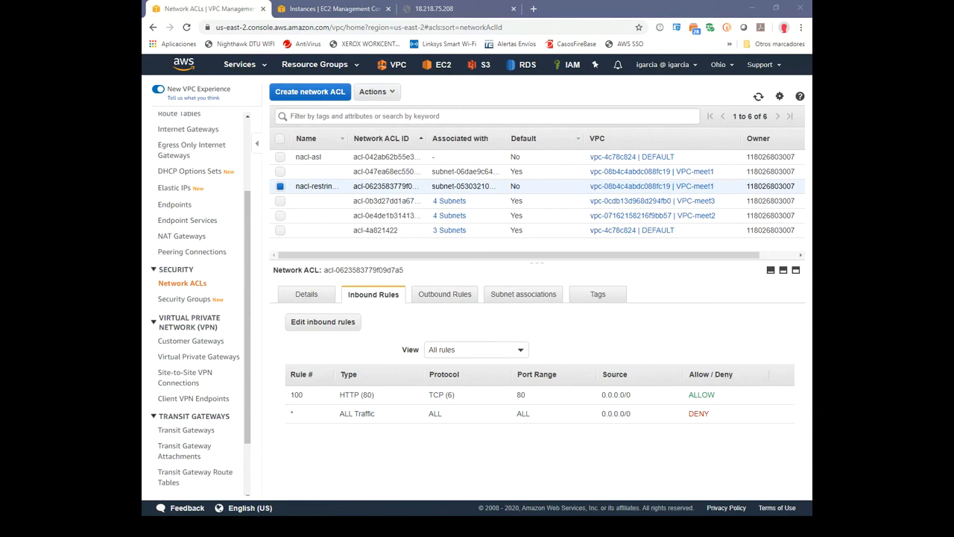
left_click(586, 328)
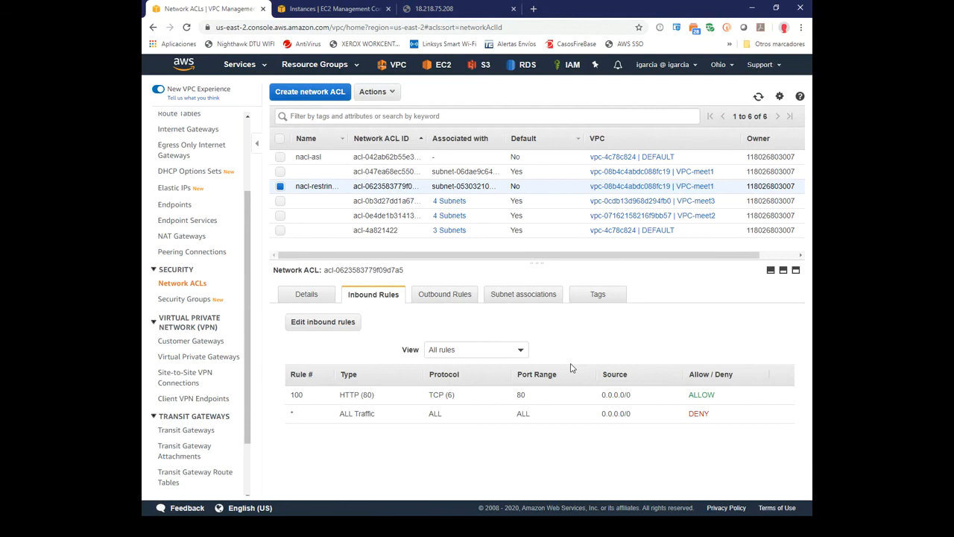
left_click(446, 9)
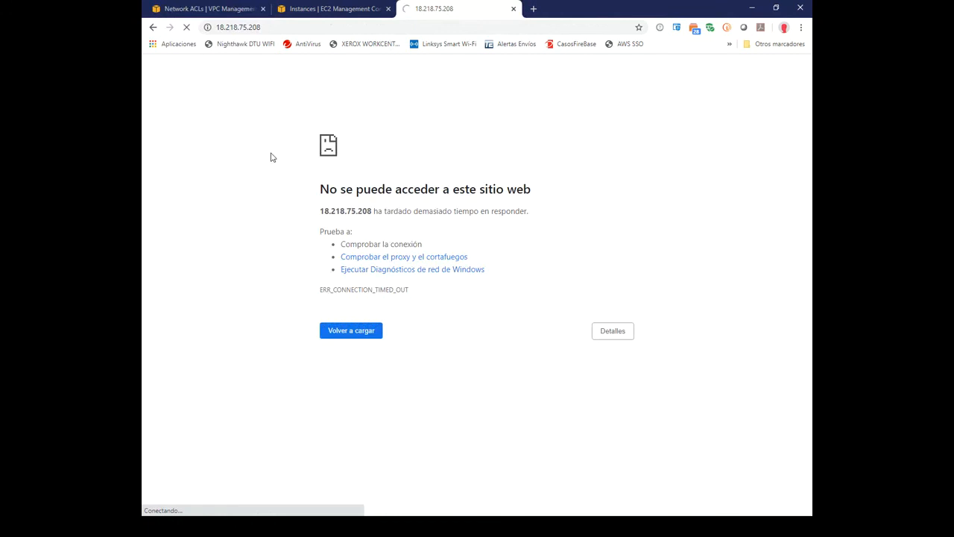
left_click(366, 336)
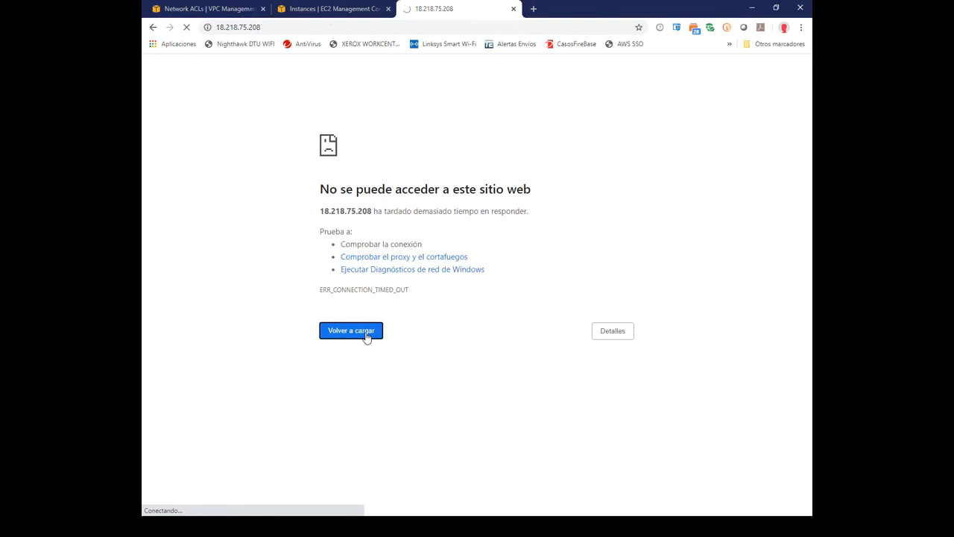
Review the network ACL's inbound and outbound rules and retry loading the instance's web page.
left_click(218, 11)
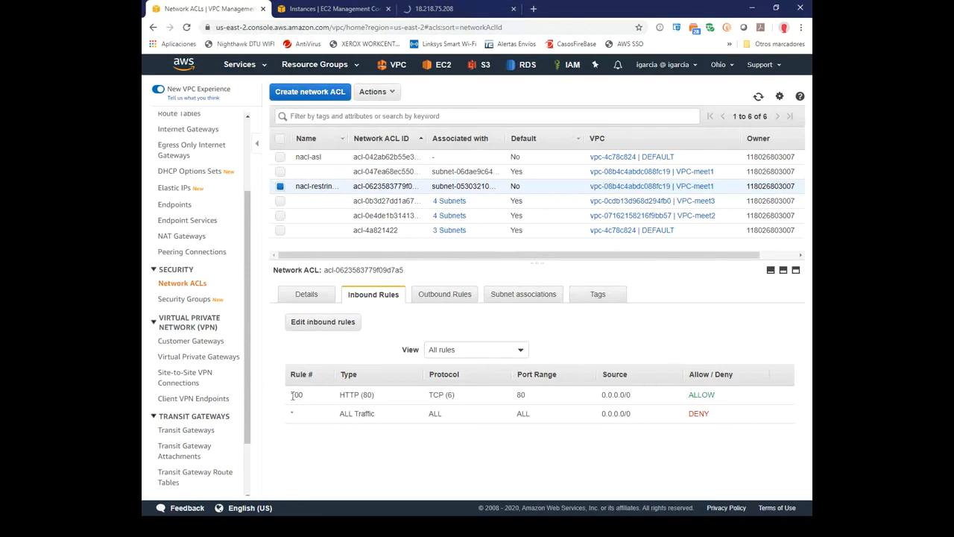
left_click_drag(292, 395, 705, 397)
left_click(604, 408)
left_click(442, 301)
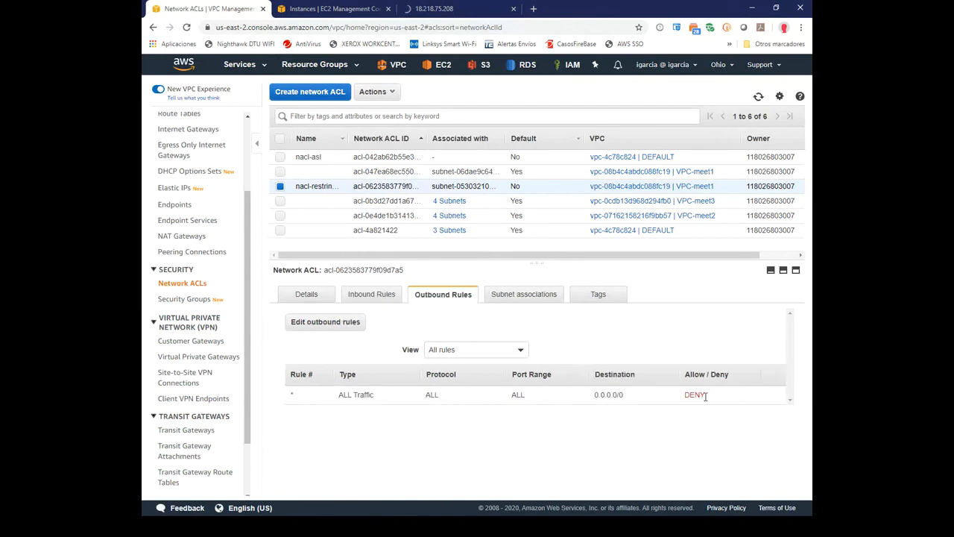
left_click(375, 299)
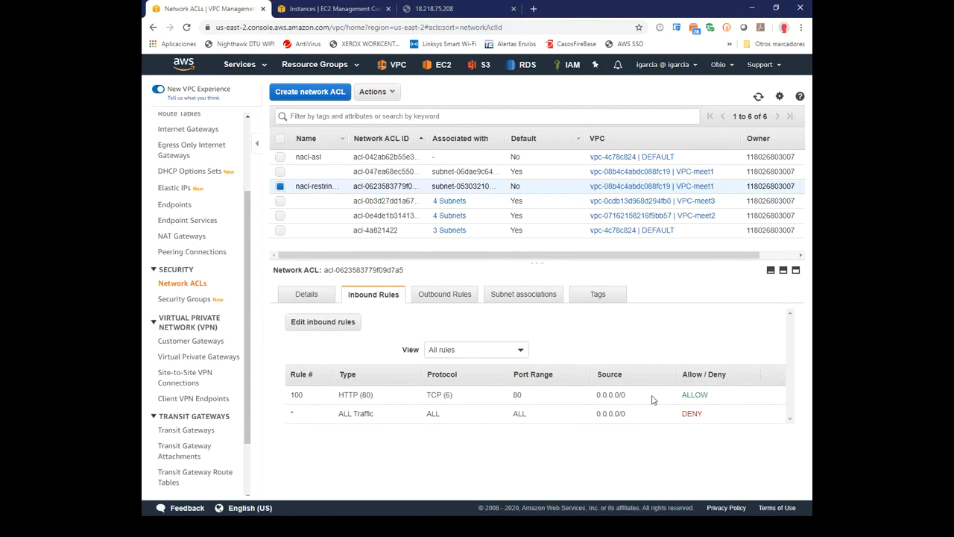
left_click(450, 15)
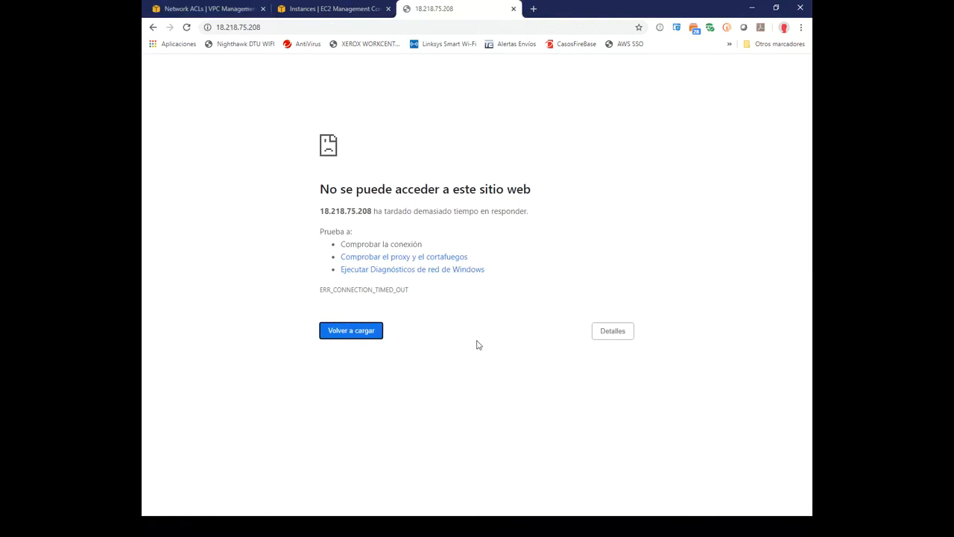
left_click(369, 334)
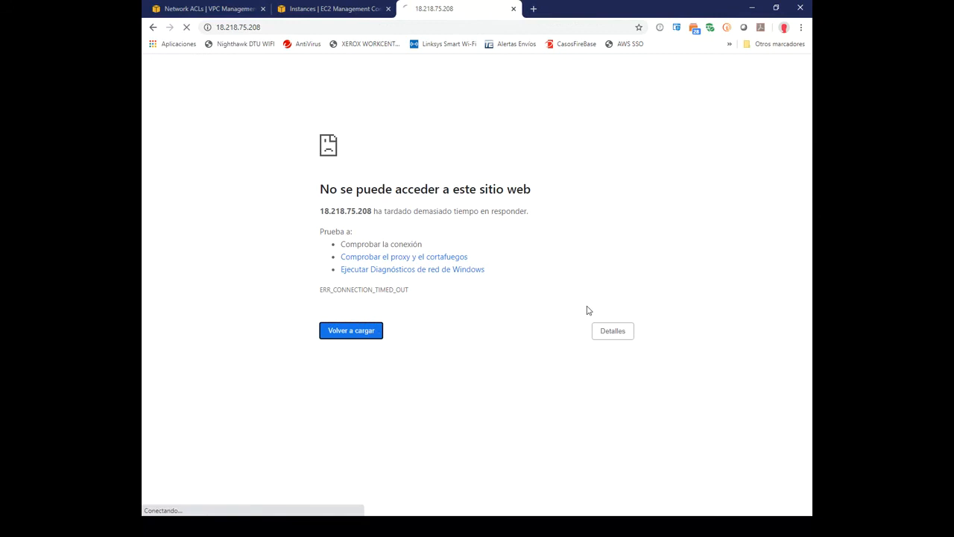
Add outbound rule 100 to the network ACL, a Custom TCP Rule allowing ports 1025-65535 to 0.0.0.0/0, and save it.
left_click(217, 13)
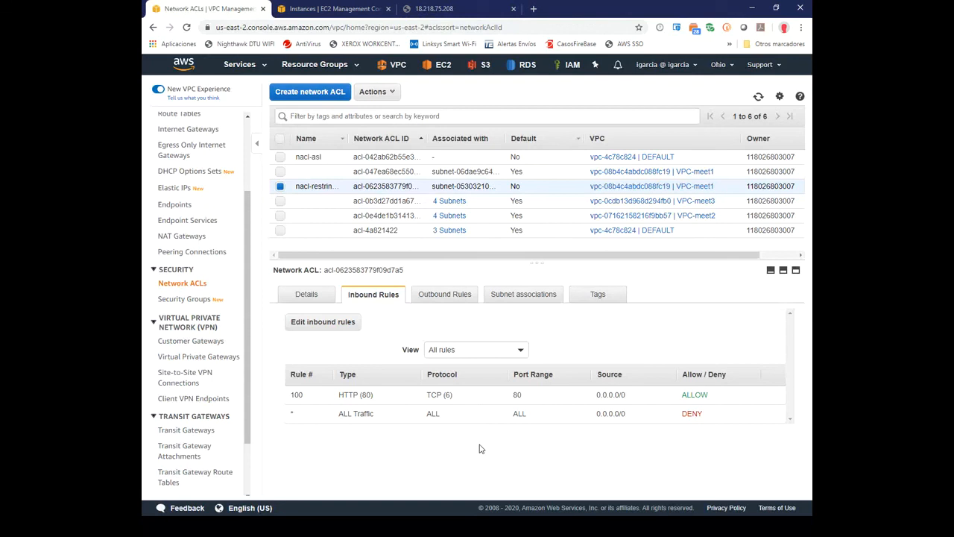
left_click(451, 298)
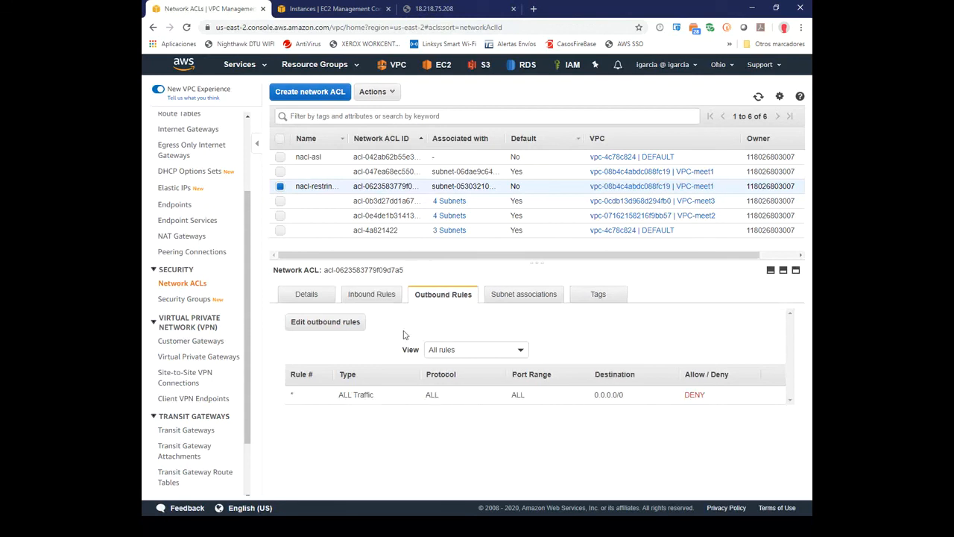
left_click(325, 321)
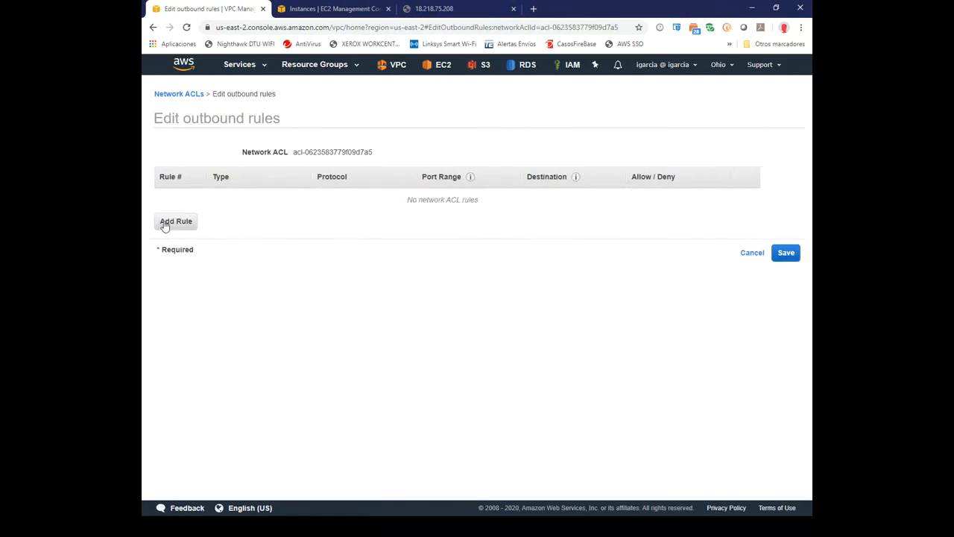
left_click(164, 220)
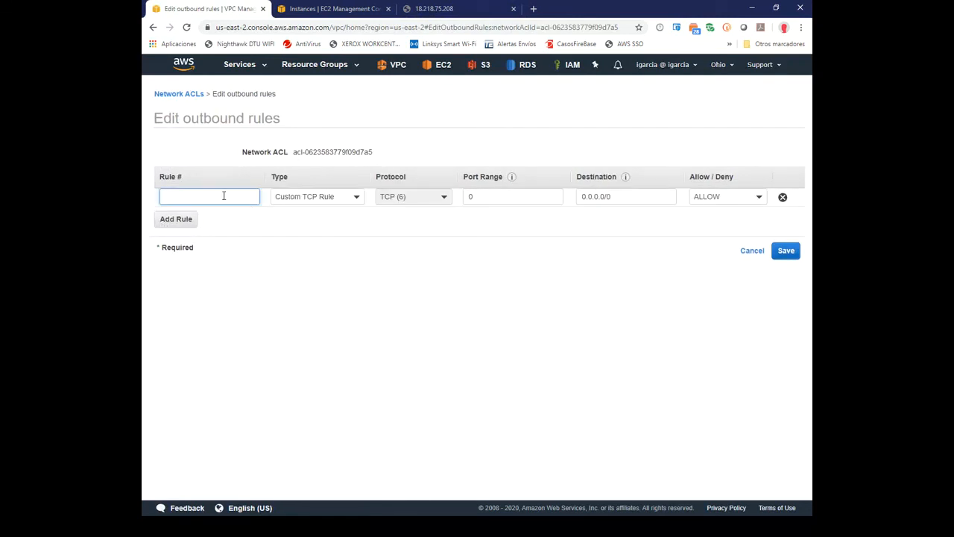
type("100")
left_click(342, 199)
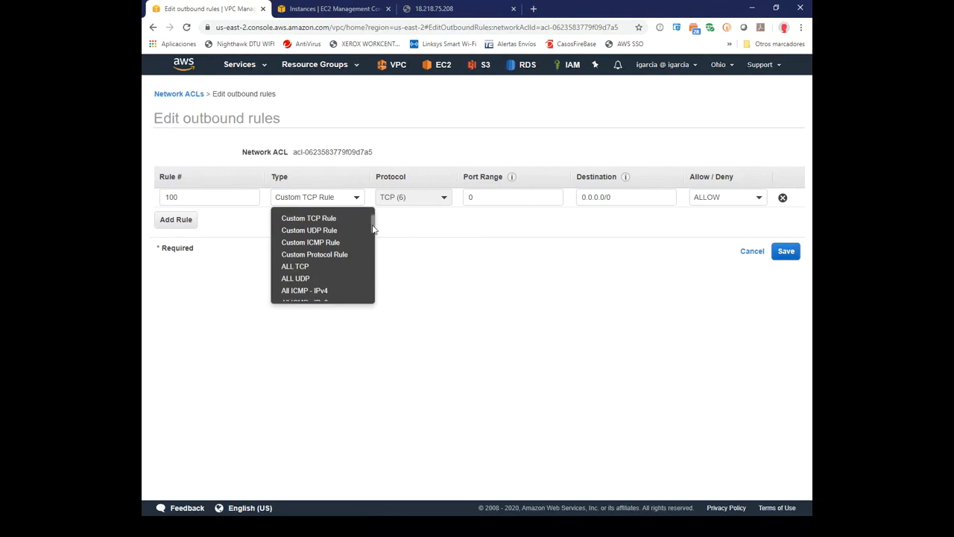
mouse_move(374, 229)
left_mouse_down()
mouse_move(375, 244)
mouse_move(373, 221)
left_mouse_up()
left_click(316, 221)
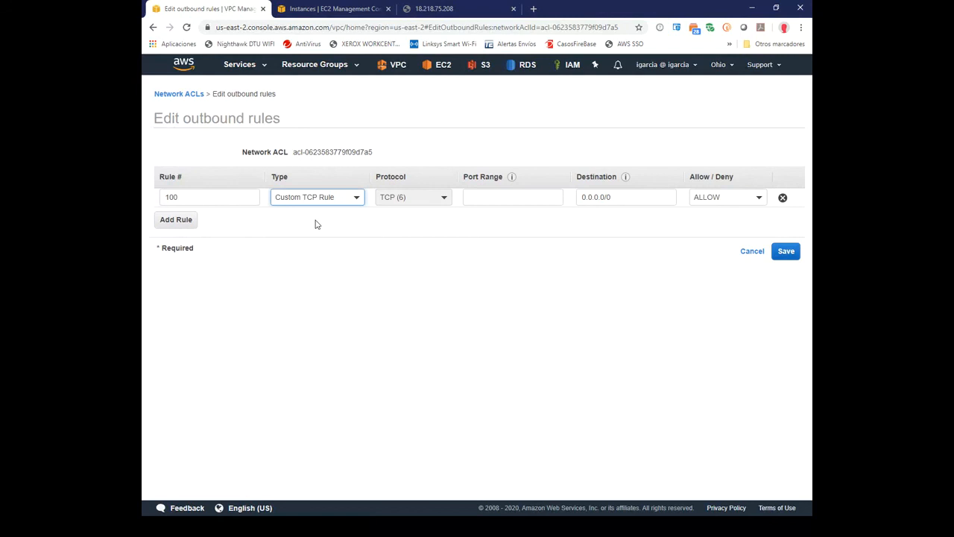
left_click(497, 197)
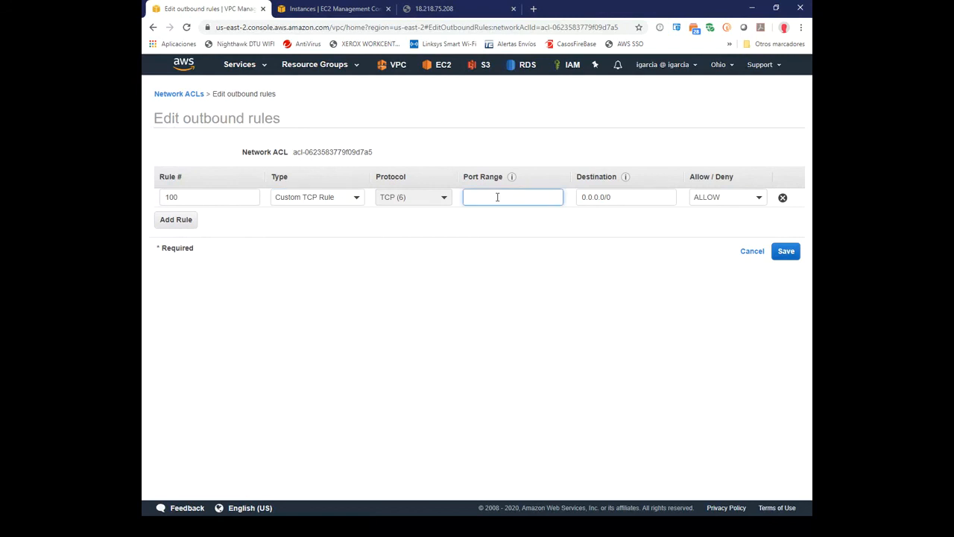
type("1025-65535")
left_click(786, 251)
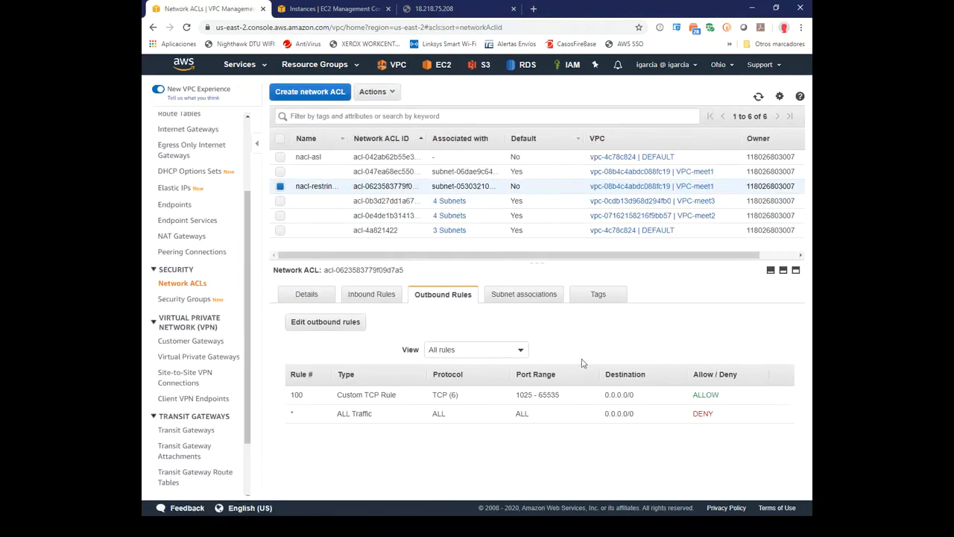
Reload the web page at 18.218.75.208 and recheck the network ACL's outbound and inbound rules.
left_click(441, 11)
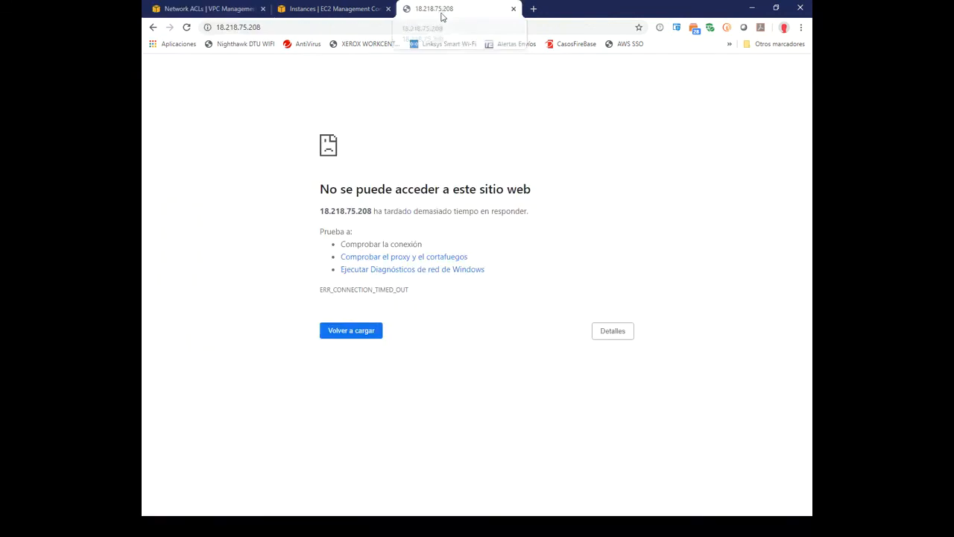
left_click(186, 29)
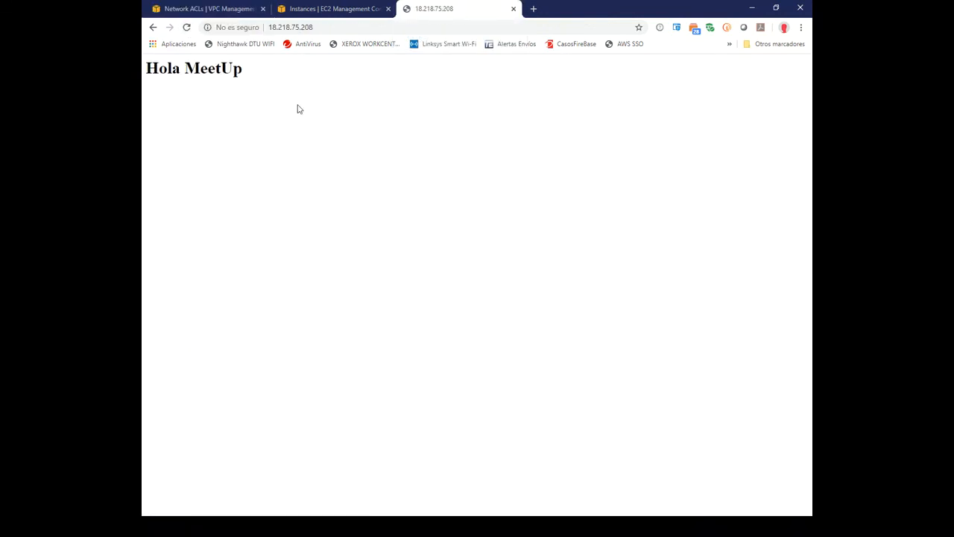
left_click_drag(158, 68, 396, 126)
left_click(399, 127)
left_click(224, 10)
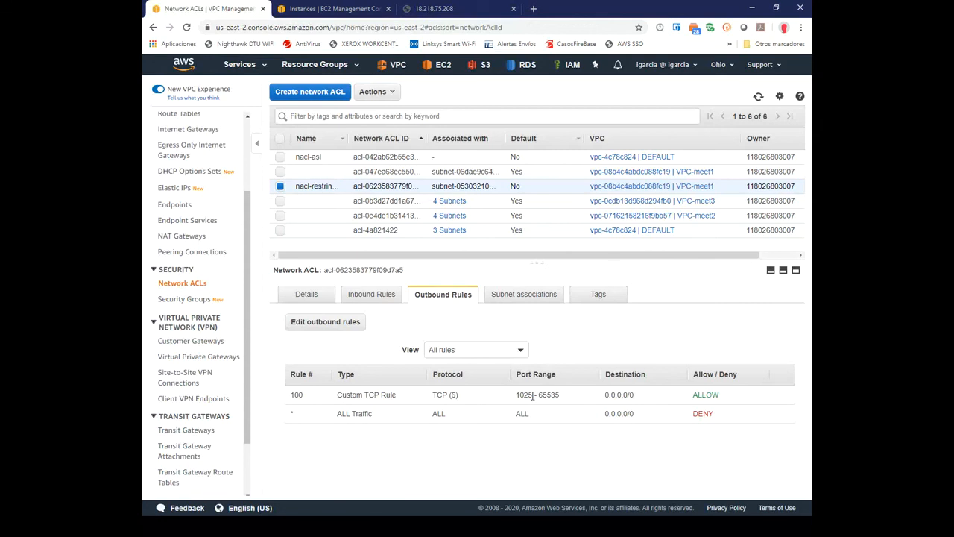
left_click(382, 297)
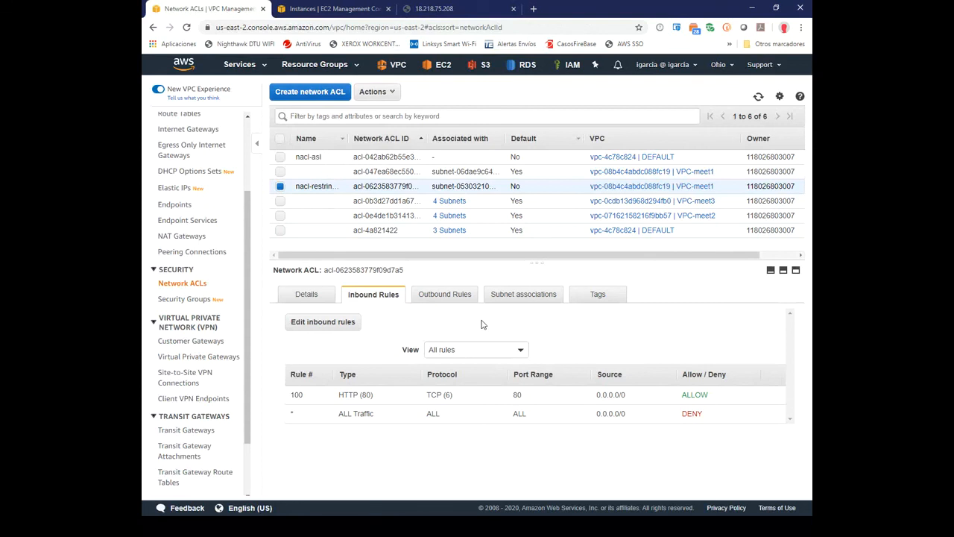
Look up this computer's public IPv4 address on whatismyip.com in a new tab.
left_click(533, 8)
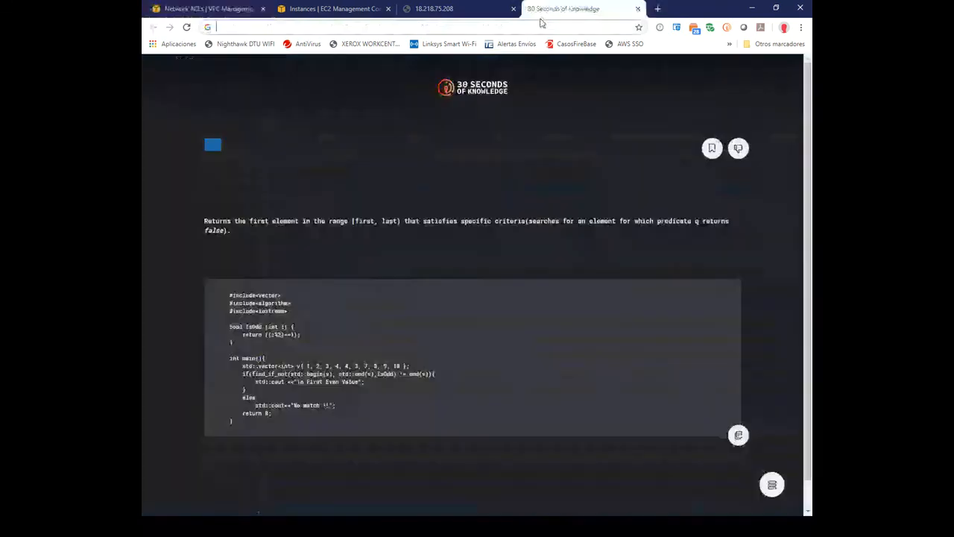
left_click(536, 26)
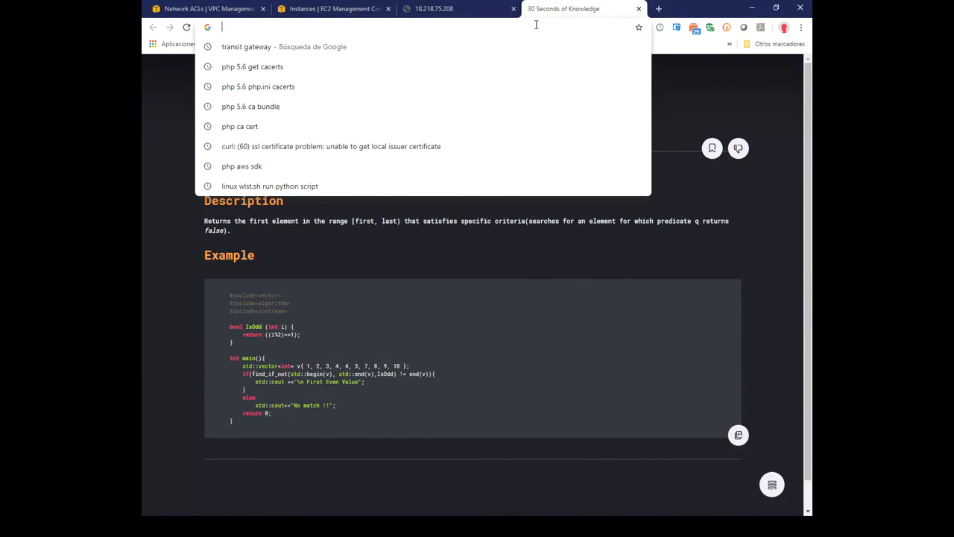
type("whos")
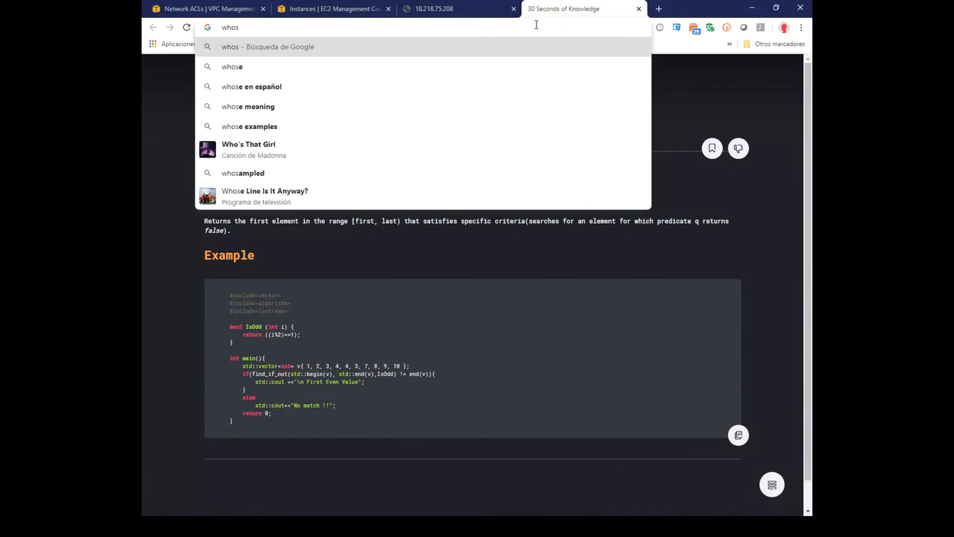
type("myip")
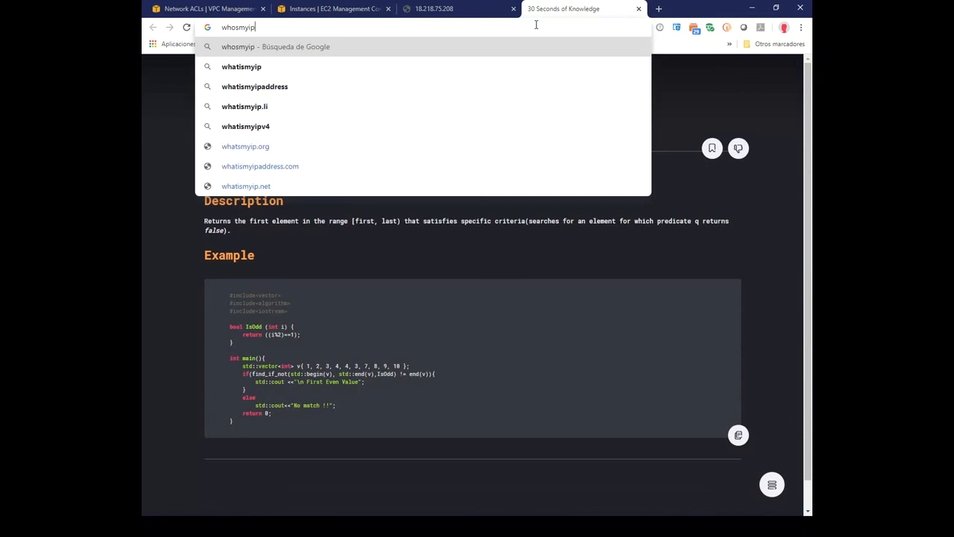
key("Down")
key("Return")
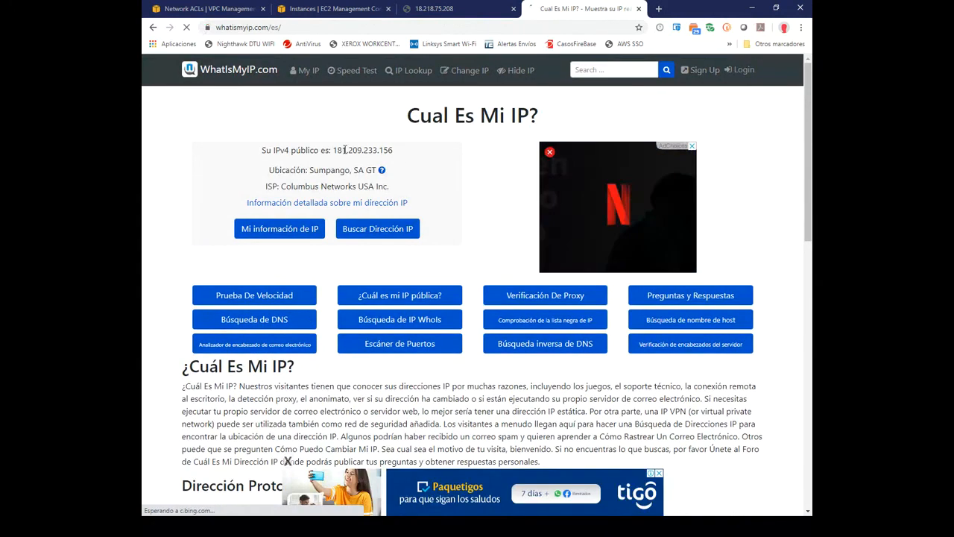
left_click_drag(332, 150, 394, 150)
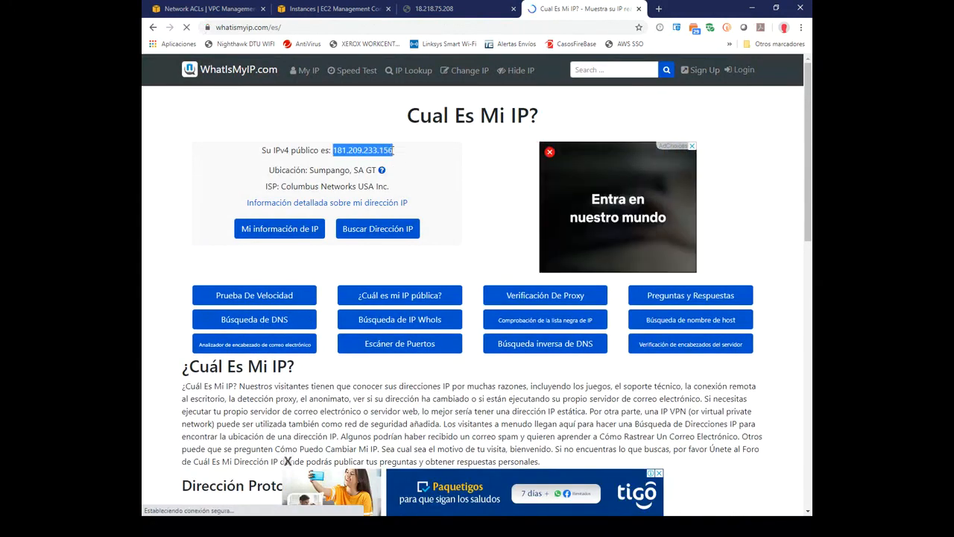
left_click(421, 154)
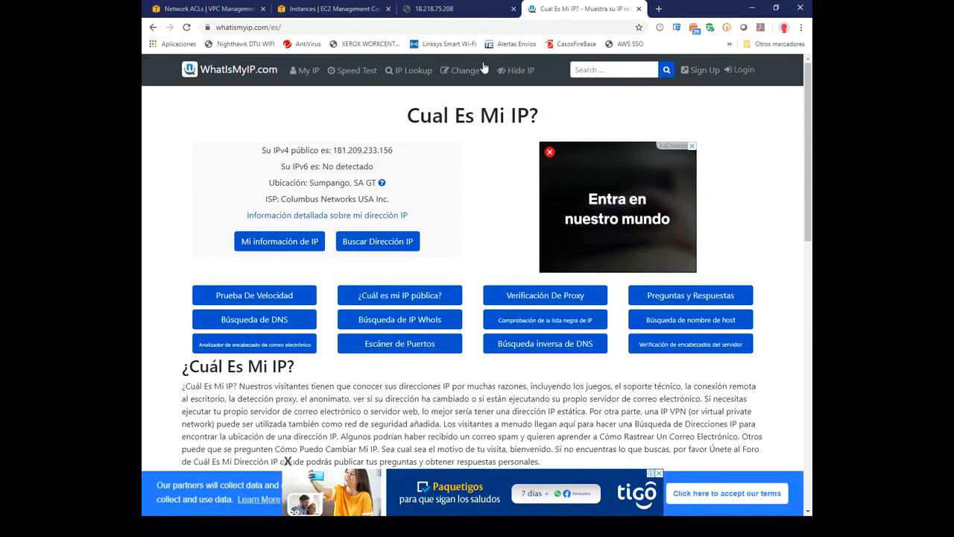
Reload the web page at 18.218.75.208 and check the details of the ec2-public-meet1 instance.
left_click(441, 13)
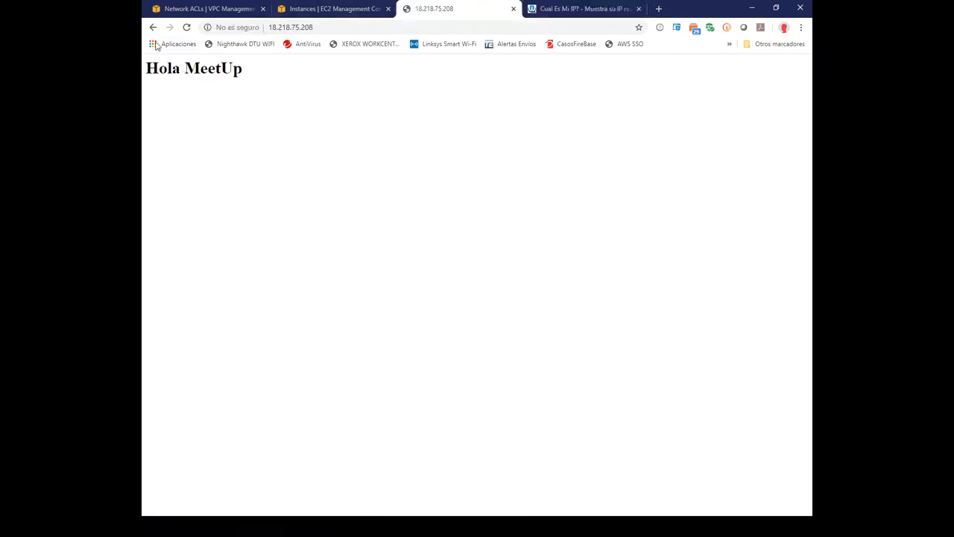
left_click(187, 28)
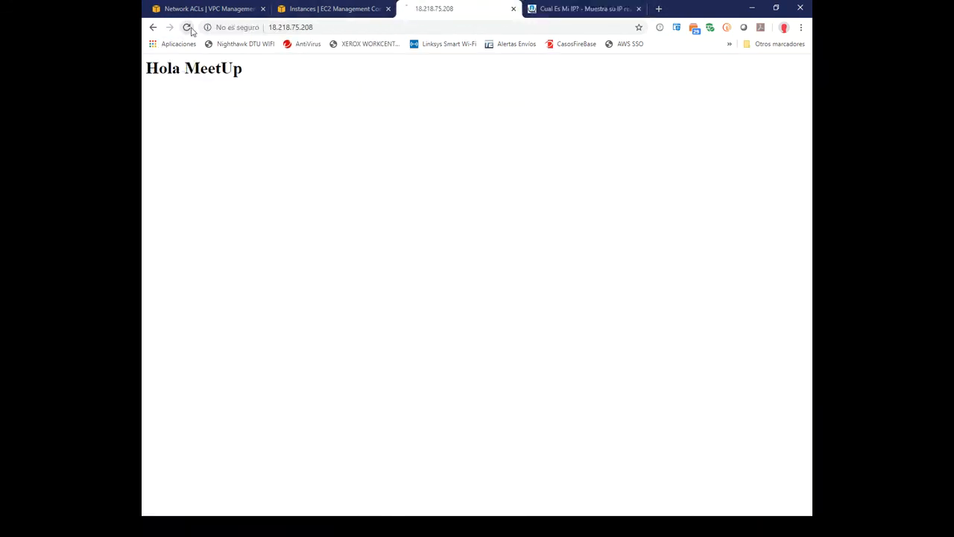
left_click(325, 11)
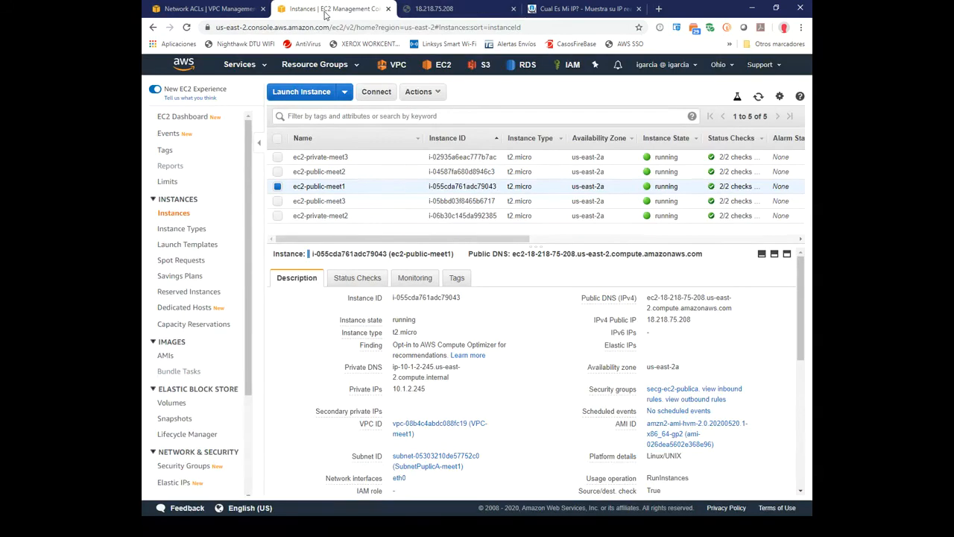
Add inbound rule 50 of type HTTP (80) to the restrictive network ACL.
key("ctrl+shift+Tab")
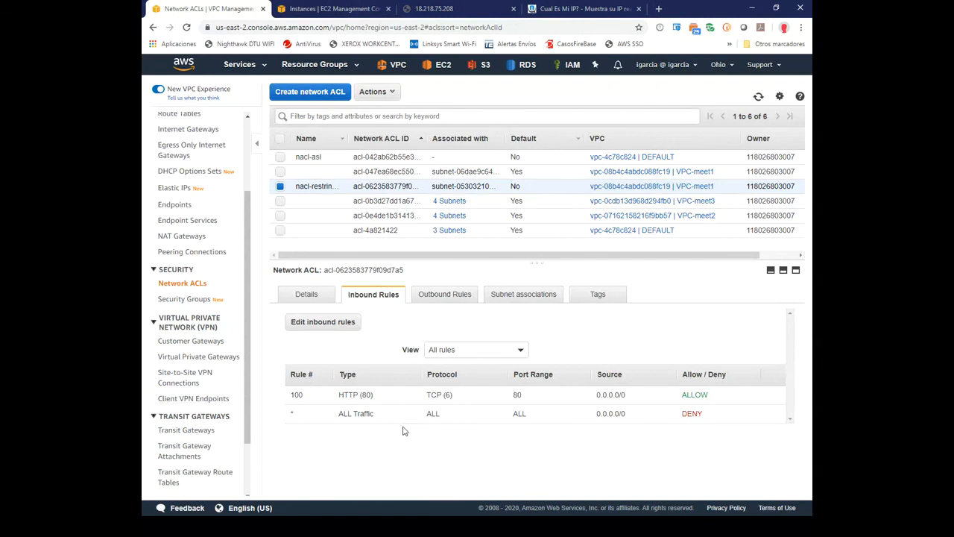
left_click(326, 325)
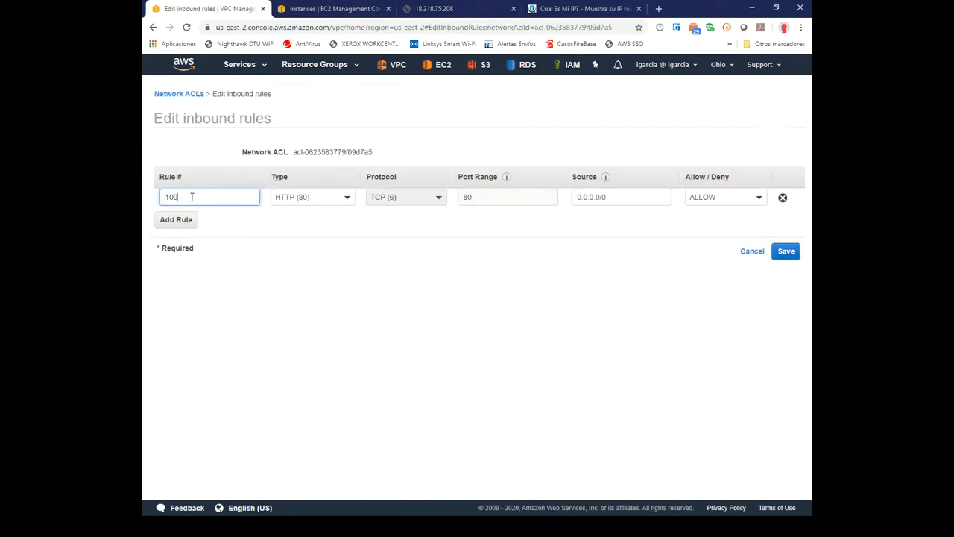
left_click(186, 220)
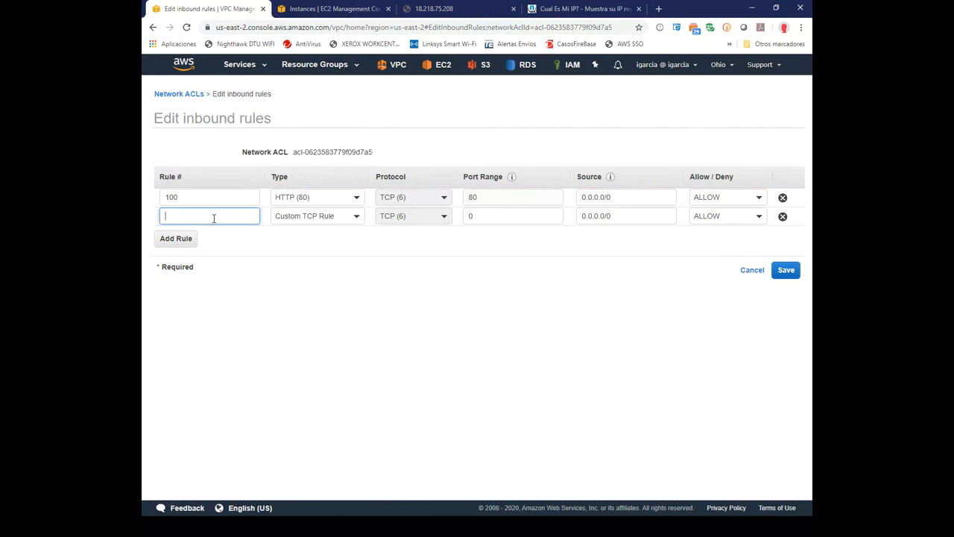
type("50")
left_click(355, 218)
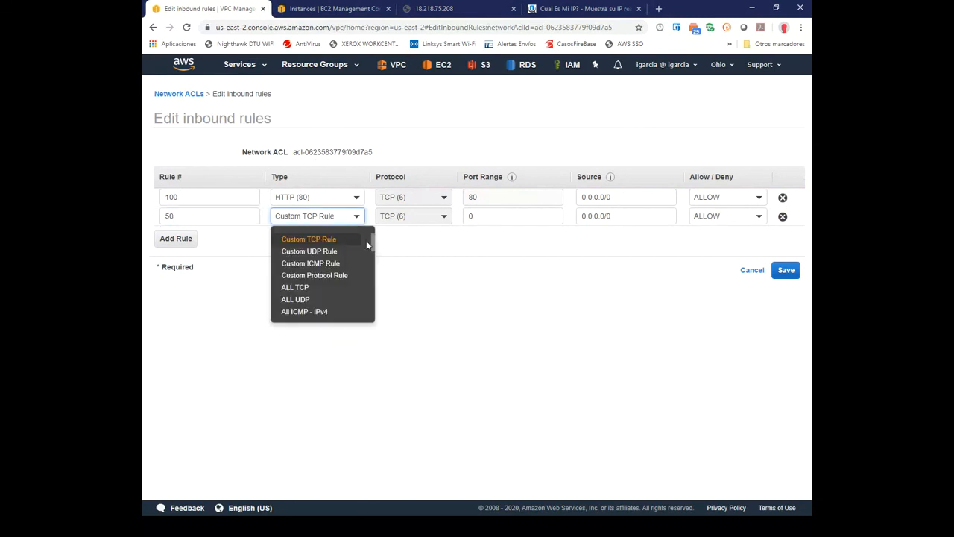
scroll(366, 244, "down", 3)
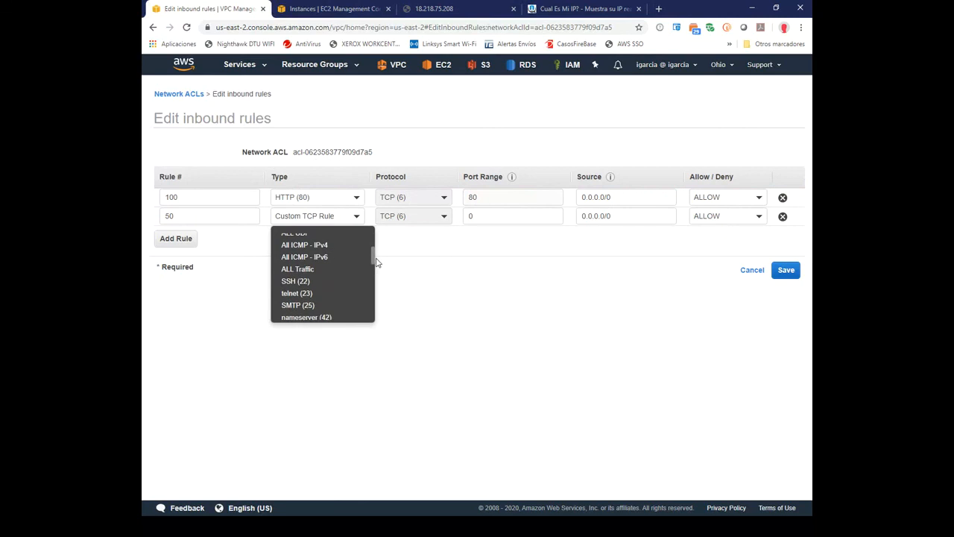
scroll(374, 261, "down", 3)
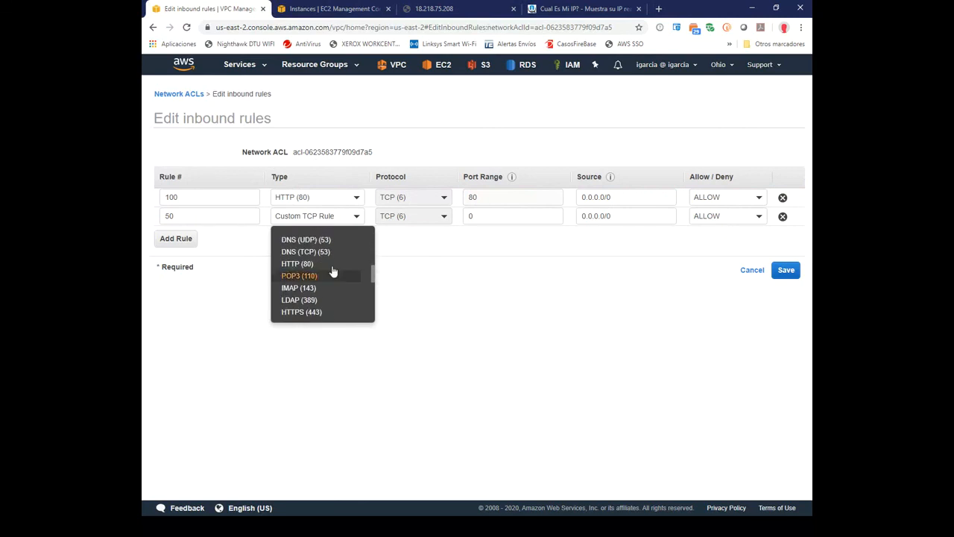
left_click(306, 265)
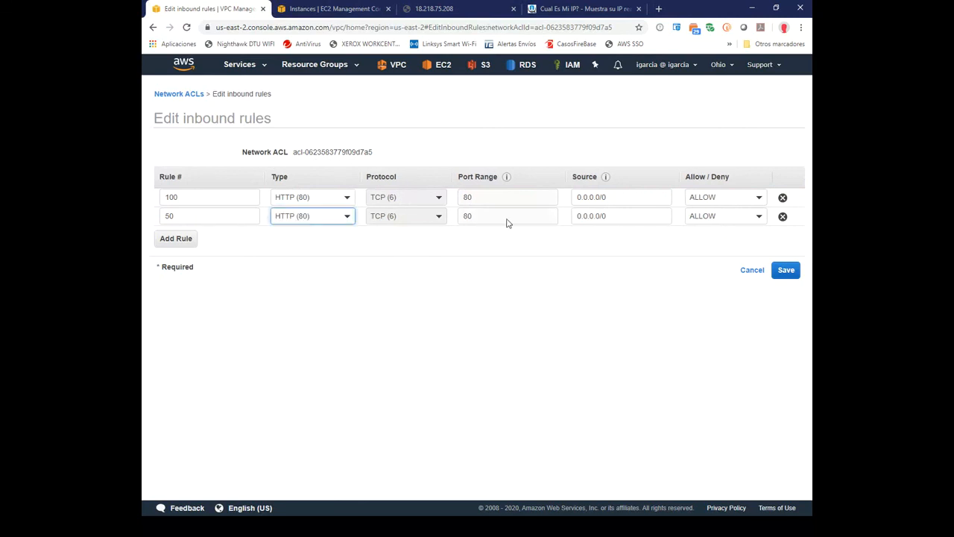
left_click(615, 216)
left_click_drag(616, 216, 573, 220)
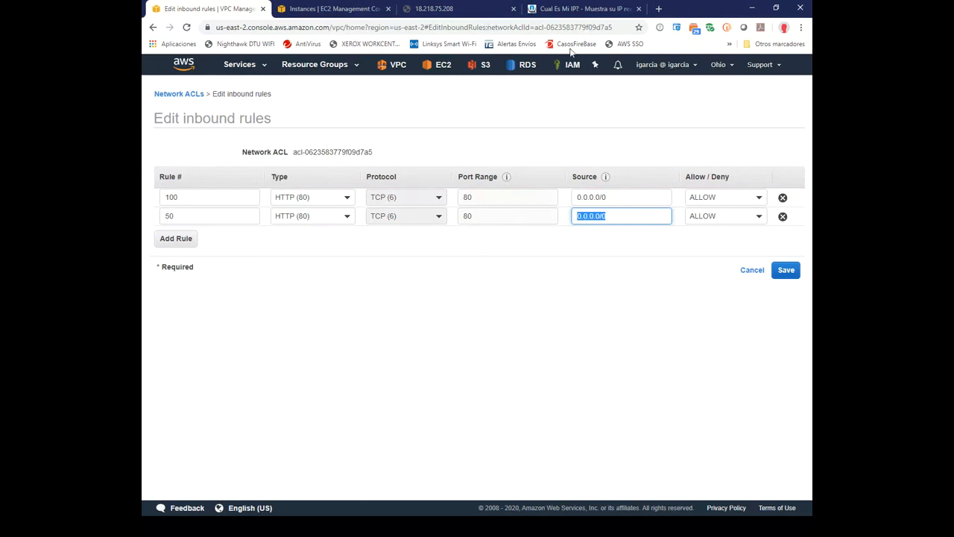
left_click(576, 9)
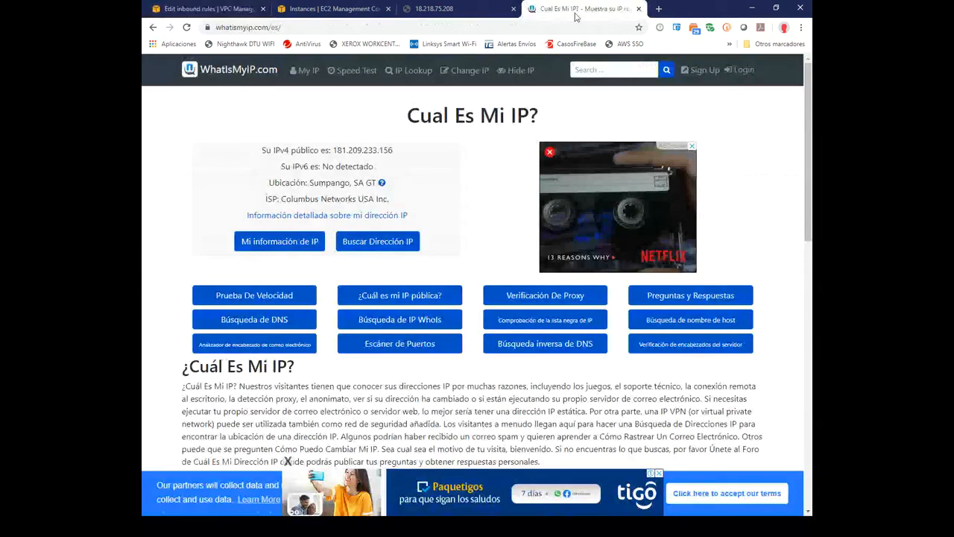
left_click_drag(332, 150, 396, 151)
key("ctrl+c")
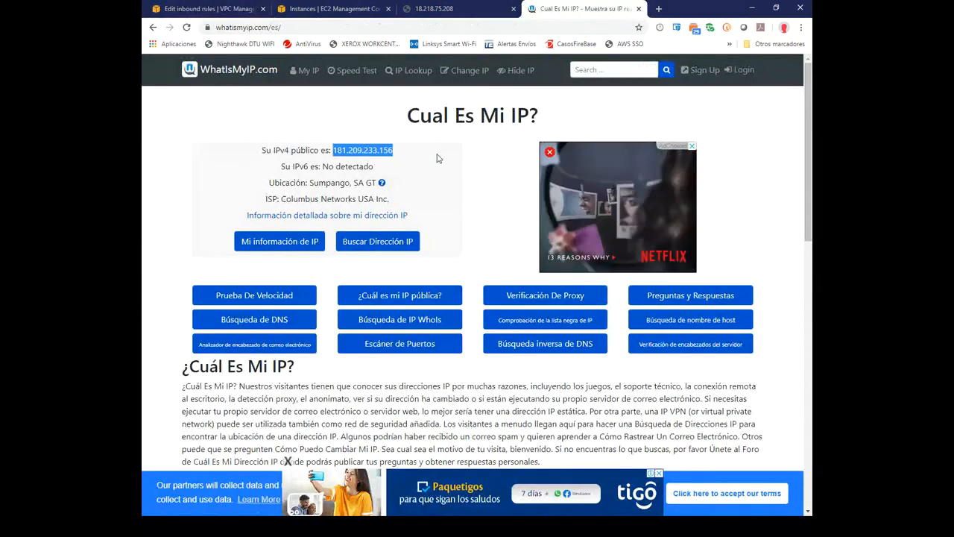
left_click(227, 9)
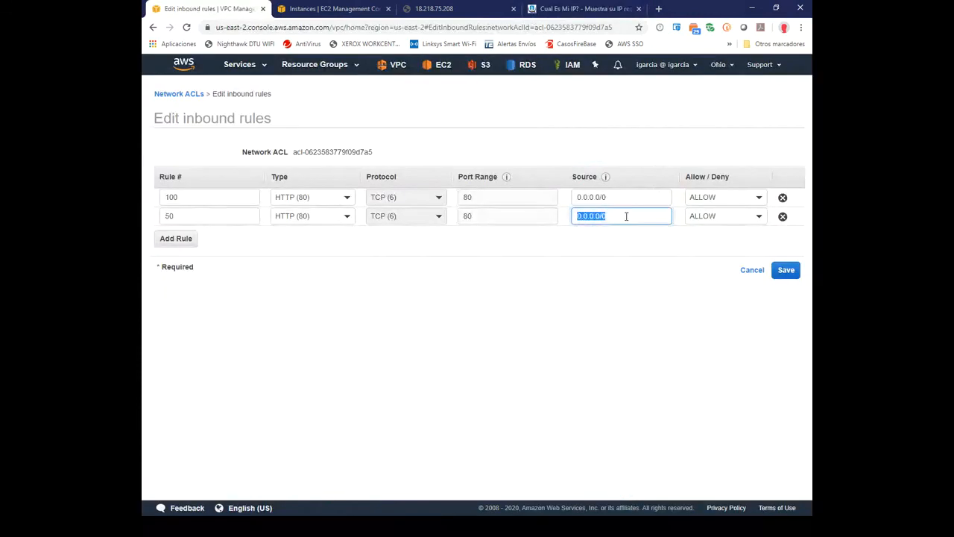
left_click(624, 217)
key("ctrl+a")
key("ctrl+v")
left_click(750, 216)
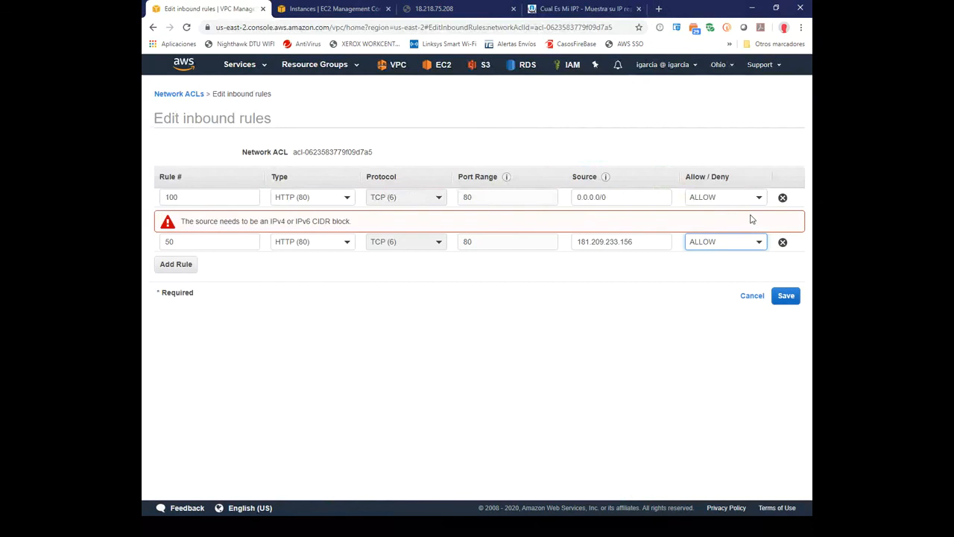
left_click(636, 242)
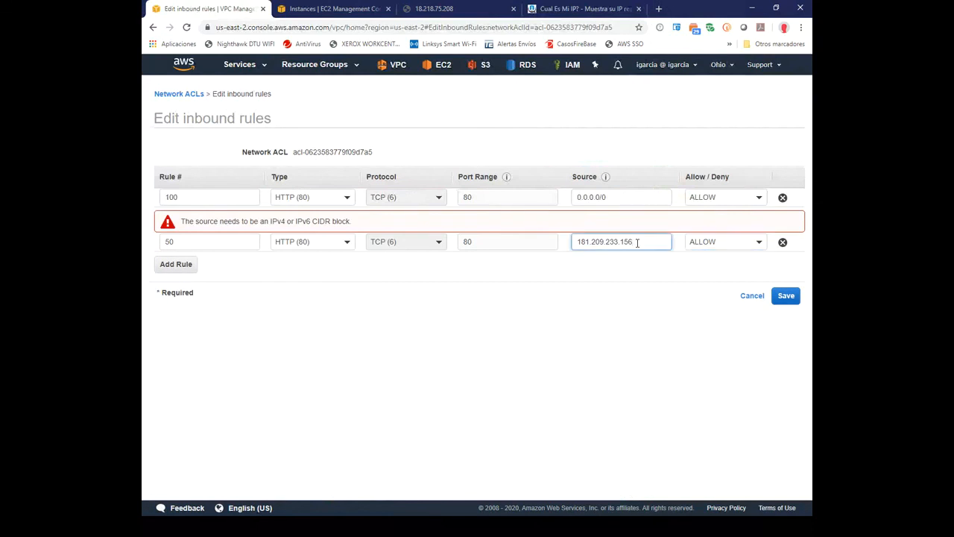
type("/32")
left_click_drag(645, 241, 633, 241)
type("24")
left_click_drag(618, 241, 579, 240)
left_click(650, 241)
key("BackSpace")
key("BackSpace")
type("32")
Set inbound rule 50 to DENY and save the network ACL's inbound rules.
left_click(714, 244)
left_click(719, 218)
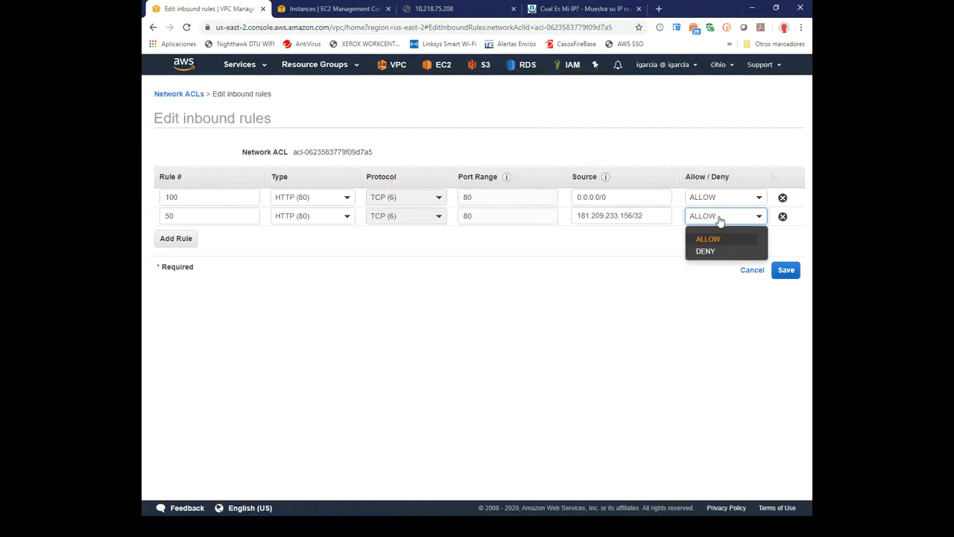
left_click(709, 253)
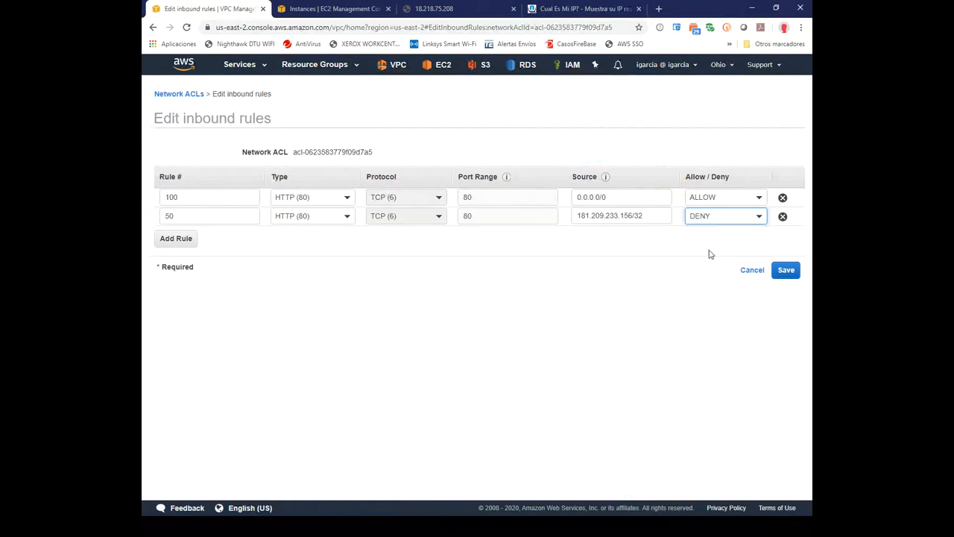
left_click(789, 270)
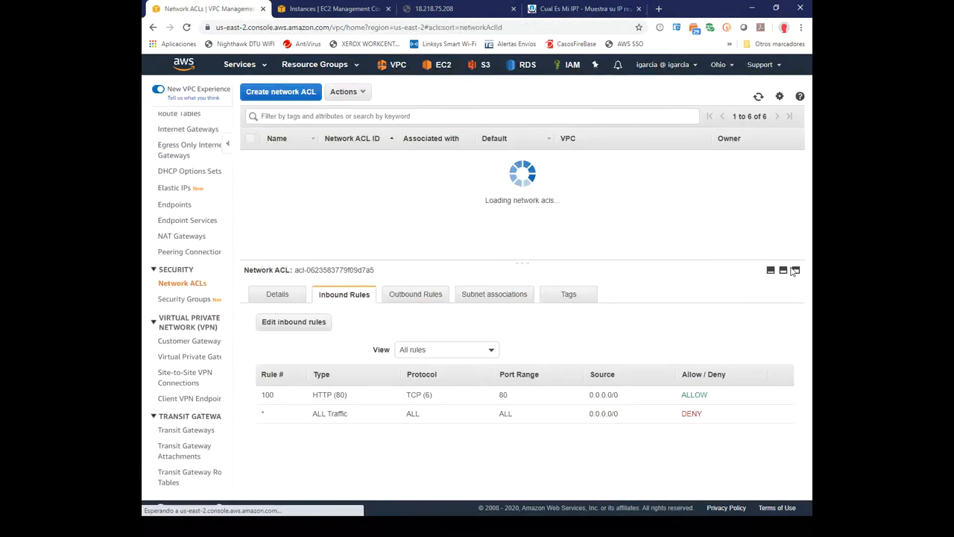
Reload the web page at 18.218.75.208 to test the deny rule, and retry the connection.
left_click(469, 12)
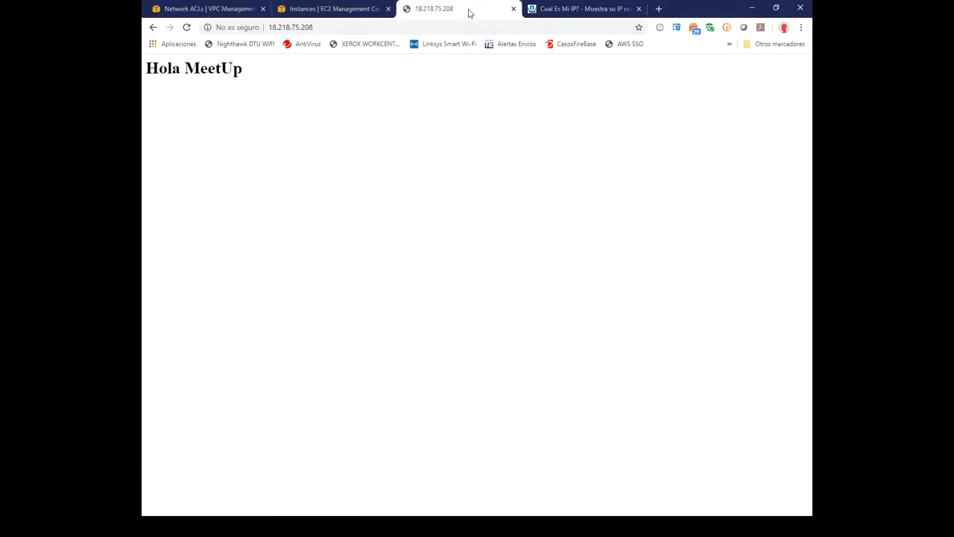
left_click(186, 27)
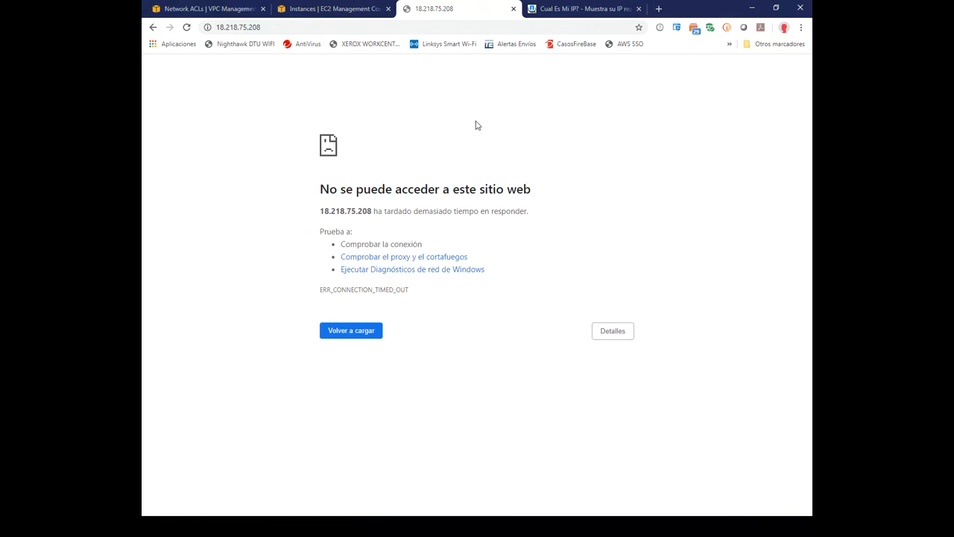
key("F5")
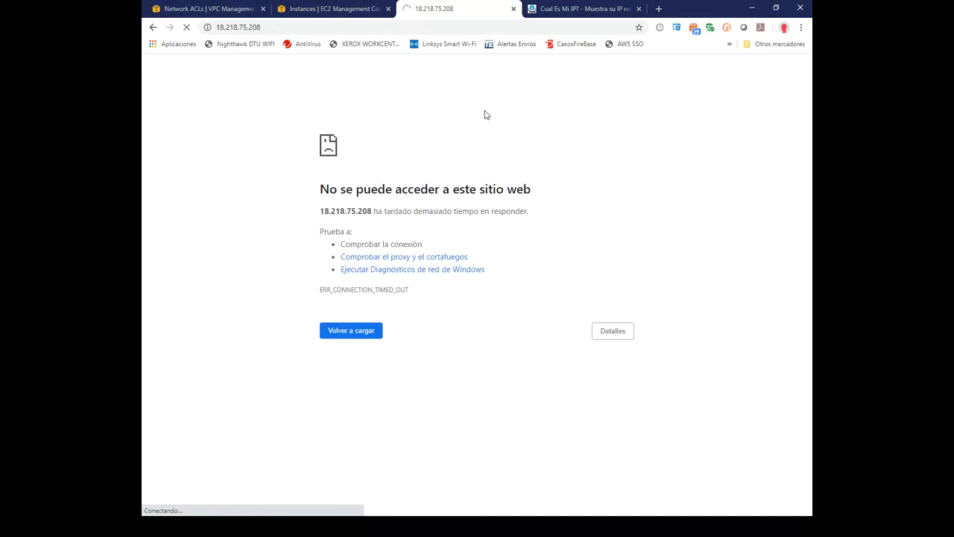
Review the restrictive network ACL's inbound rules in edit mode and leave without changing them.
left_click(326, 10)
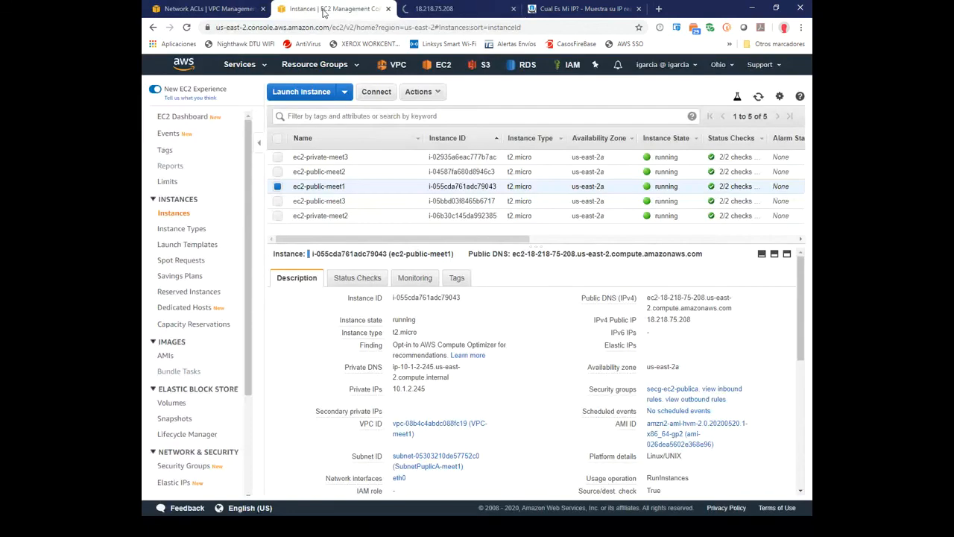
left_click(214, 12)
left_click(328, 329)
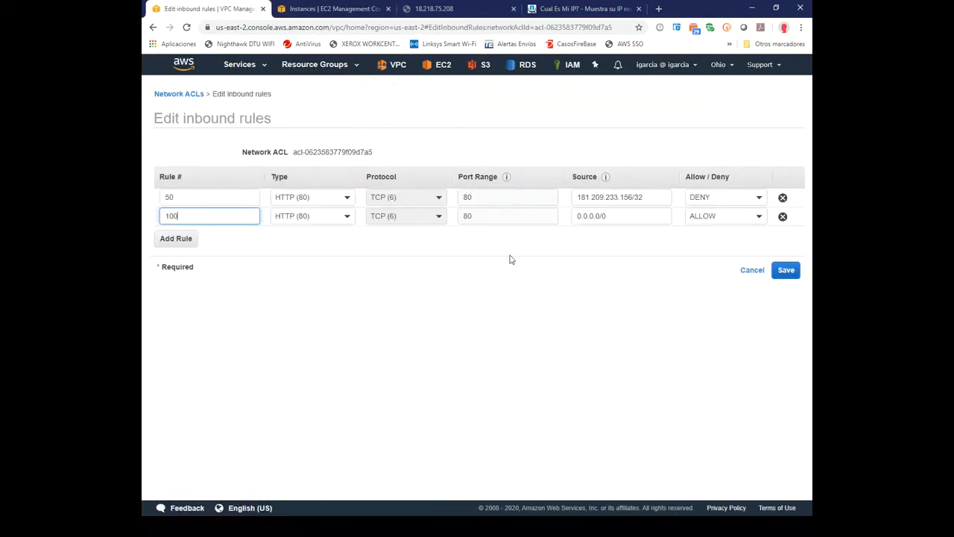
left_click(753, 271)
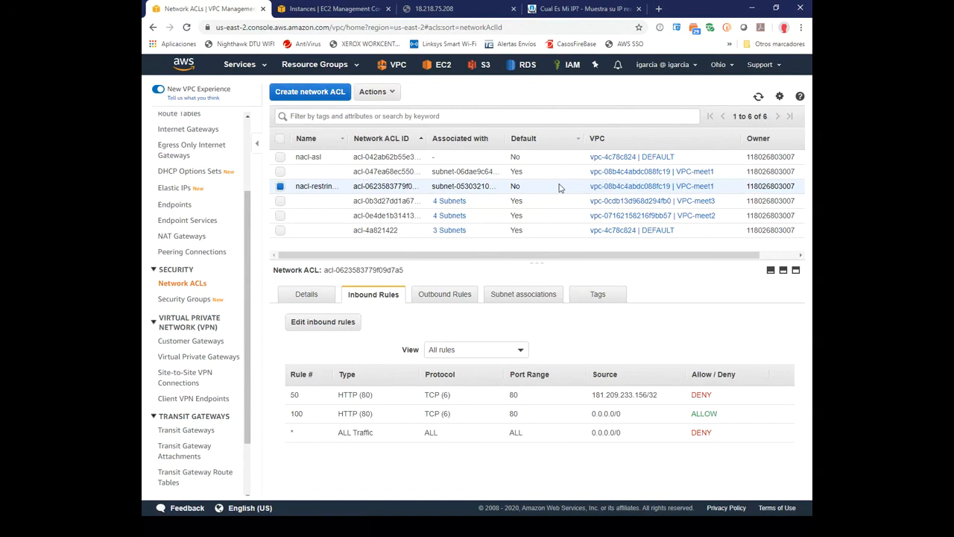
Associate the public subnet 10.1.2.0/24 with VPC-meet1's default network ACL and save the subnet associations.
left_click(469, 172)
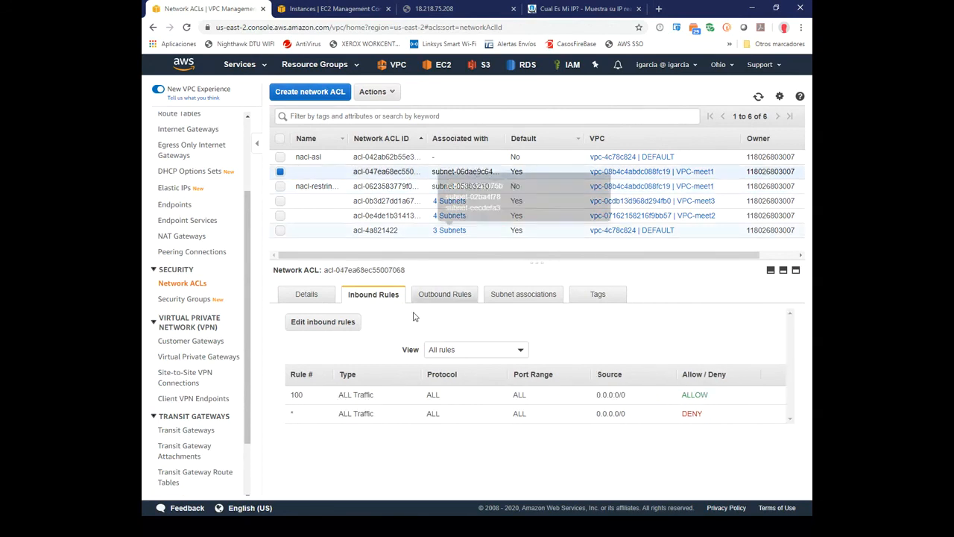
left_click(510, 296)
left_click(333, 315)
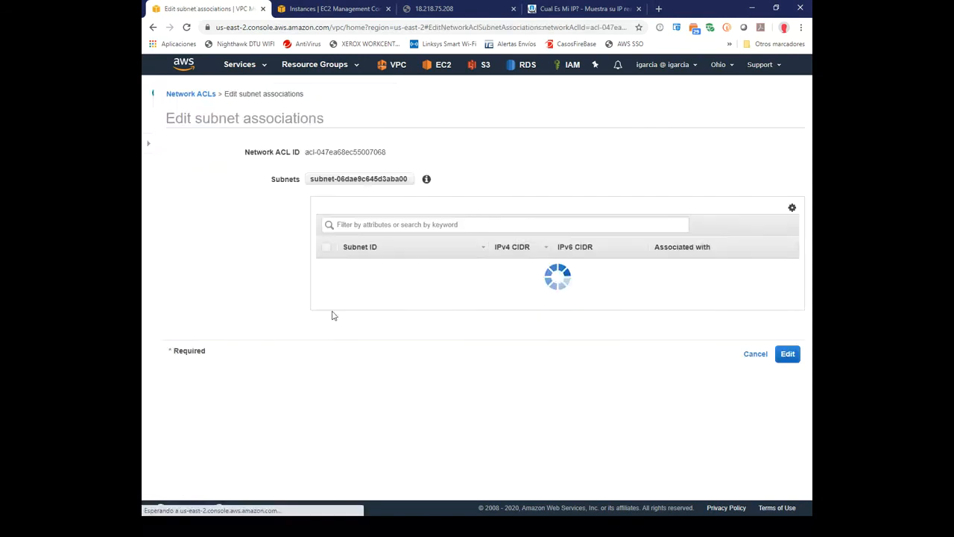
left_click(315, 266)
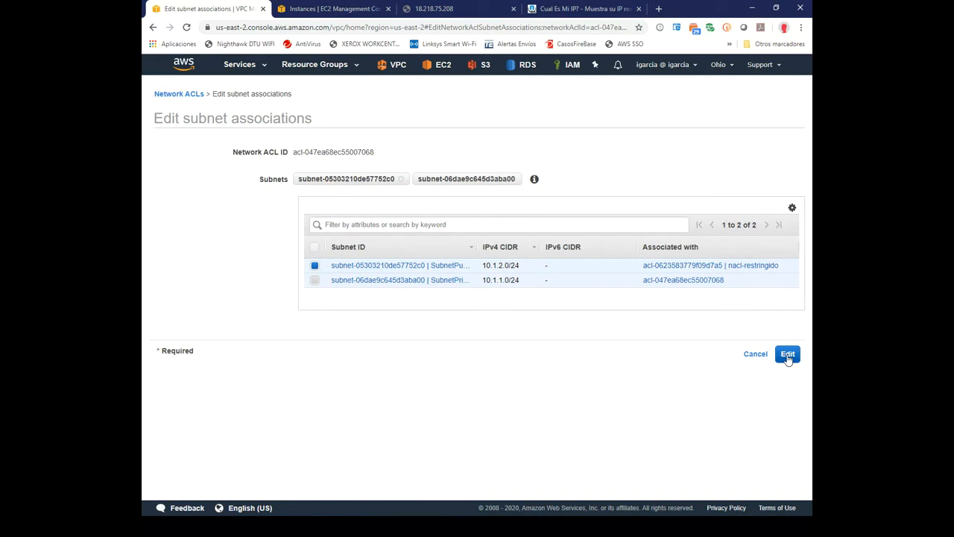
left_click(788, 355)
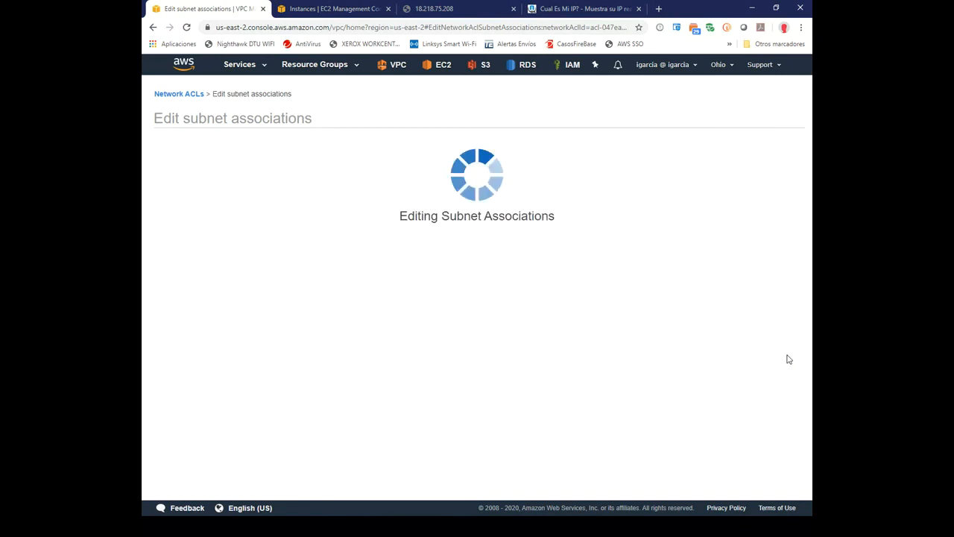
Review the inbound and outbound rules of the restrictive network ACL in VPC-meet1.
left_click(309, 185)
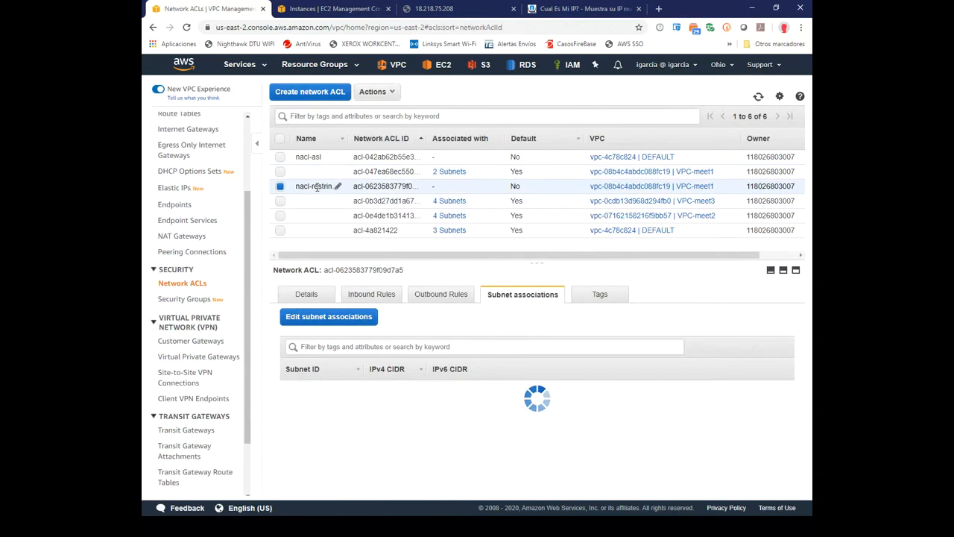
left_click(366, 295)
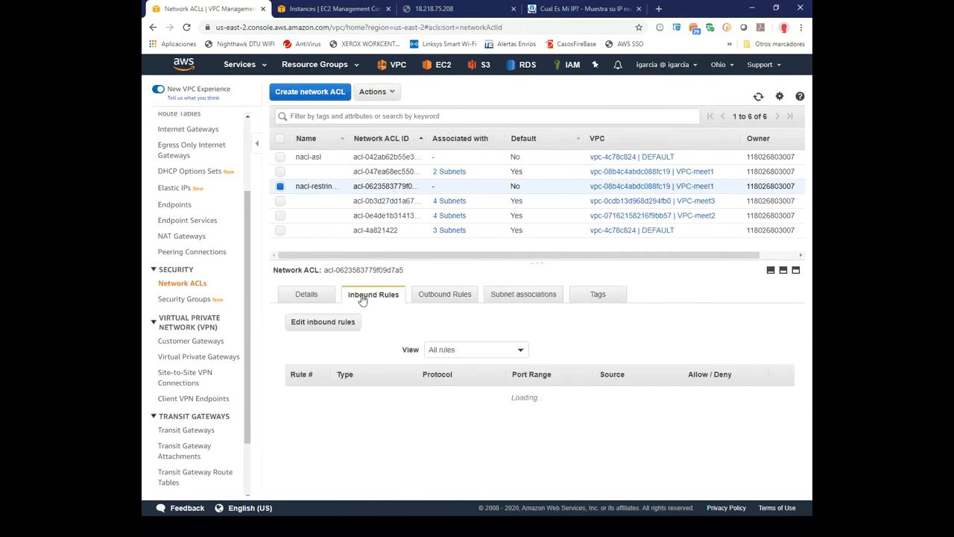
left_click(437, 299)
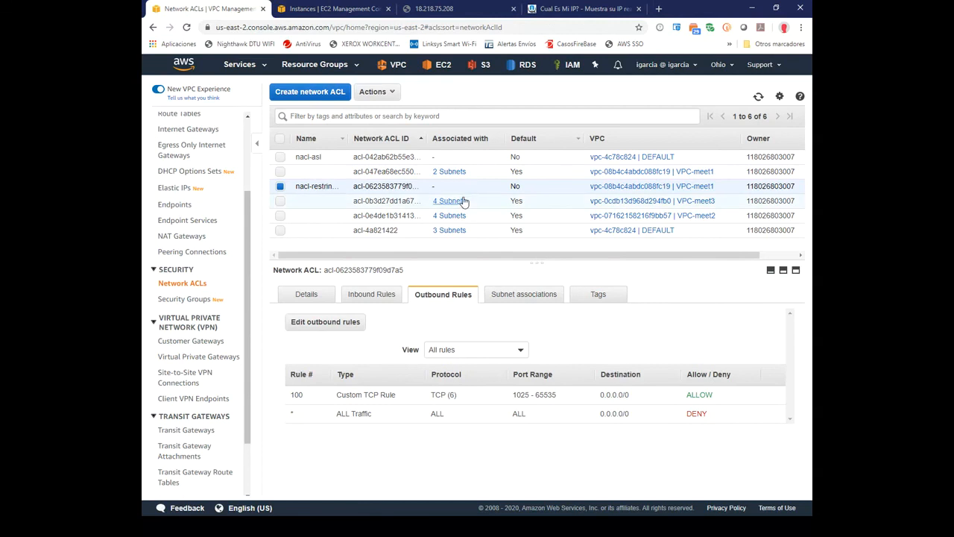
Reload the web page at 18.218.75.208 to test HTTP access under the default network ACL.
left_click(469, 9)
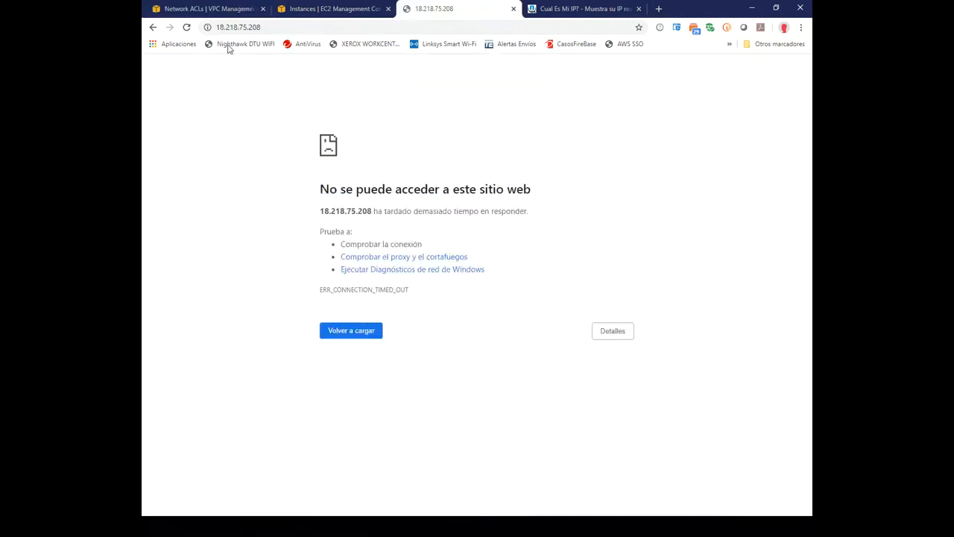
left_click(187, 27)
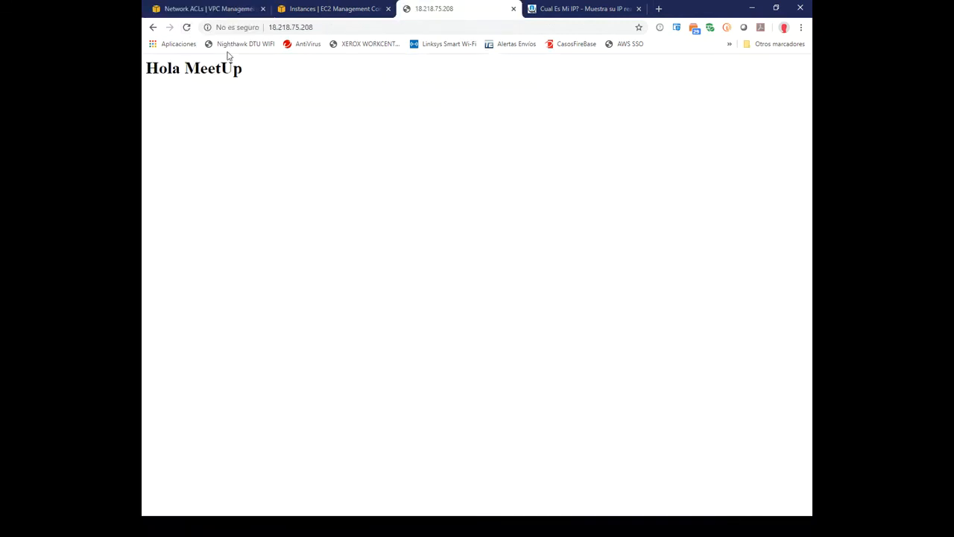
left_click(187, 28)
Check the existing EC2 instances and examine the details of the subnet SubnetPrivateA-meet1.
left_click(334, 10)
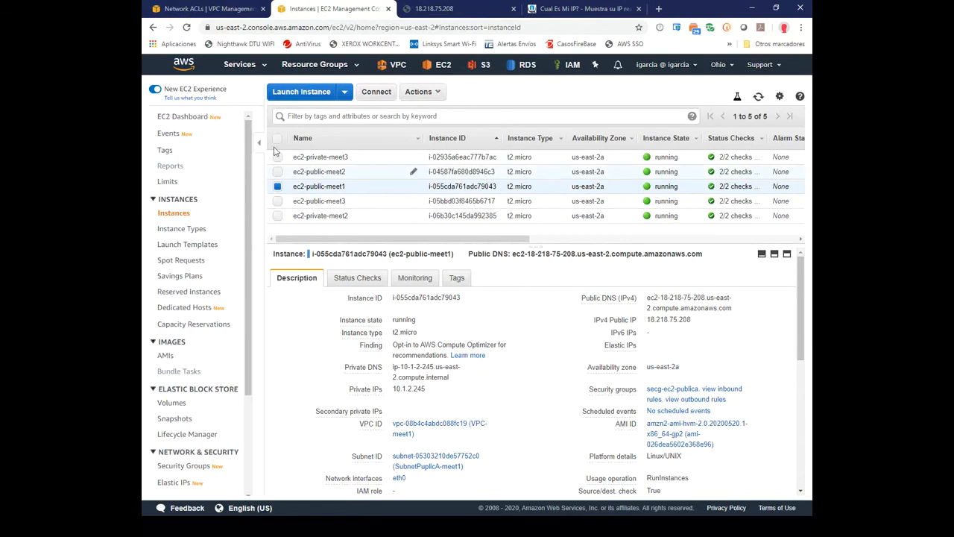
left_click(209, 8)
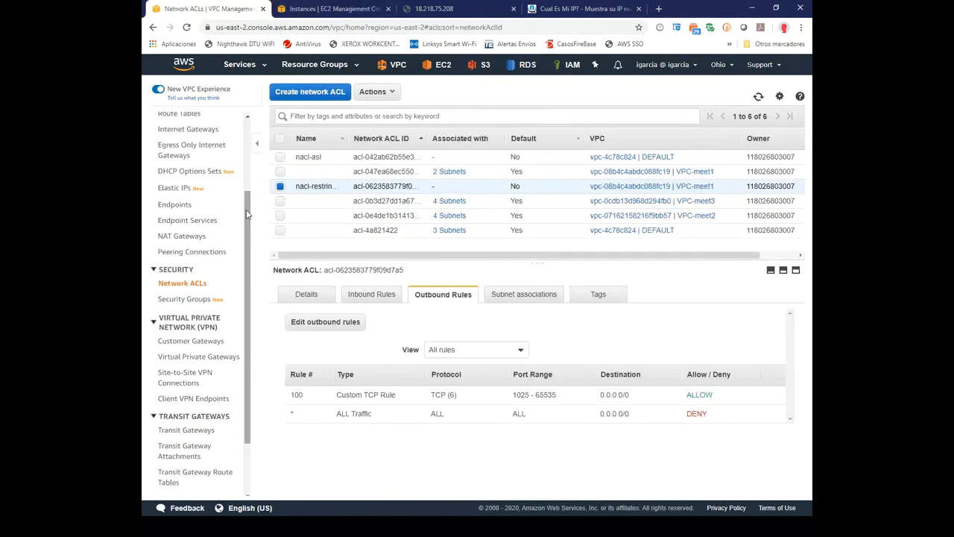
scroll(247, 215, "up", 3)
left_click(172, 206)
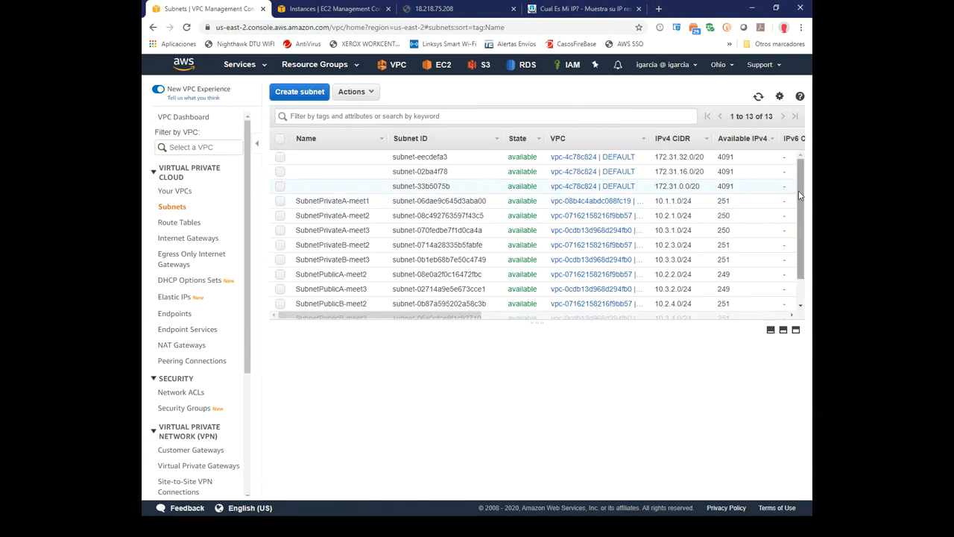
scroll(489, 302, "down", 2)
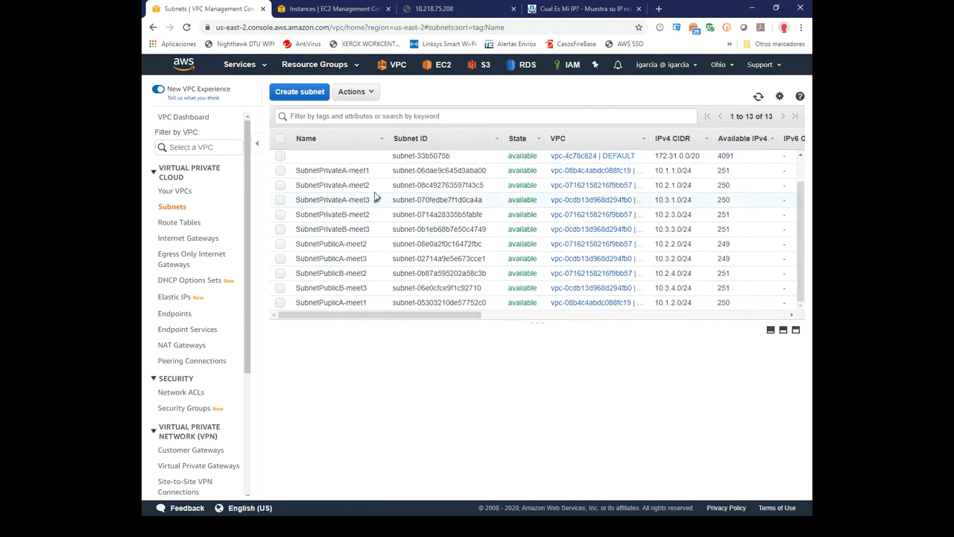
left_click(346, 171)
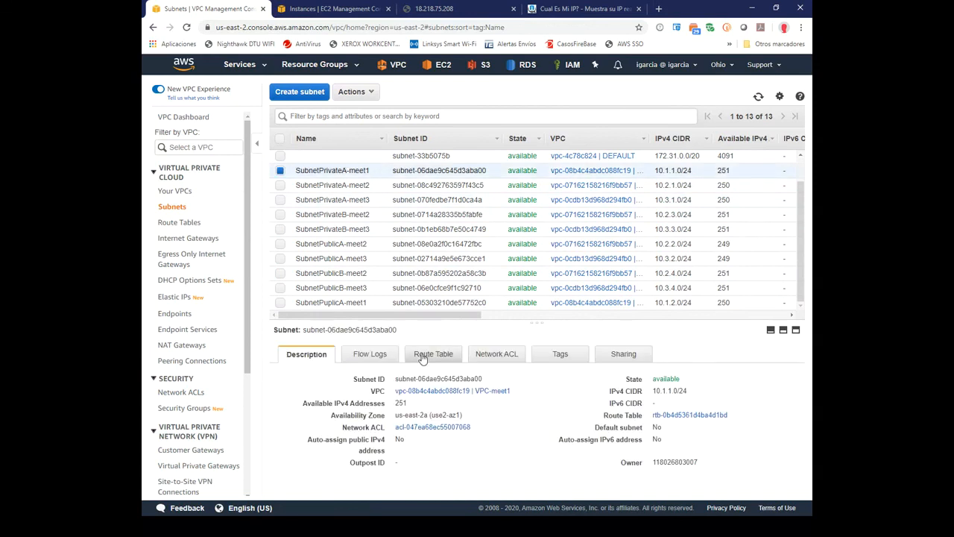
Start launching an EC2 instance with the 64-bit (x86) Amazon Linux 2 AMI and the t2.micro type.
left_click(445, 66)
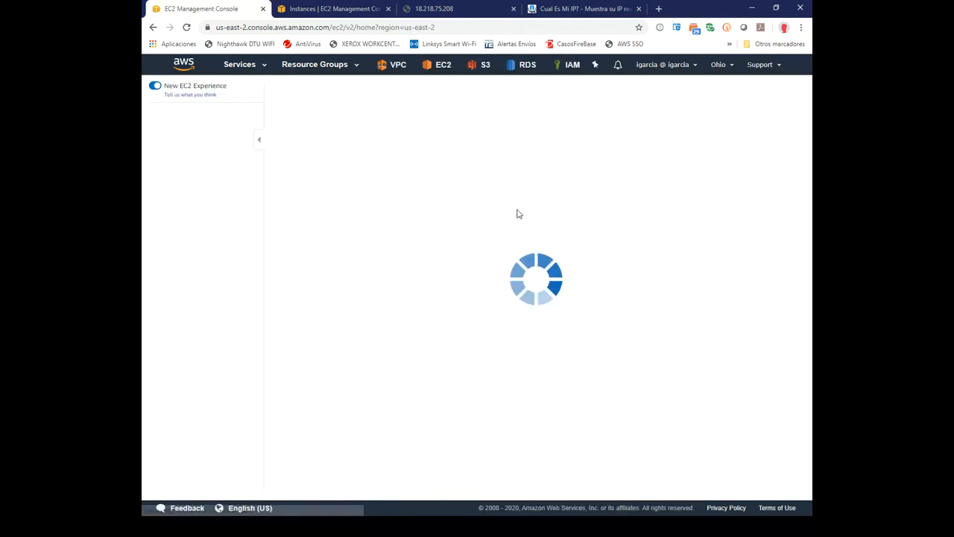
left_click(375, 175)
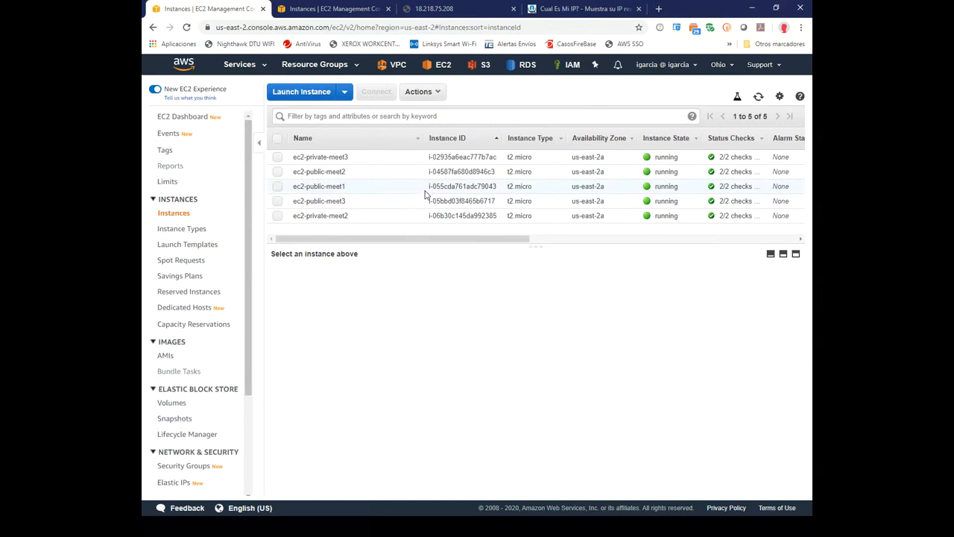
left_click(319, 98)
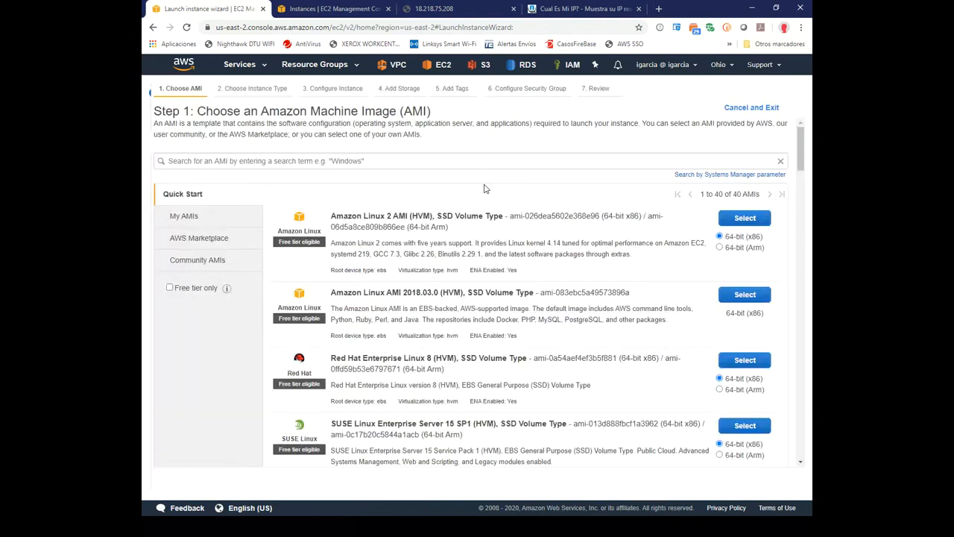
left_click(741, 217)
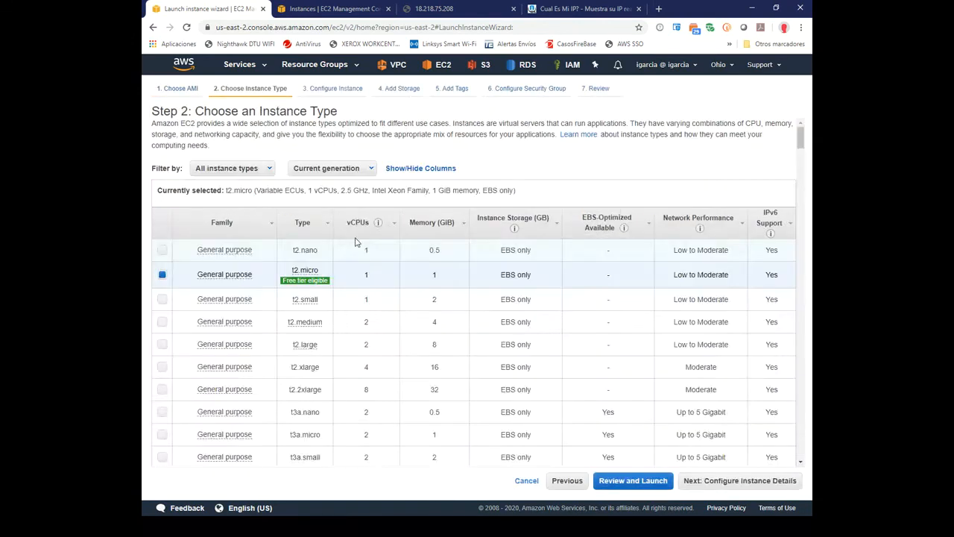
left_click(761, 483)
Place the instance in VPC-meet1 and the subnet SubnetPrivateA-meet1, keeping the other instance details at their defaults.
left_click(496, 206)
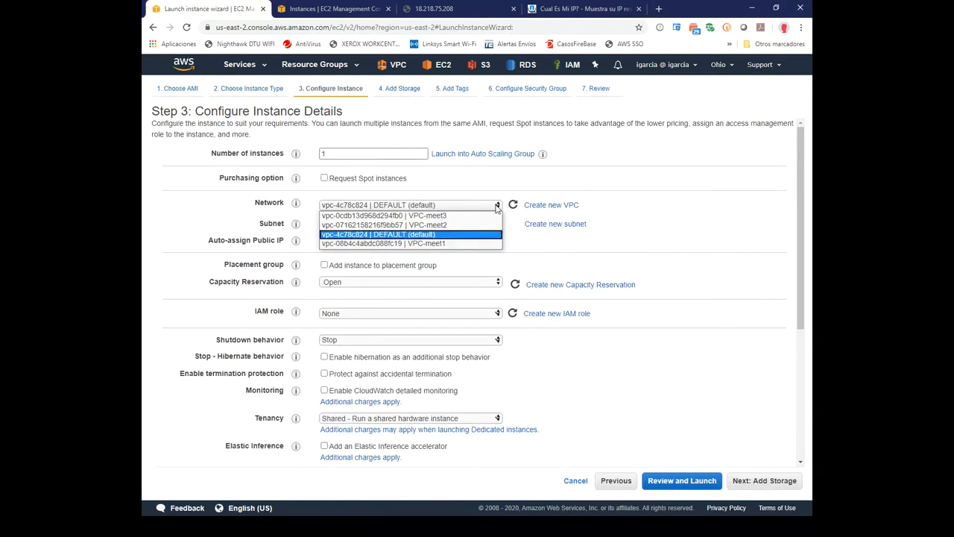
left_click(439, 244)
left_click(493, 224)
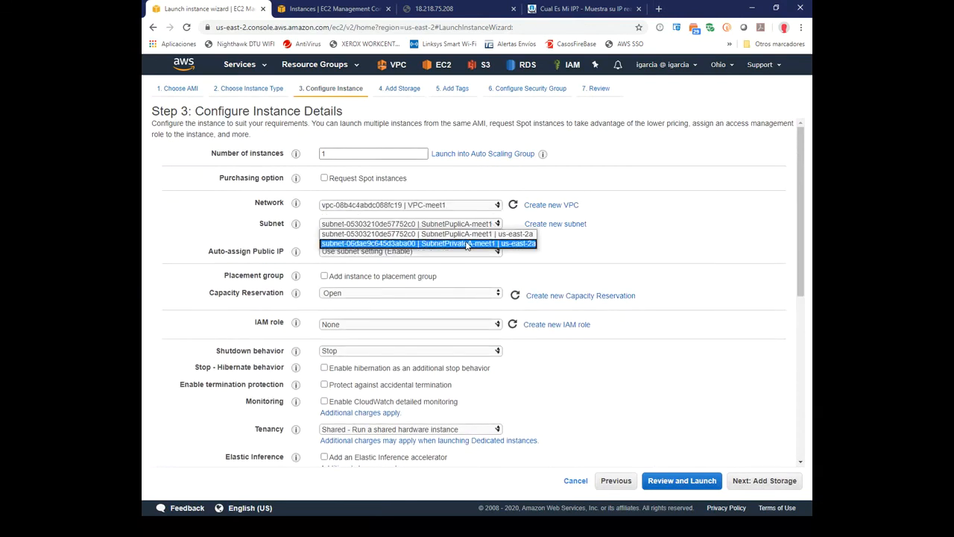
left_click(468, 244)
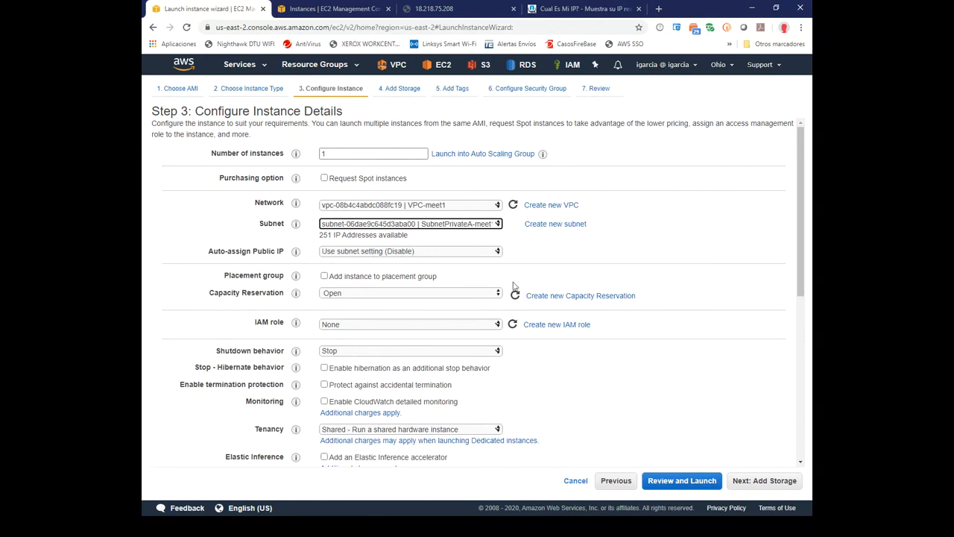
left_click_drag(803, 273, 798, 444)
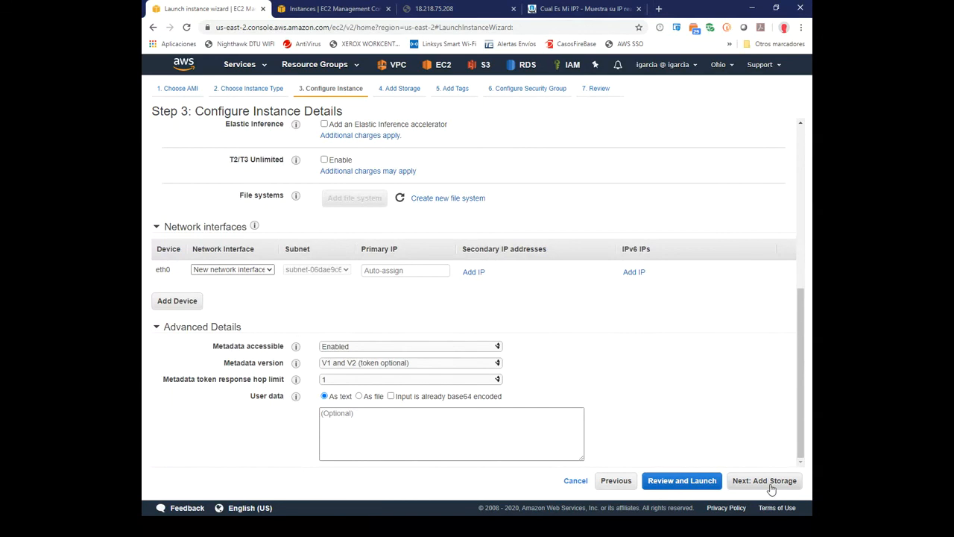
left_click(771, 486)
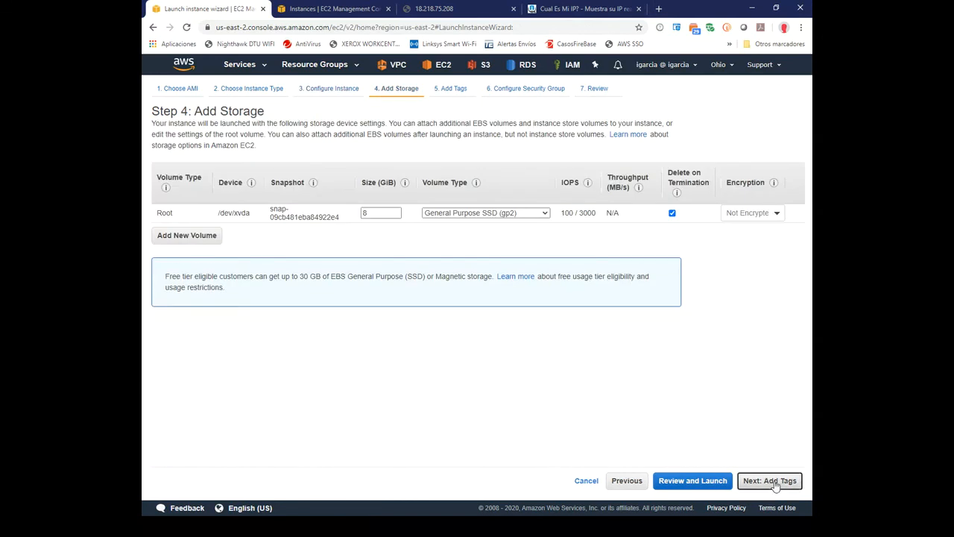
Keep the default storage and add a tag with key Name and value ec2-private-meet1 to the instance.
left_click(772, 481)
left_click(169, 254)
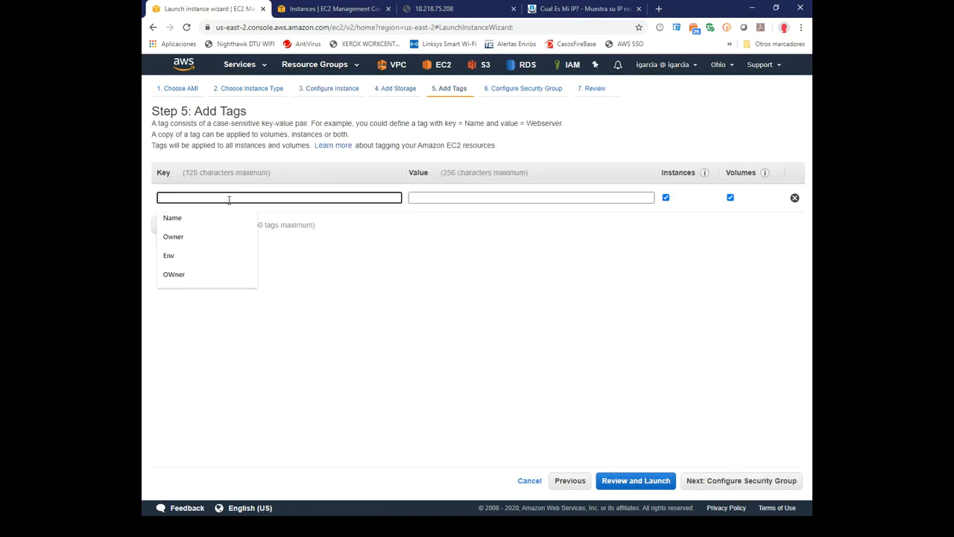
type("Name")
left_click(423, 199)
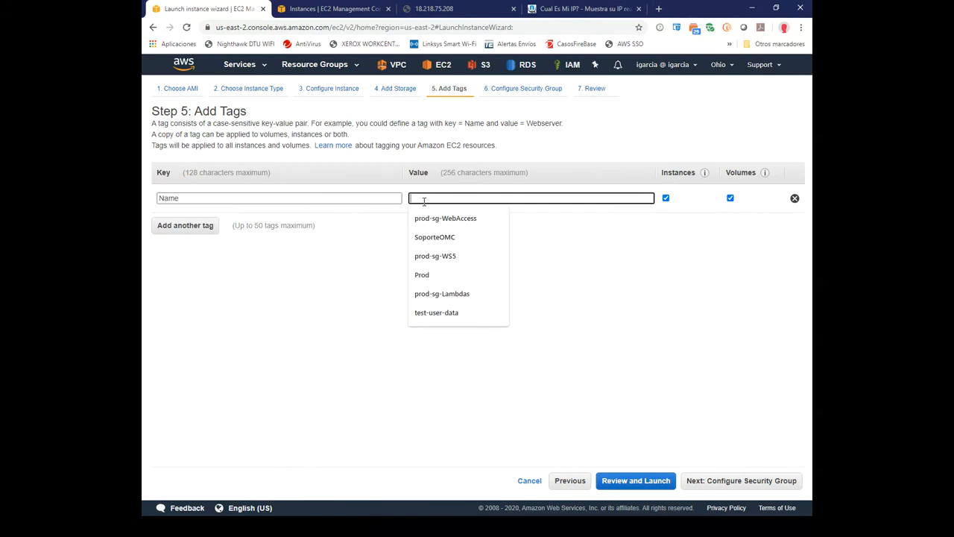
type("ec2-")
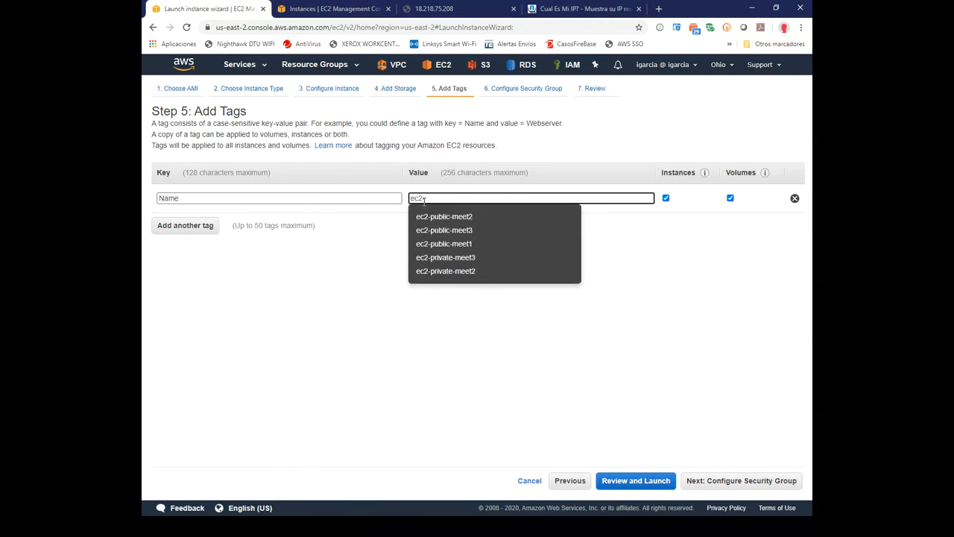
type("private")
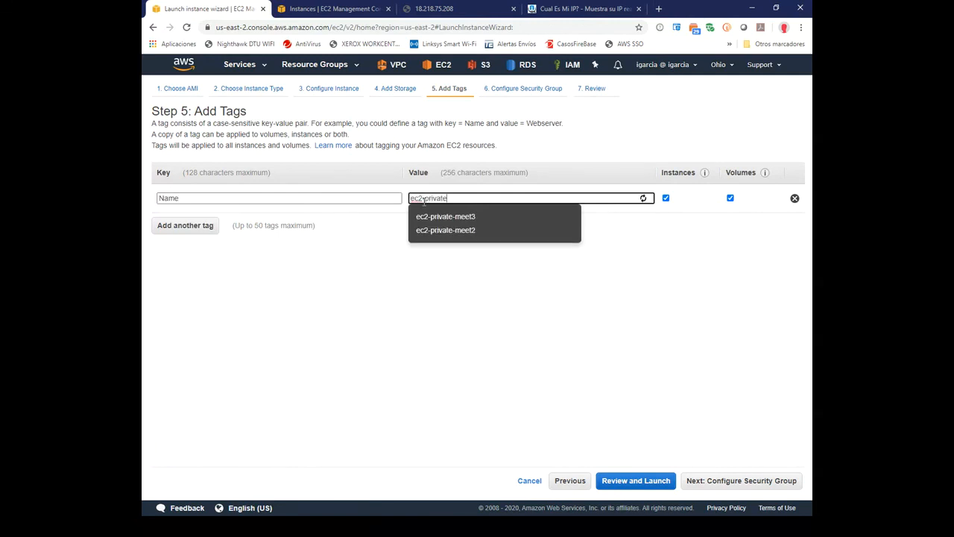
type("-meet1")
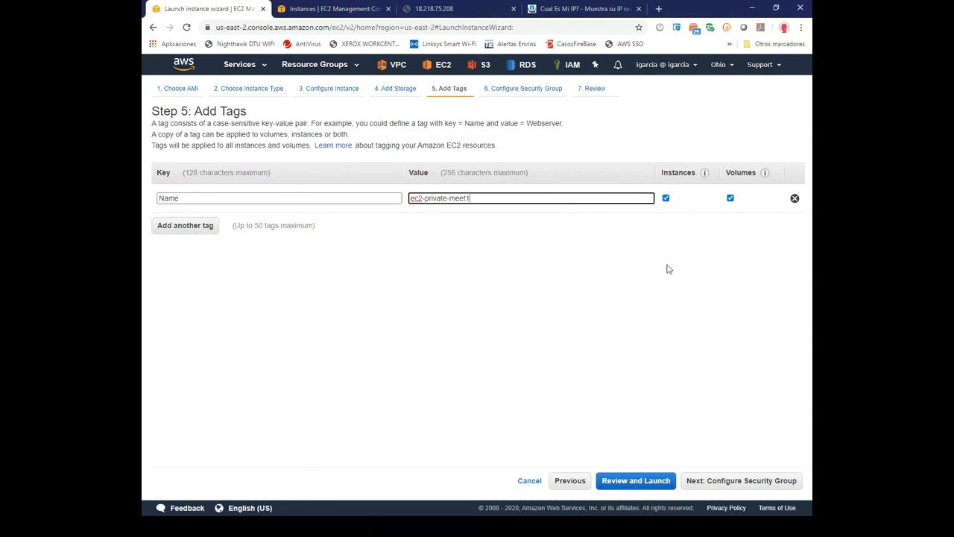
left_click(768, 409)
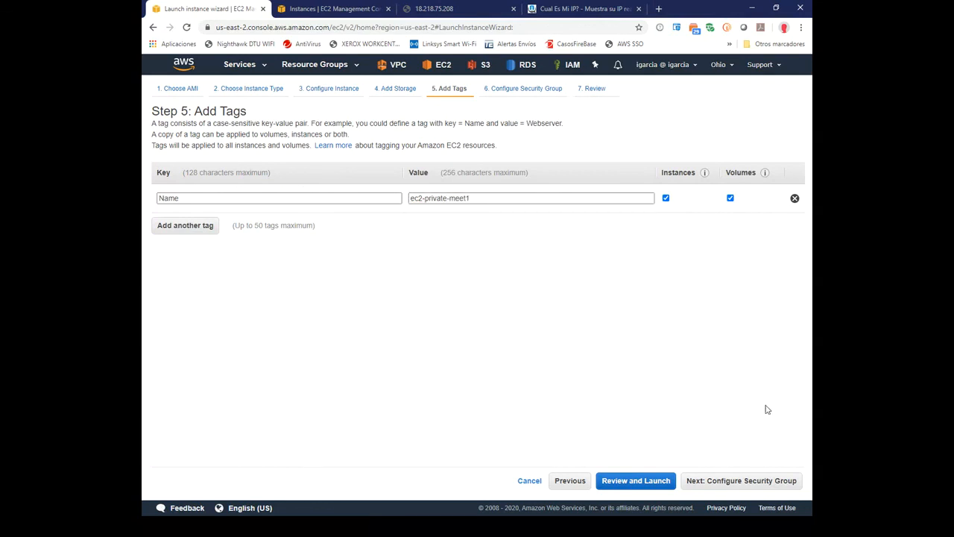
left_click(757, 481)
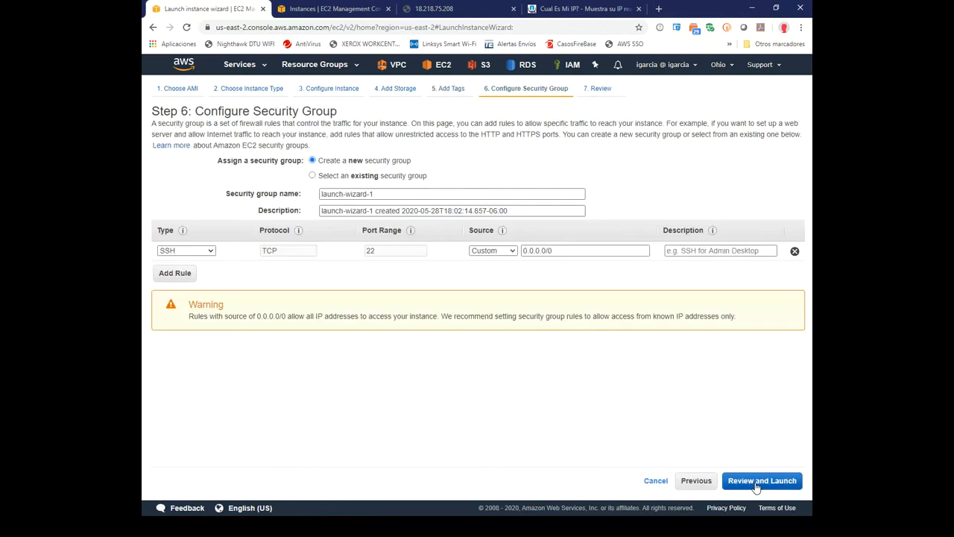
Check the inbound rules of the existing security group secg-ec2-publica and return to creating a new group.
left_click(312, 176)
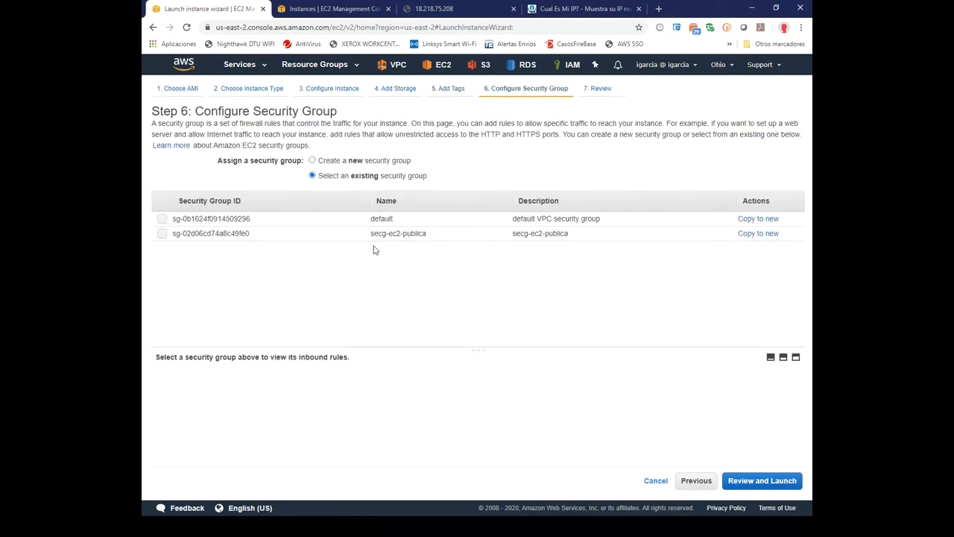
left_click(228, 233)
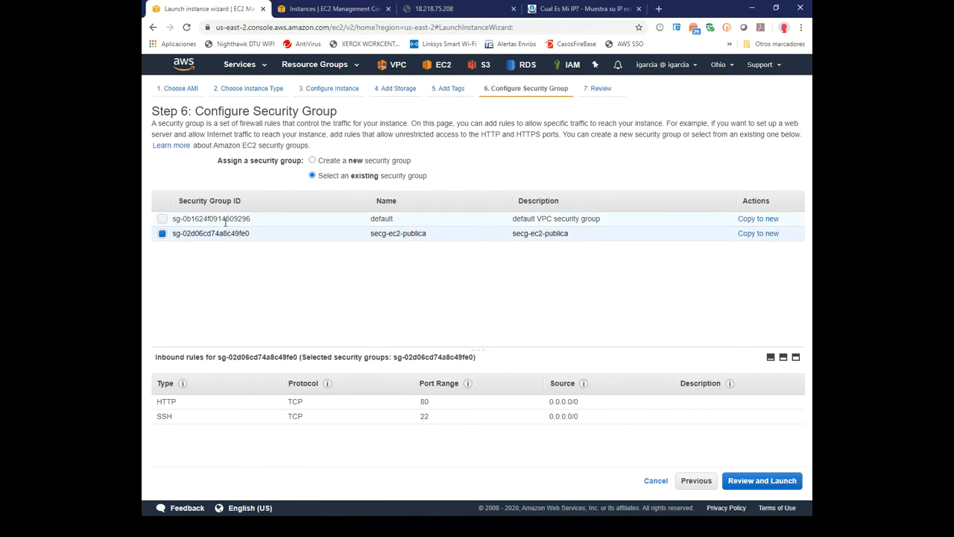
left_click(313, 161)
Name the new security group secg-ec2-private and copy that name.
triple_click(400, 190)
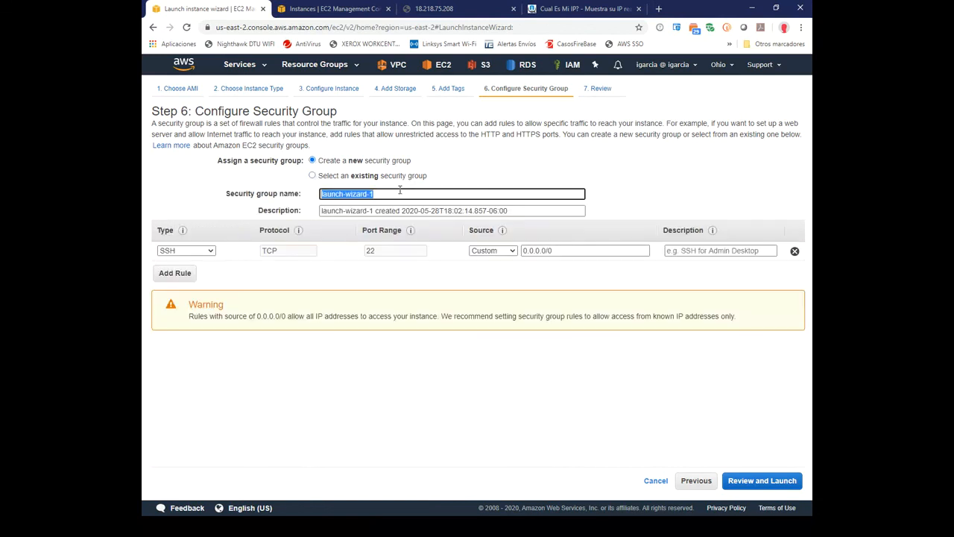
type("secg")
type("-prod")
key("BackSpace")
key("BackSpace")
key("BackSpace")
key("BackSpace")
type("ec2-private")
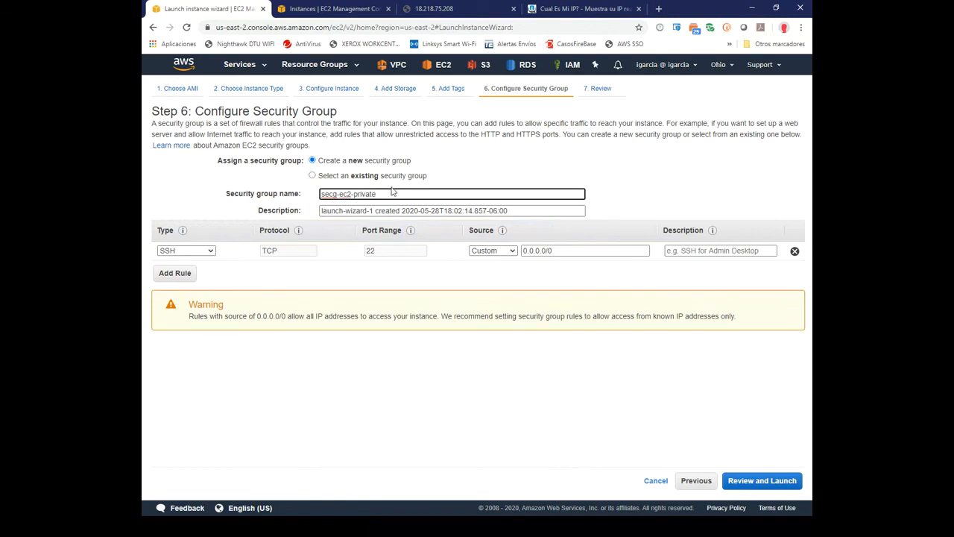
left_click_drag(377, 194, 316, 196)
key("ctrl+c")
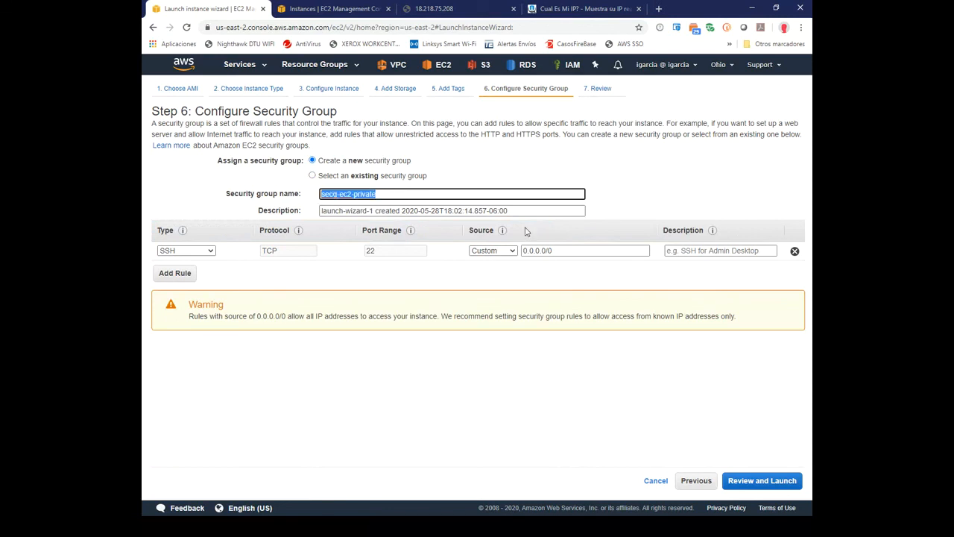
Set the security group description to secg-ec2-private and restrict the SSH rule's source to 10.1.0.0/16.
key("Tab")
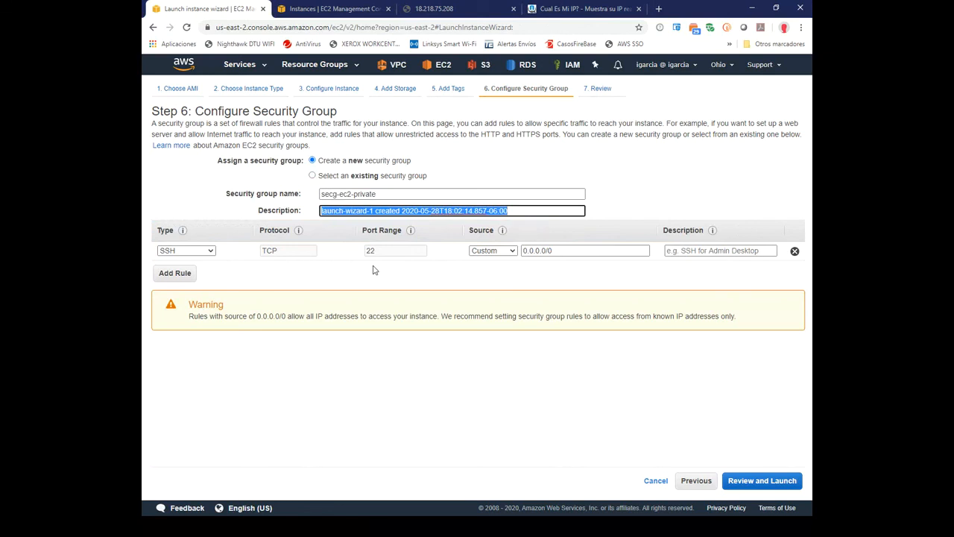
key("ctrl+v")
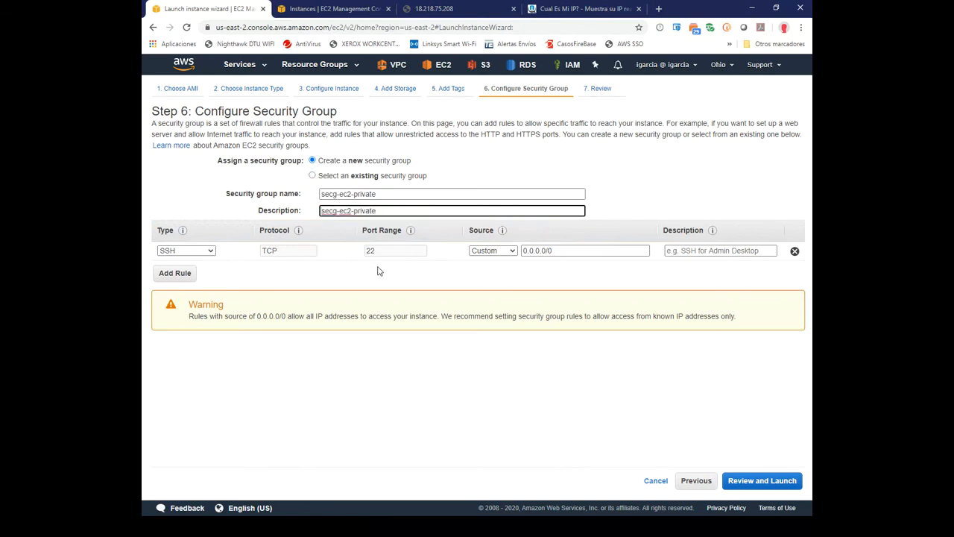
left_click(566, 250)
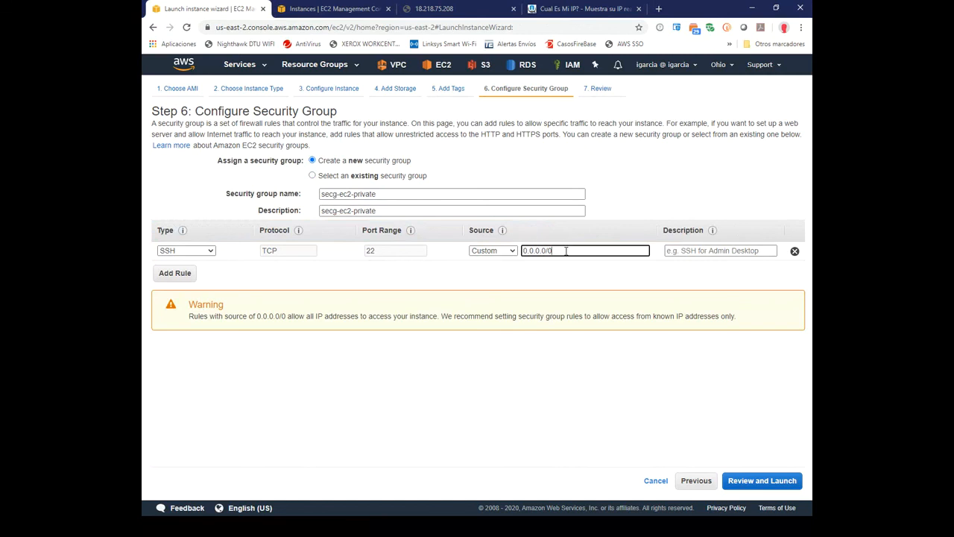
left_click_drag(565, 251, 521, 253)
type("10")
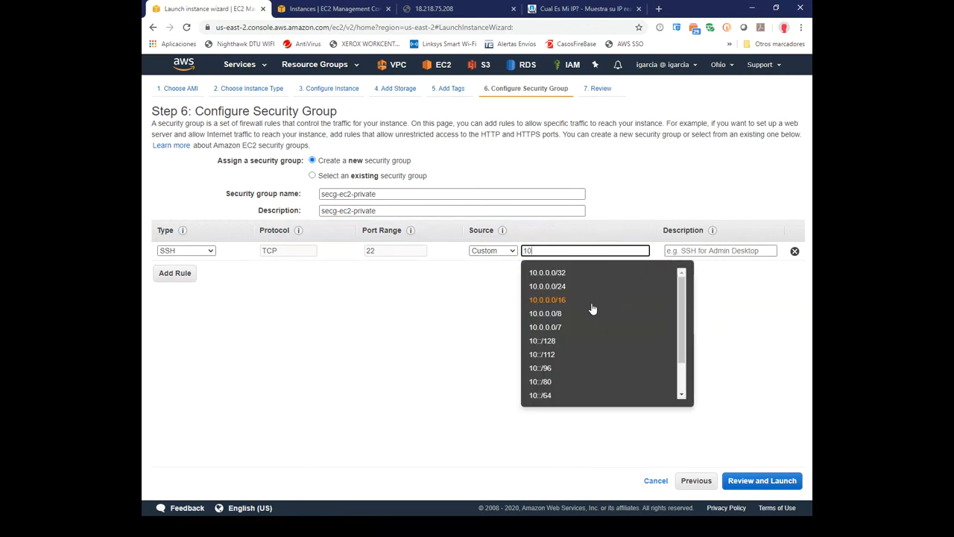
type(".")
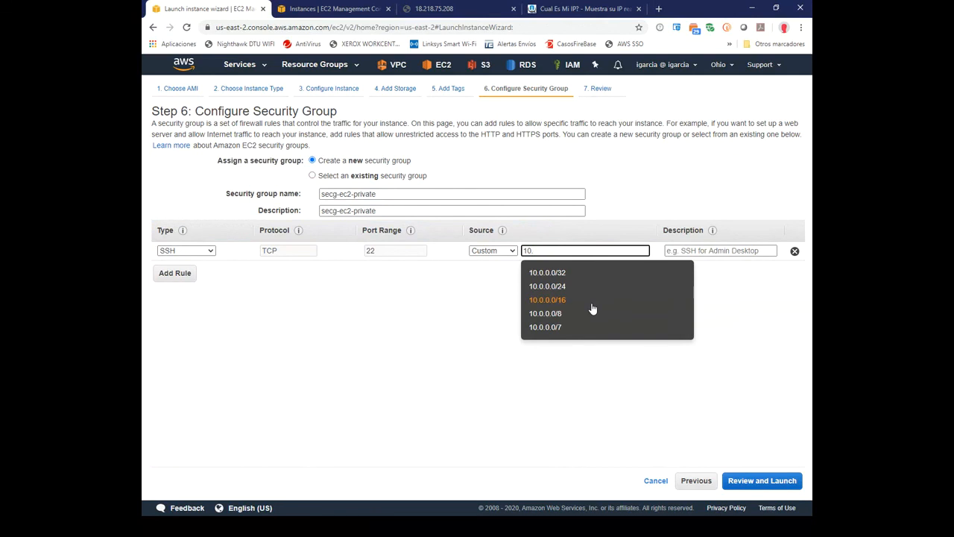
type("1")
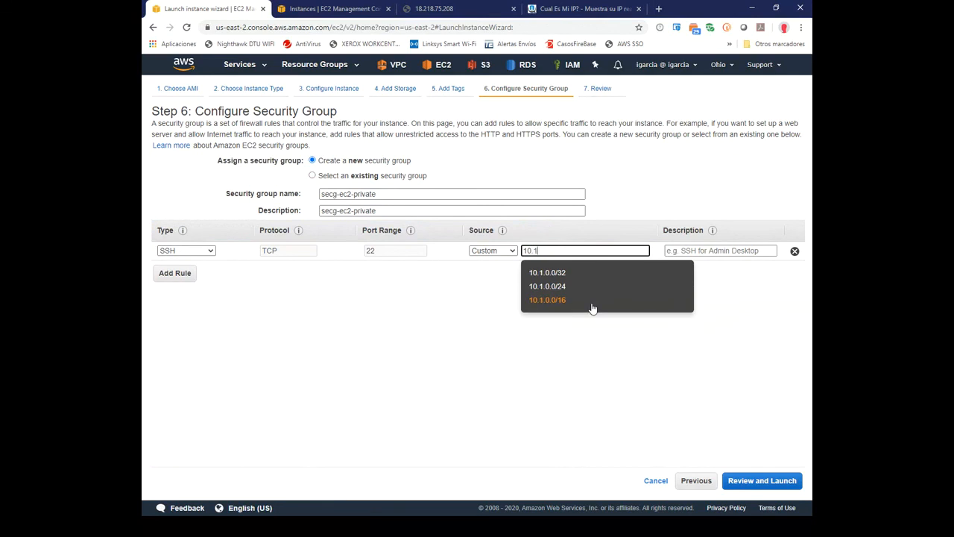
type(".0.0/16")
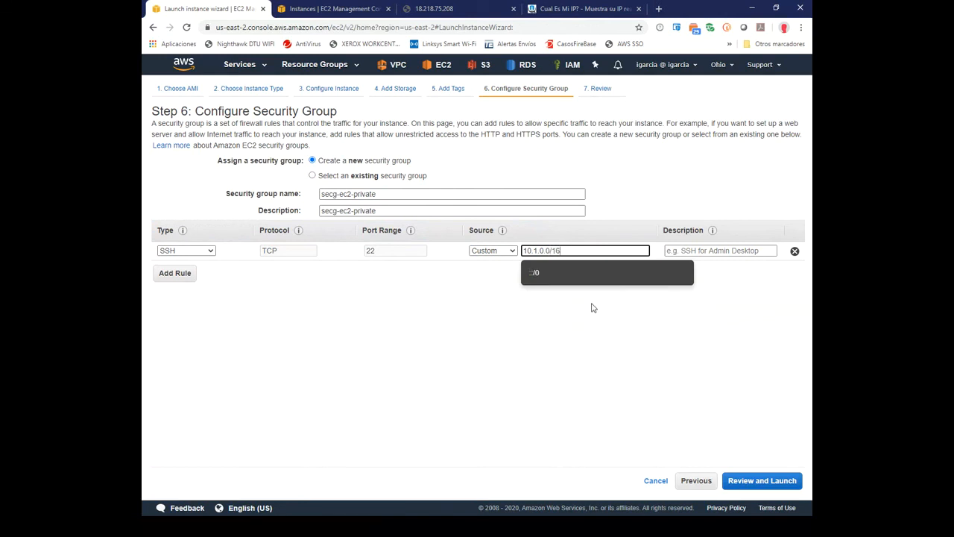
left_click(545, 310)
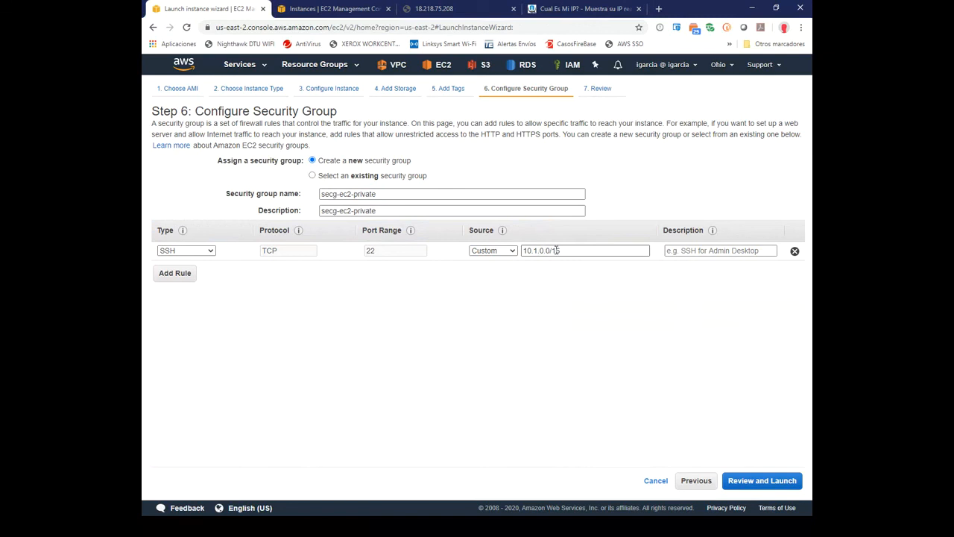
Add an HTTP rule with source 10.1.0.0/16, followed by one more blank rule.
left_click(176, 273)
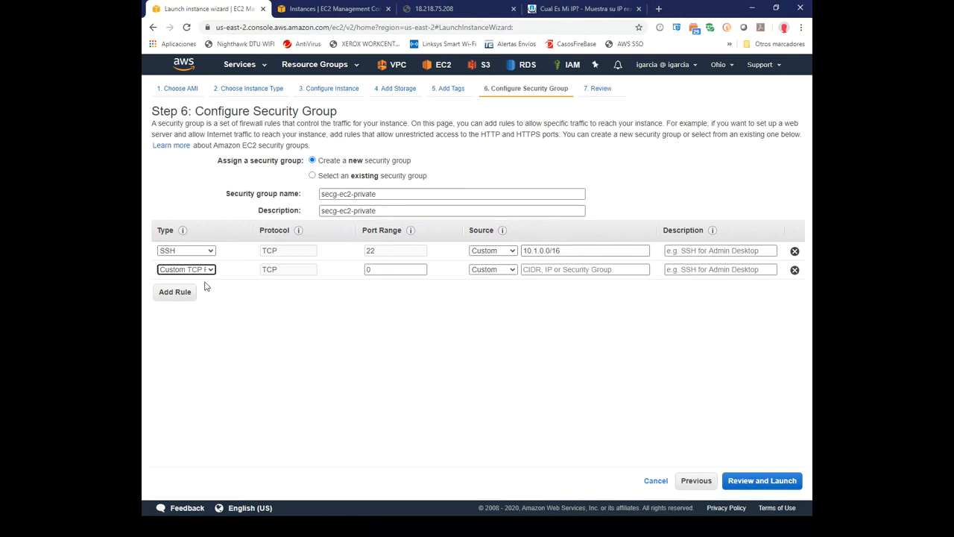
left_click(186, 269)
left_click_drag(252, 328, 252, 349)
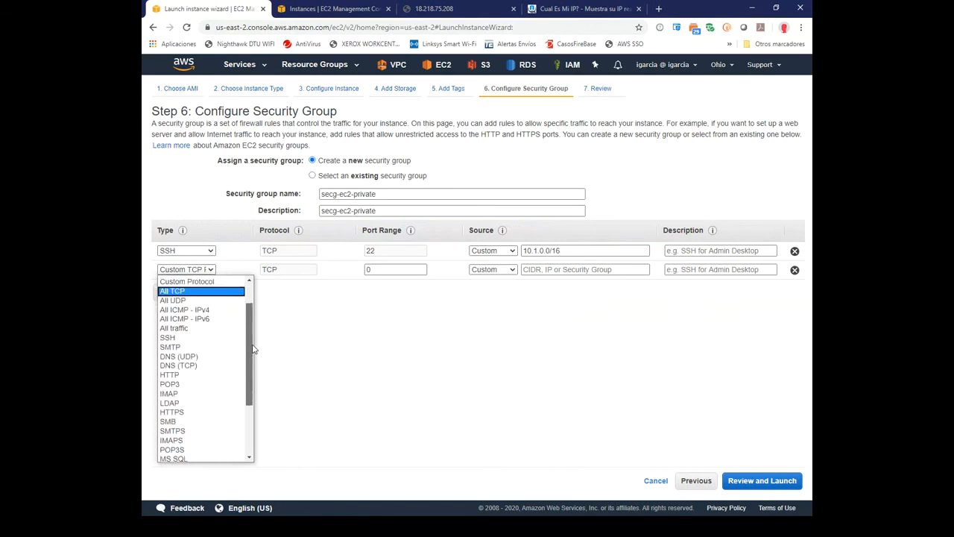
left_click(170, 374)
triple_click(575, 250)
key("ctrl+c")
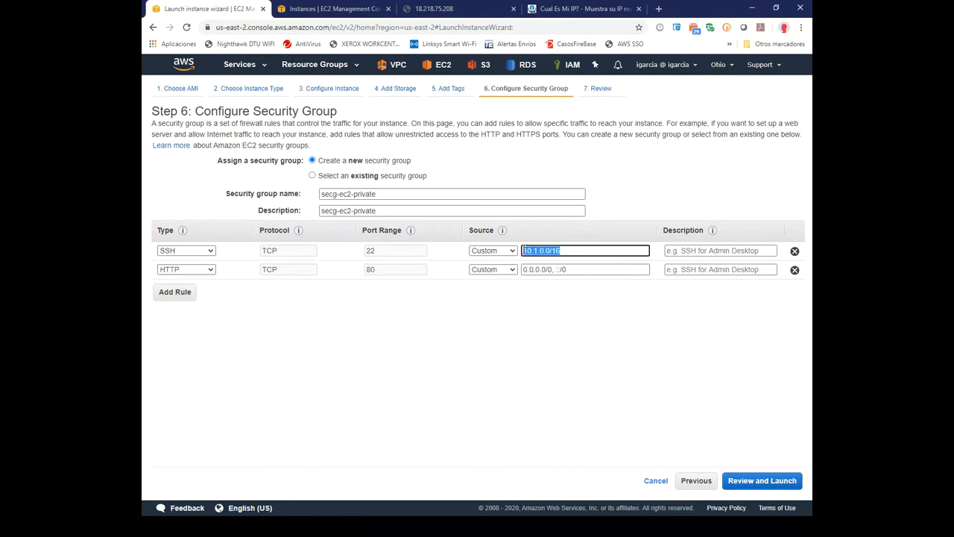
triple_click(583, 269)
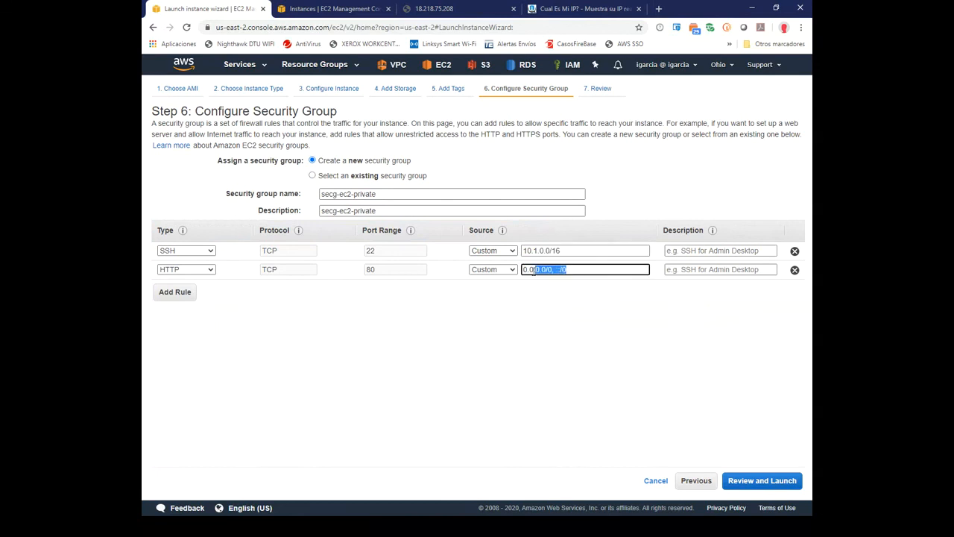
key("ctrl+v")
left_click(175, 293)
left_click(211, 288)
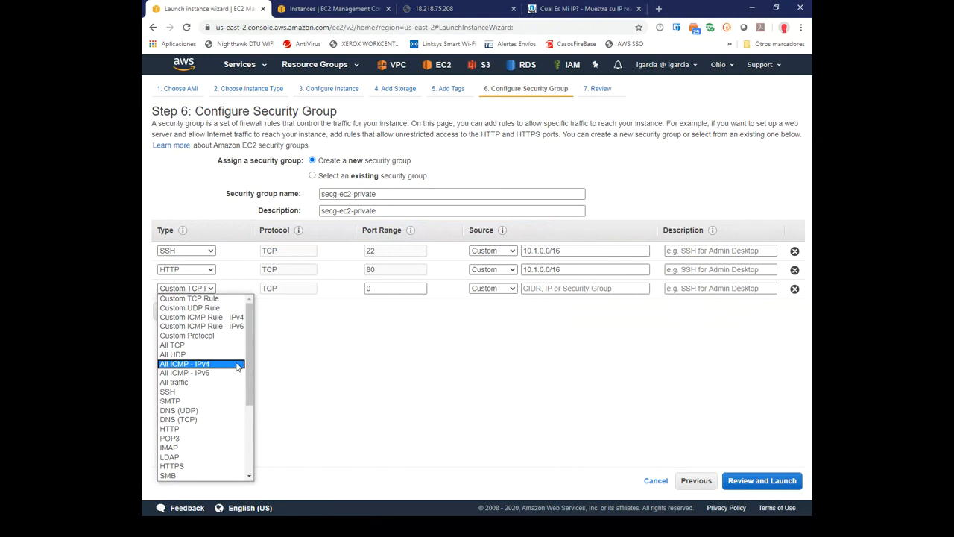
left_click(234, 321)
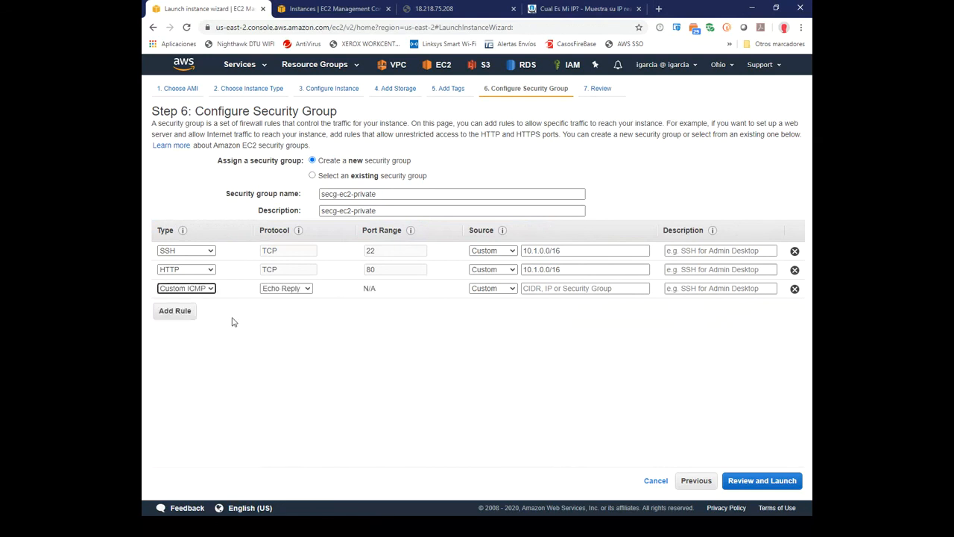
left_click(308, 291)
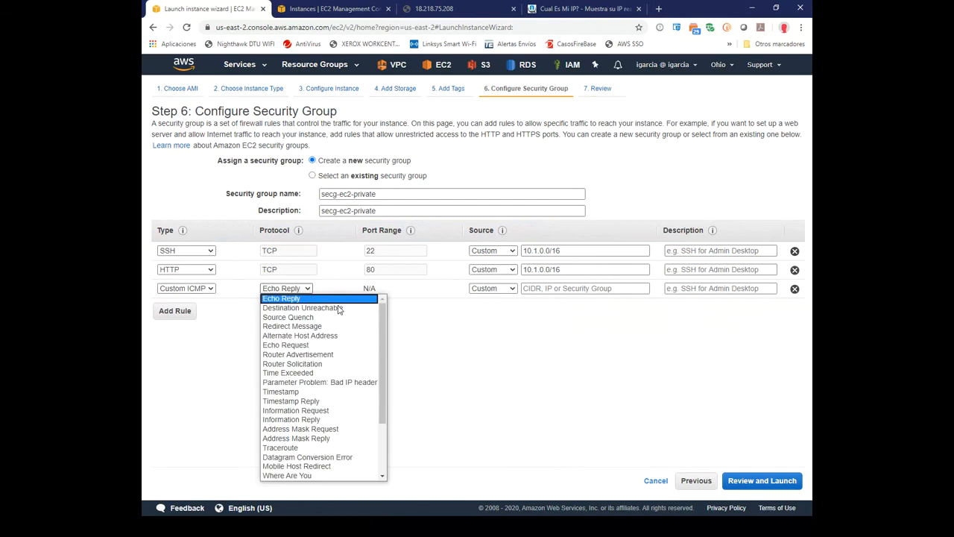
mouse_move(385, 346)
left_mouse_down()
mouse_move(378, 397)
mouse_move(379, 347)
left_mouse_up()
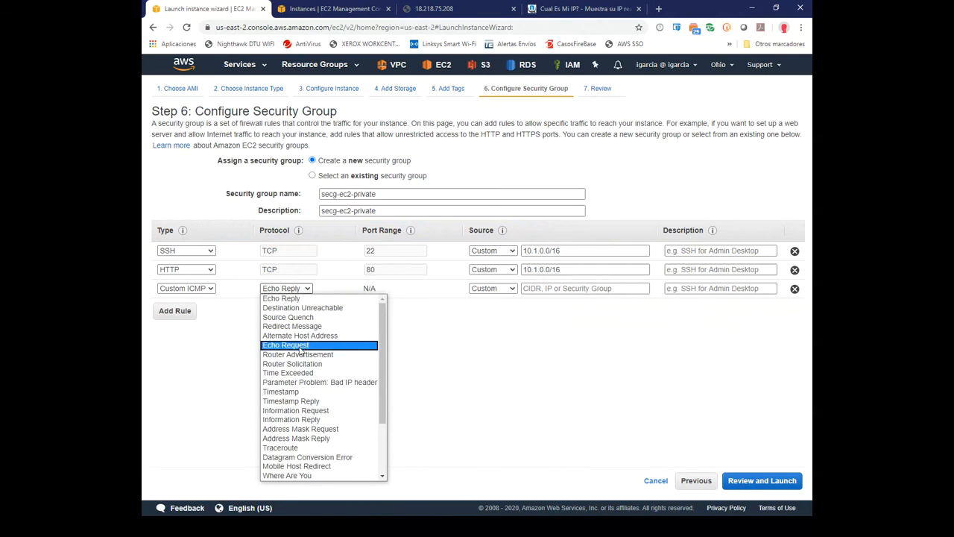
left_click_drag(385, 388, 384, 441)
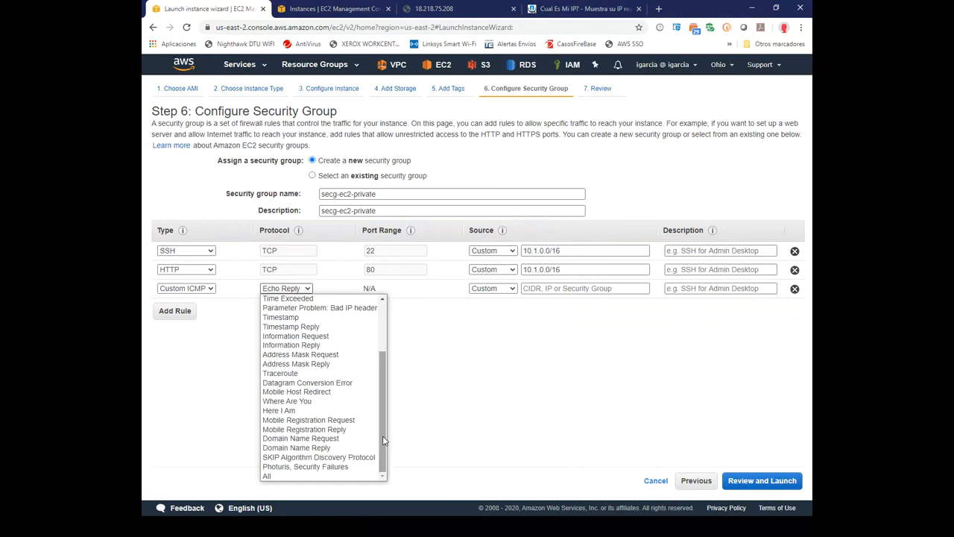
left_click(415, 374)
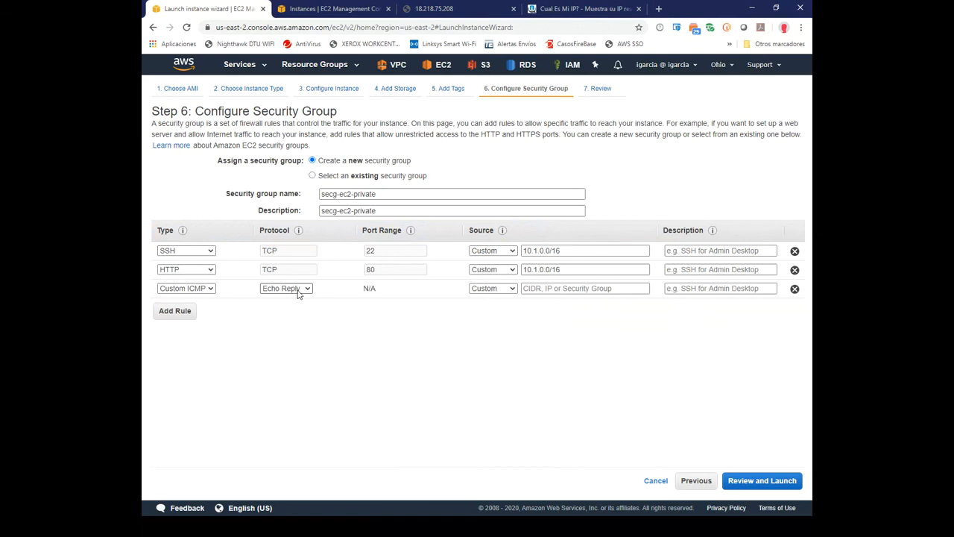
Set the third rule's type to All ICMP - IPv4 with 10.1.0.0/16 as its source.
left_click(208, 290)
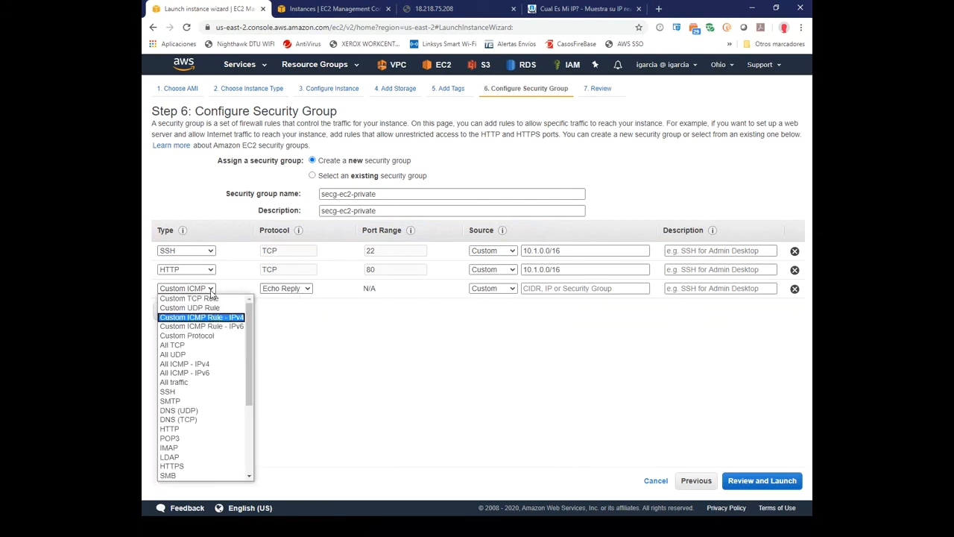
left_click(215, 364)
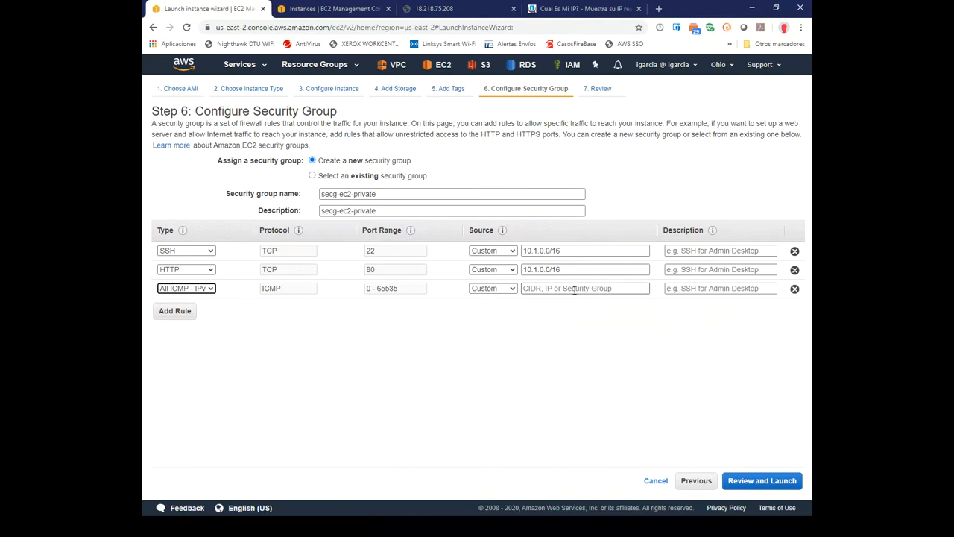
left_click(585, 290)
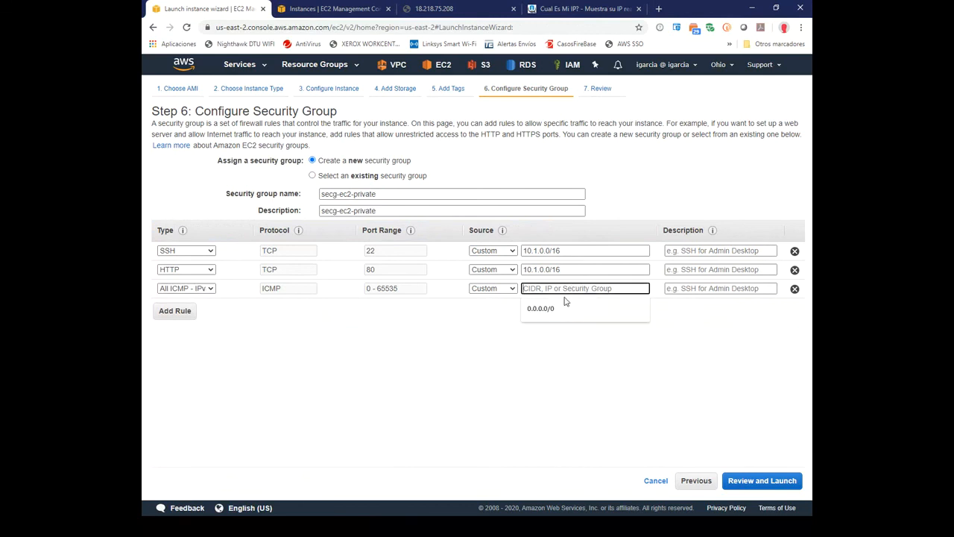
key("ctrl+v")
left_click(601, 361)
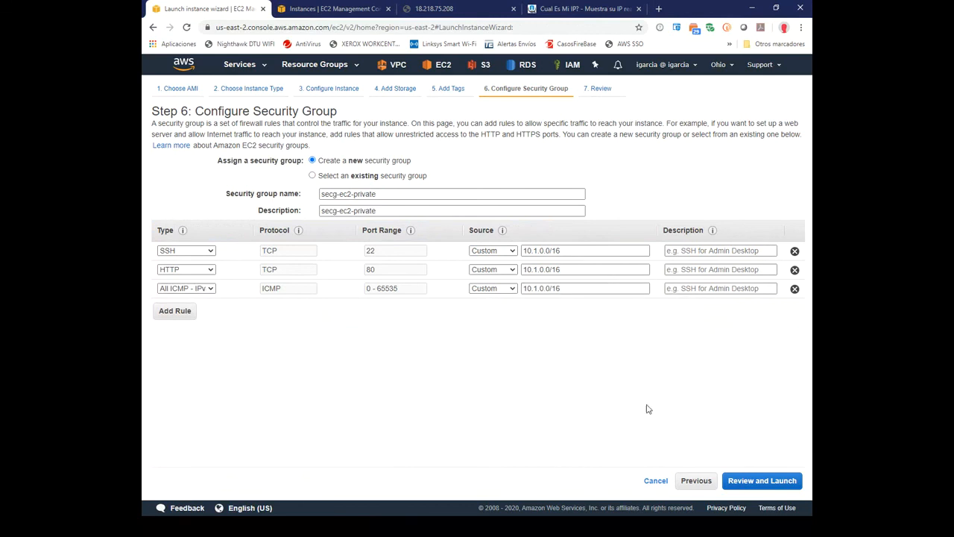
Review and launch the instance with the existing key pair meetup-kp, acknowledging access to the key file, and view the instances list.
left_click(776, 486)
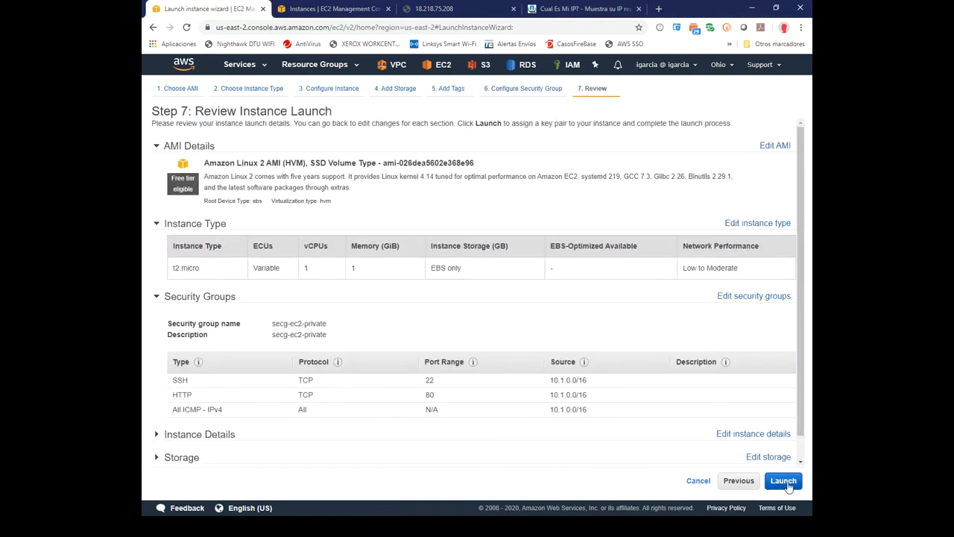
left_click(781, 482)
left_click(326, 341)
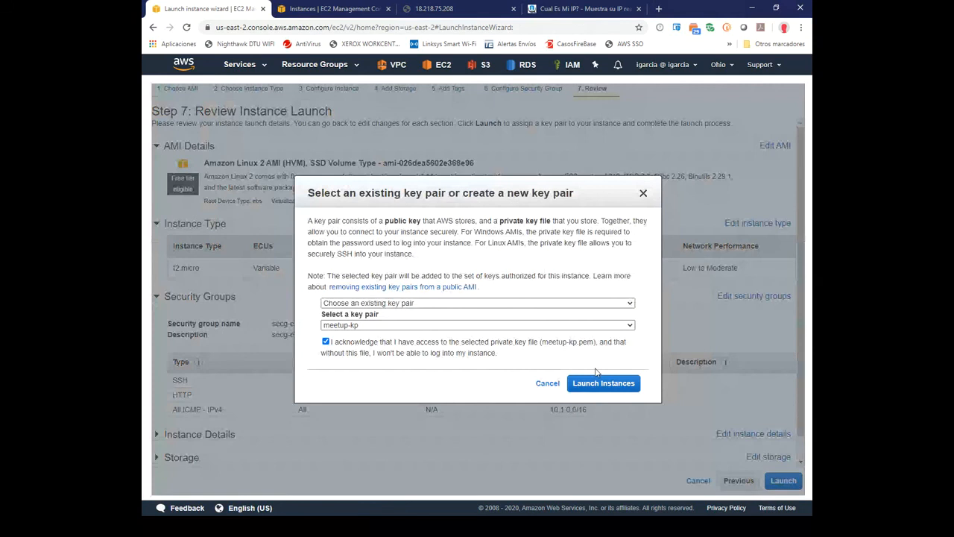
left_click(603, 384)
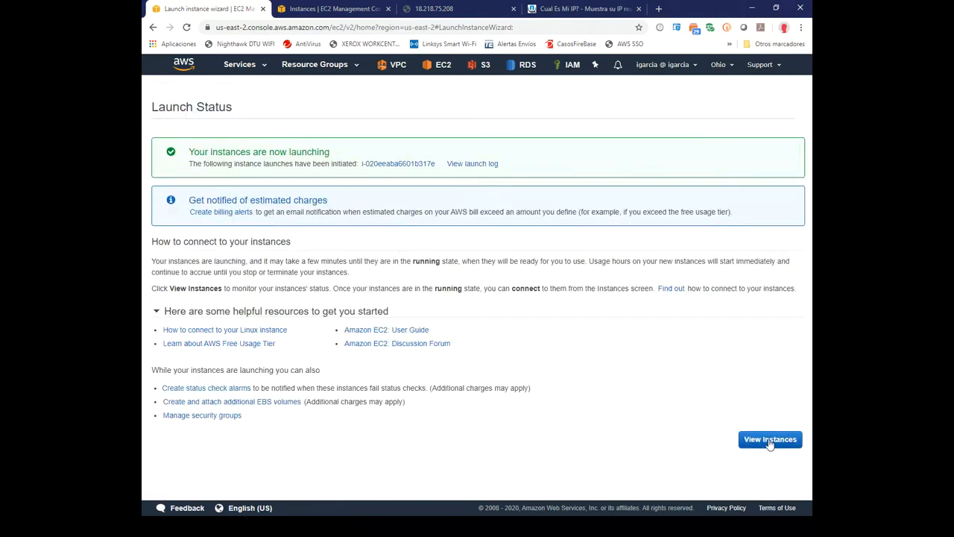
left_click(770, 440)
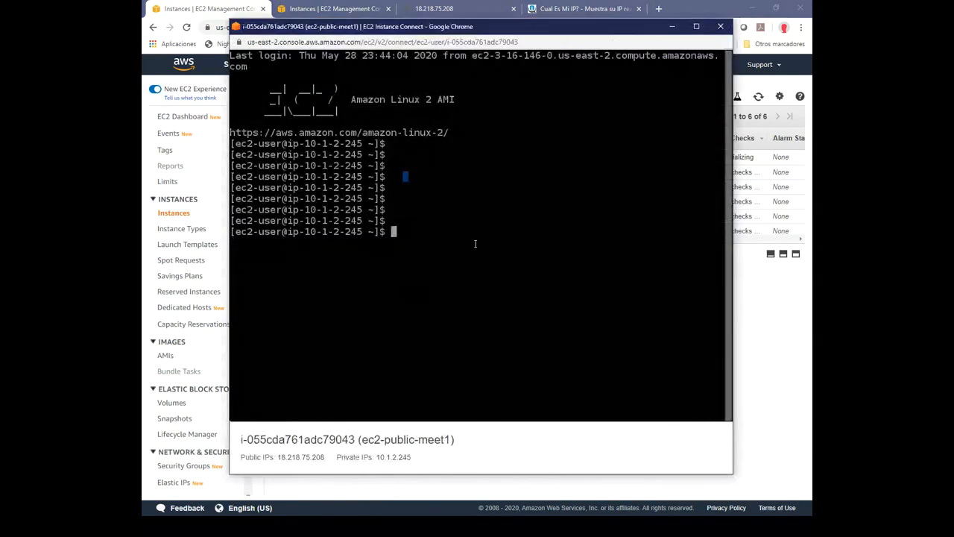
Close the old terminal session and open a new EC2 Instance Connect session to ec2-public-meet1 with the default user name.
left_click(724, 27)
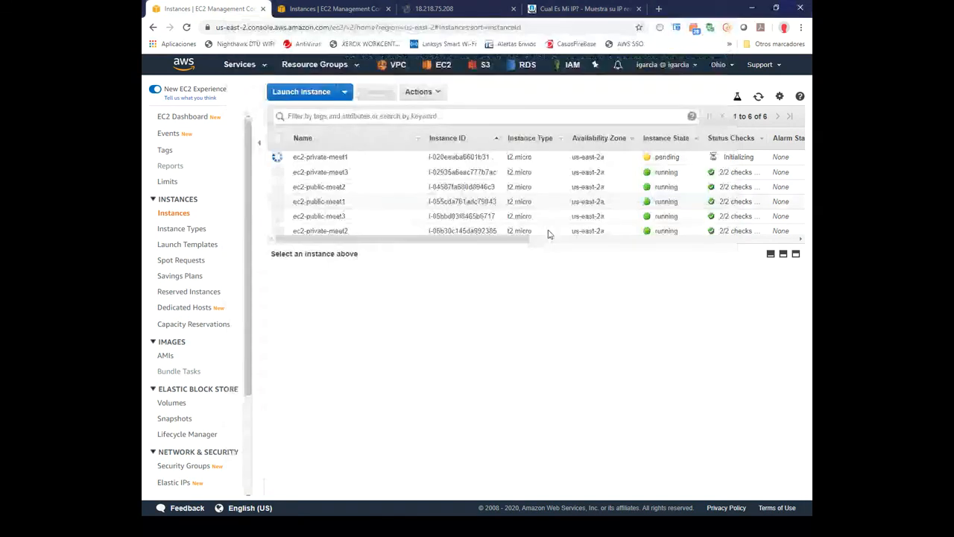
left_click(337, 15)
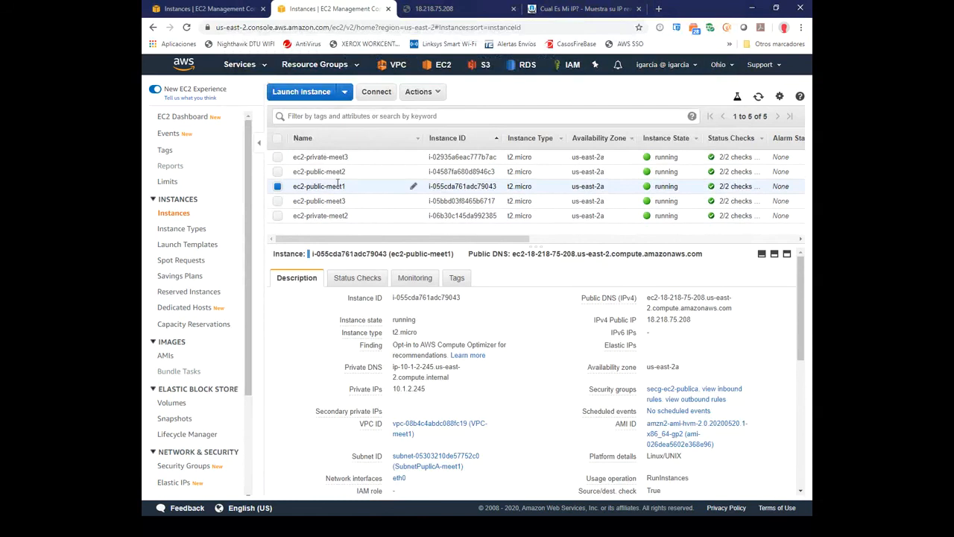
left_click(388, 91)
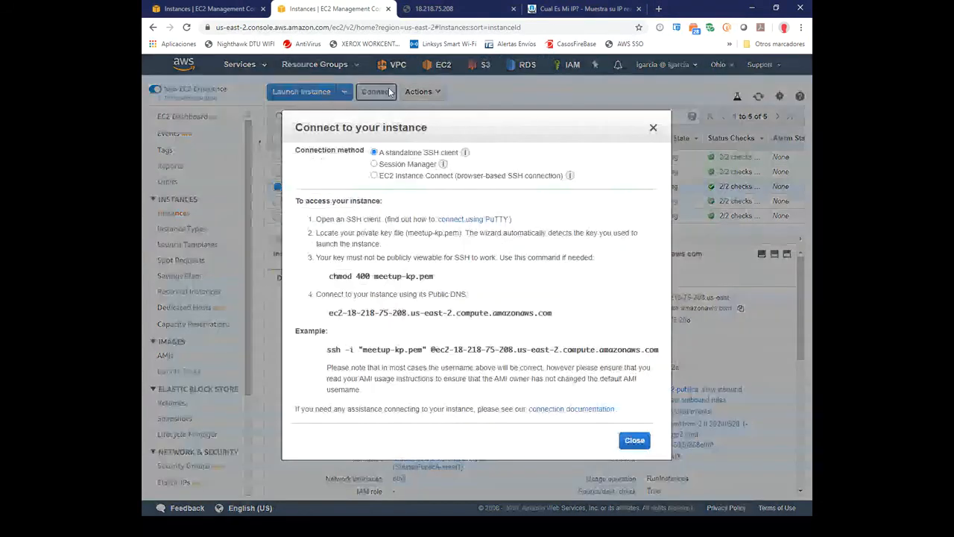
left_click(375, 176)
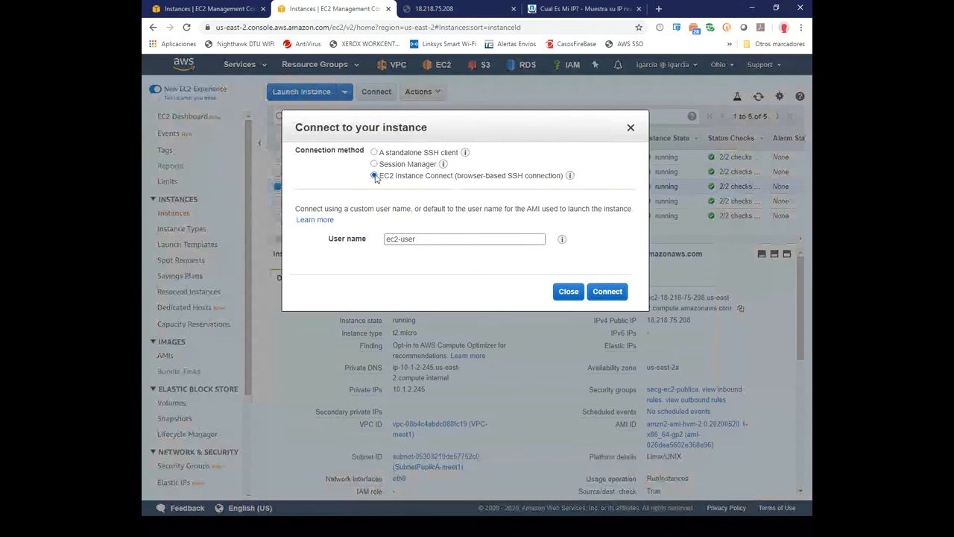
left_click(615, 294)
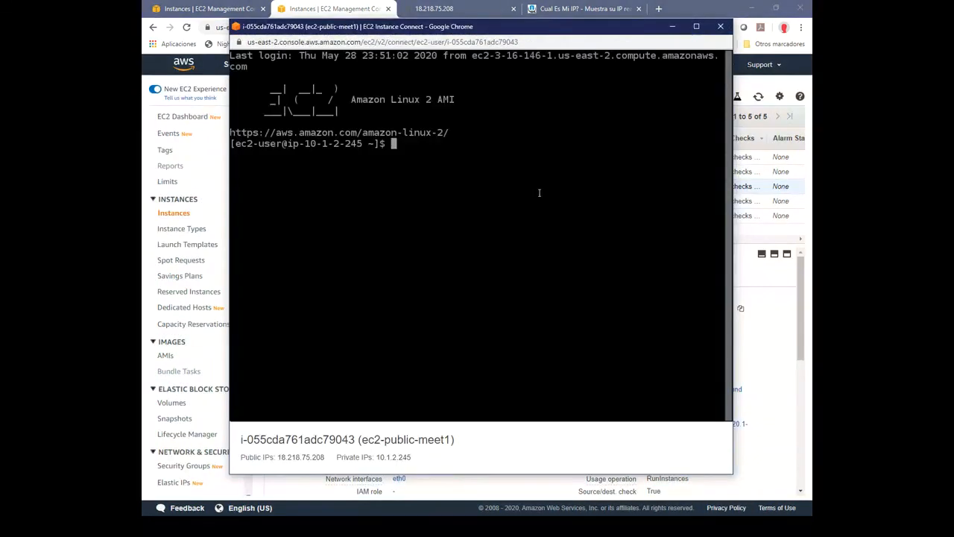
key("Return")
key("Return")
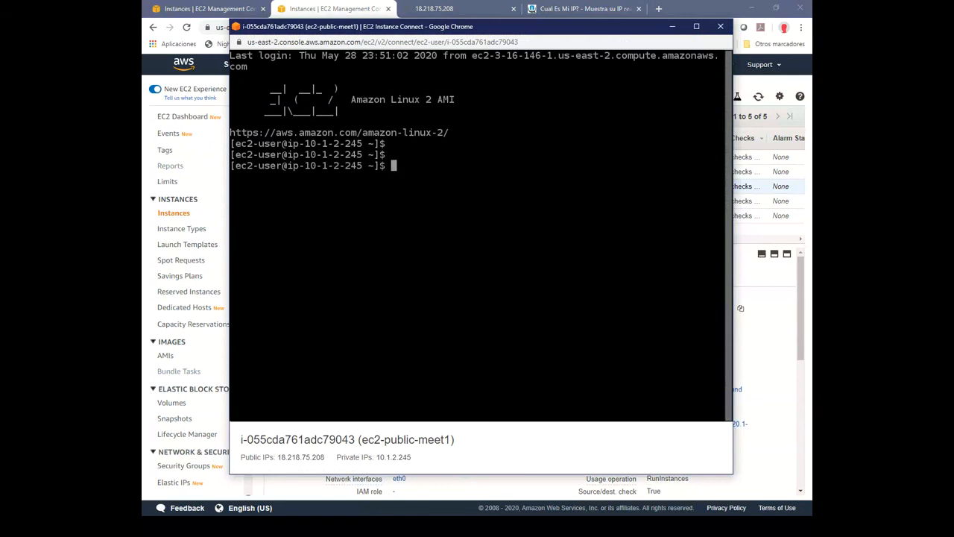
Copy the private IP of ec2-private-meet1, ping 10.1.1.177 from the ec2-public-meet1 terminal, and stop the ping after a few packets.
type("ping")
left_click(802, 319)
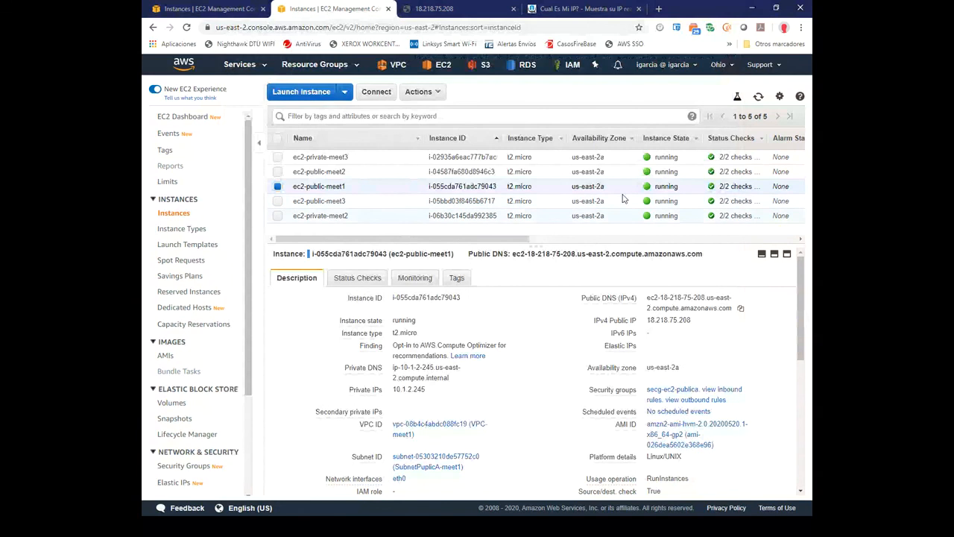
left_click(759, 98)
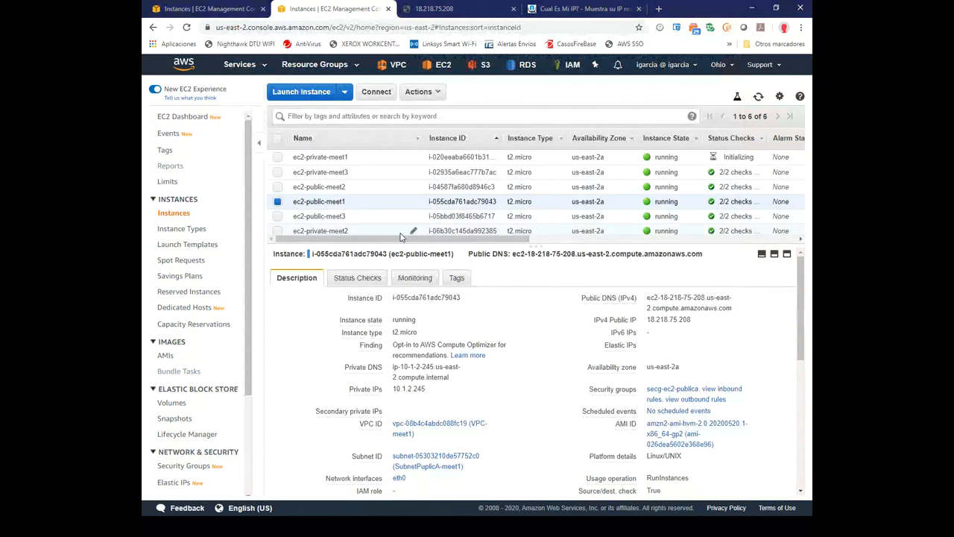
left_click(340, 155)
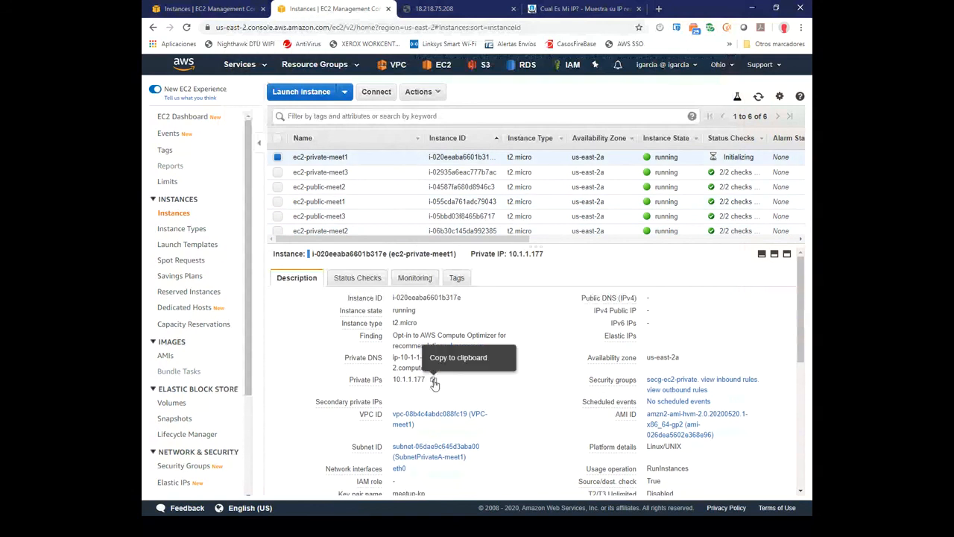
left_click(434, 382)
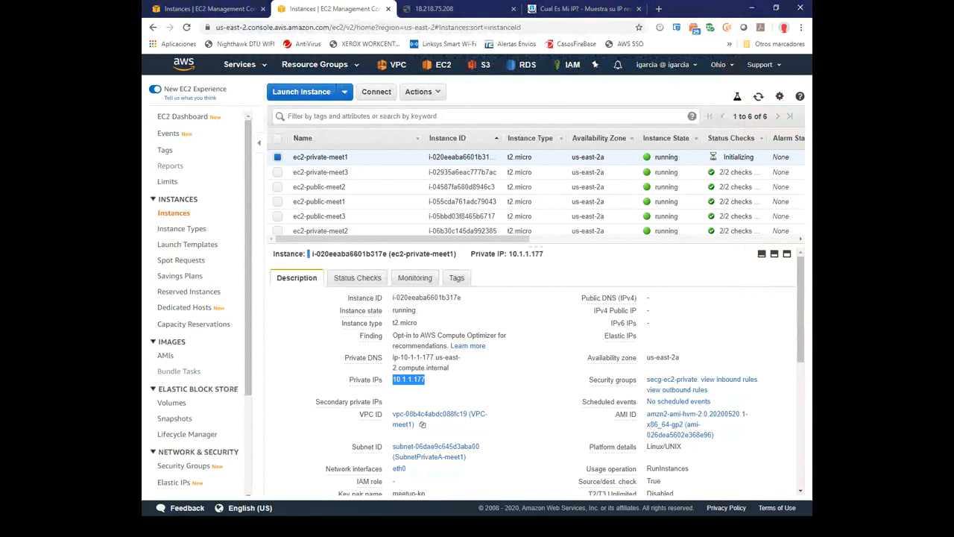
key("alt+Tab")
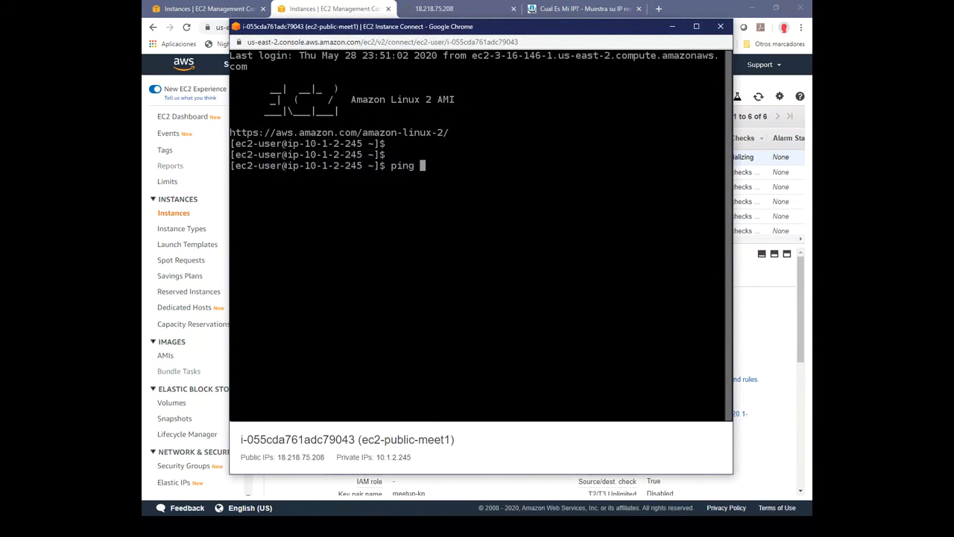
key("ctrl+v")
key("Return")
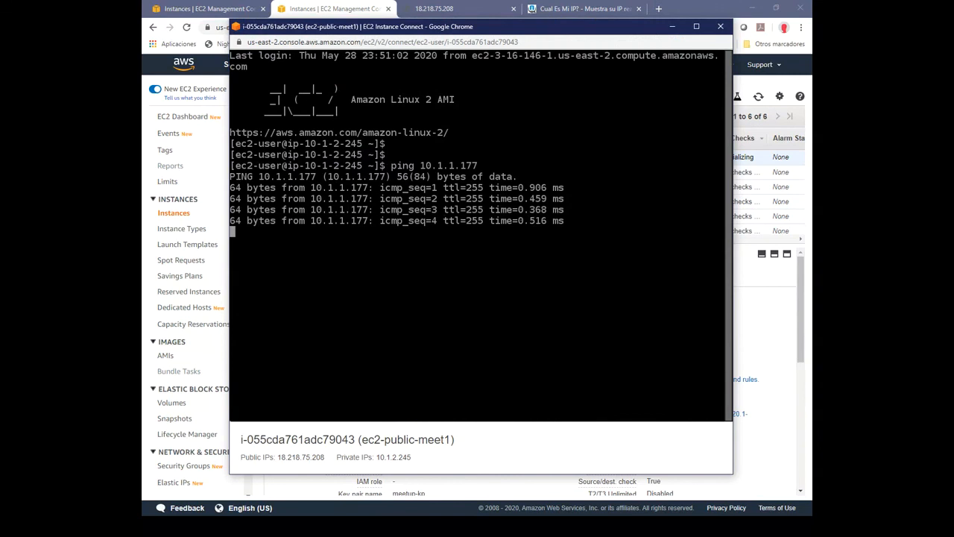
key("ctrl+c")
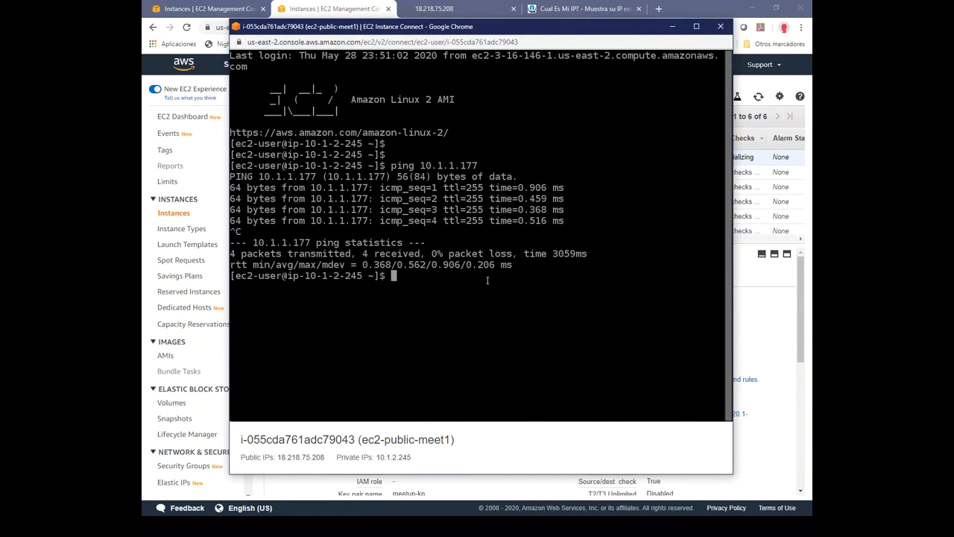
Create the file llave.pem with vi on ec2-public-meet1 and insert the key pair's private key into it.
type("vi")
type("llave.pem")
key("Return")
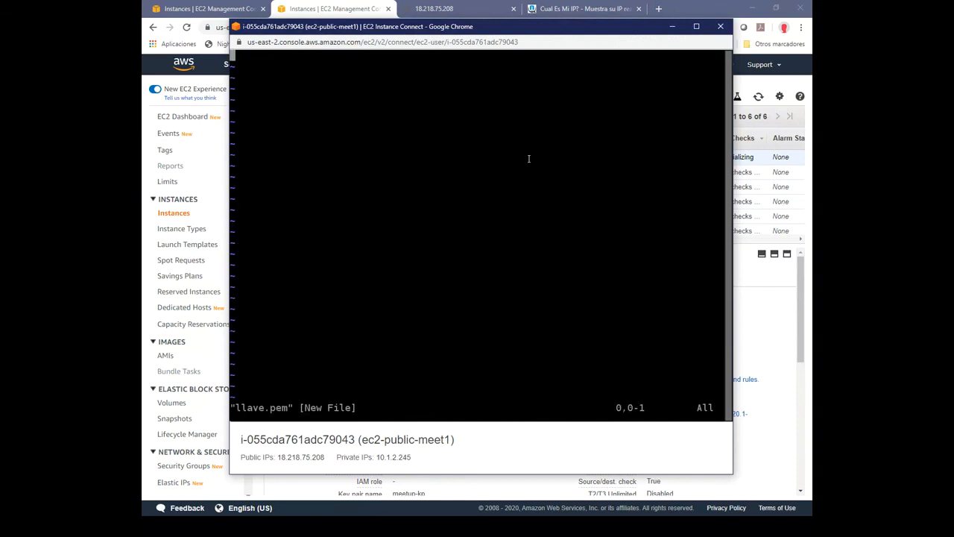
key("i")
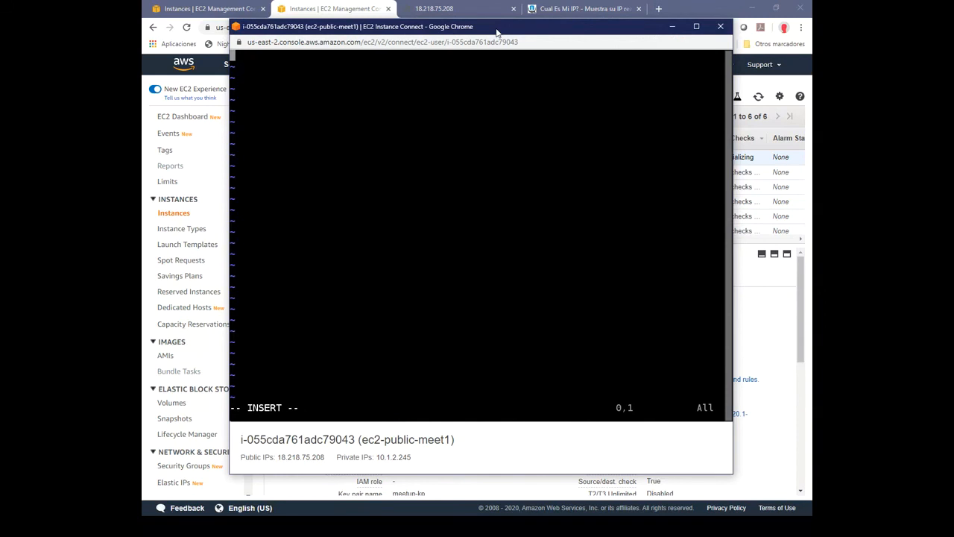
left_click_drag(497, 31, 142, 149)
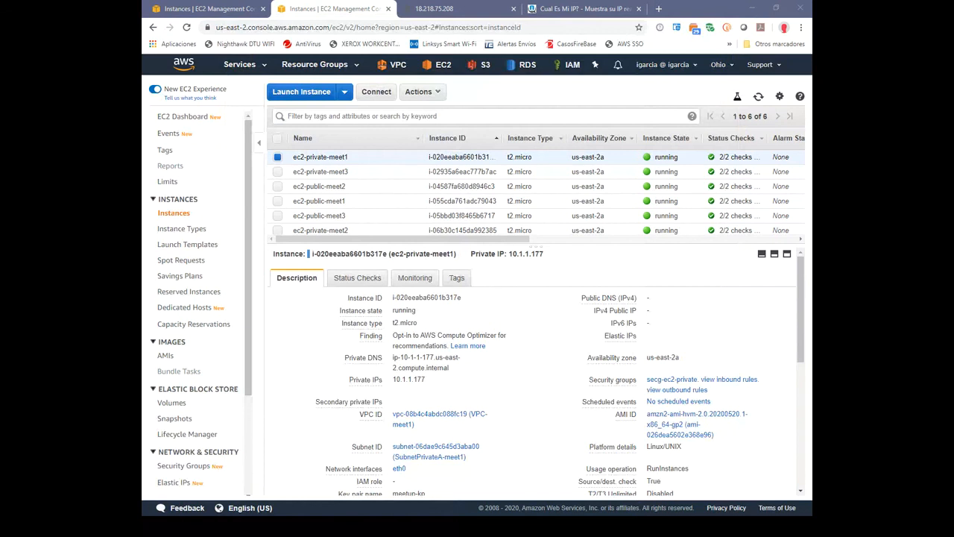
left_click_drag(143, 91, 419, 42)
List the home directory's files and set the permissions of llave.pem to 400.
type("ls")
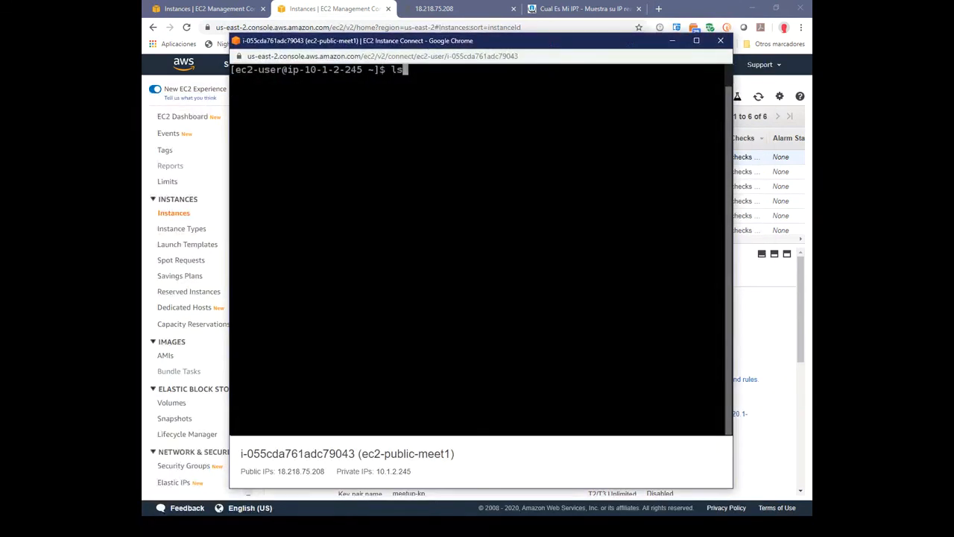
key("Return")
type("chmod ")
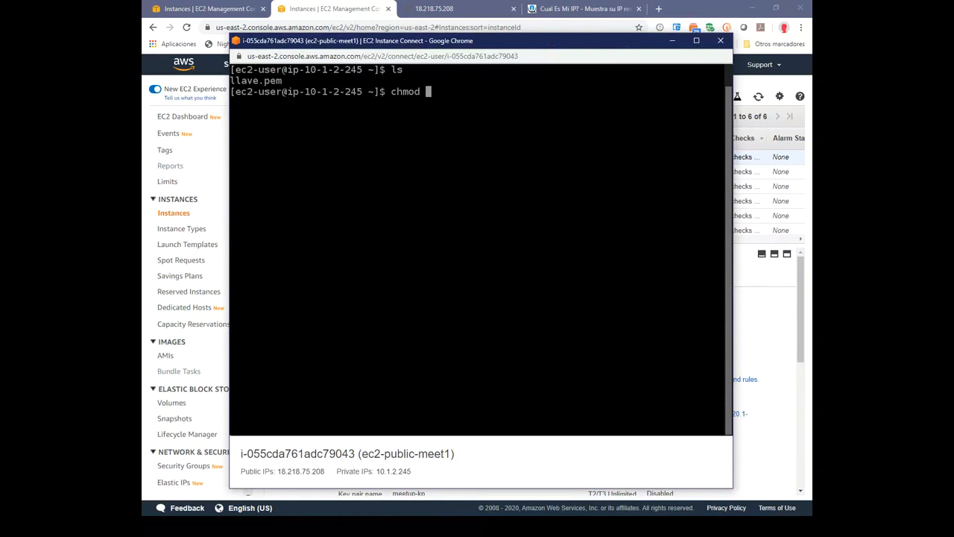
type("400 l")
key("Tab")
key("Return")
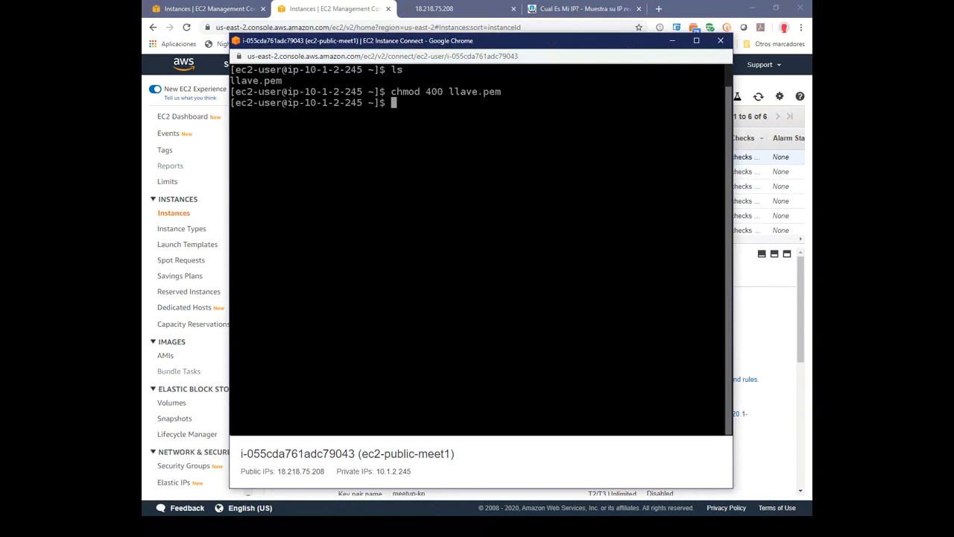
type("ssh -i lla")
key("Tab")
type("ec2-user")
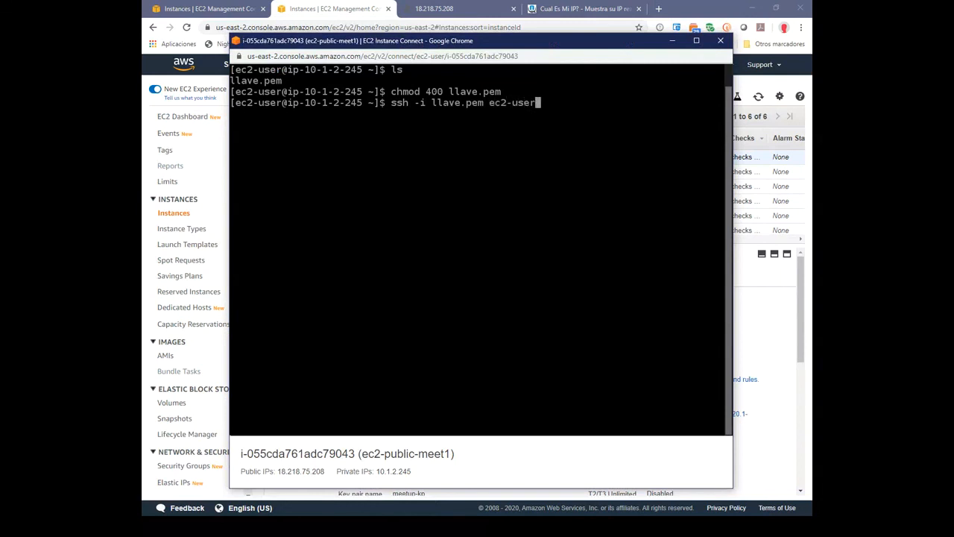
type("@")
left_click(798, 345)
left_click(433, 380)
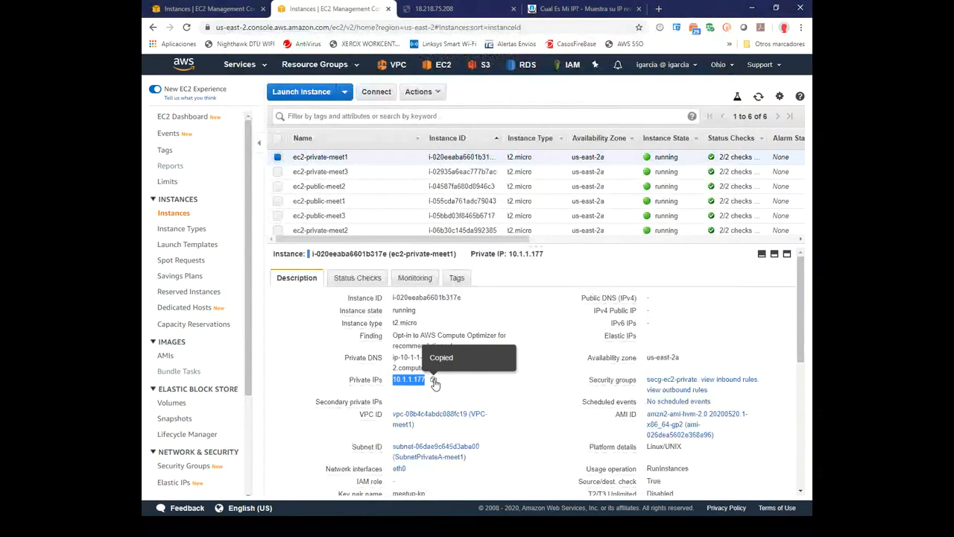
key("alt+Tab")
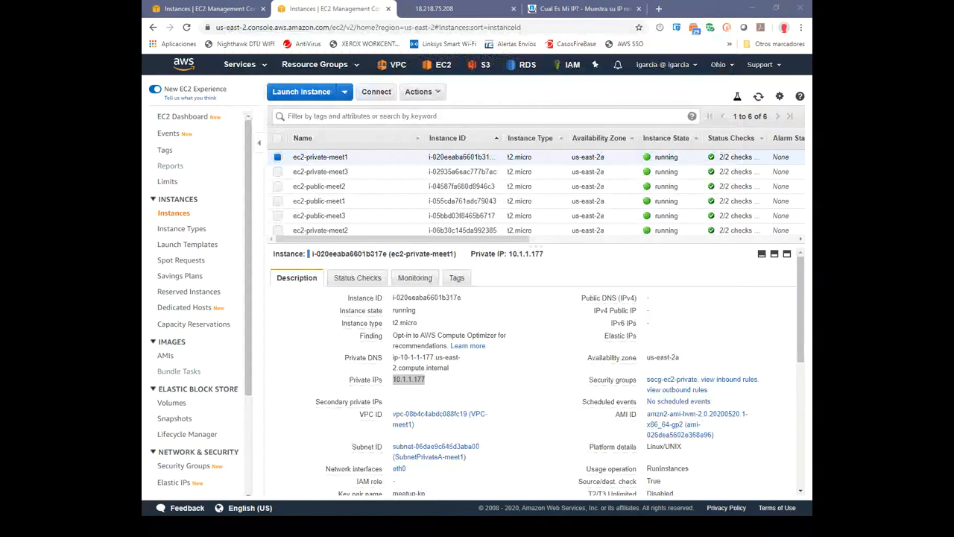
key("ctrl+v")
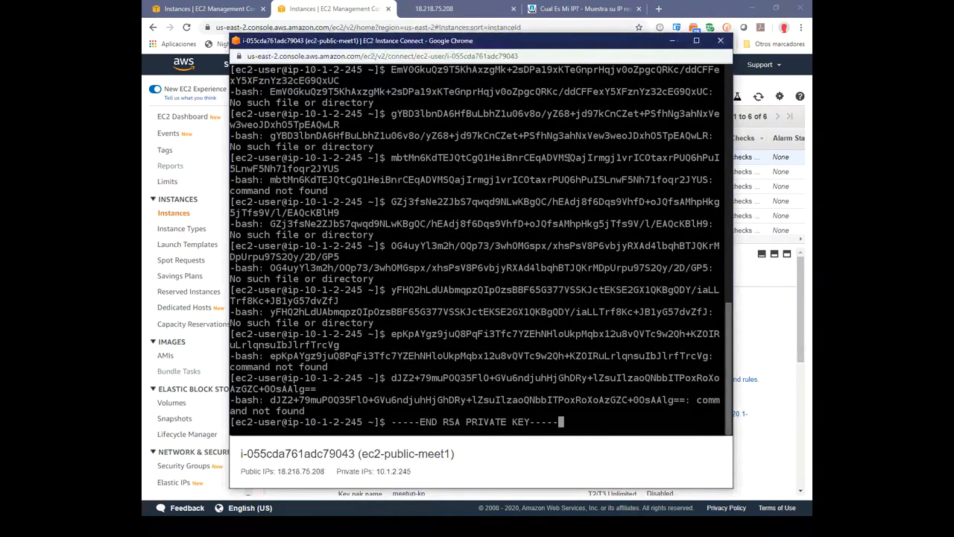
key("ctrl+c")
type("clear")
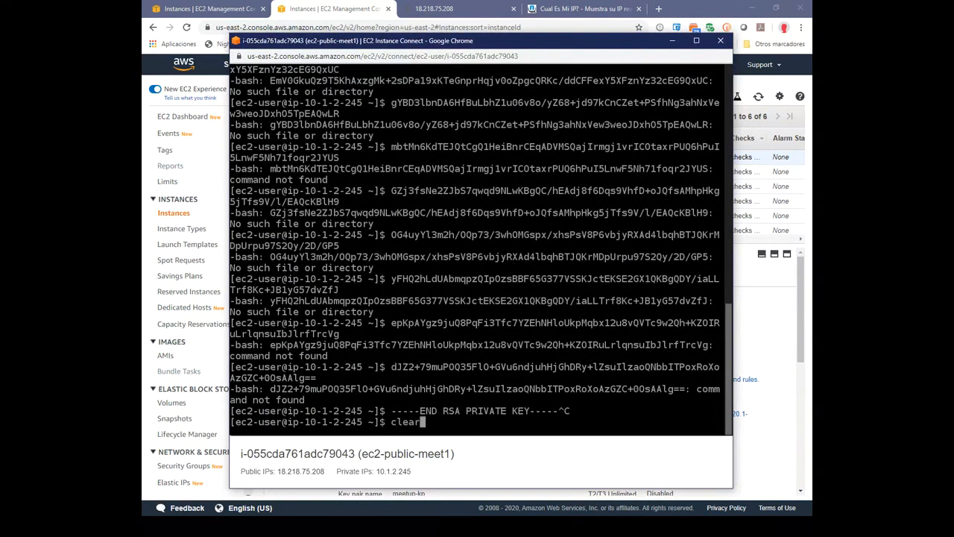
key("Return")
key("Up")
key("Up")
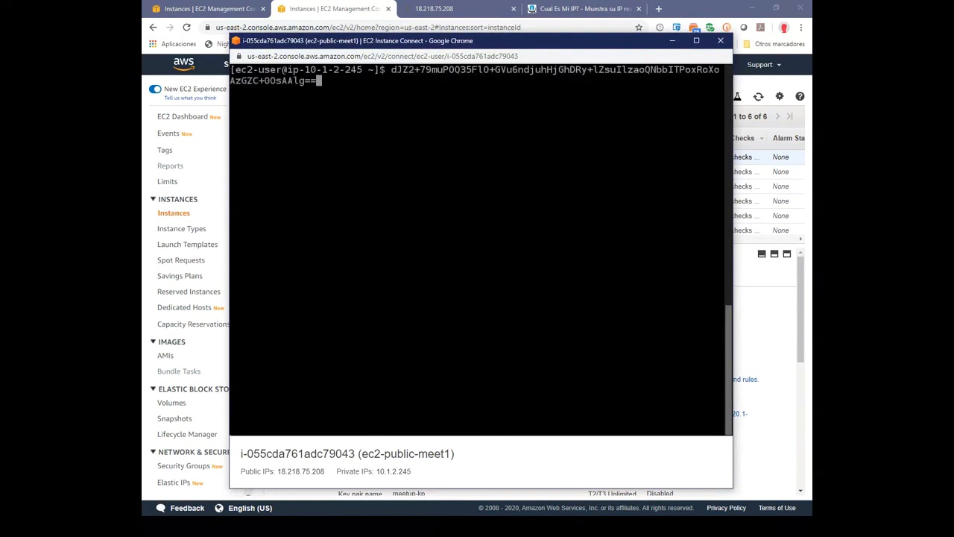
key("Down")
key("Return")
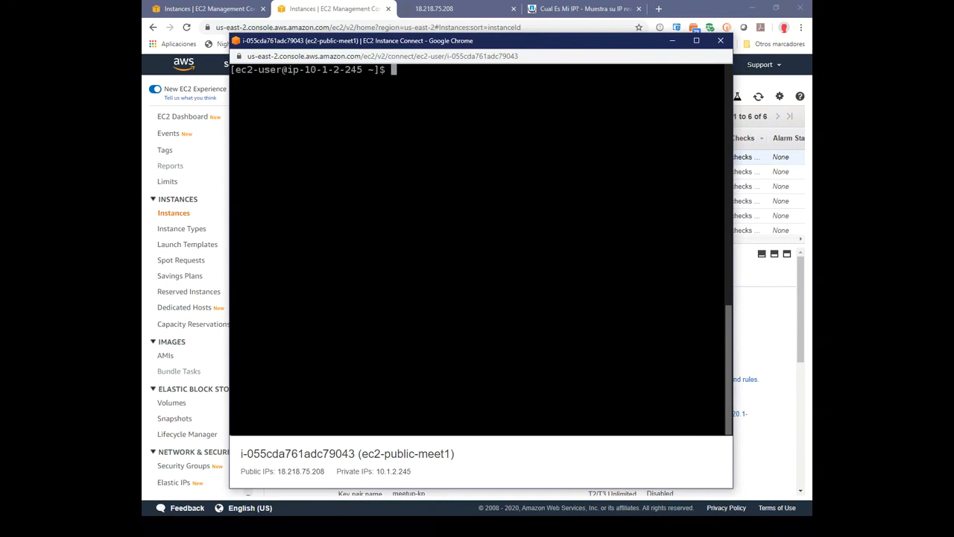
Connect over SSH to ec2-private-meet1 at 10.1.1.177 as ec2-user with llave.pem, accepting the host's authenticity.
type("ssh ")
type("-i ")
type("llave.pem ")
type("ec2-user")
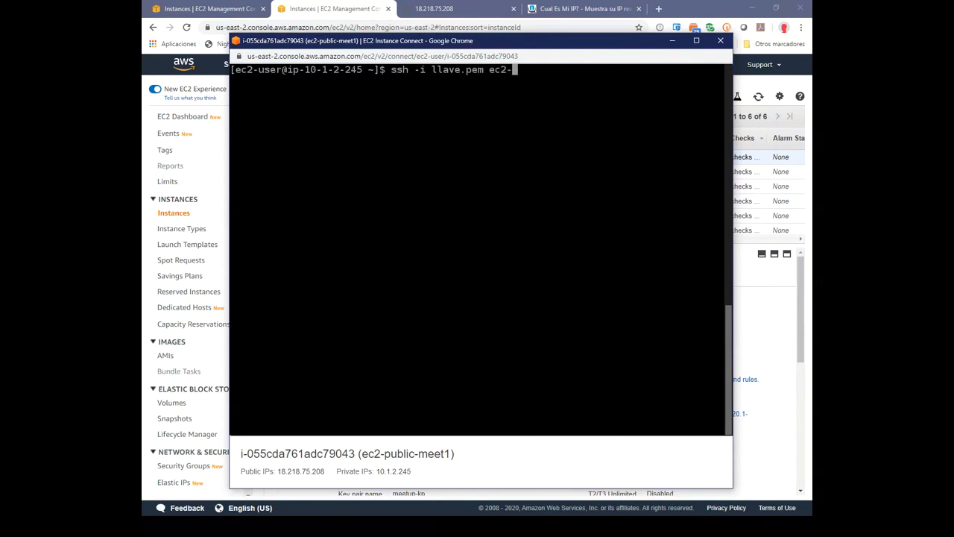
type("@")
left_click(328, 9)
right_click(415, 380)
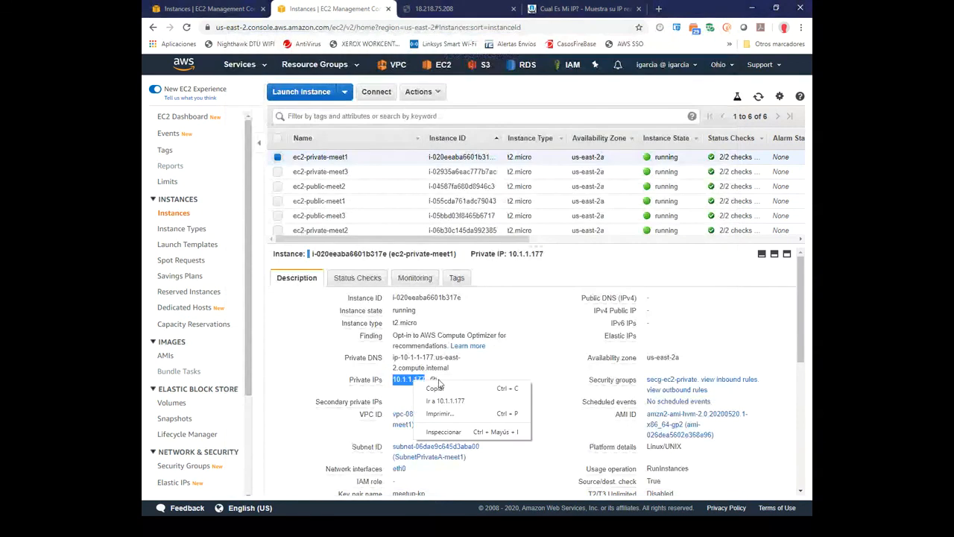
left_click(435, 387)
left_click(434, 379)
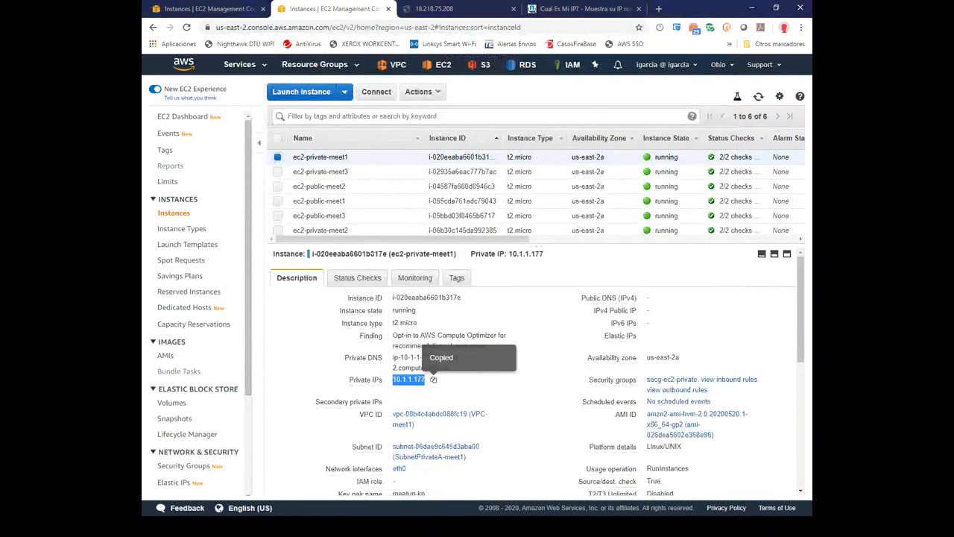
key("alt+Tab")
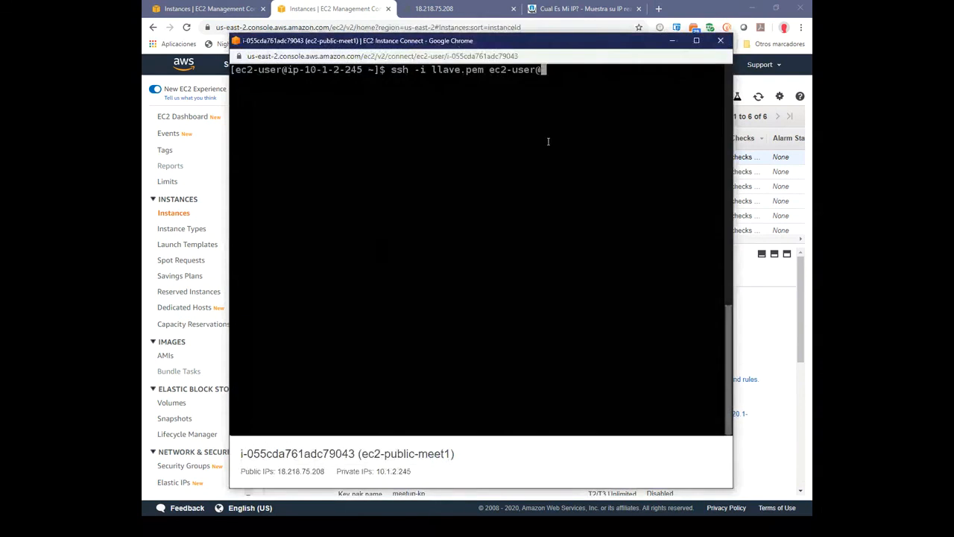
key("ctrl+shift+v")
key("Return")
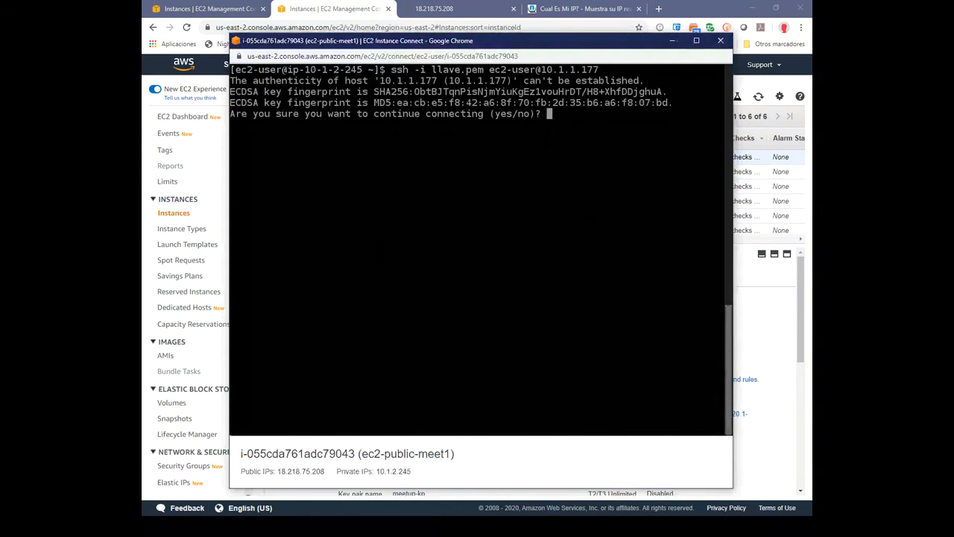
type("yes")
key("Return")
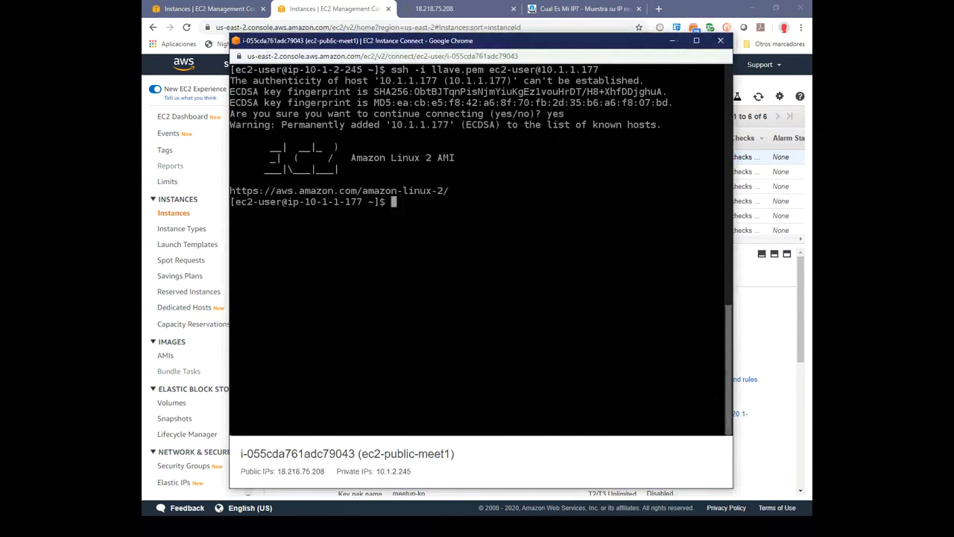
Clear the terminal screen in the private instance's SSH session.
key("Return")
key("Return")
key("Return")
type("c")
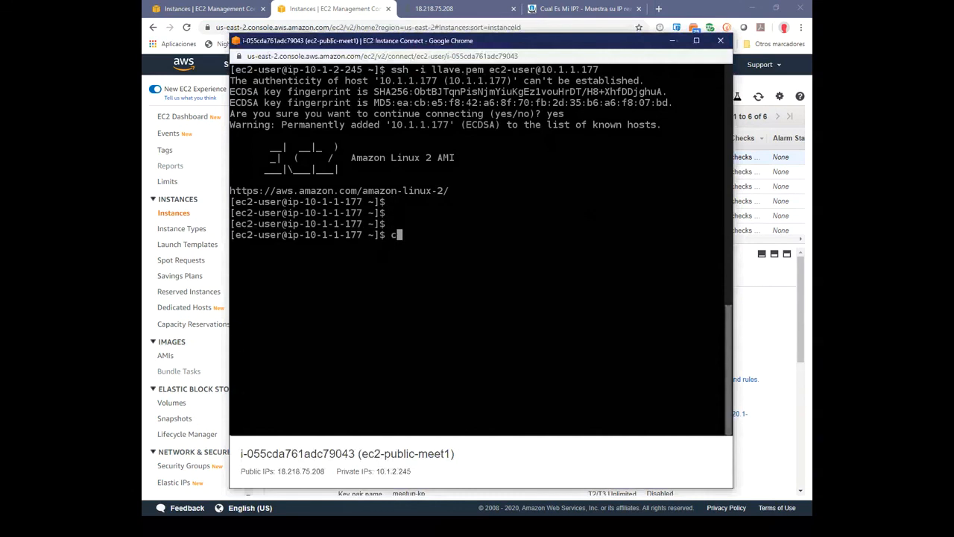
type("lear")
key("Return")
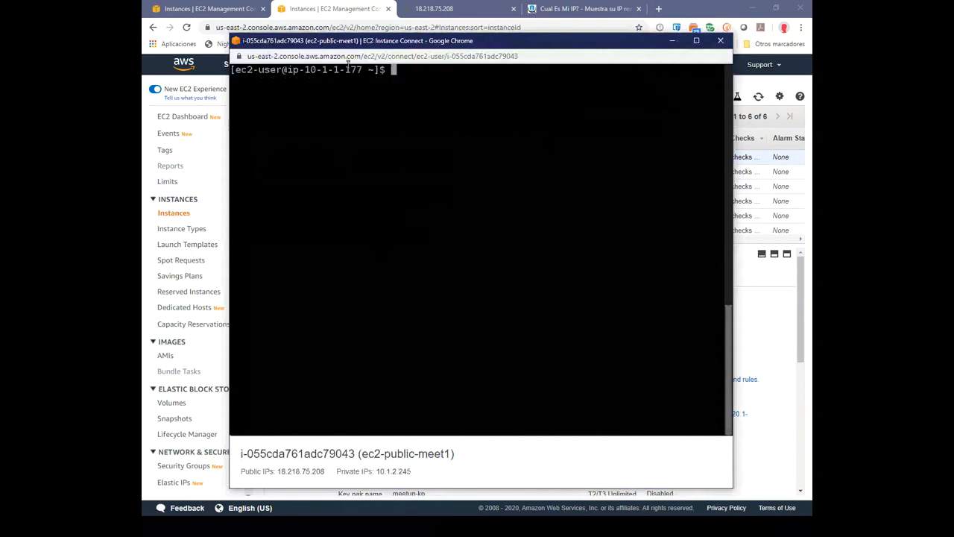
Examine the private address in the shell prompt and the public DNS and public IP fields in ec2-private-meet1's details.
left_click_drag(369, 69, 299, 70)
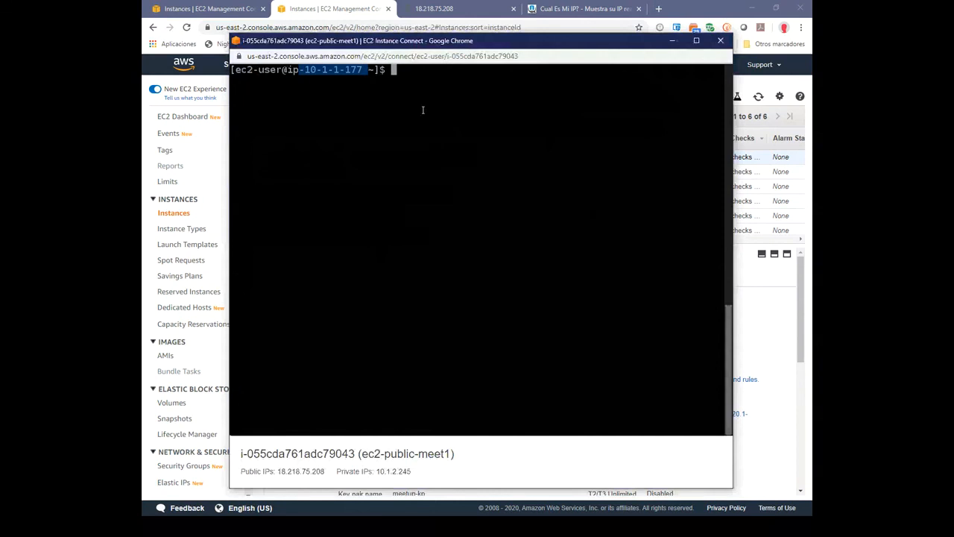
left_click(743, 306)
left_click_drag(648, 299, 650, 321)
left_click(650, 320)
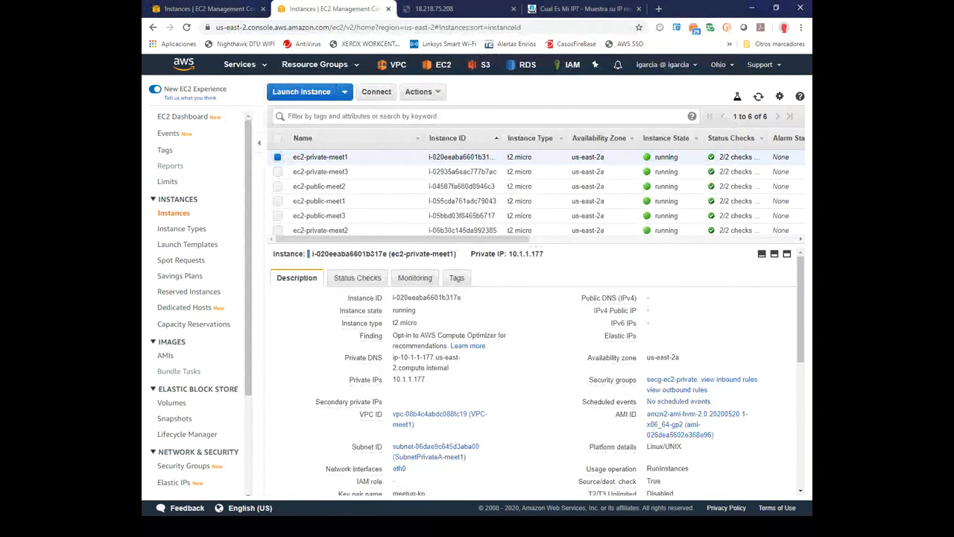
key("alt+Tab")
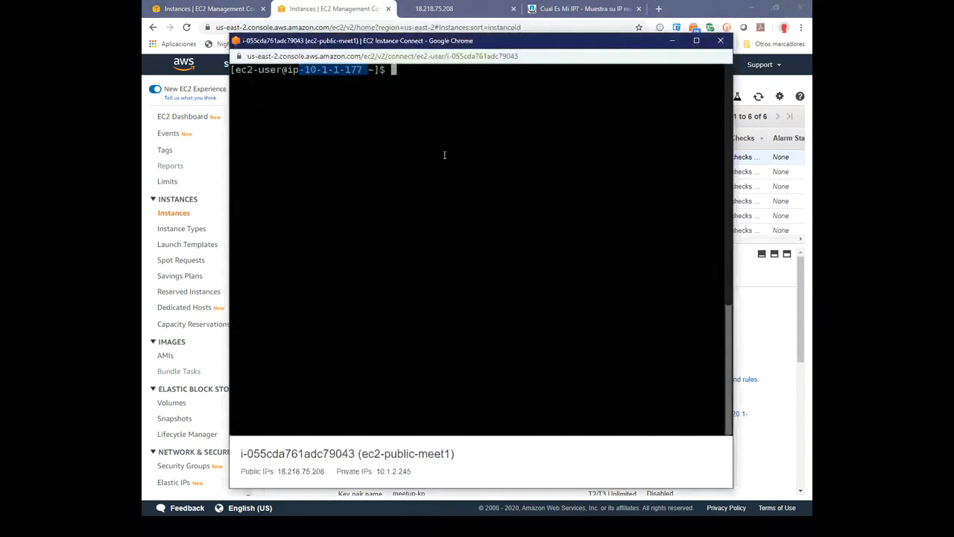
Try to run yum update on the private instance as the regular user.
key("Return")
key("Return")
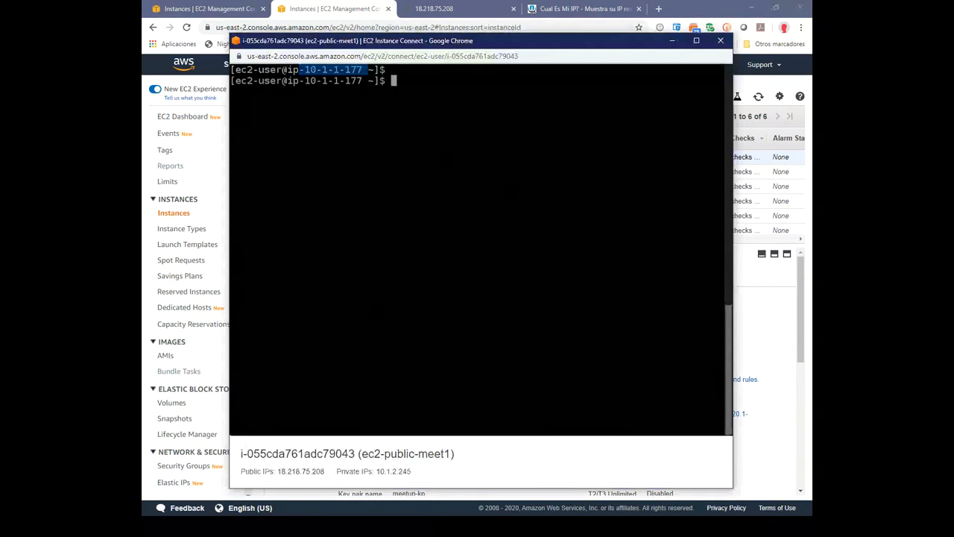
type("yum ")
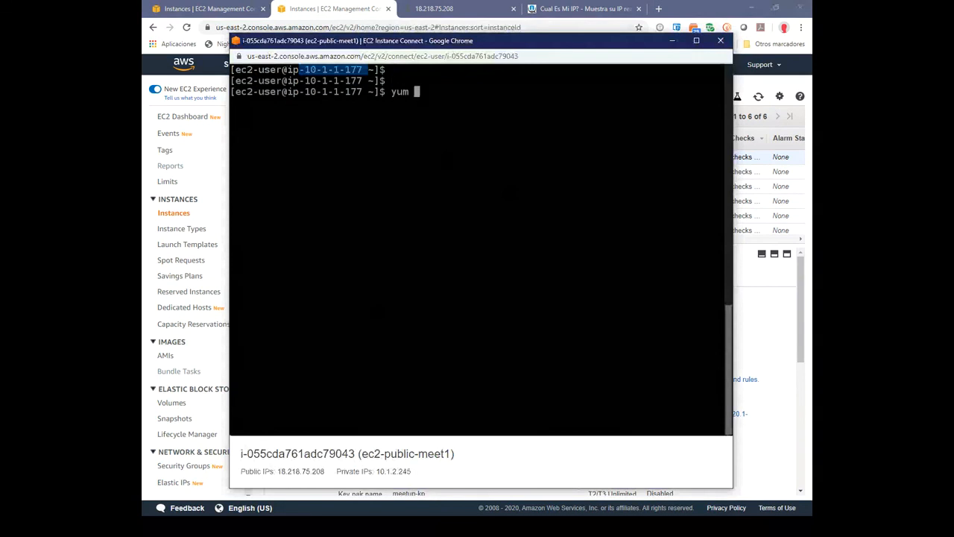
type("update")
key("Return")
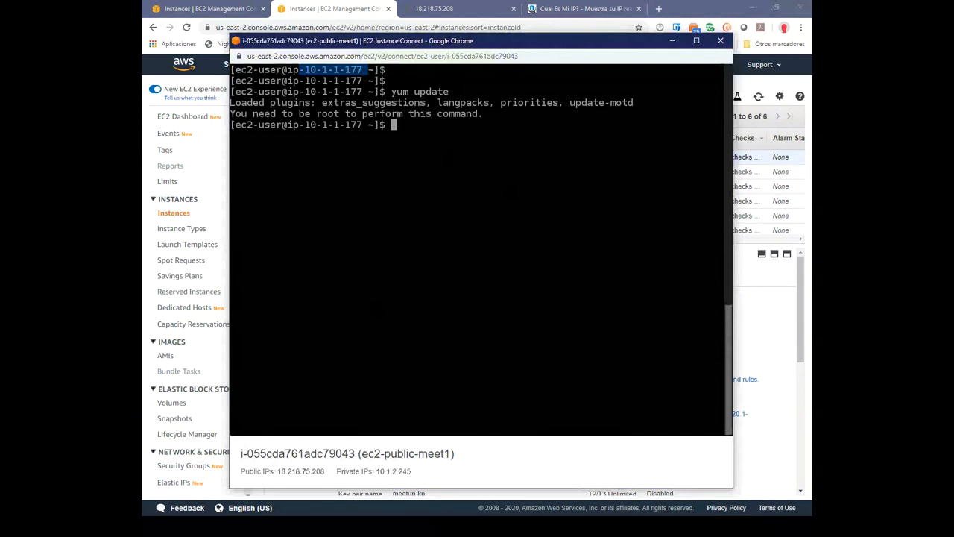
Run sudo yum update on the private instance to test its internet access.
type("sudo yu mupdat")
type("e")
key("BackSpace")
key("BackSpace")
key("BackSpace")
key("BackSpace")
key("BackSpace")
key("BackSpace")
key("BackSpace")
key("BackSpace")
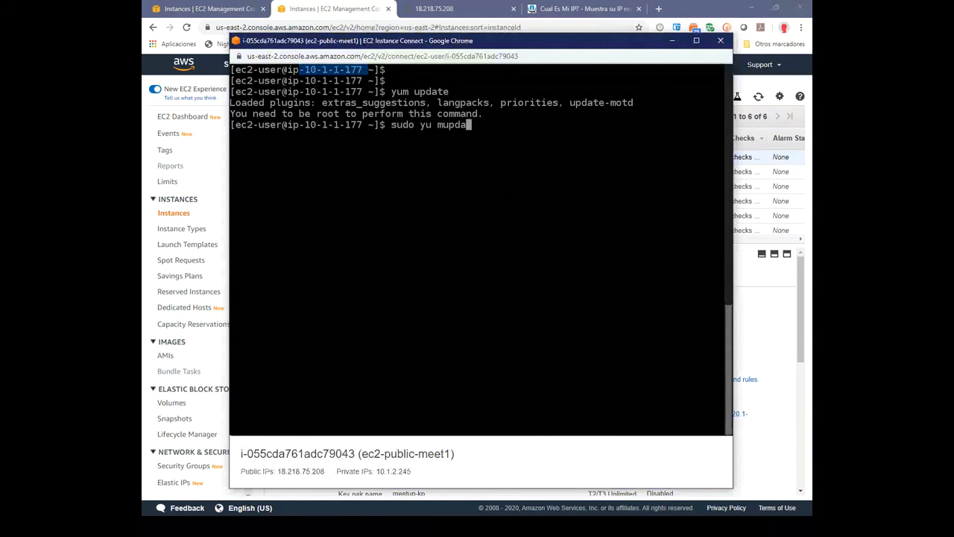
type("m update")
key("Return")
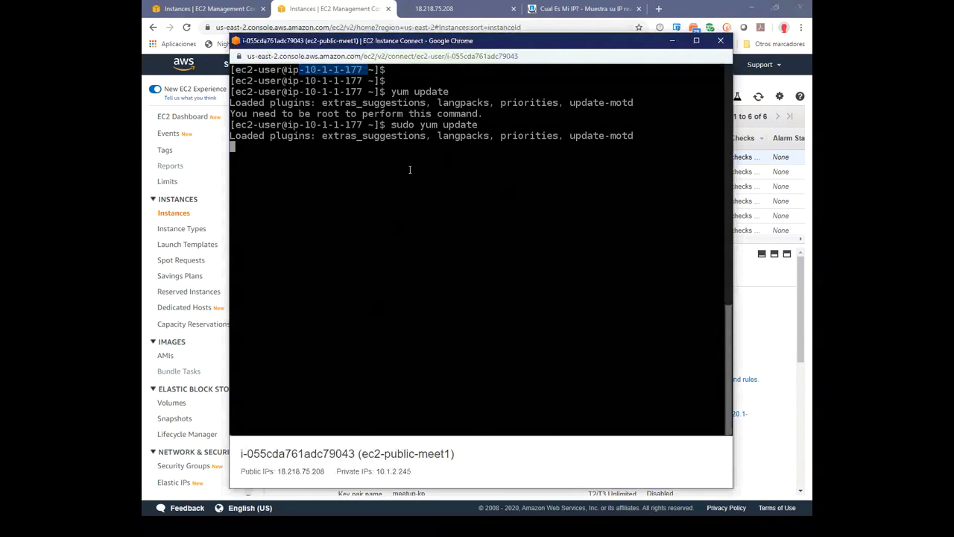
Interrupt the running yum update and get back to an empty shell prompt.
key("ctrl+c")
key("Return")
key("Return")
key("Return")
key("ctrl+c")
key("Return")
key("Return")
key("Return")
Leave the terminal for the AWS console and open the VPC service's list of NAT gateways.
left_click(775, 305)
left_click(194, 13)
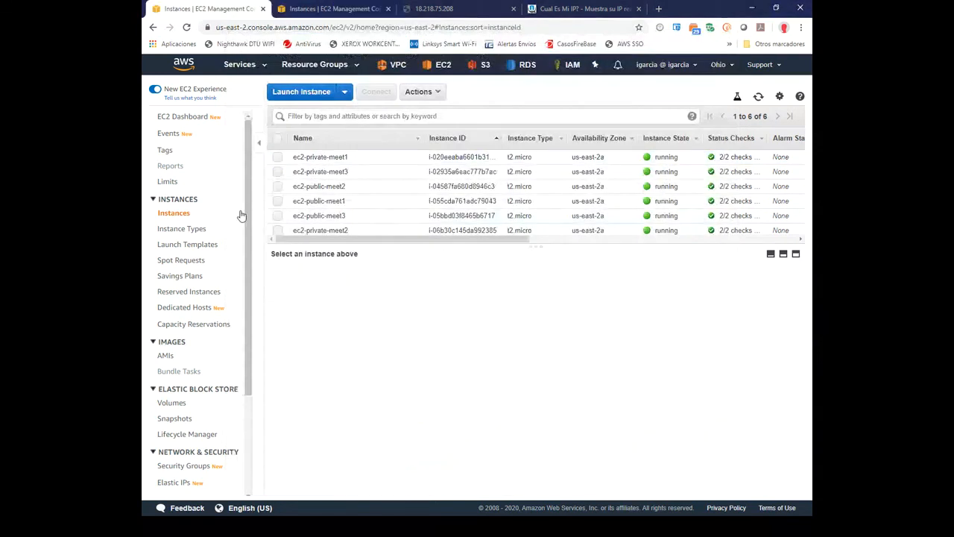
left_click(398, 66)
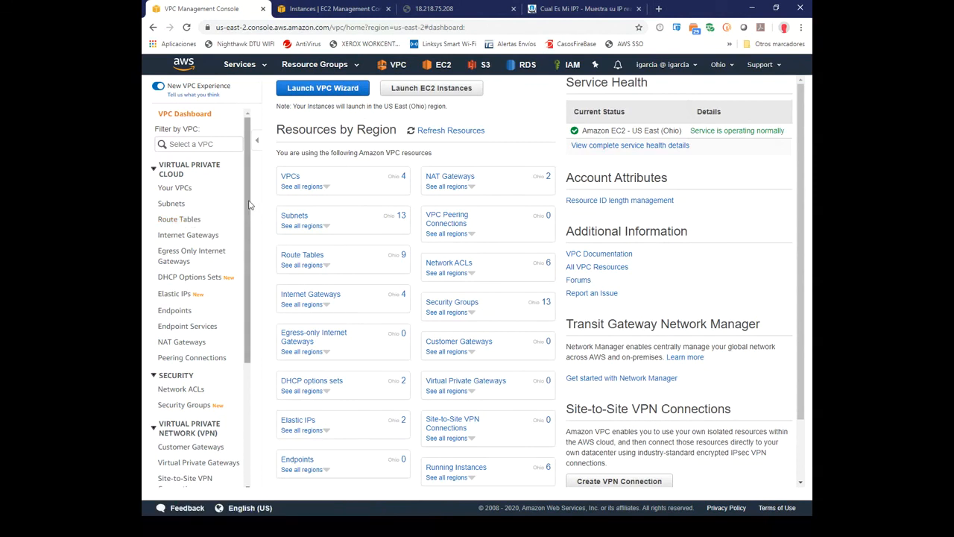
scroll(249, 220, "down", 1)
scroll(250, 220, "down", 2)
left_click(192, 298)
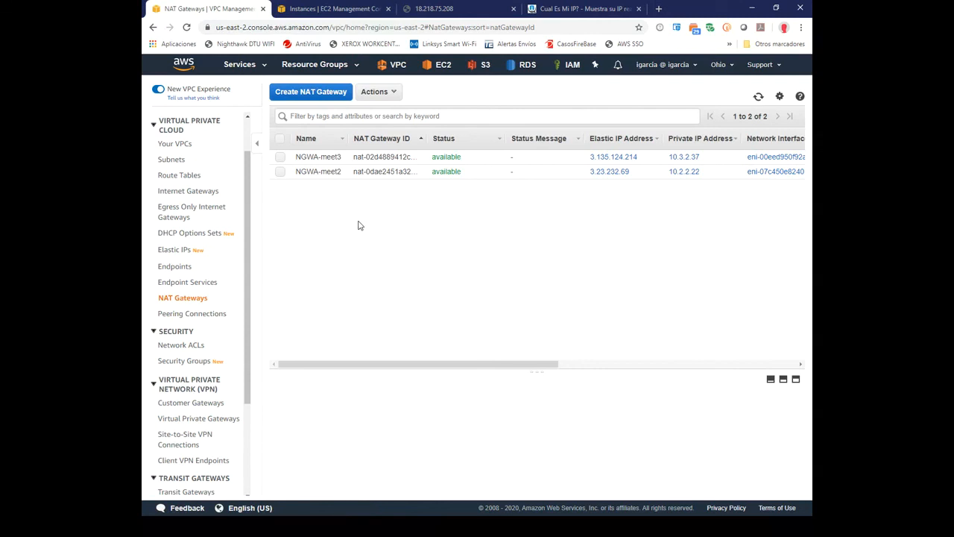
Create a NAT gateway in SubnetPuplicA-meet1 with a newly allocated Elastic IP address, and show the new gateway's details.
left_click(333, 92)
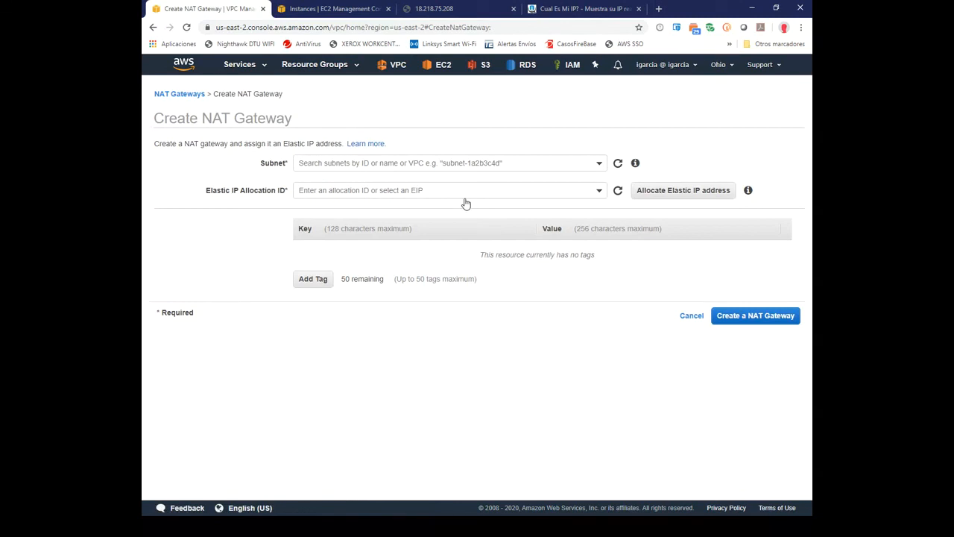
left_click(389, 162)
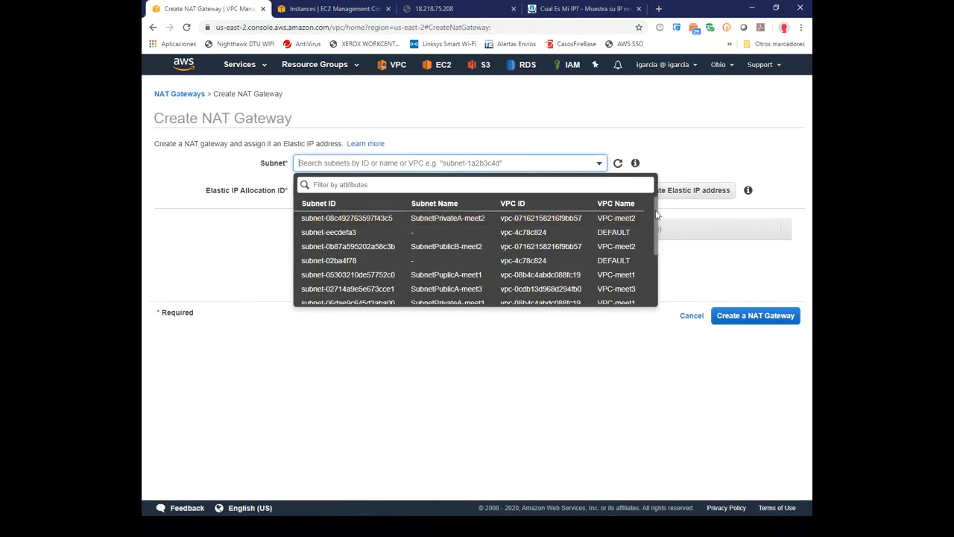
left_click_drag(656, 214, 658, 247)
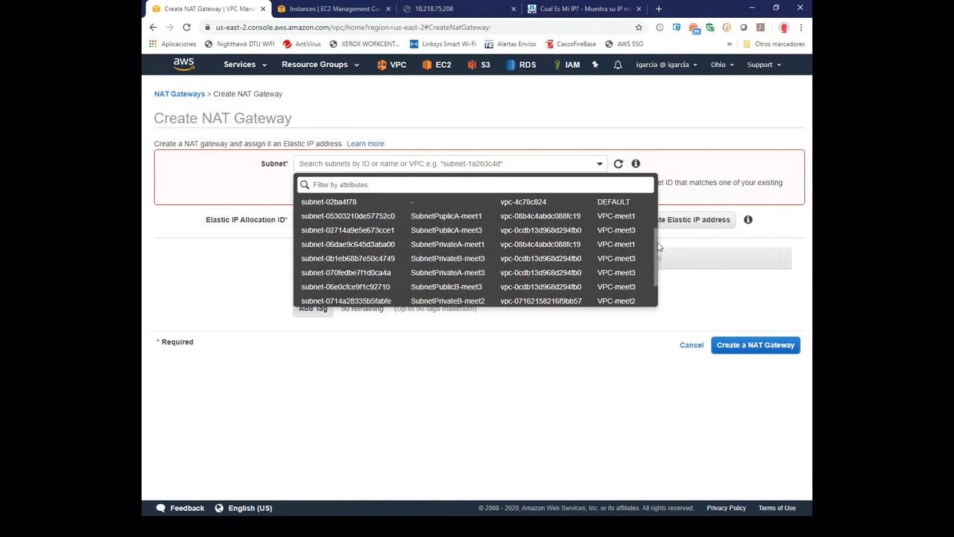
left_click(471, 217)
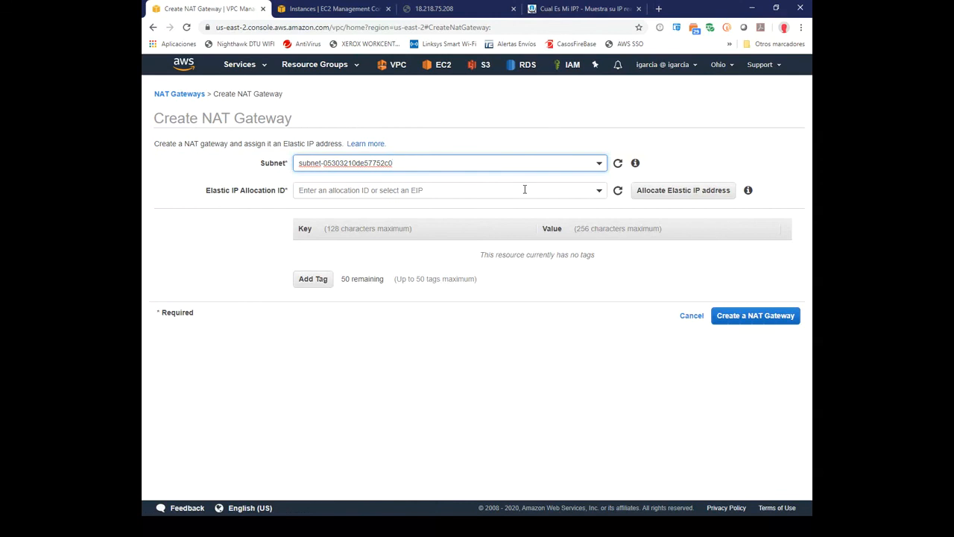
left_click(673, 191)
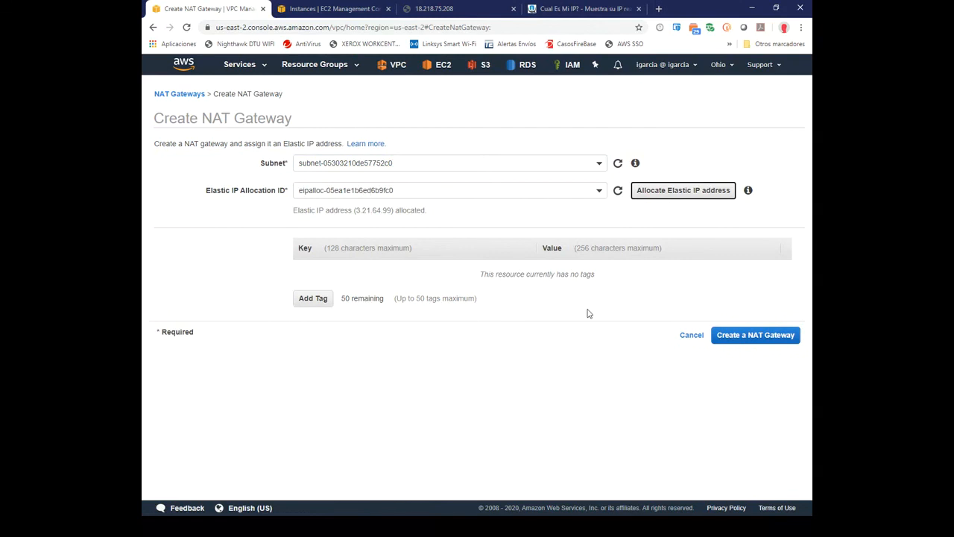
left_click(765, 339)
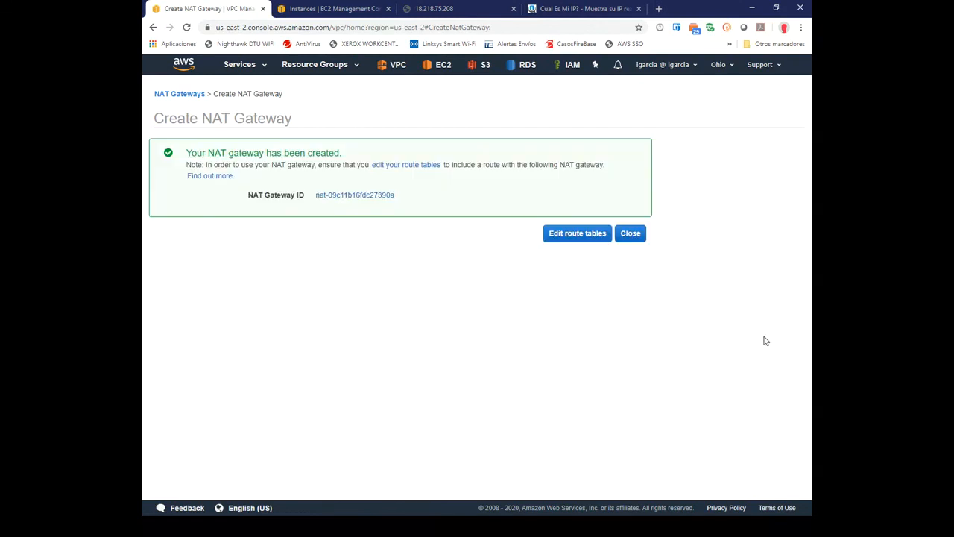
left_click(631, 235)
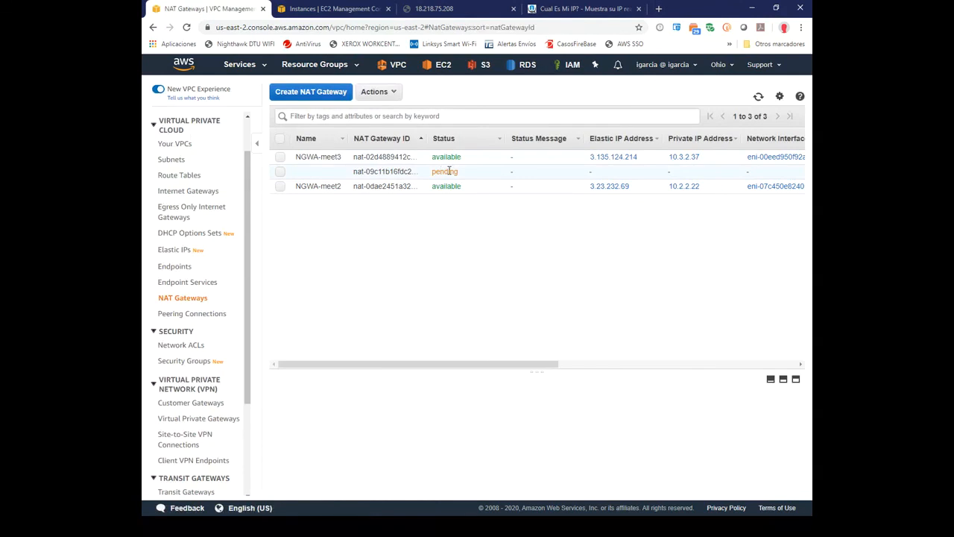
left_click(449, 172)
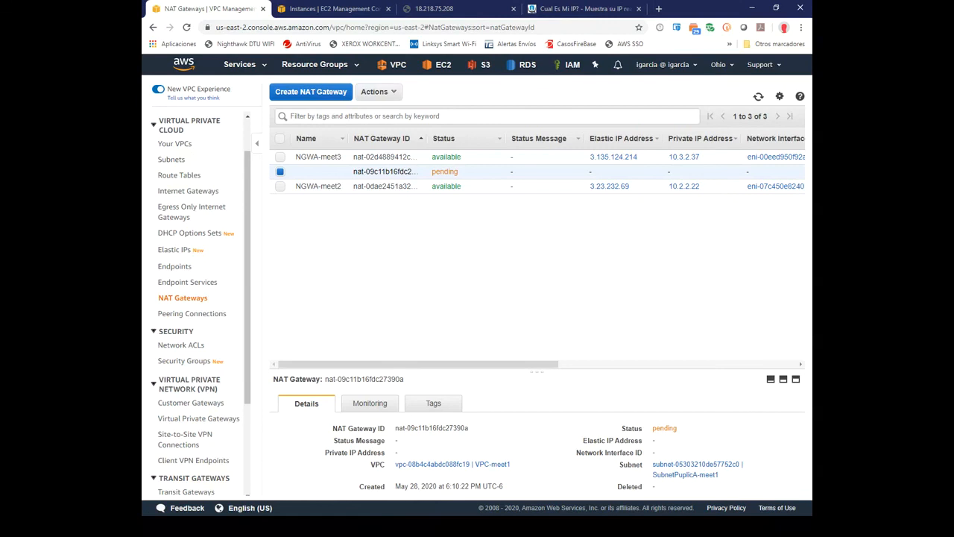
Examine the repository named in the yum output in the private instance's session, and clear the terminal.
key("alt+Tab")
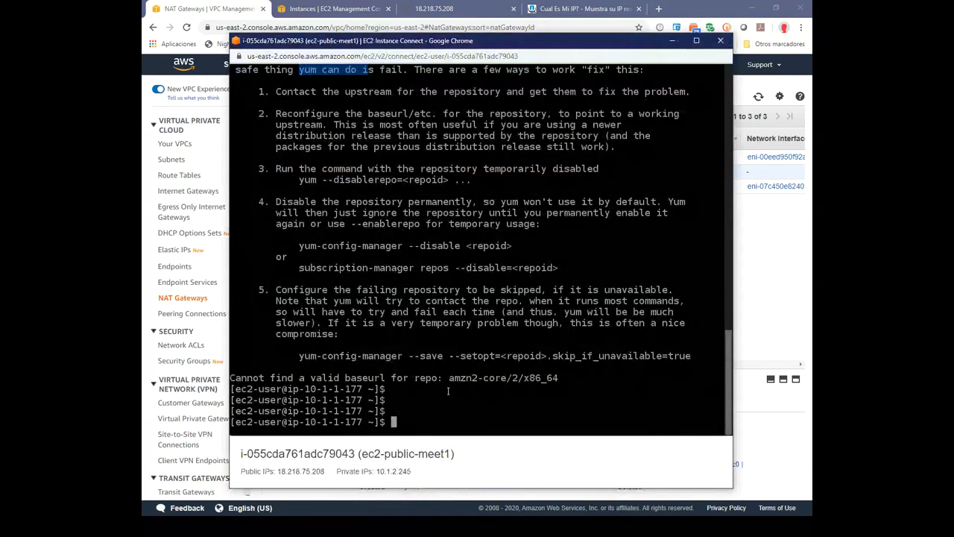
left_click_drag(448, 378, 565, 378)
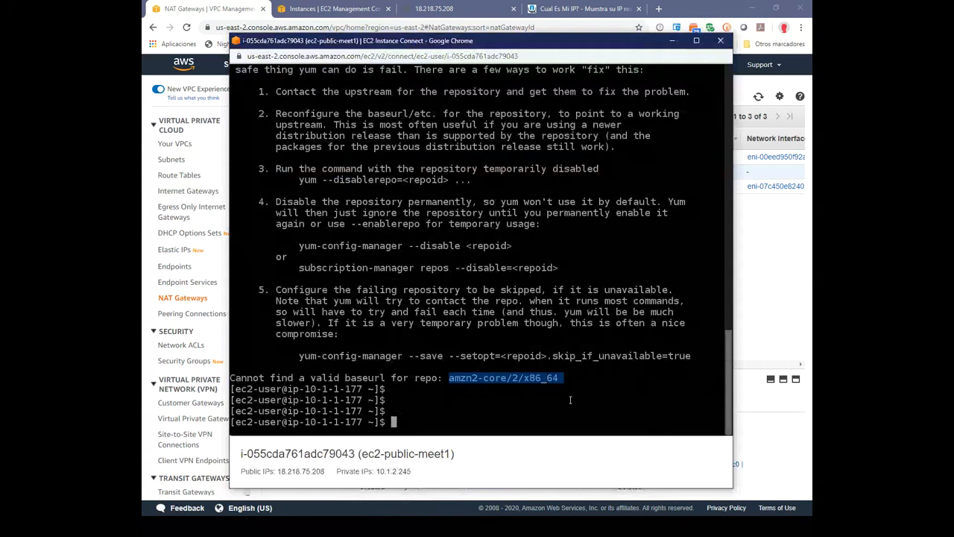
left_click(566, 399)
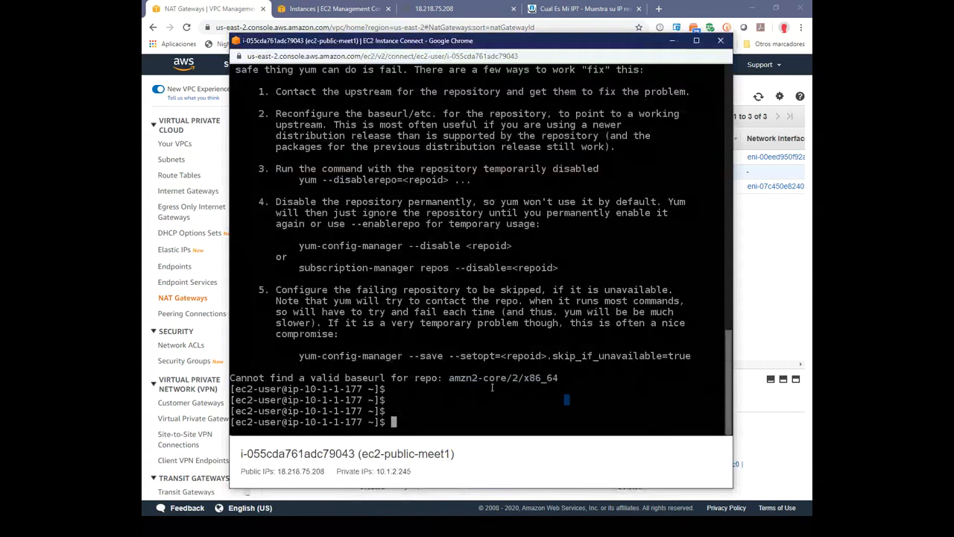
type("clear")
key("Return")
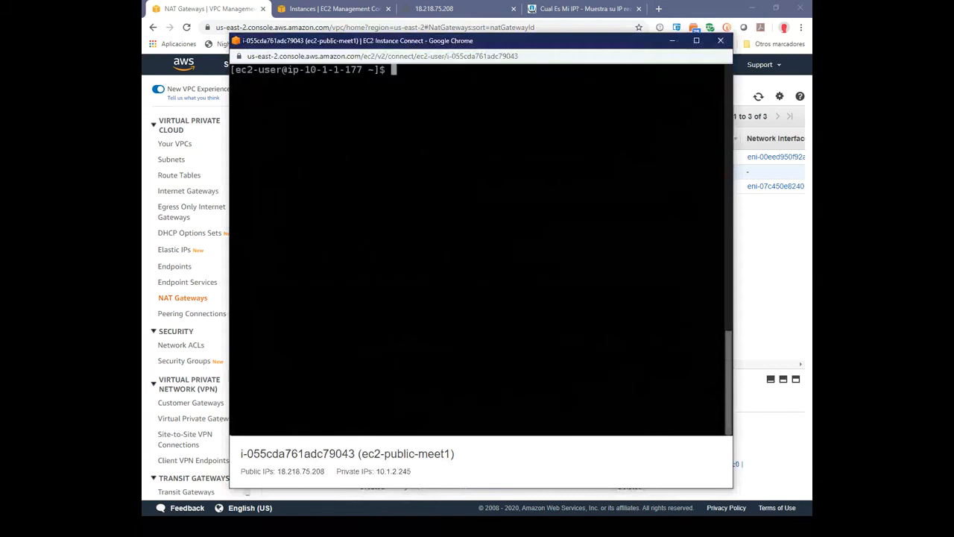
Return to the NAT gateways list, refresh the new gateway's status, and open the VPC route tables.
left_click(673, 41)
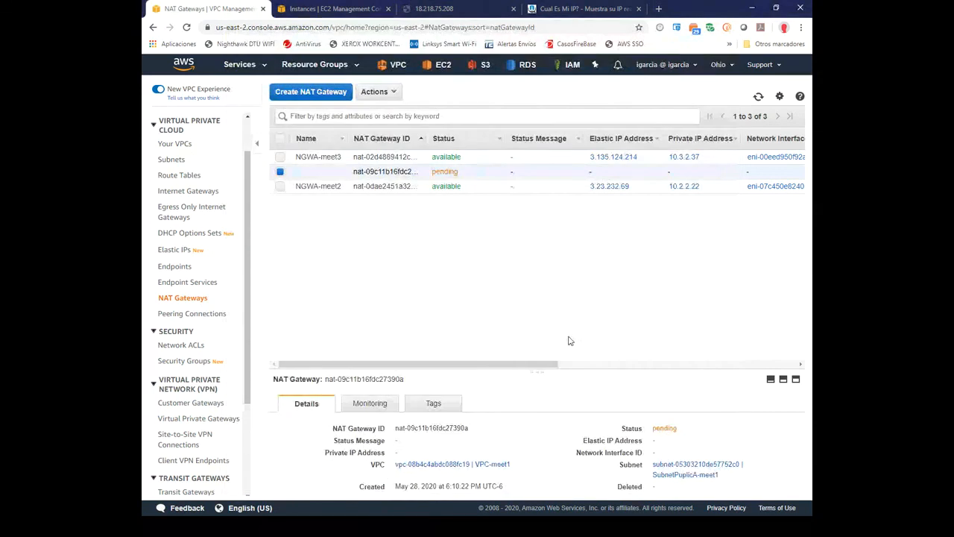
left_click(759, 99)
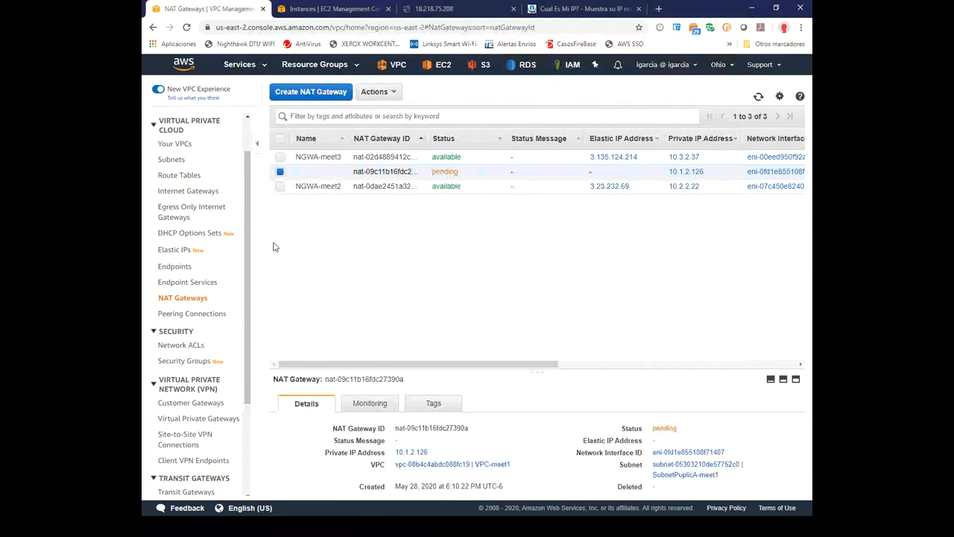
left_click(182, 176)
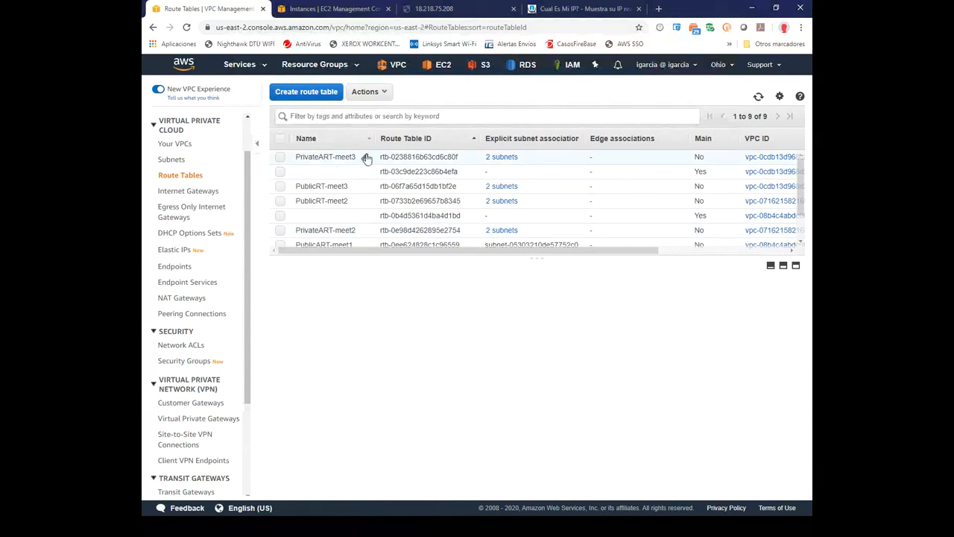
Create a route table named PrivateART-meet1 in VPC-meet1, reusing the name of PrivateART-meet3.
left_click(366, 158)
key("ctrl+c")
left_click(427, 91)
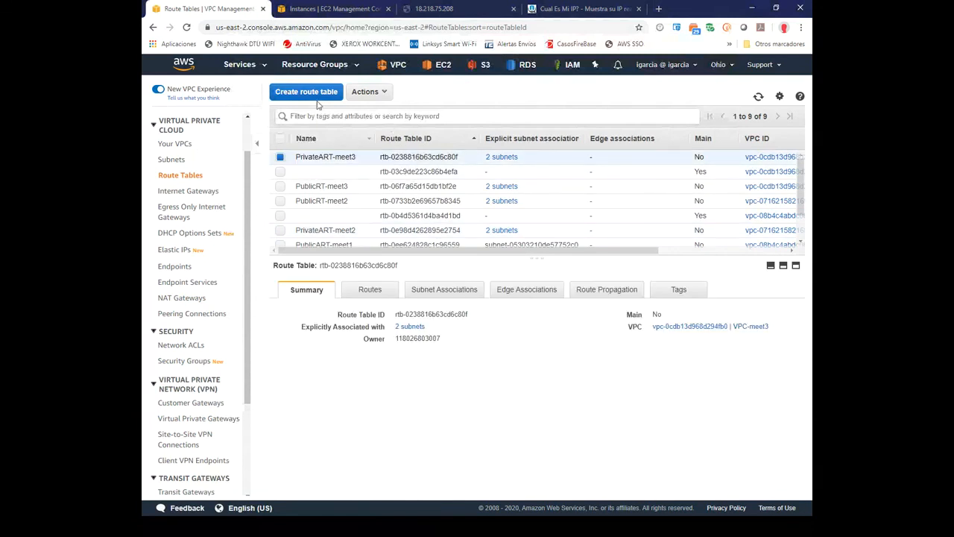
left_click(311, 91)
left_click(453, 163)
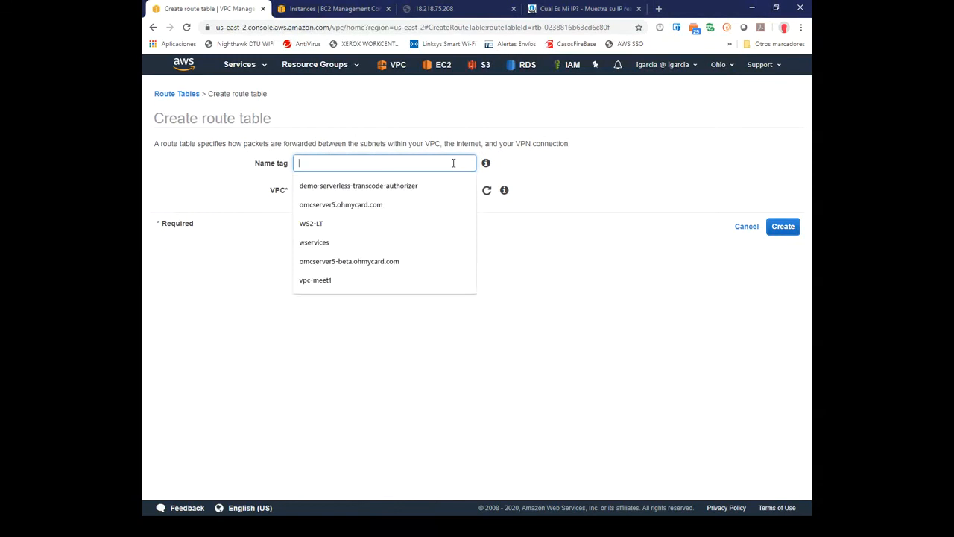
key("ctrl+v")
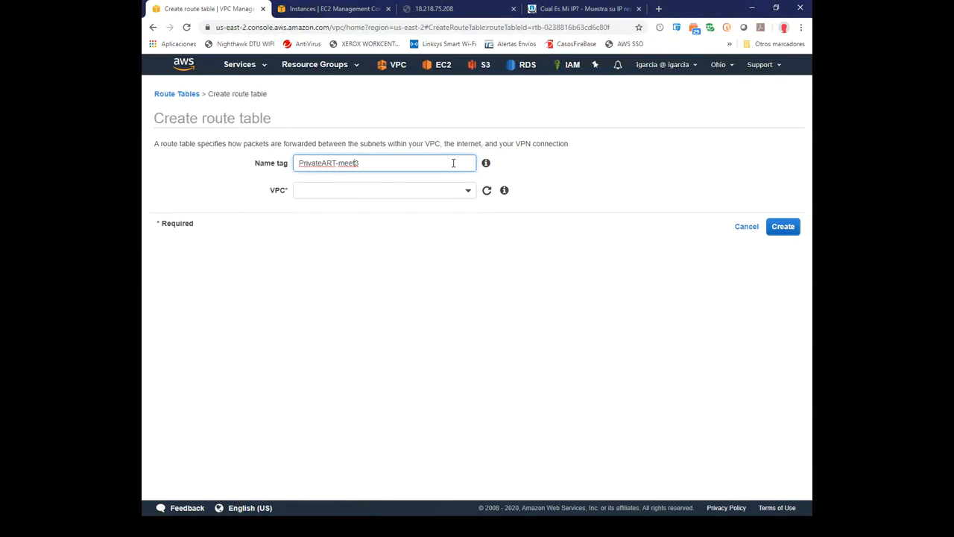
key("BackSpace")
type("1")
left_click(377, 189)
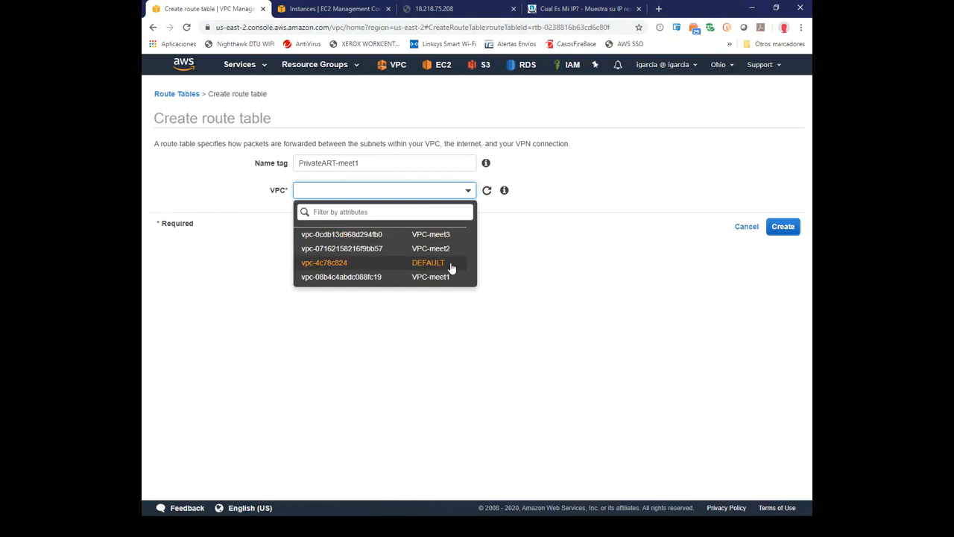
left_click(437, 278)
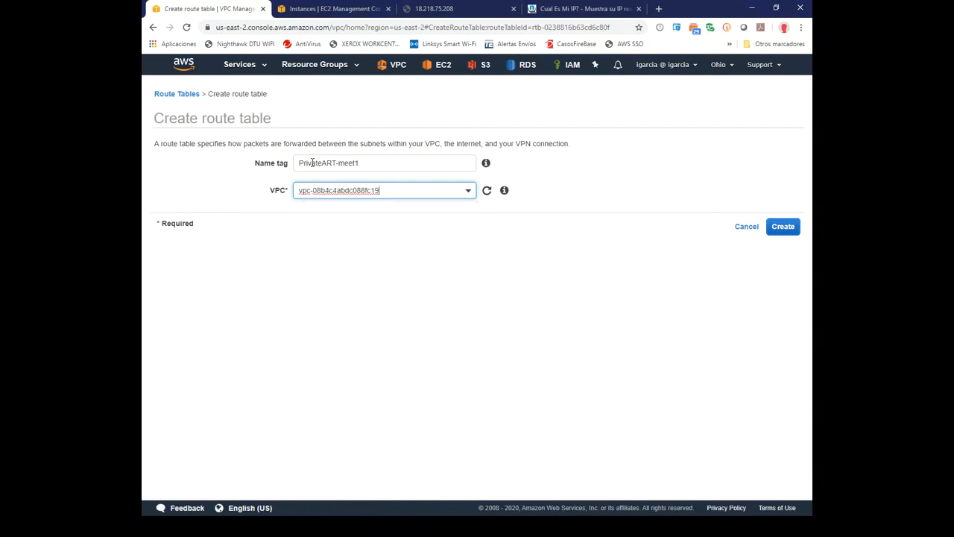
left_click(783, 226)
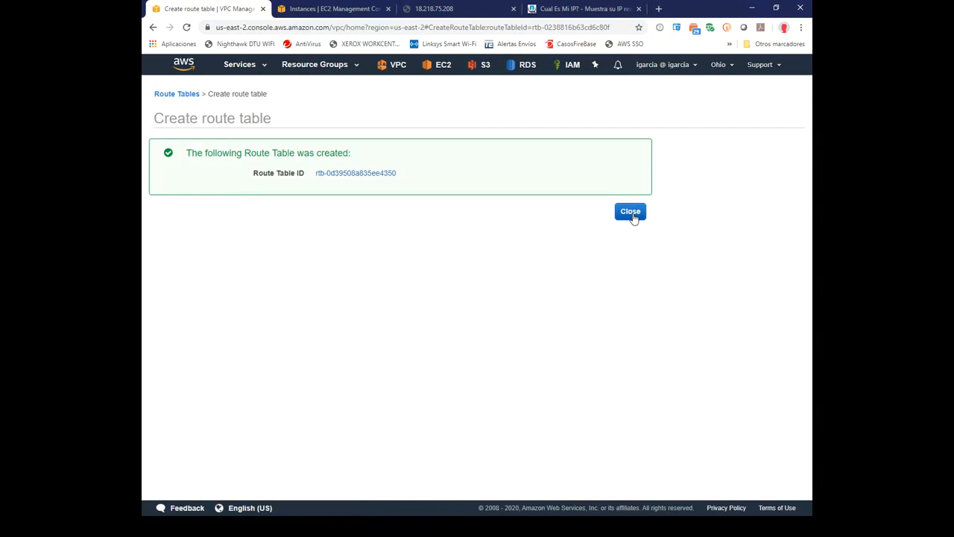
left_click(631, 213)
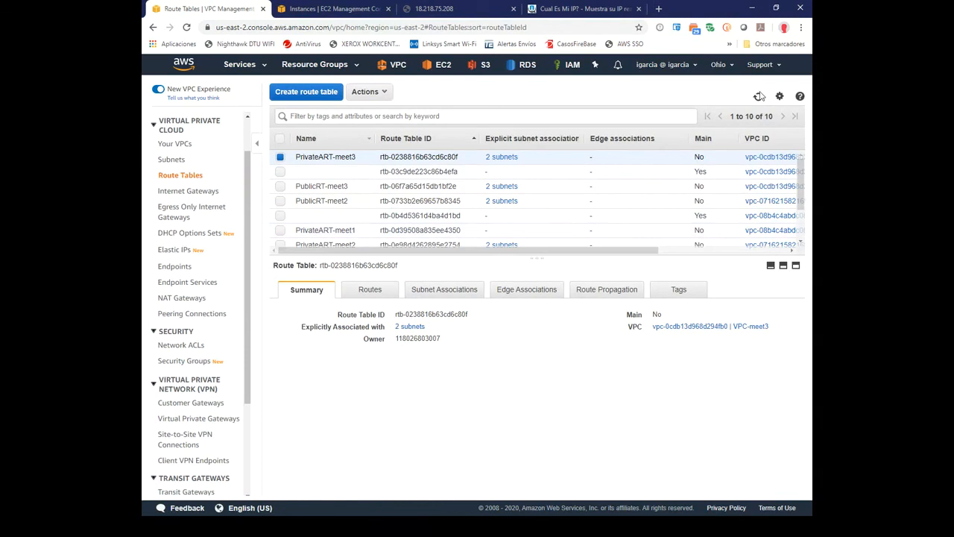
Refresh the route tables, sort them by name, and show the routes of PrivateART-meet1.
left_click(759, 96)
left_click(348, 139)
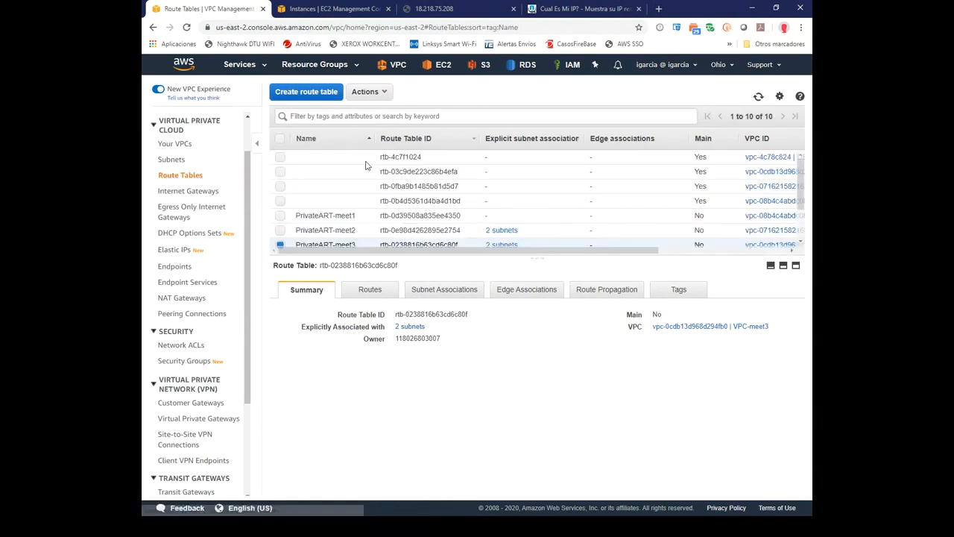
left_click(325, 216)
left_click(370, 290)
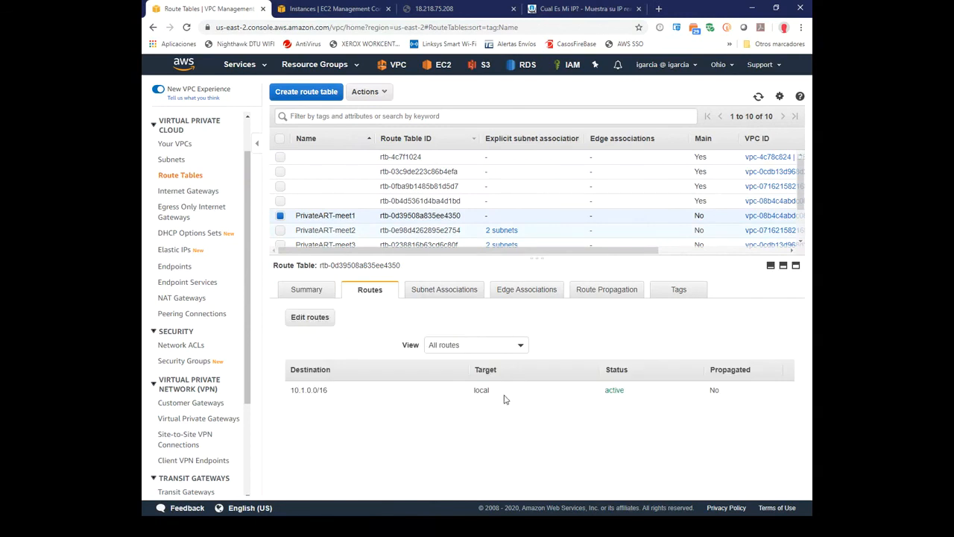
Add a route to PrivateART-meet1 with destination 0.0.0.0/0 and NAT gateway nat-09c11b16fdc27390a as target, and save the routes.
left_click(322, 320)
left_click(185, 199)
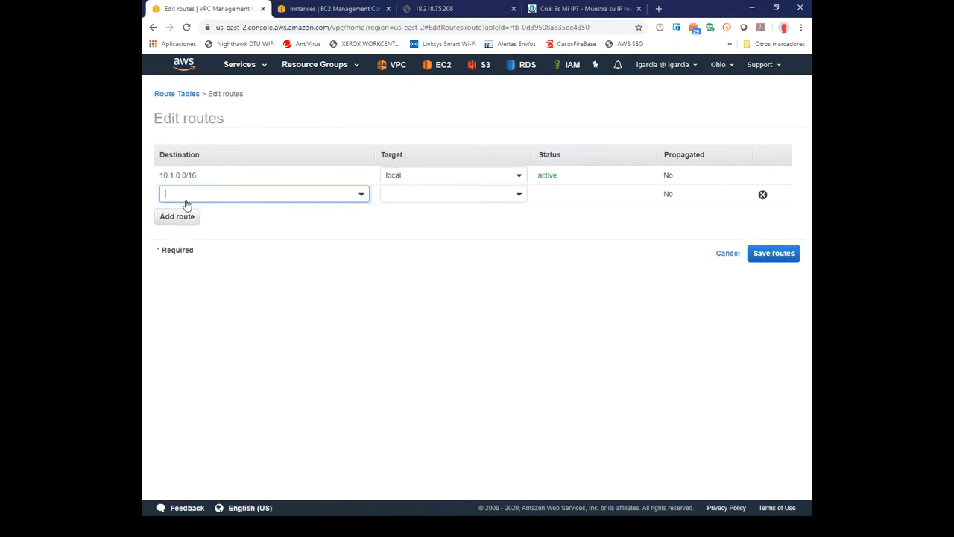
left_click(227, 193)
type("0.0.0")
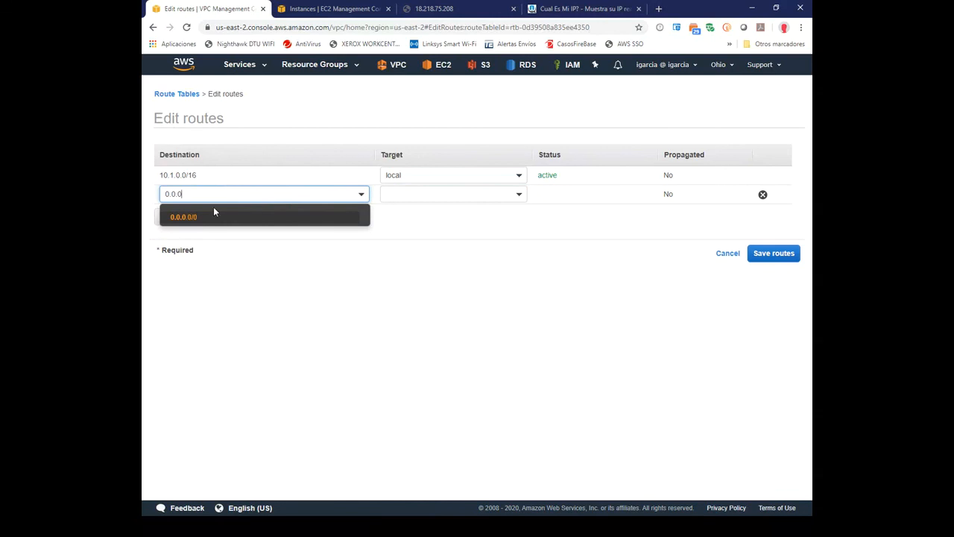
left_click(187, 216)
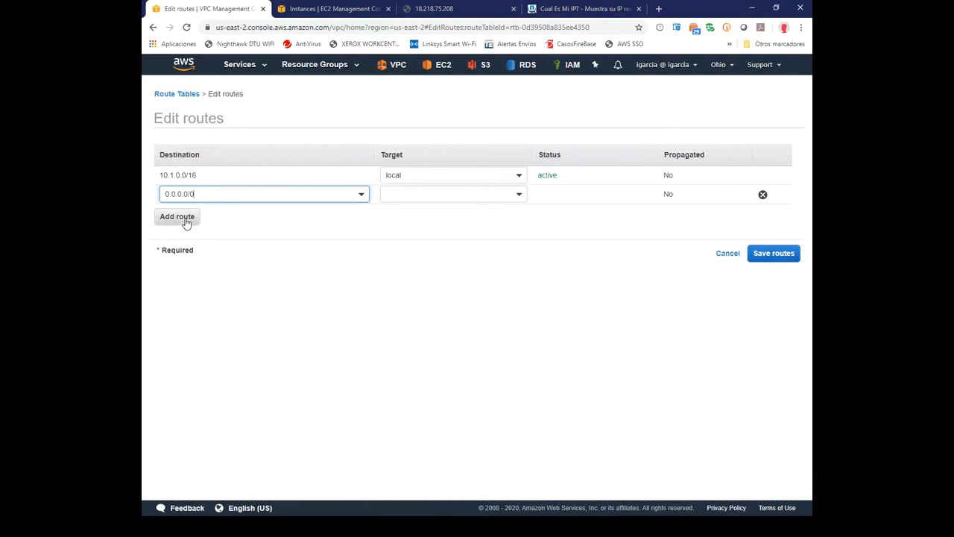
left_click(519, 195)
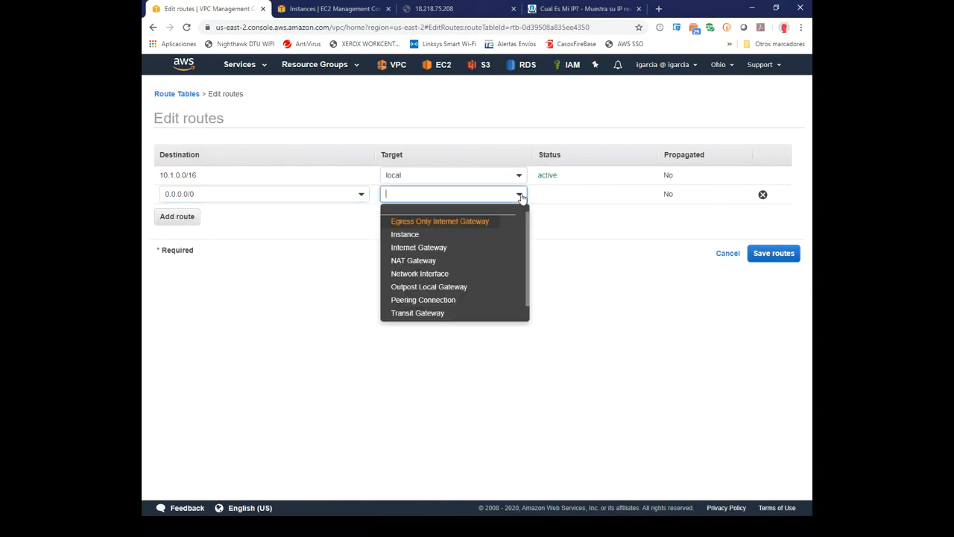
left_click_drag(527, 220, 527, 238)
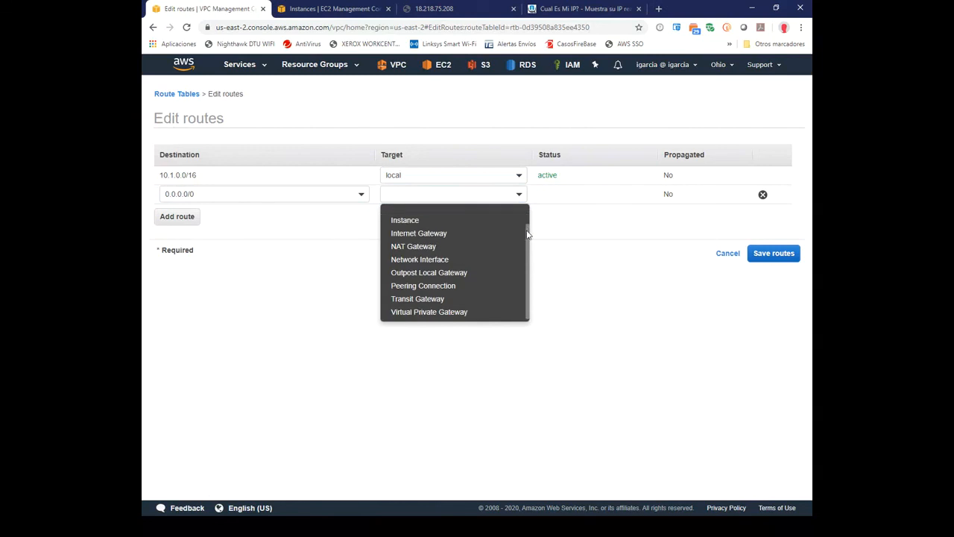
left_click(423, 250)
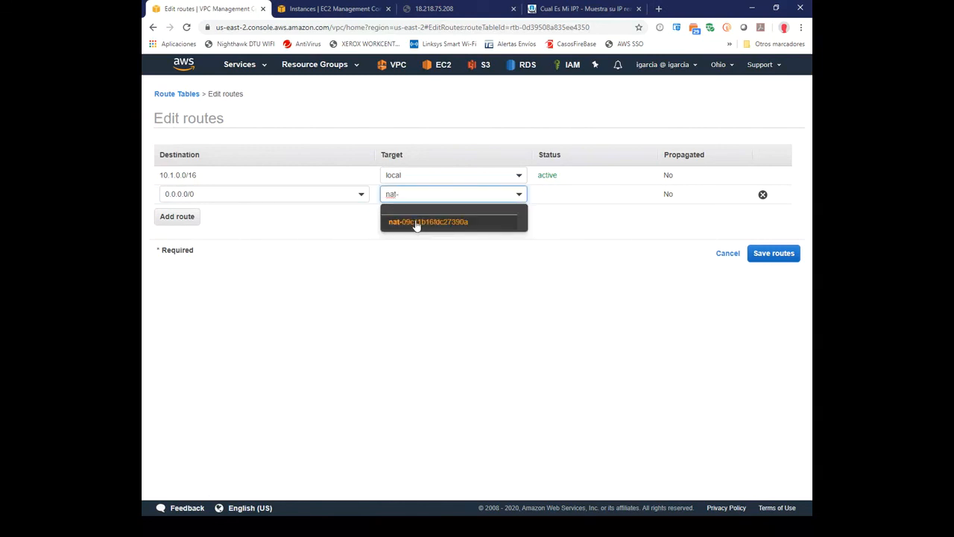
left_click(416, 222)
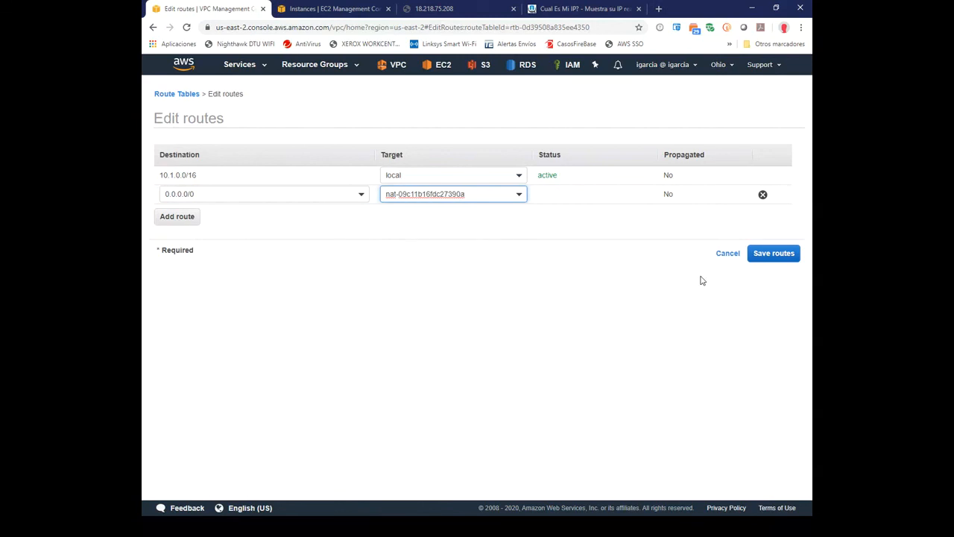
left_click(774, 255)
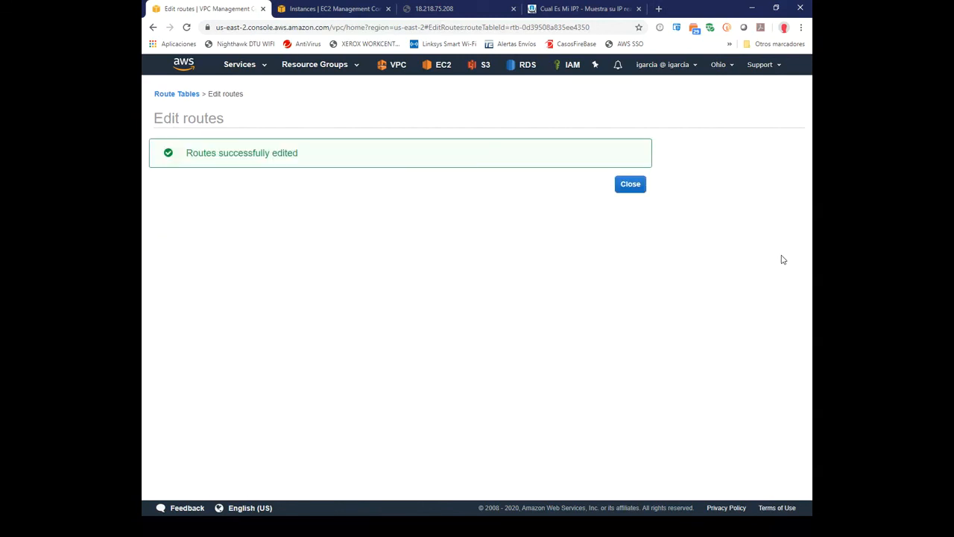
left_click(630, 185)
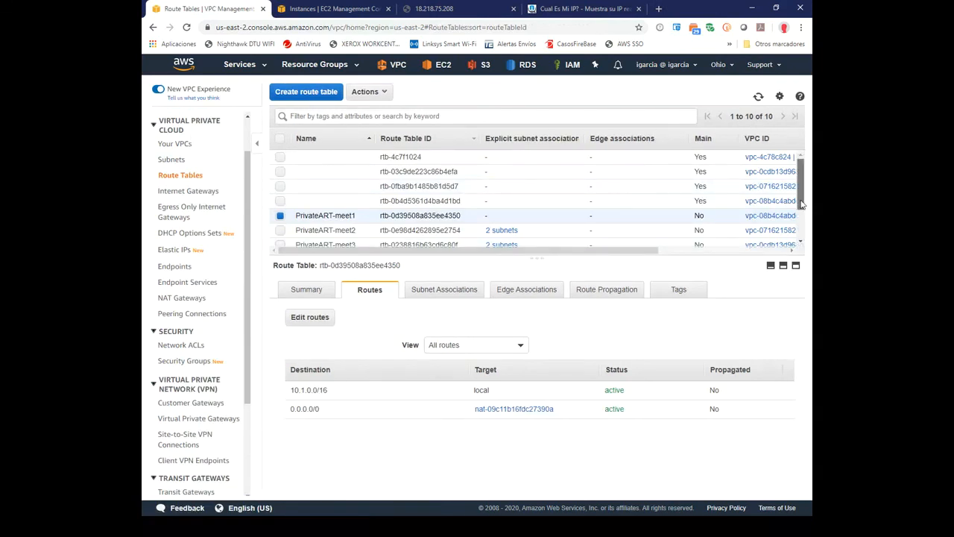
Compare the routes of PublicART-meet1 with those of PrivateART-meet1.
scroll(537, 201, "down", 2)
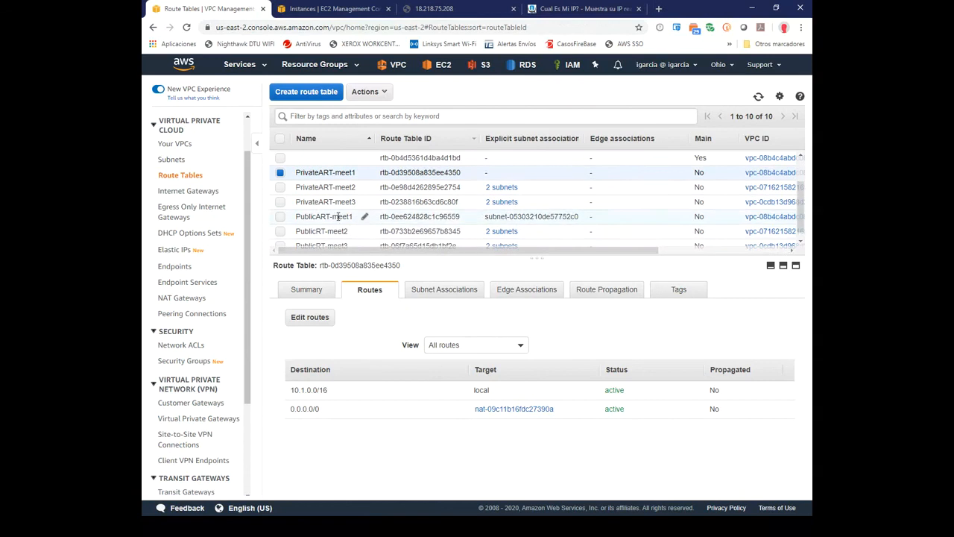
left_click(340, 216)
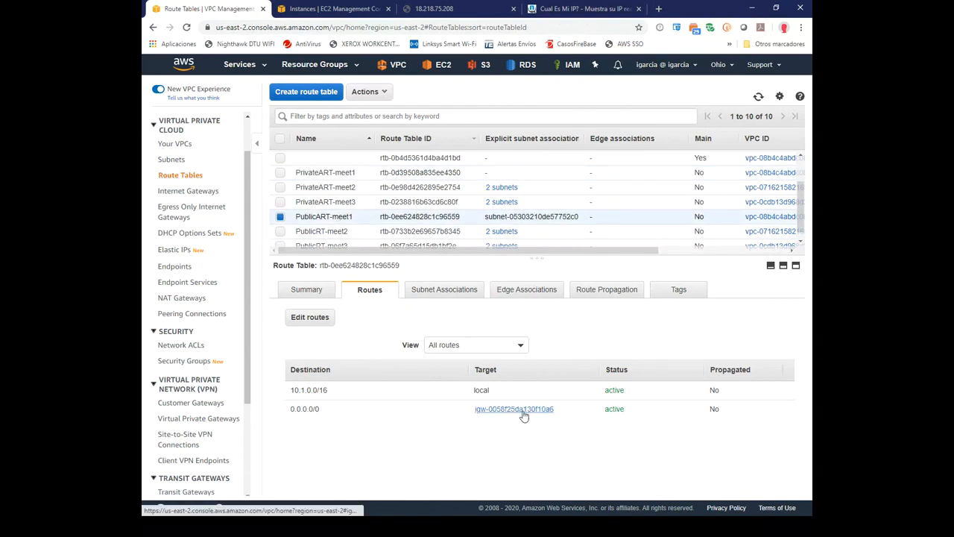
left_click(332, 172)
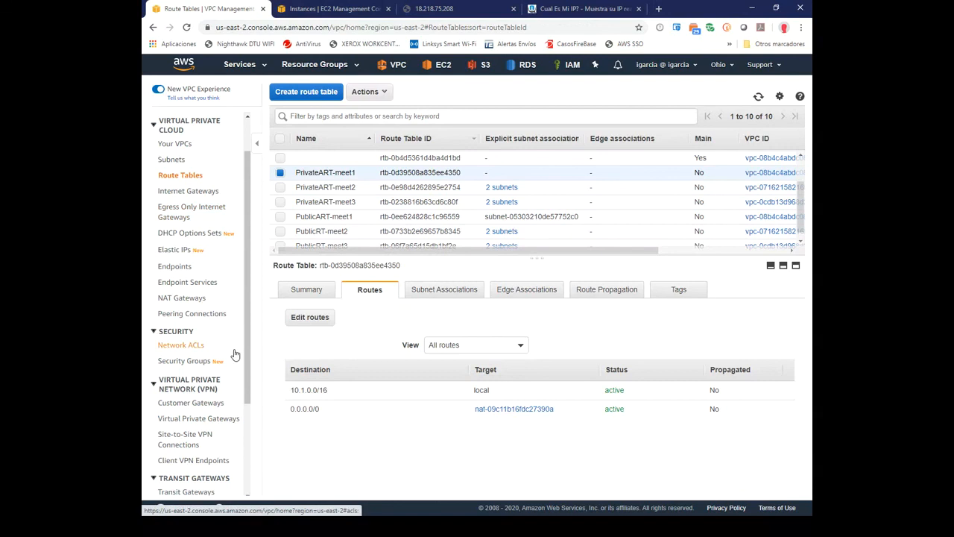
Name the unnamed NAT gateway in VPC-meet1 NGWA-meet1, reusing the name of NGWA-meet3.
left_click_drag(248, 340, 249, 350)
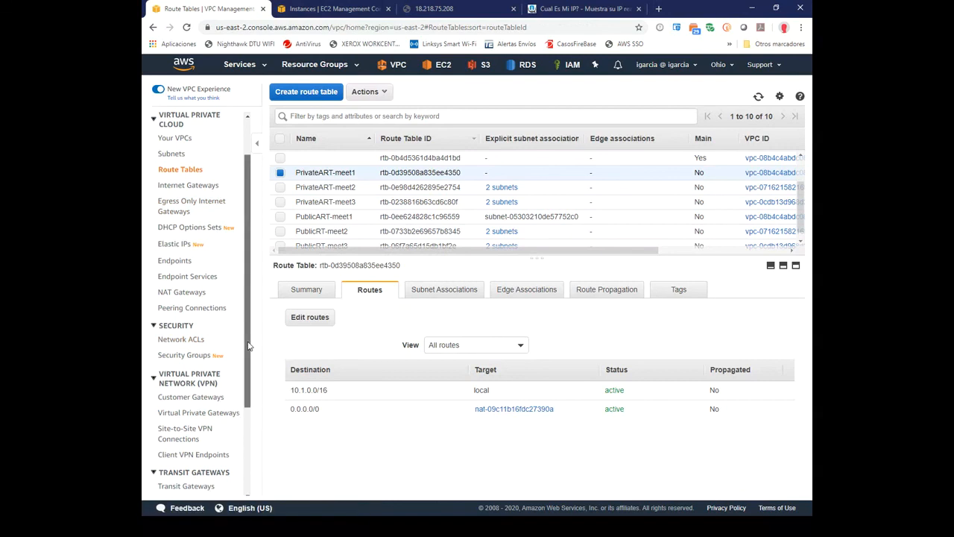
left_click(179, 295)
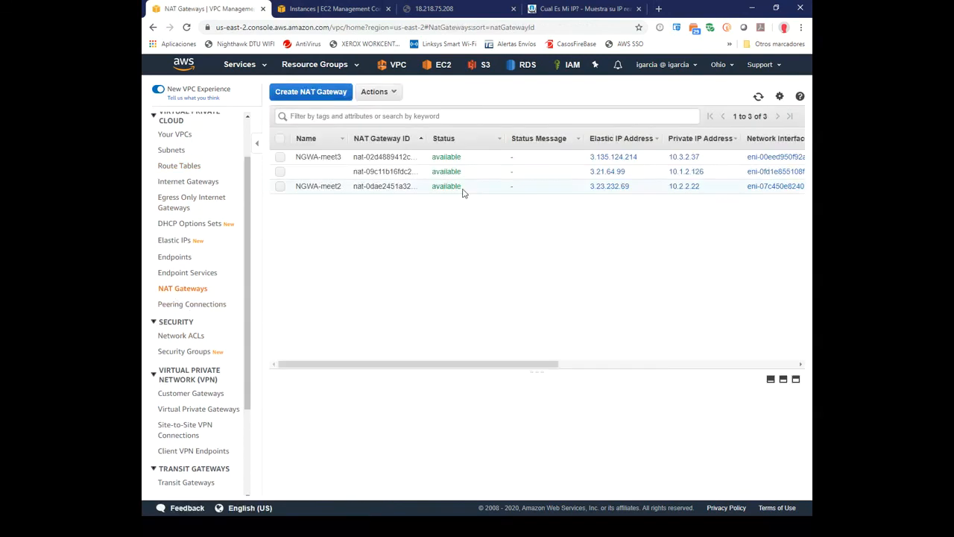
mouse_move(338, 176)
left_click(339, 160)
key("ctrl+c")
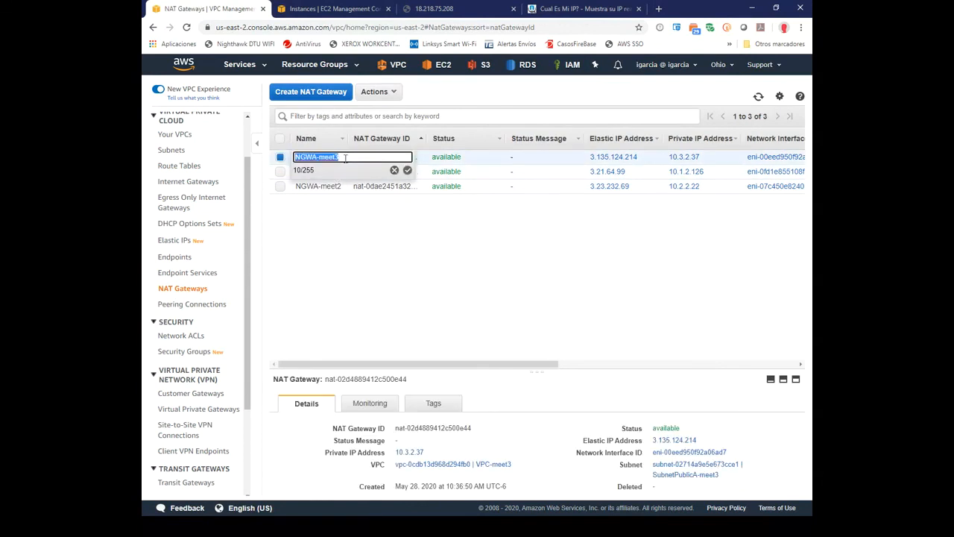
left_click(351, 199)
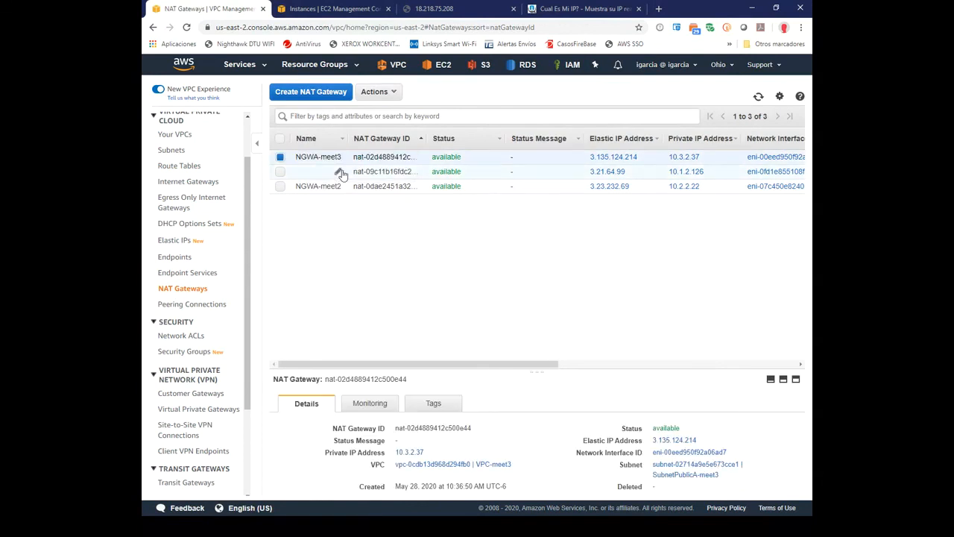
left_click(339, 174)
key("ctrl+v")
key("BackSpace")
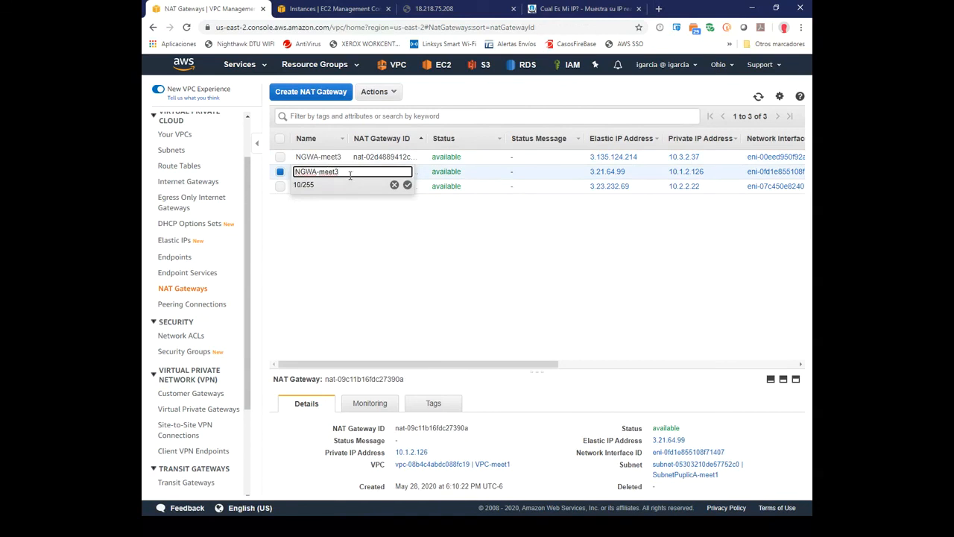
type("1")
left_click(407, 185)
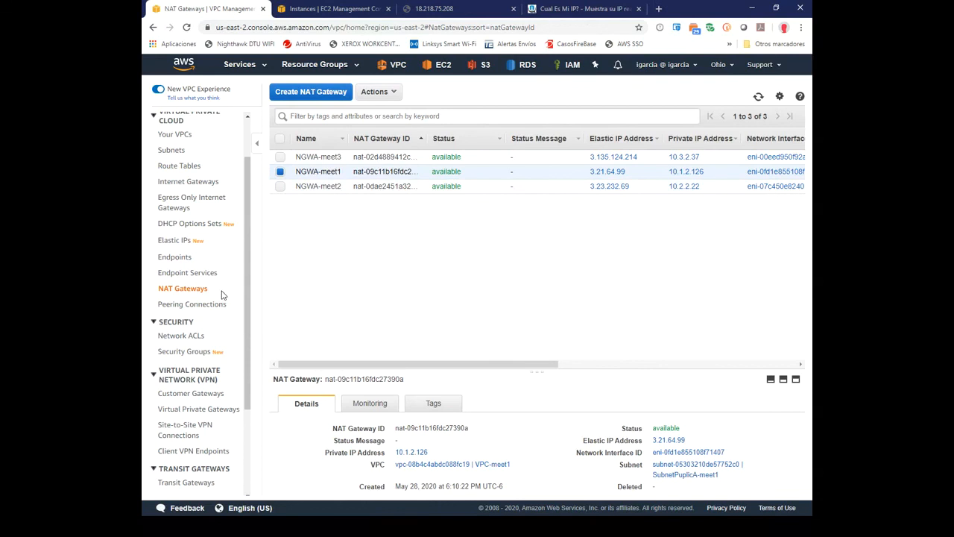
Associate the private subnet SubnetPrivateA-meet1 (10.1.1.0/24) with the route table PrivateART-meet1 and save the association.
left_click(183, 165)
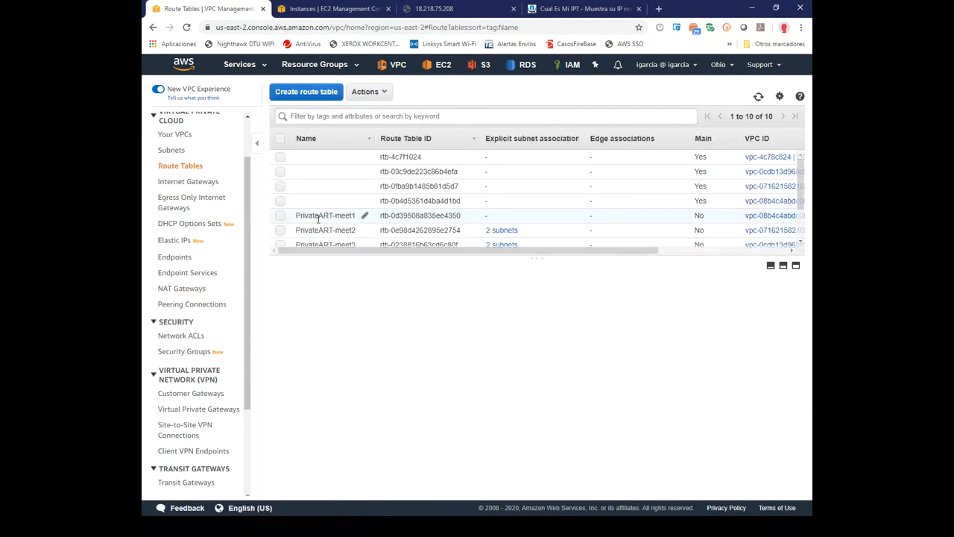
left_click(329, 216)
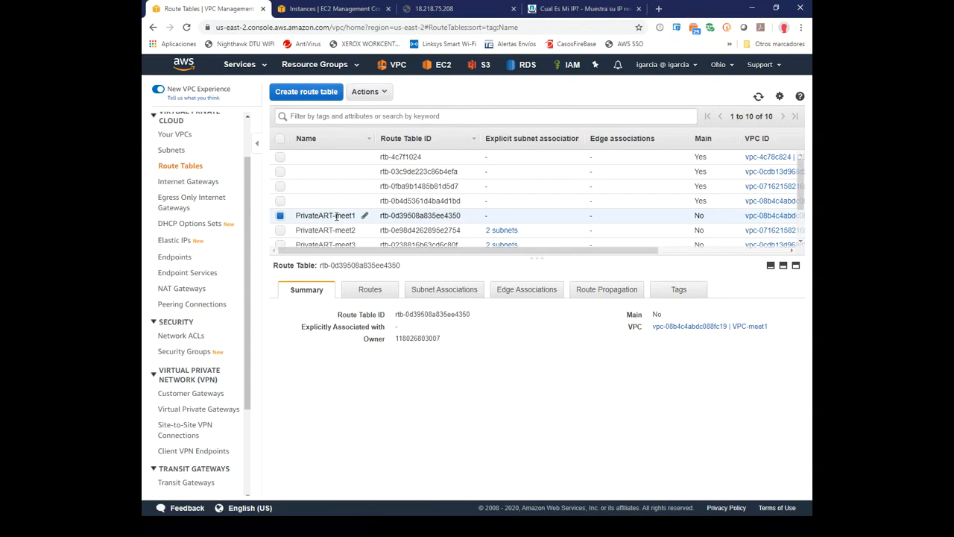
left_click(462, 296)
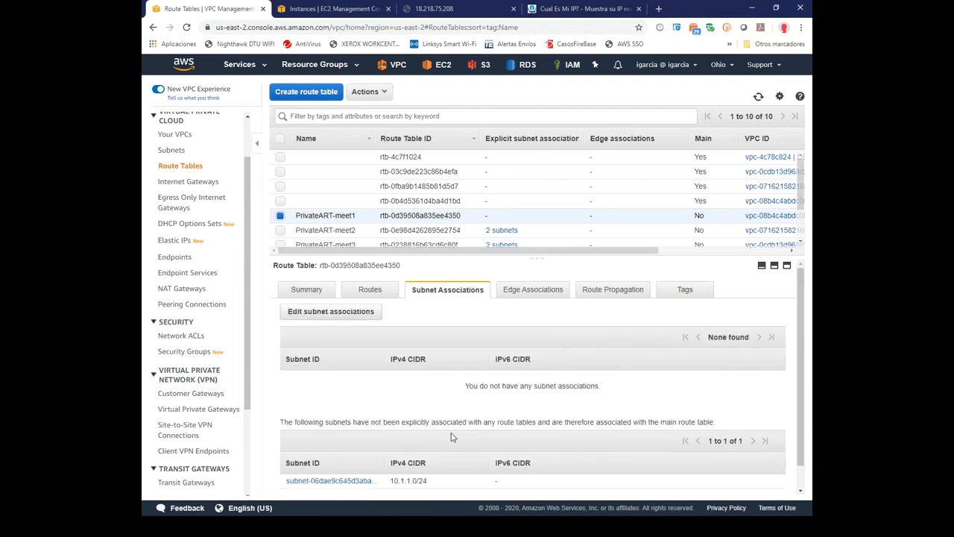
left_click(331, 311)
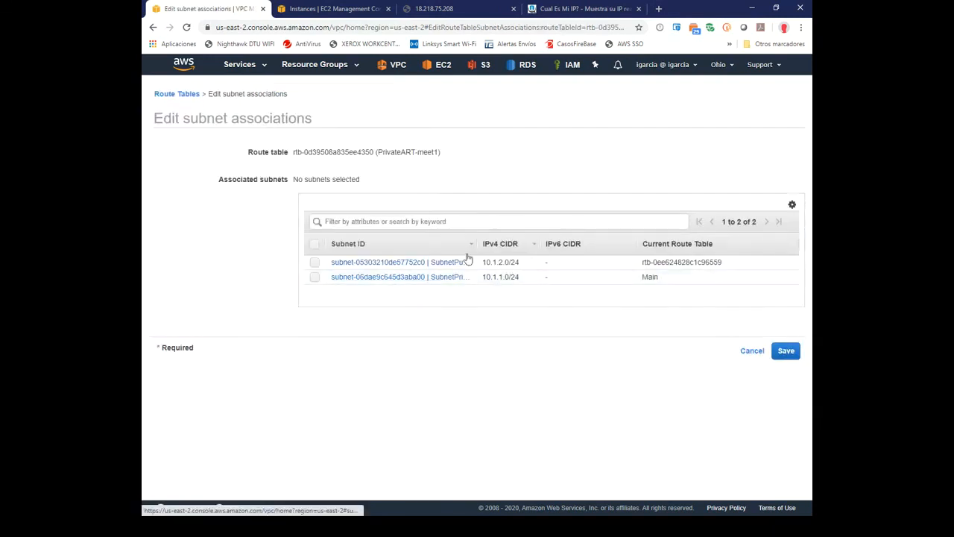
left_click_drag(475, 245, 503, 245)
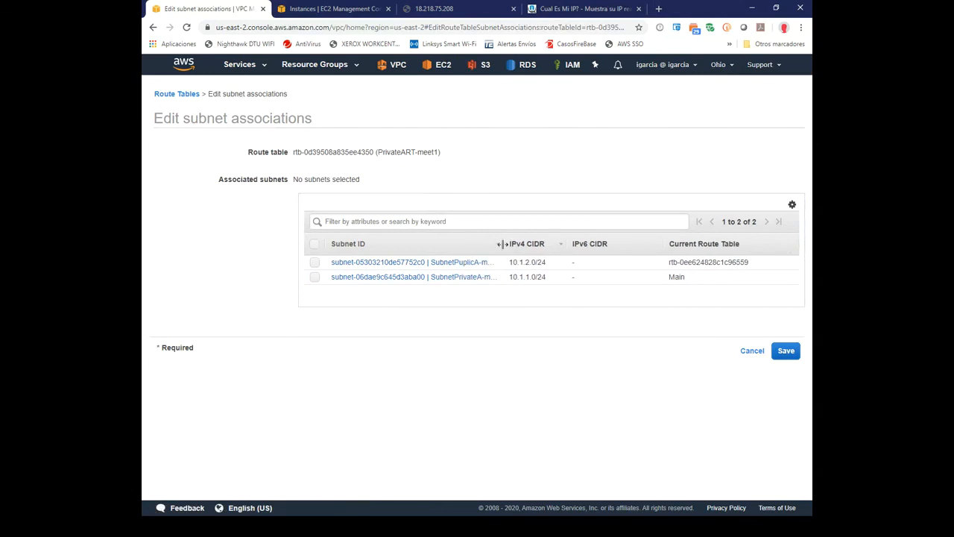
left_click(314, 278)
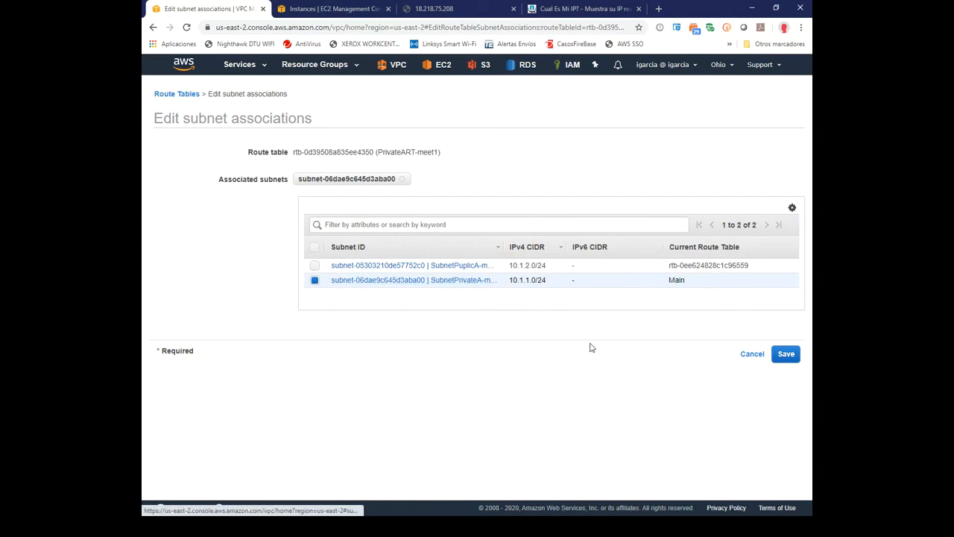
left_click(789, 356)
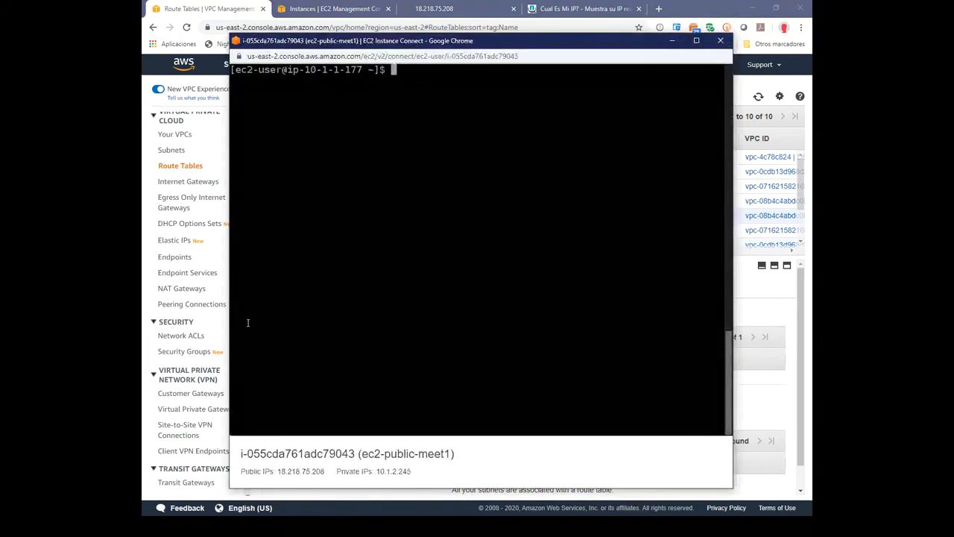
Check the host address in the private instance's terminal prompt and rerun sudo yum update there.
left_click_drag(363, 70, 305, 69)
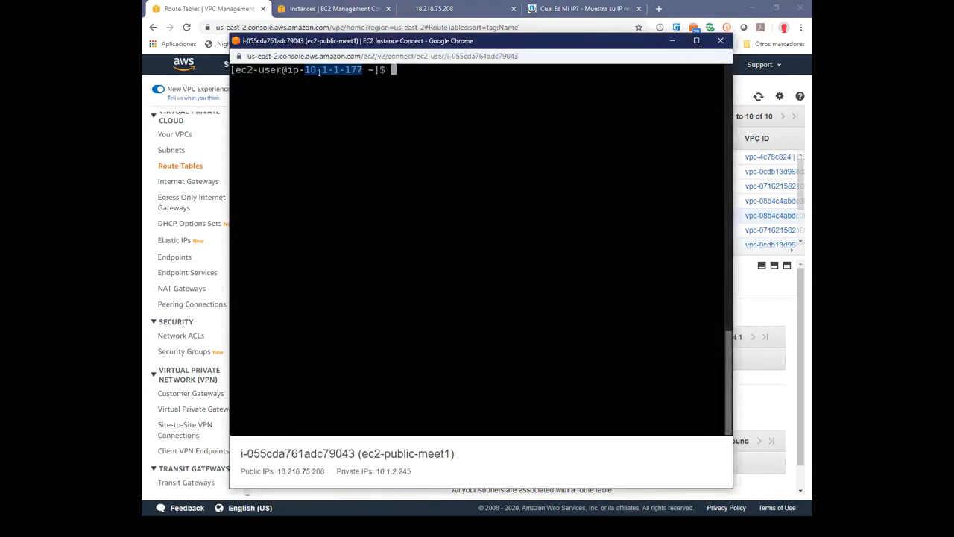
key("Return")
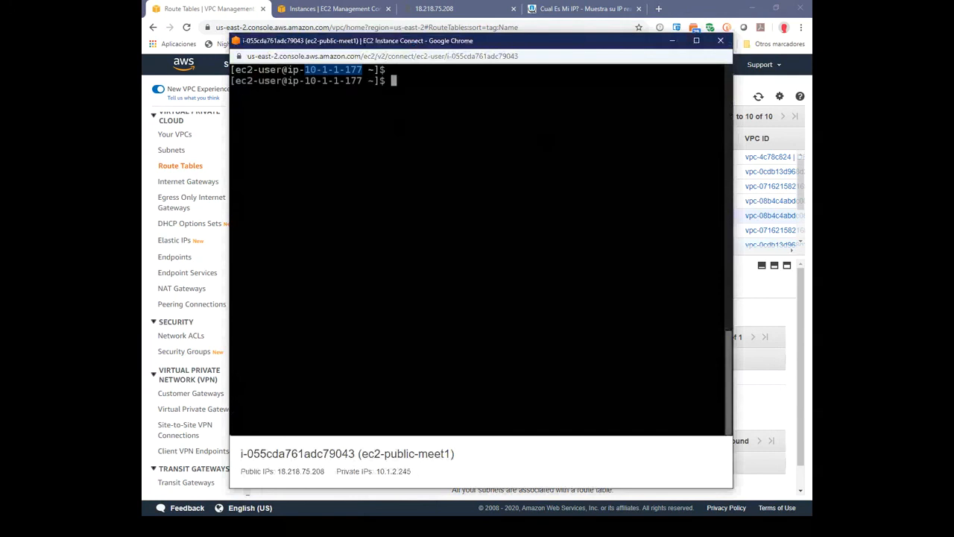
key("Return")
key("Up")
key("Up")
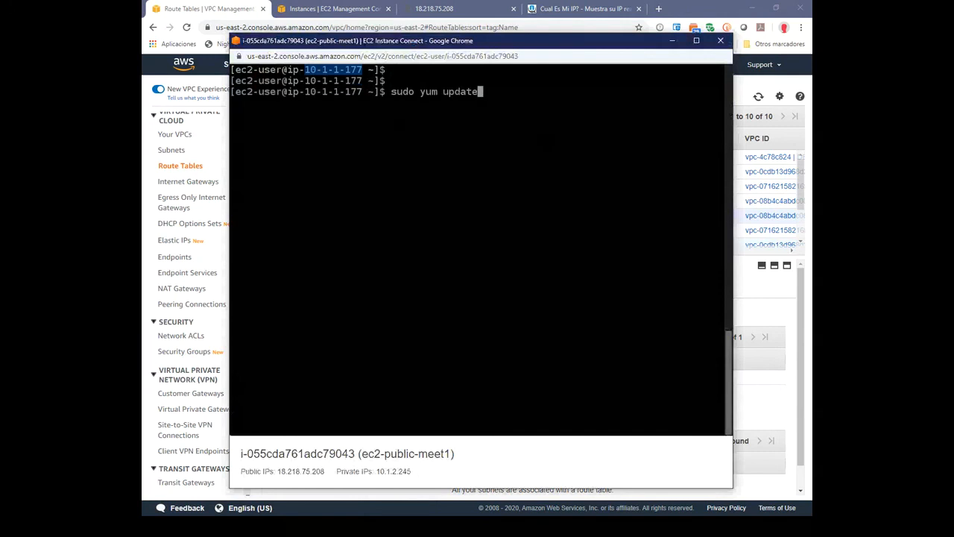
key("Return")
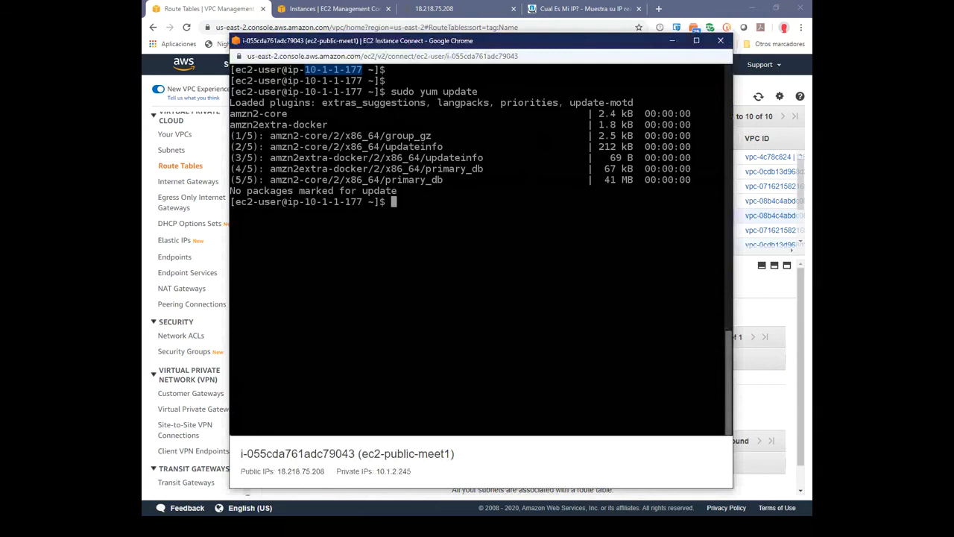
type("ping www.google.")
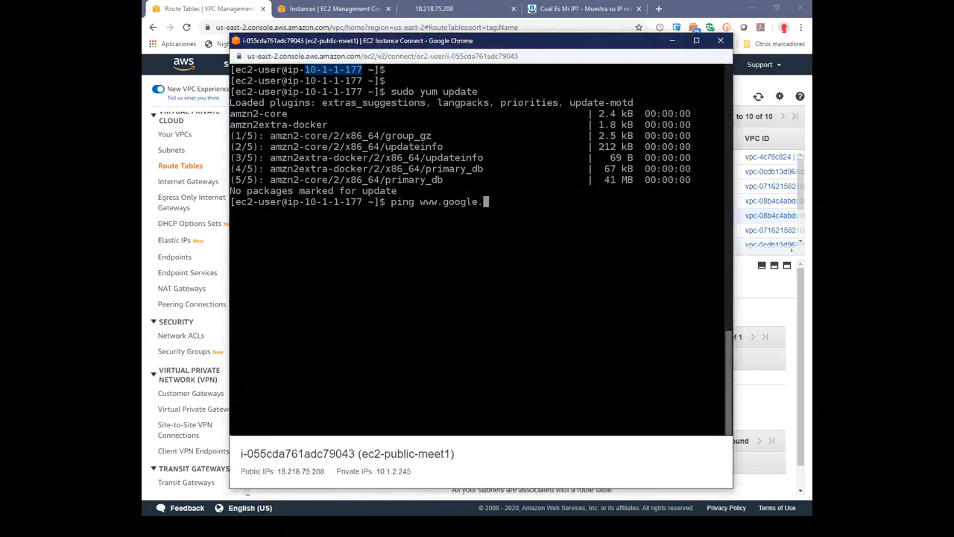
type("com")
key("Return")
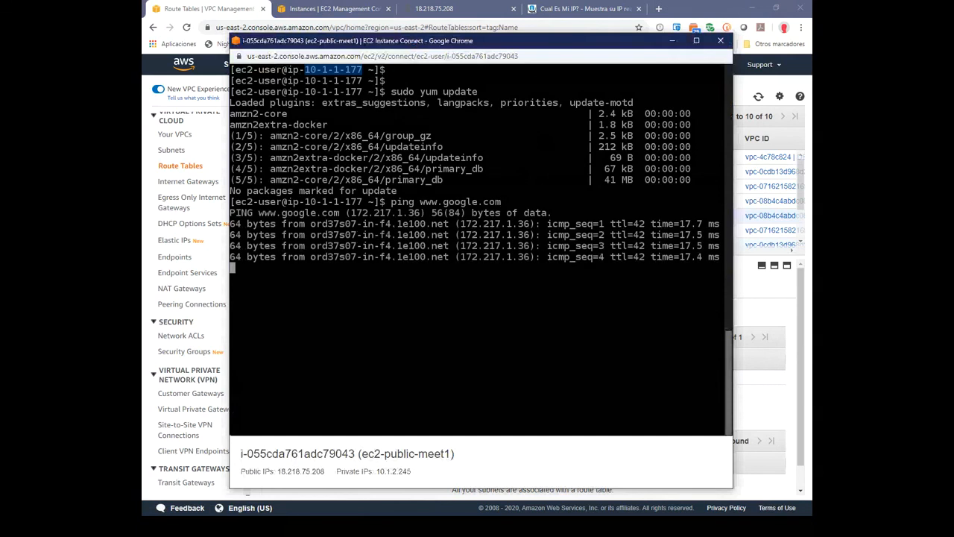
key("ctrl+c")
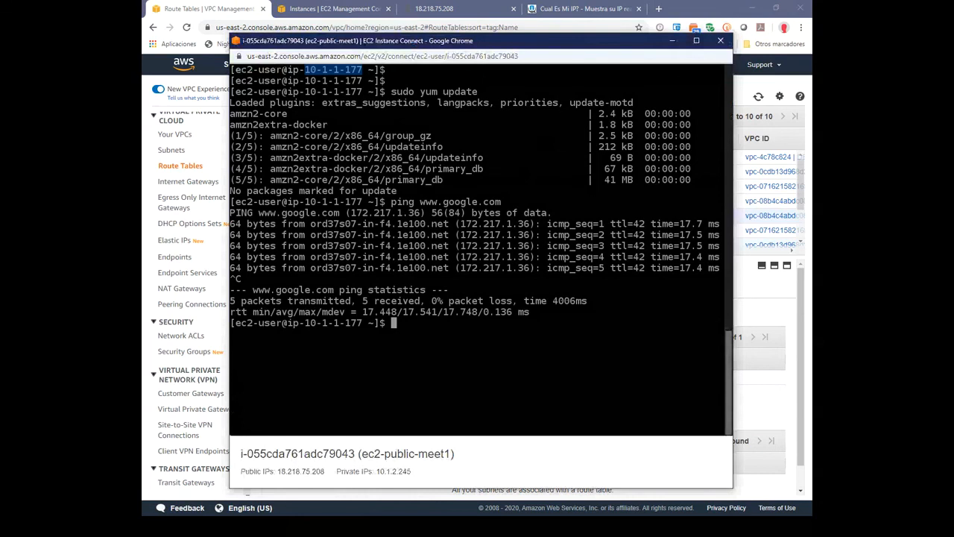
Put the terminal away and examine the public DNS and public IP fields of ec2-private-meet1 in the EC2 instances.
left_click(673, 41)
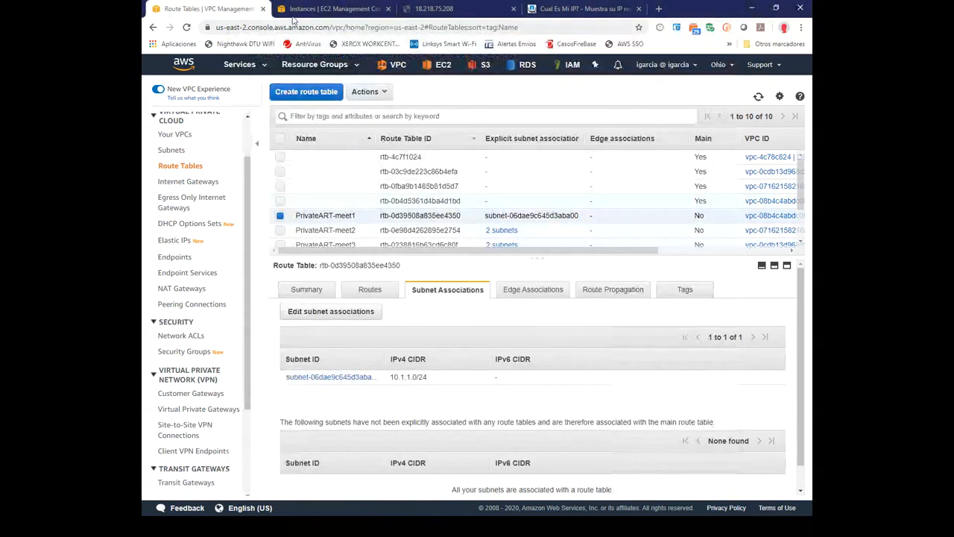
left_click(302, 9)
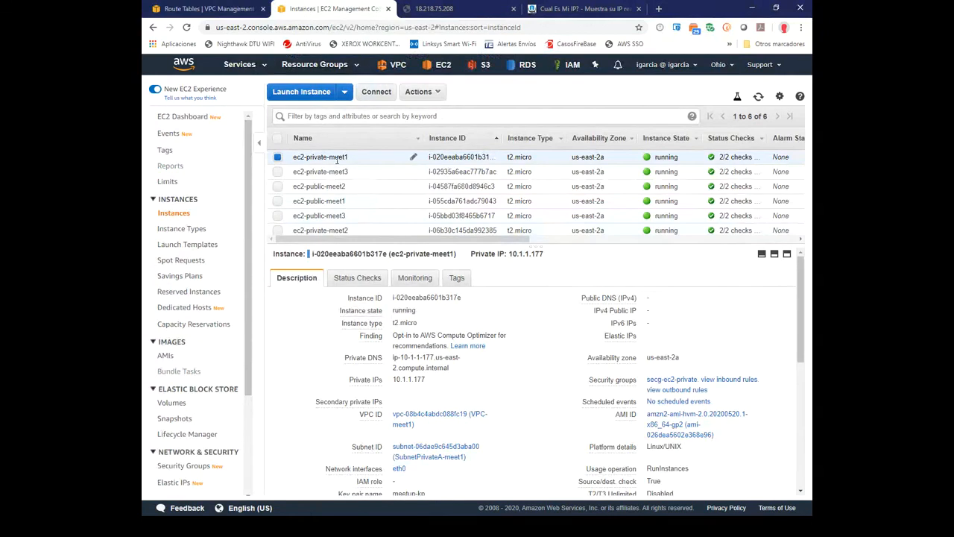
left_click_drag(647, 298, 650, 321)
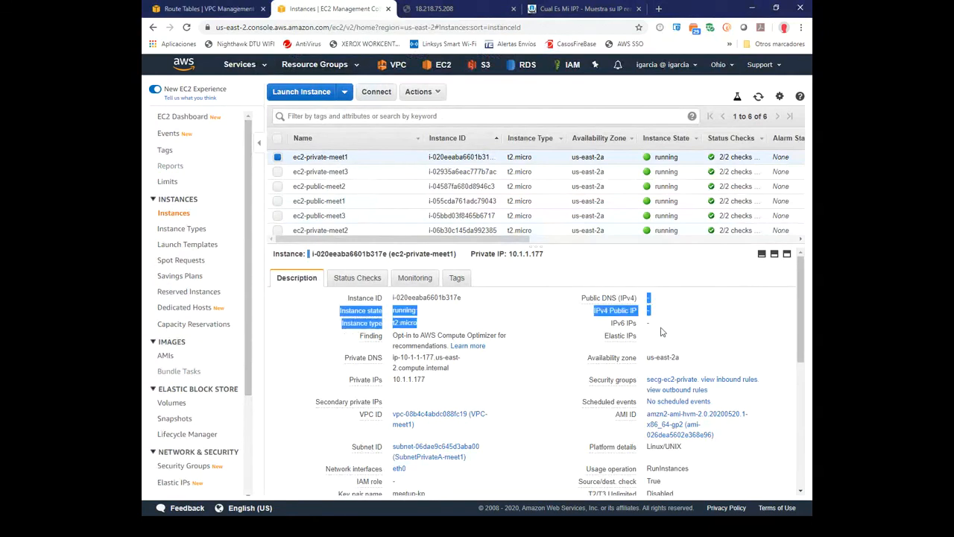
left_click(662, 332)
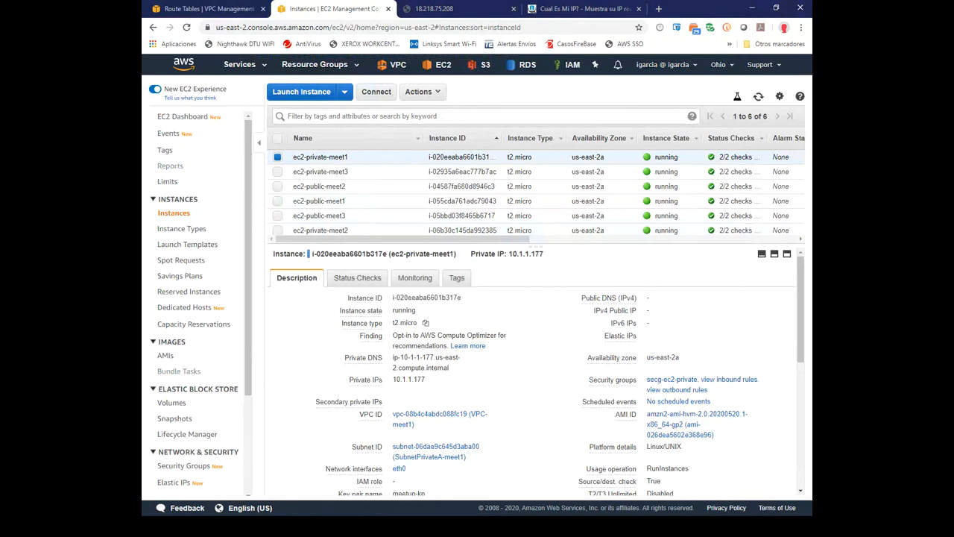
key("alt+Tab")
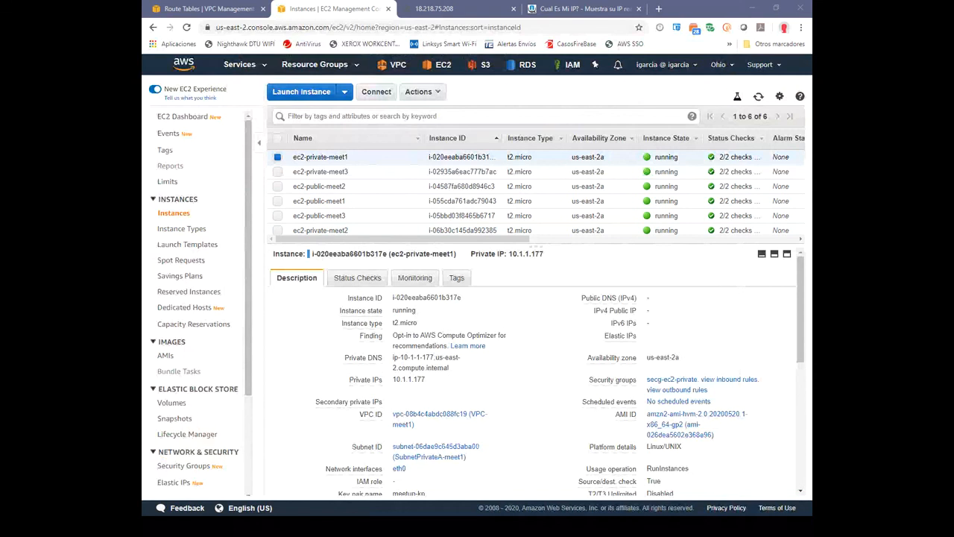
left_click(543, 316)
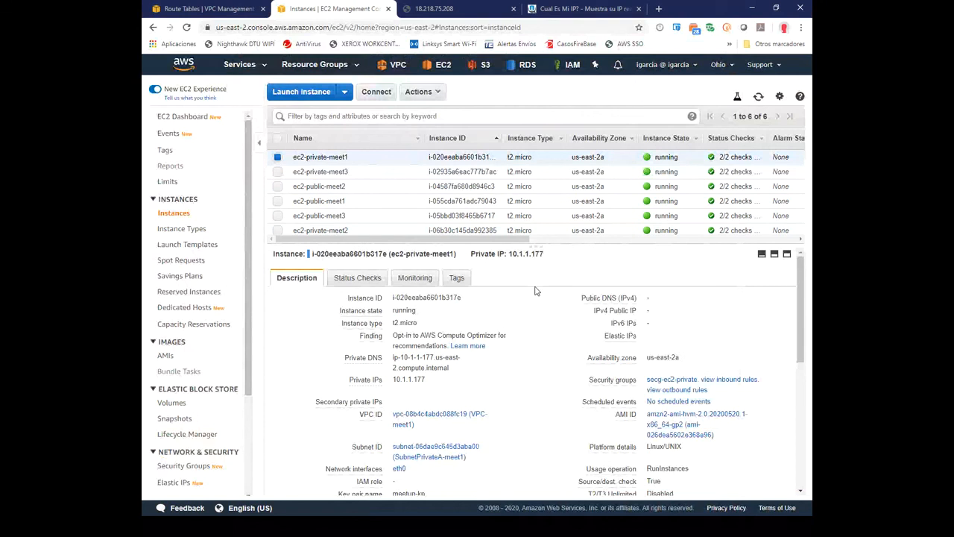
left_click(342, 200)
left_click(438, 94)
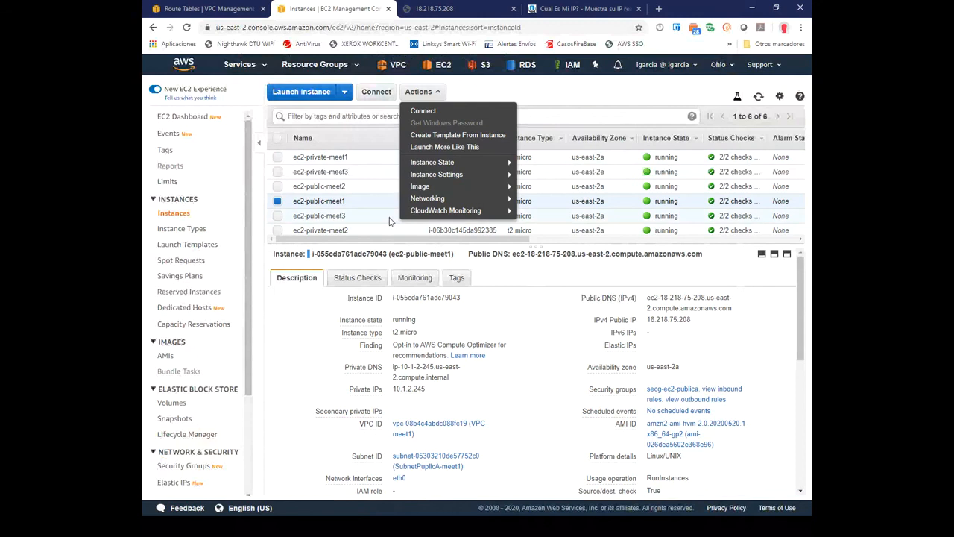
left_click(345, 156)
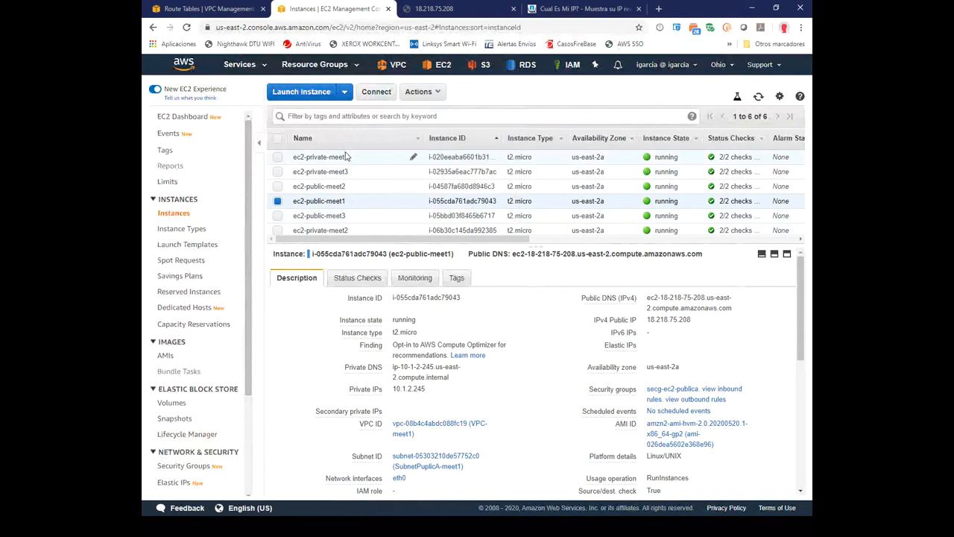
Attach the IAM role myS3AdminAccess to the instance ec2-private-meet1 and reselect that instance to view its details.
left_click(345, 156)
left_click(421, 91)
mouse_move(456, 176)
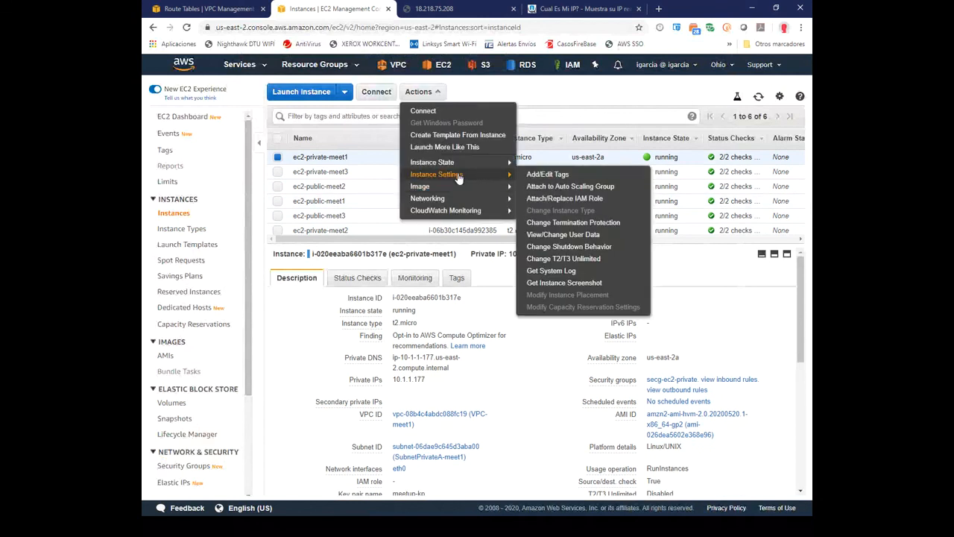
left_click(583, 200)
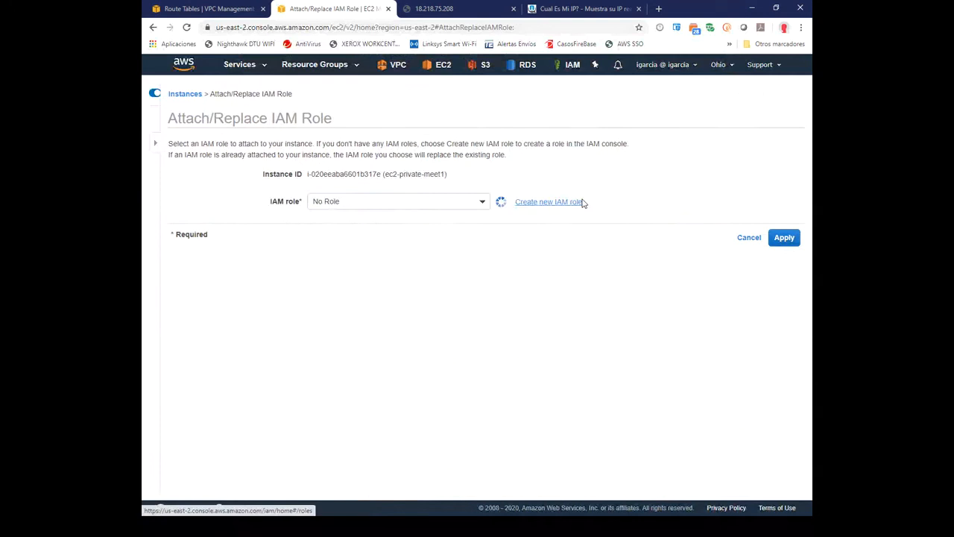
left_click(471, 202)
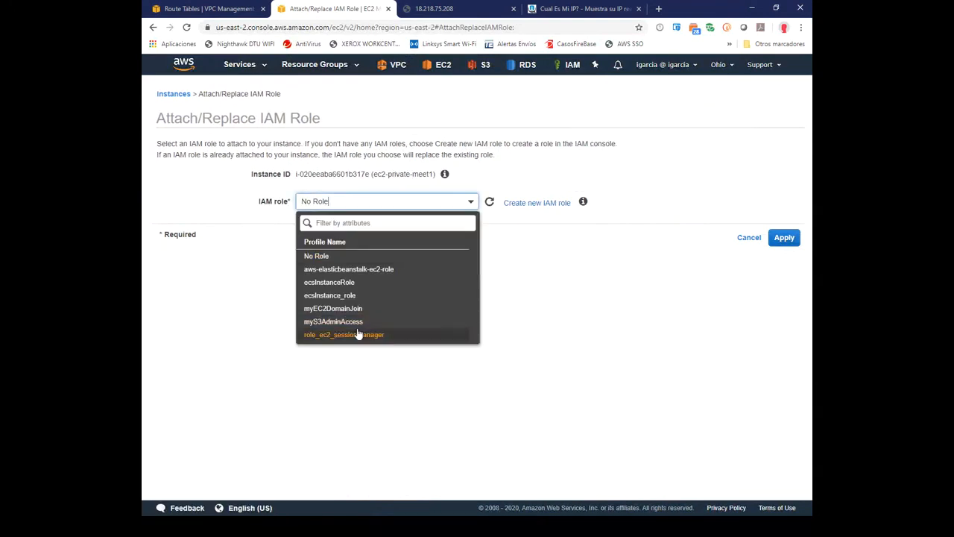
left_click(334, 326)
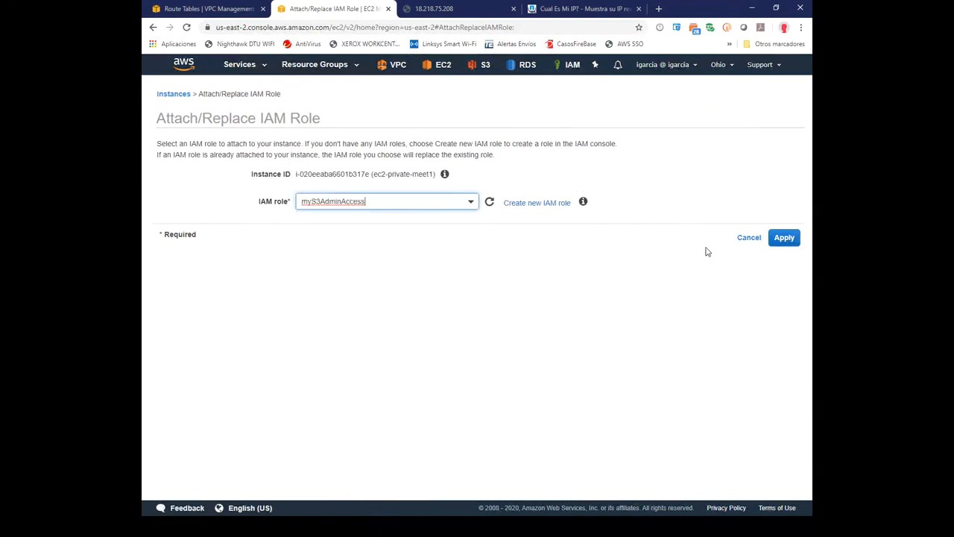
left_click(787, 240)
left_click(632, 184)
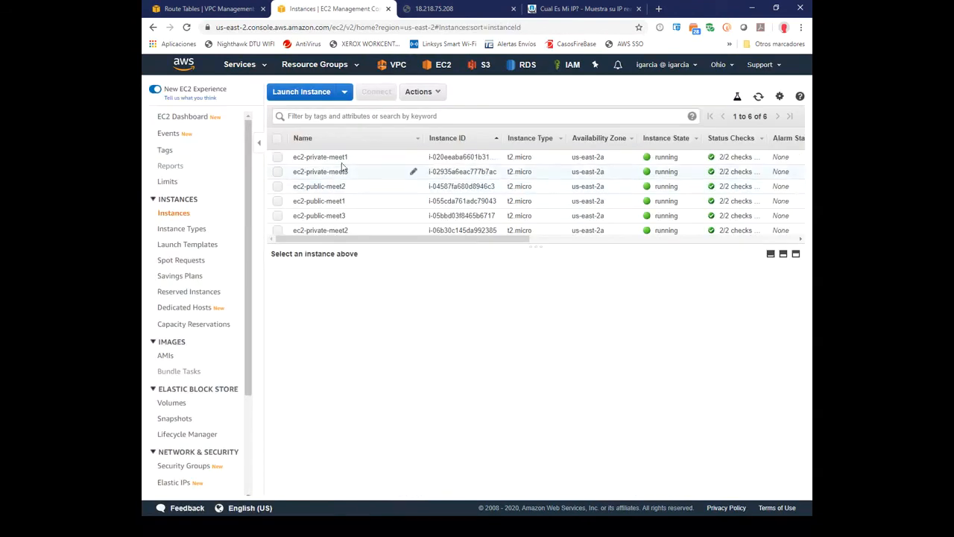
left_click(339, 158)
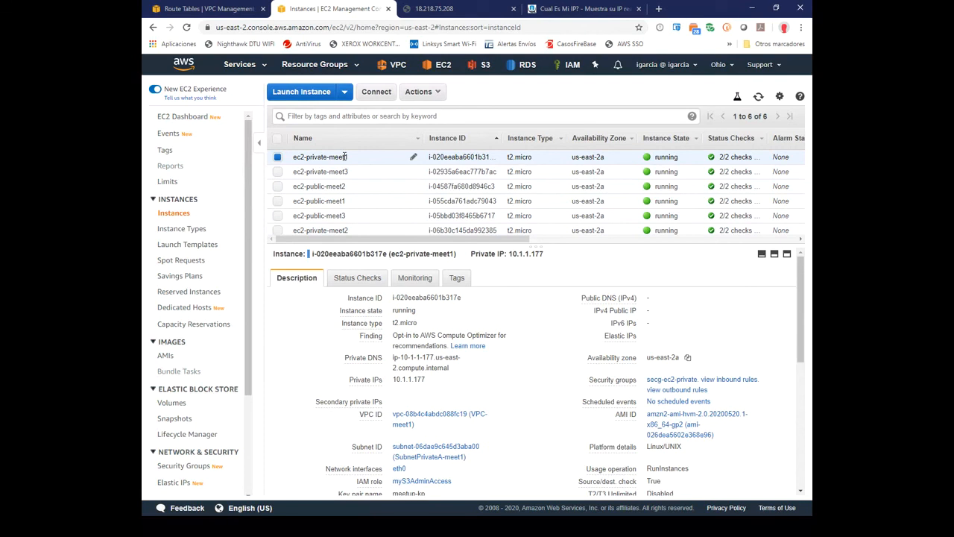
Connect to ec2-public-meet1 using EC2 Instance Connect with the user name ec2-user.
left_click(348, 203)
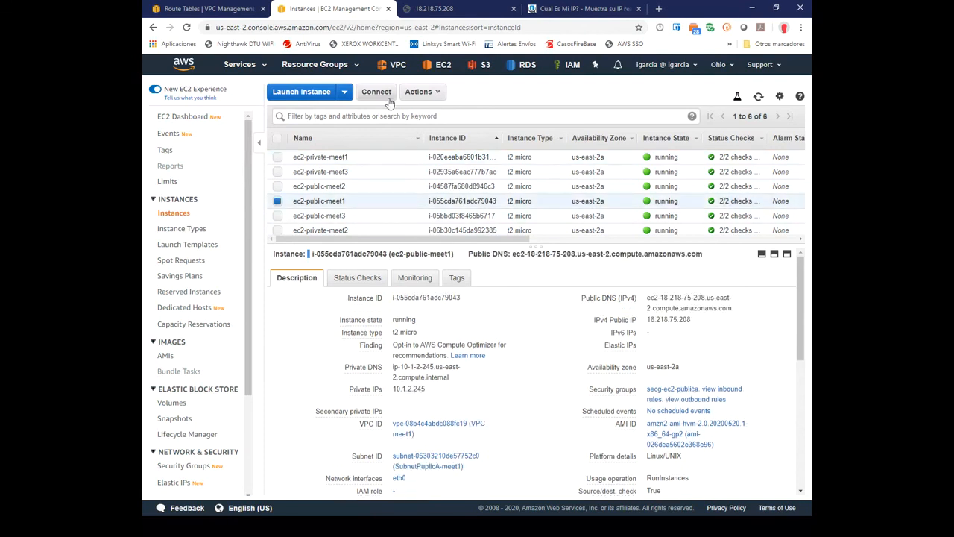
left_click(376, 91)
left_click(374, 176)
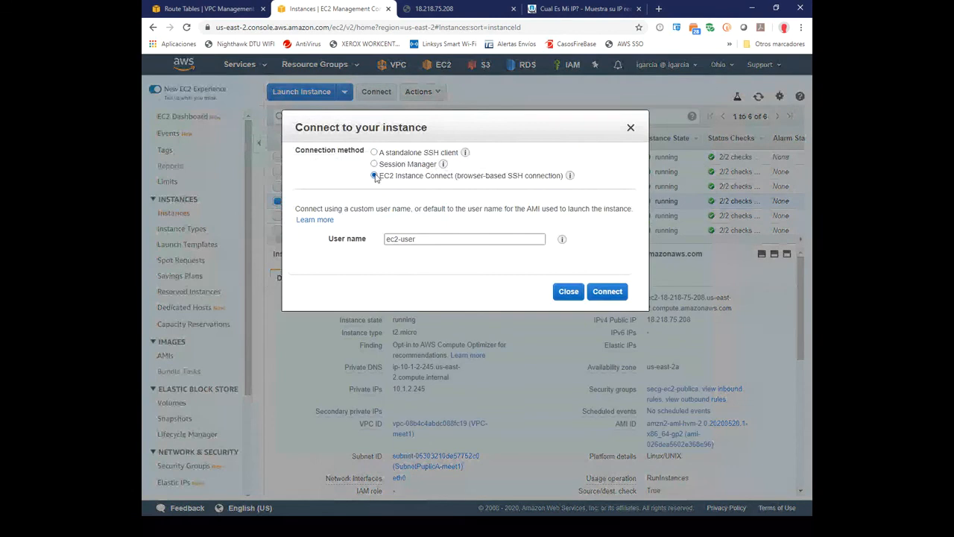
left_click(606, 291)
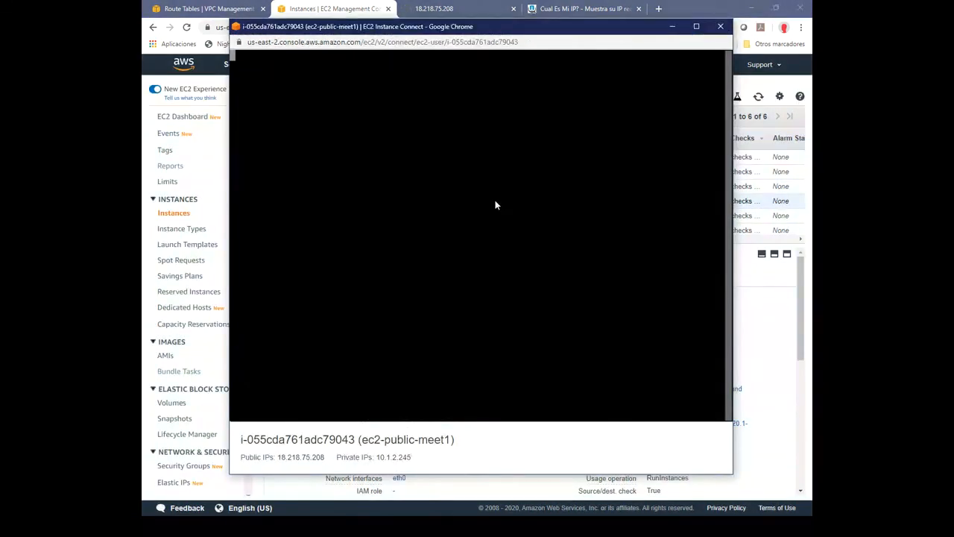
type("sudo su")
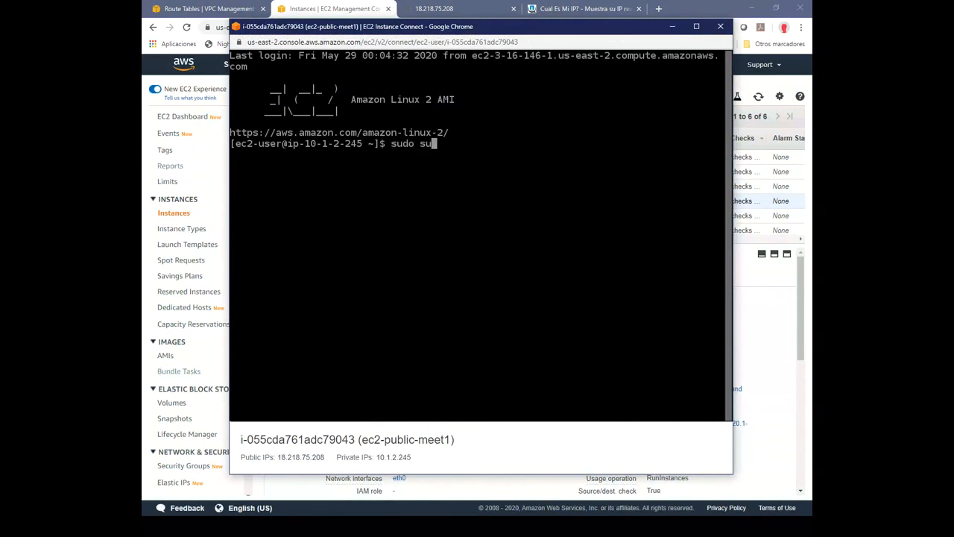
key("BackSpace")
key("BackSpace")
key("BackSpace")
key("BackSpace")
key("BackSpace")
key("BackSpace")
key("BackSpace")
Write the SSH command in the public instance's terminal up to the host address: ssh -i llave.pem ec2-user@.
type("ssh ")
type("i")
key("BackSpace")
type("-i llave.pem ")
type("ec2")
type("-user")
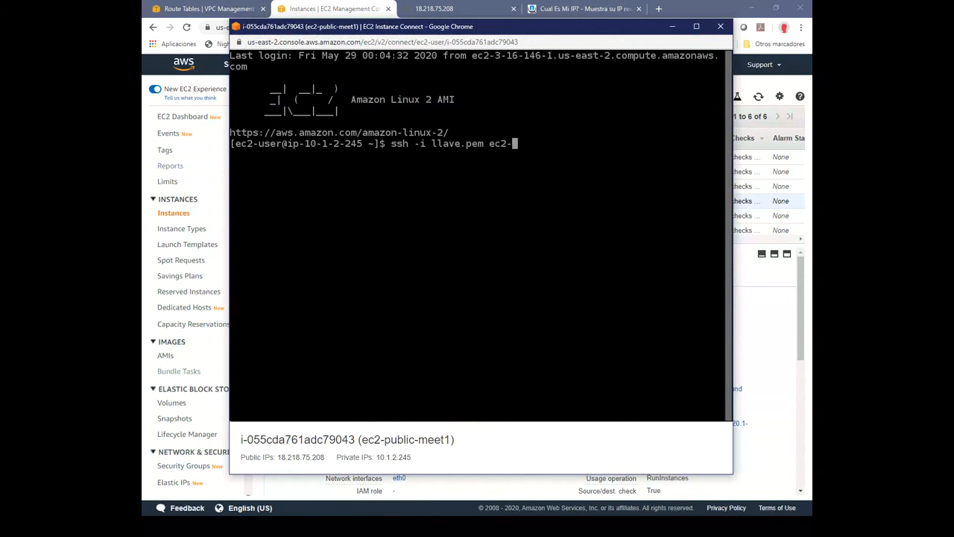
type("@")
Copy the private IP of ec2-private-meet1 from its details, complete the SSH command with 10.1.1.177 and run it.
left_click(805, 313)
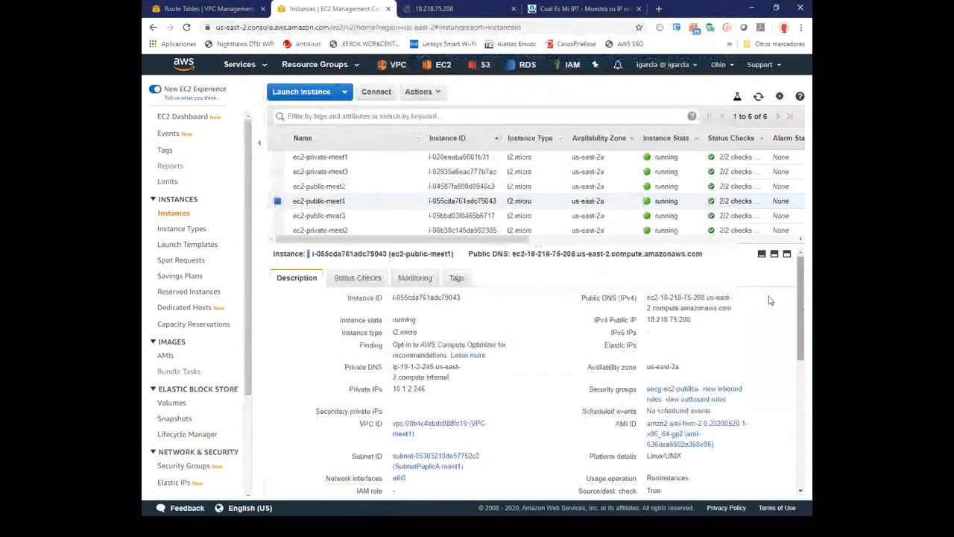
left_click(322, 156)
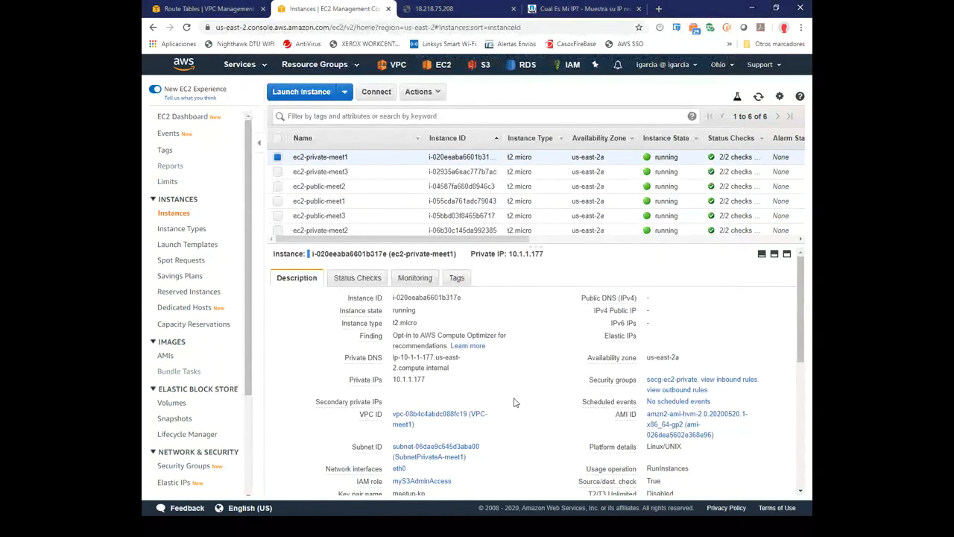
left_click(433, 379)
key("alt+Tab")
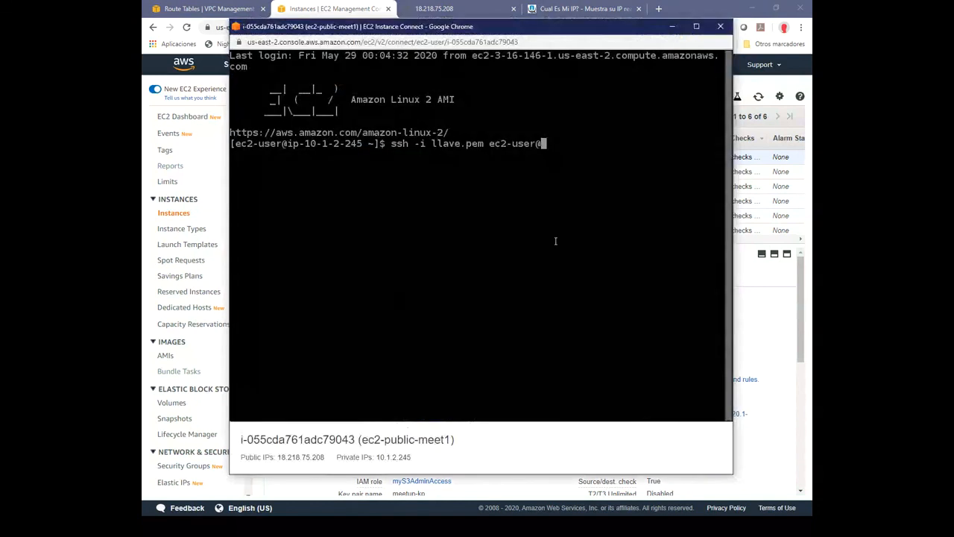
key("ctrl+v")
key("Return")
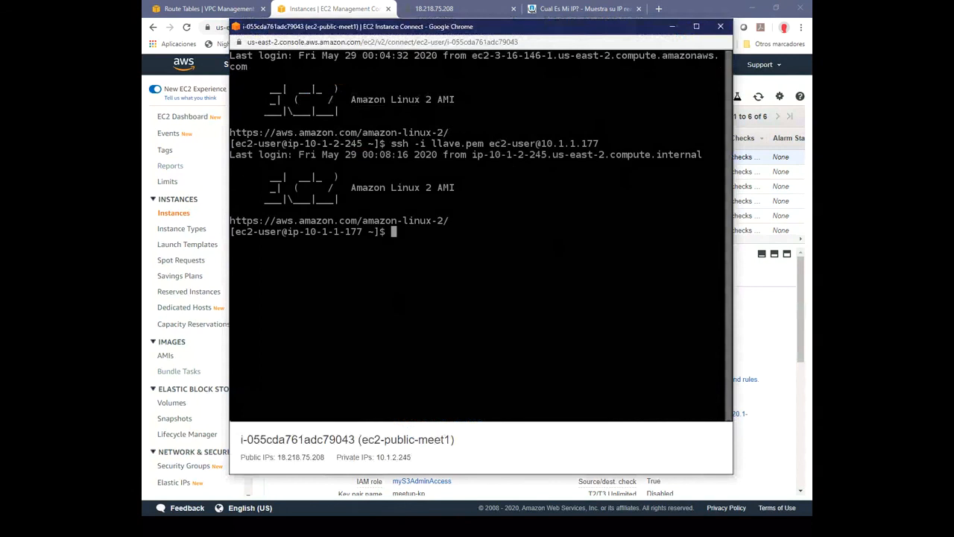
Check the private instance's prompt, clear its terminal and list the S3 buckets with aws s3 ls.
key("Return")
key("Return")
left_click_drag(366, 254, 305, 253)
type("clear")
key("Return")
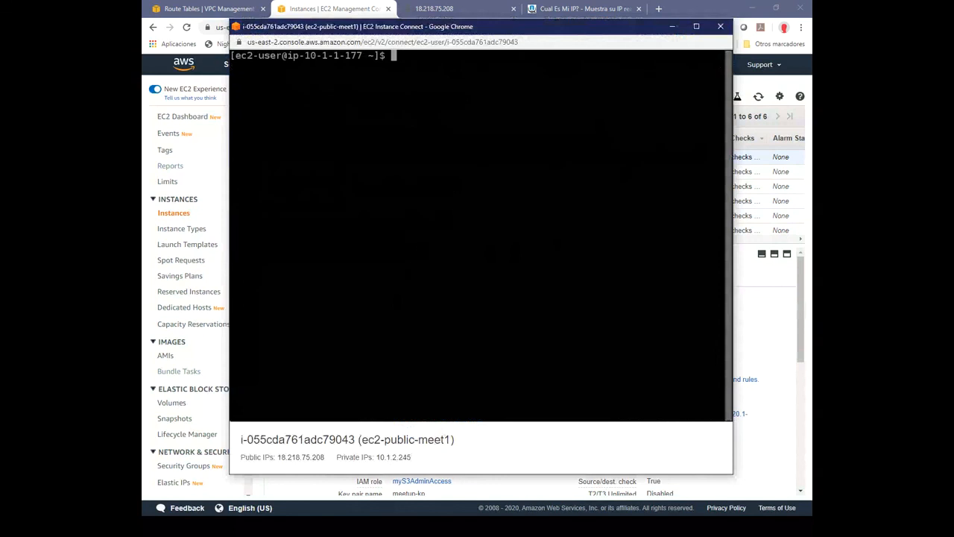
type("aws s3 ls")
key("Return")
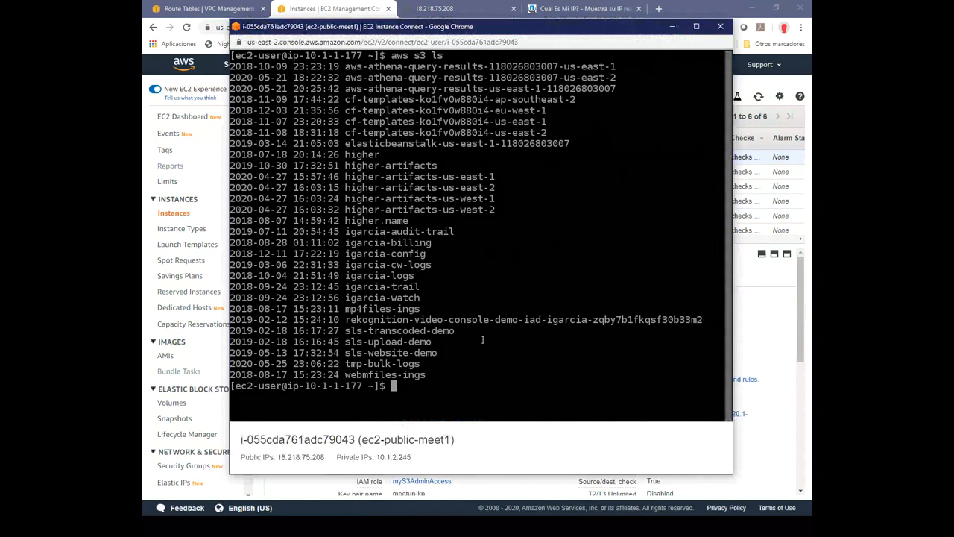
Clear the terminal, rerun aws s3 ls on the private instance, and clear the screen again.
type("clear")
key("Return")
key("Up")
key("Up")
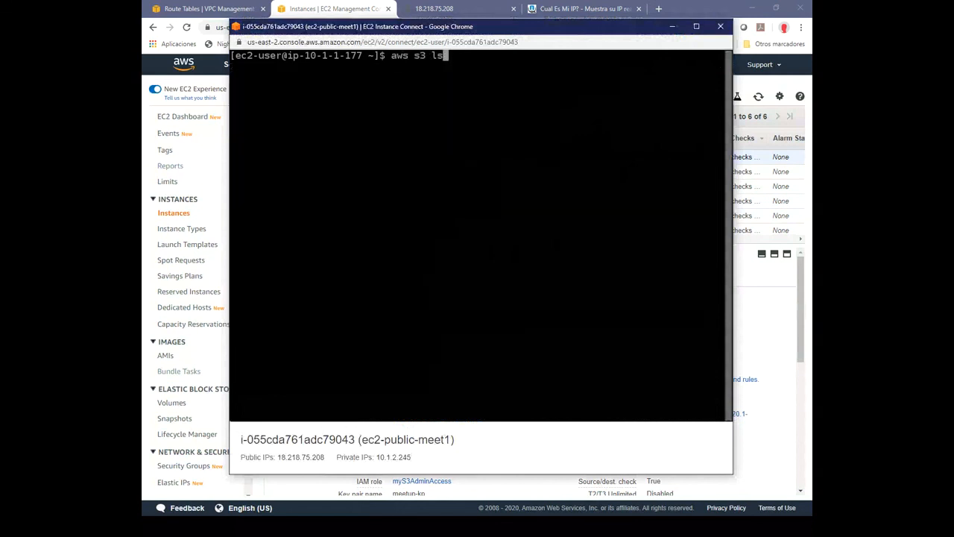
key("Return")
type("clear")
key("Return")
Remove the private subnet 10.1.1.0/24 from the subnet associations of route table PrivateART-meet1 and save the change.
left_click(200, 11)
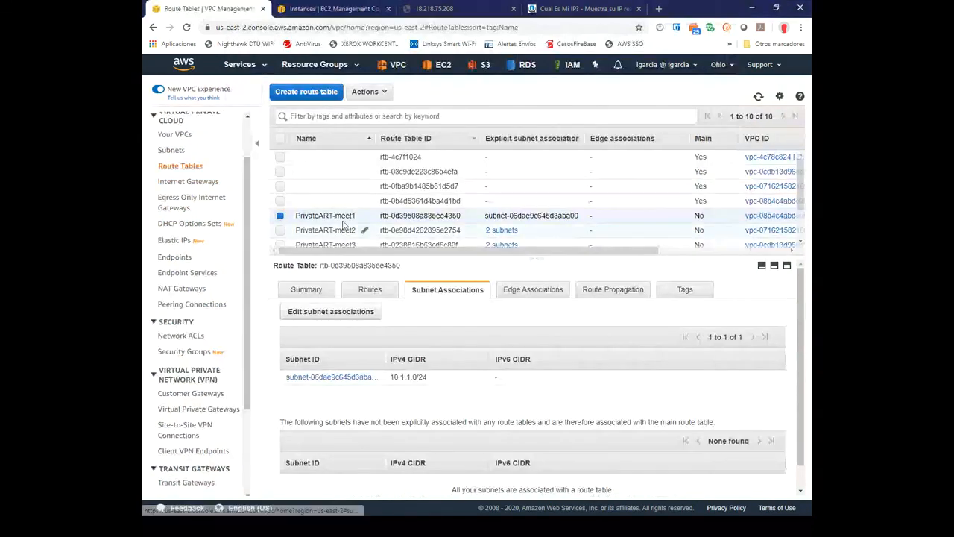
scroll(803, 195, "down", 1)
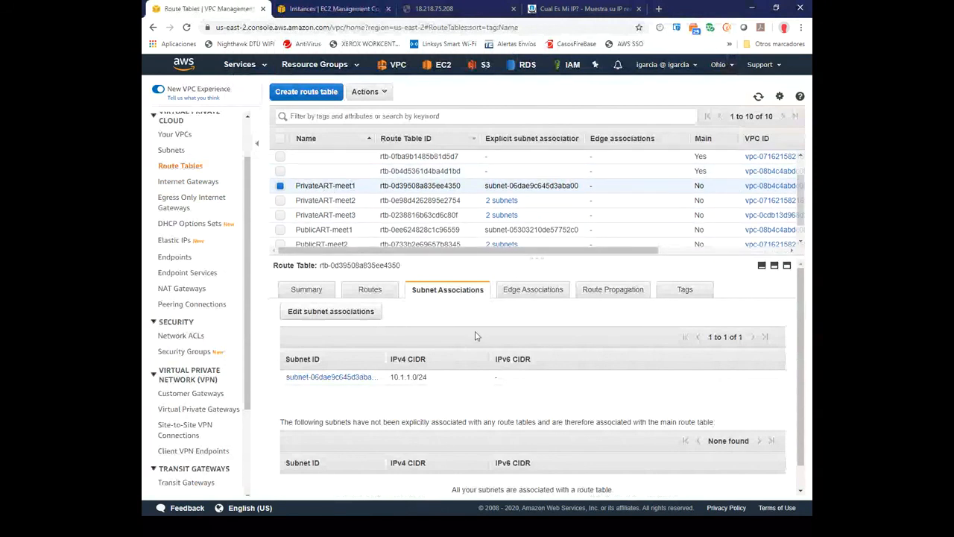
left_click(370, 316)
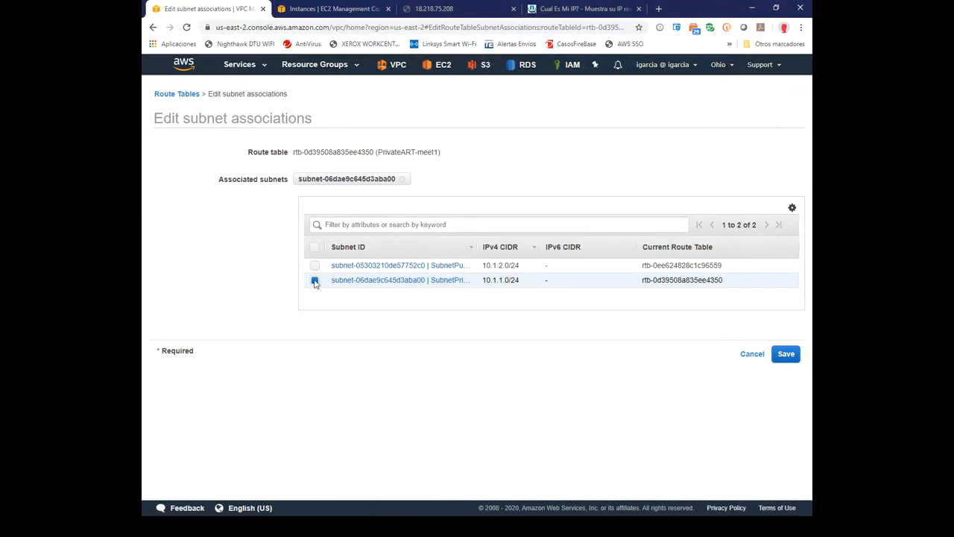
left_click(314, 280)
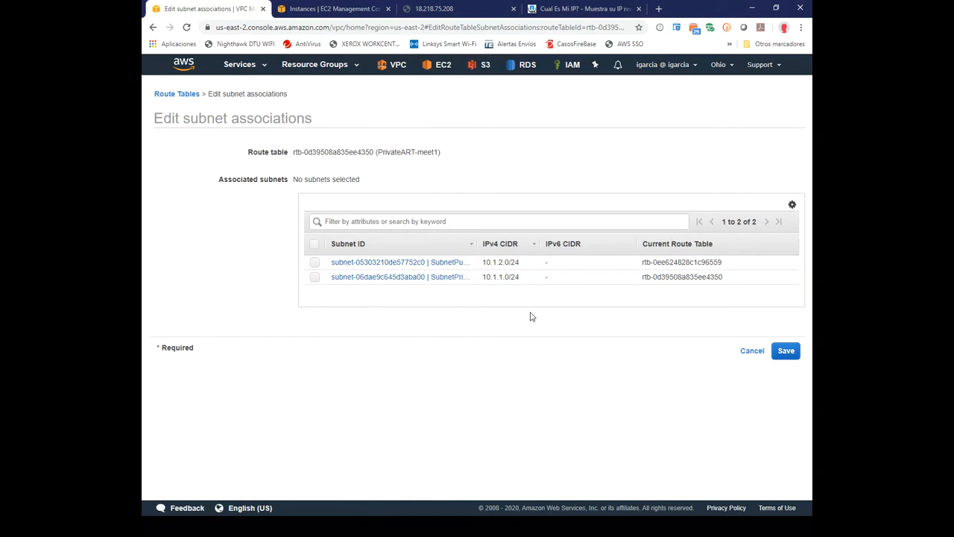
left_click(788, 351)
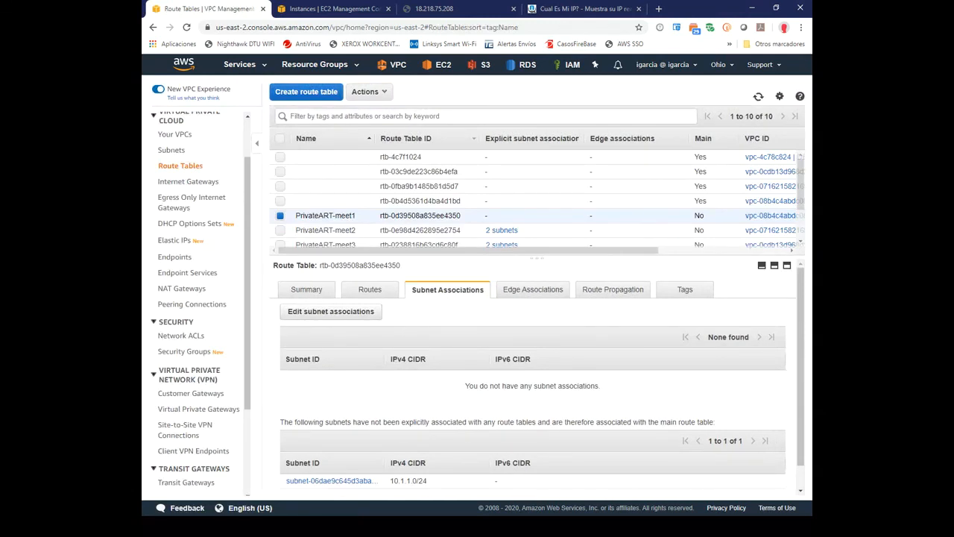
Return to the private instance's terminal, run aws s3 ls without the NAT route, and interrupt the command.
key("alt+Tab")
left_click(393, 244)
type("clear")
key("Up")
key("Return")
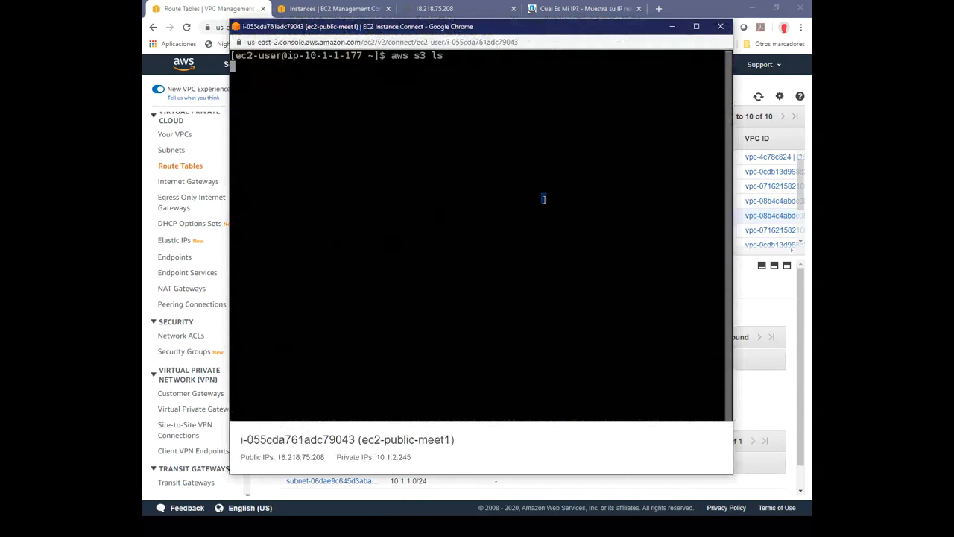
key("ctrl+c")
key("Return")
key("Return")
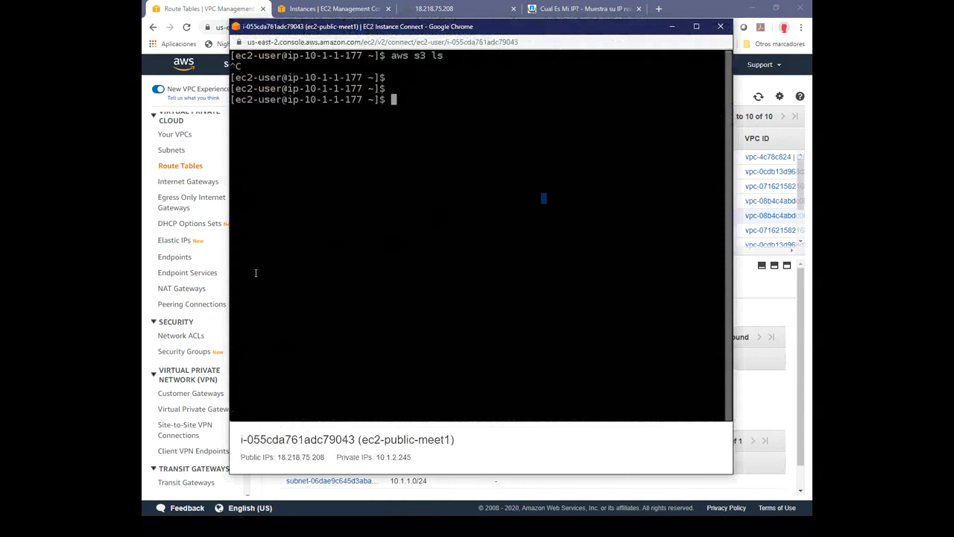
Start creating a VPC endpoint and choose the AWS service com.amazonaws.us-east-2.s3.
left_click(179, 260)
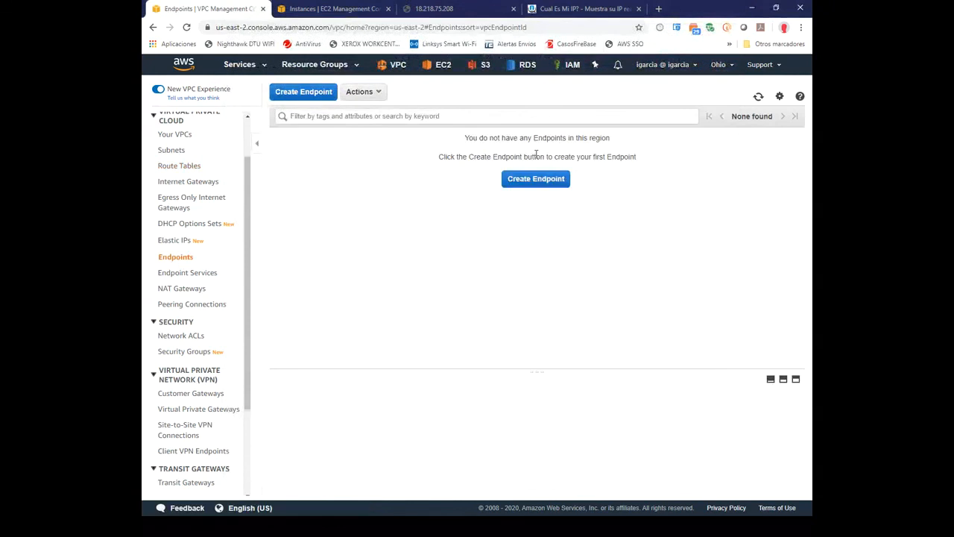
left_click(539, 183)
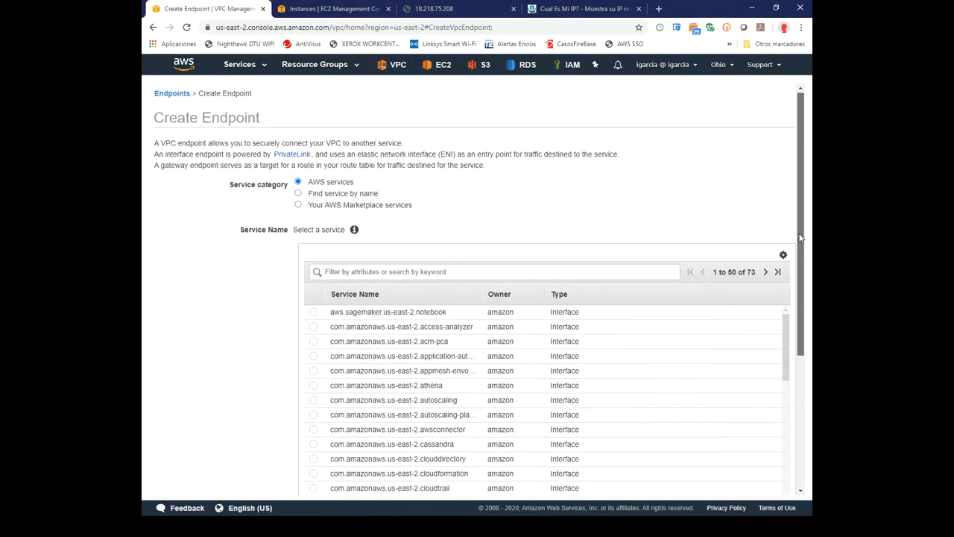
left_click_drag(805, 233, 803, 335)
left_click_drag(786, 157, 785, 257)
left_click(768, 113)
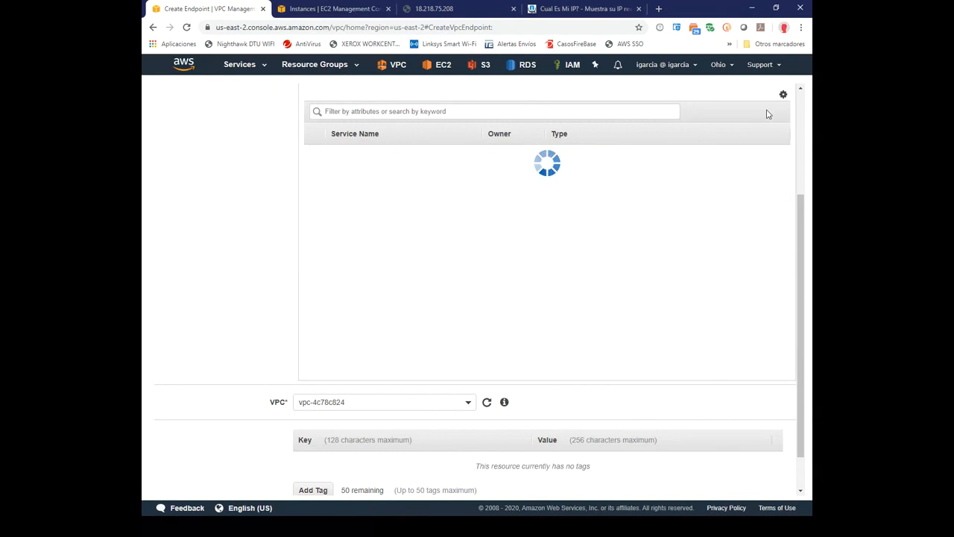
mouse_move(786, 160)
left_mouse_down()
mouse_move(788, 263)
mouse_move(786, 164)
left_mouse_up()
left_click(314, 226)
scroll(486, 239, "down", 4)
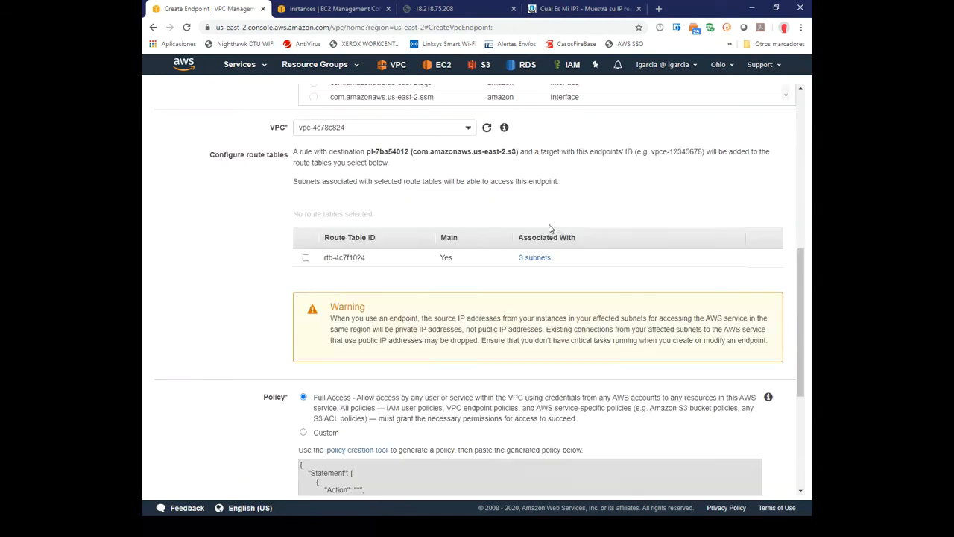
Set the endpoint's VPC to VPC-meet1 and select the main route table associated with SubnetPrivateA-meet1.
left_click_drag(802, 276, 802, 255)
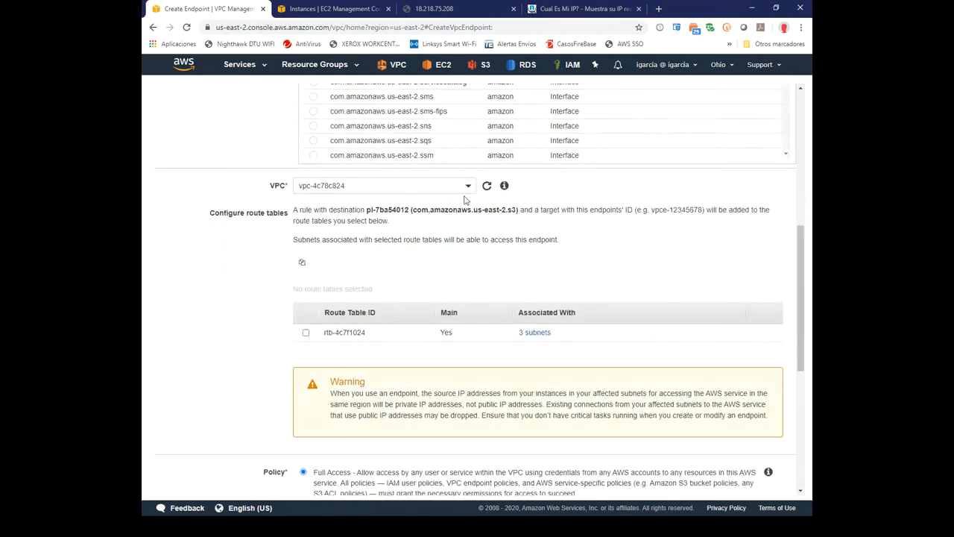
left_click(447, 185)
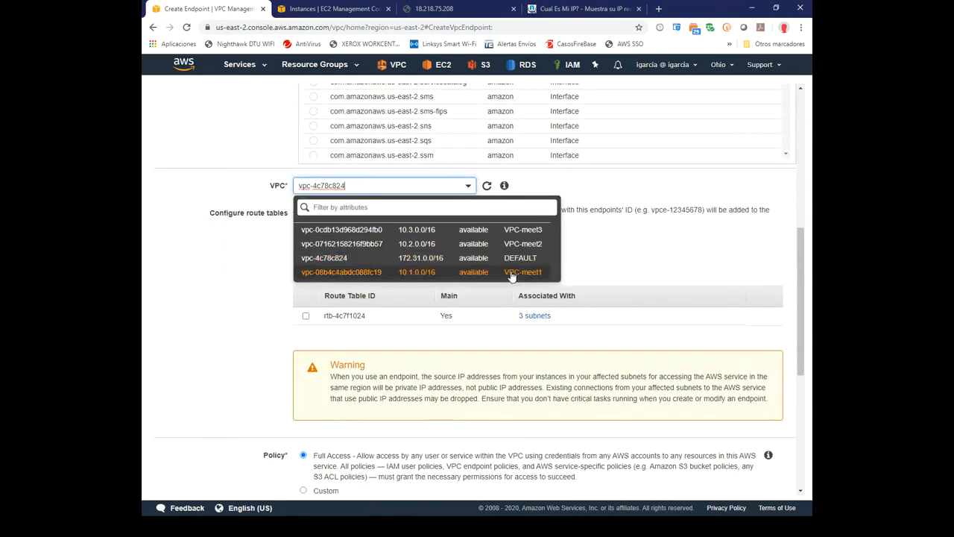
left_click(512, 273)
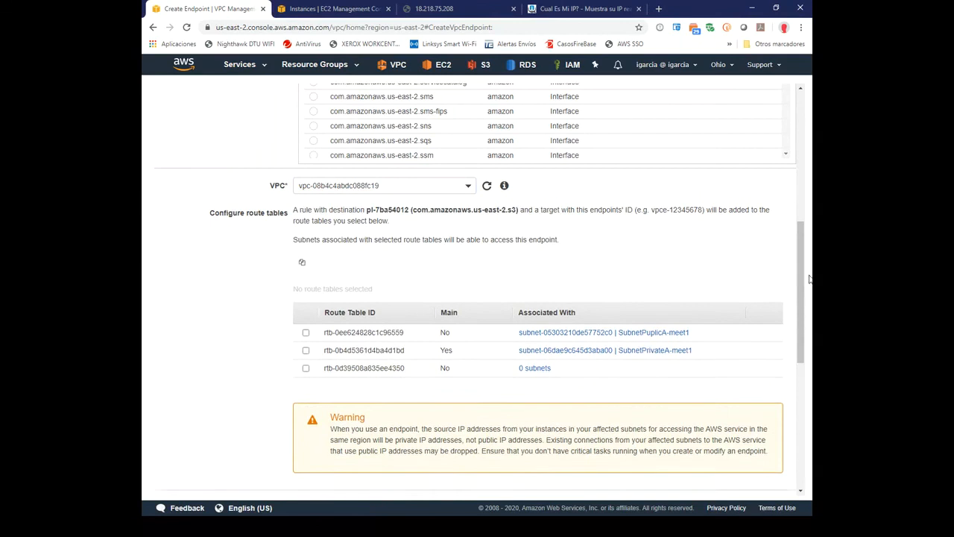
left_click_drag(802, 272, 804, 316)
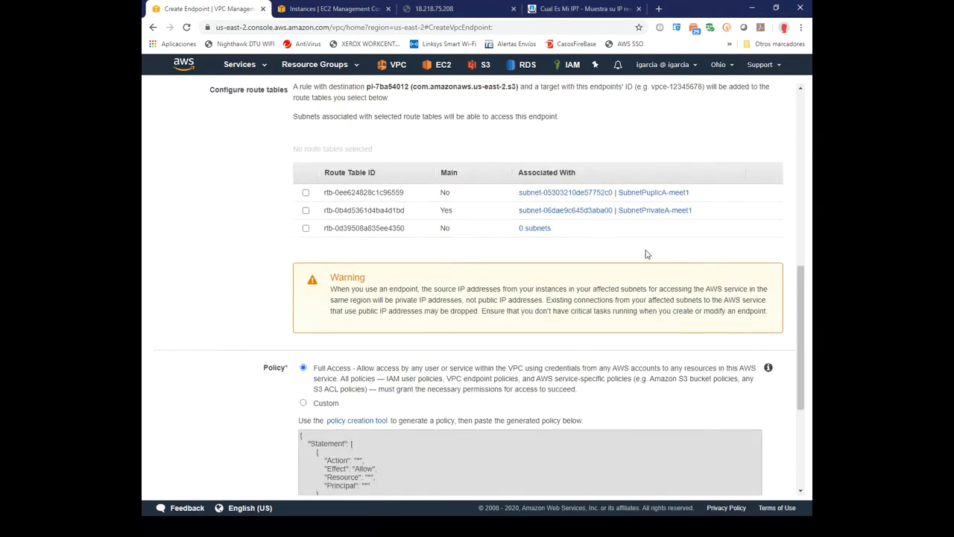
left_click(306, 213)
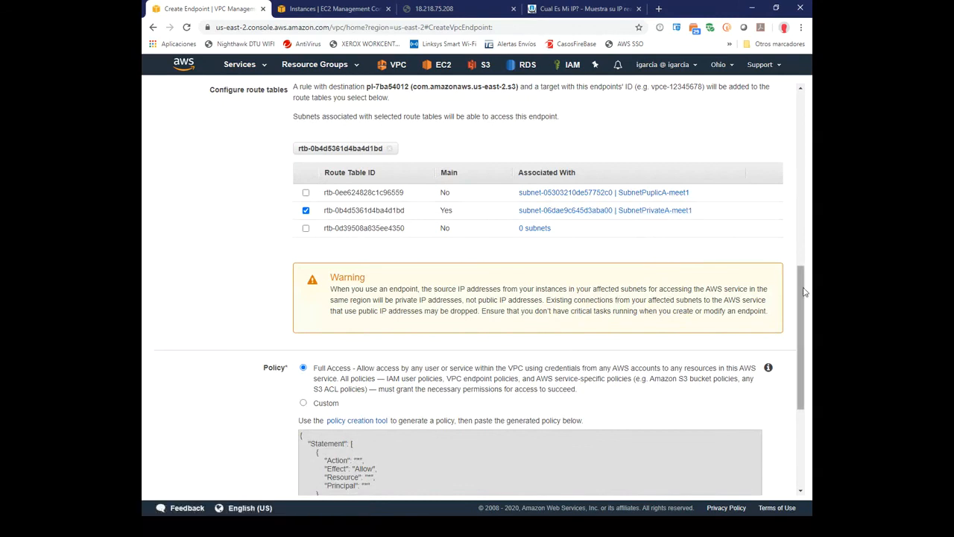
Create the endpoint with the Full Access policy and view its associated route tables.
left_click_drag(802, 292, 810, 355)
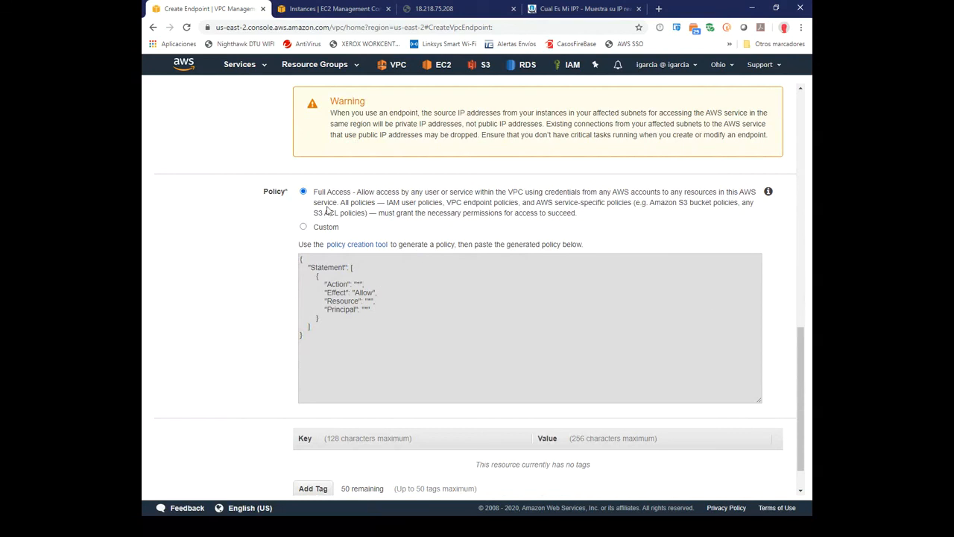
scroll(801, 355, "down", 1)
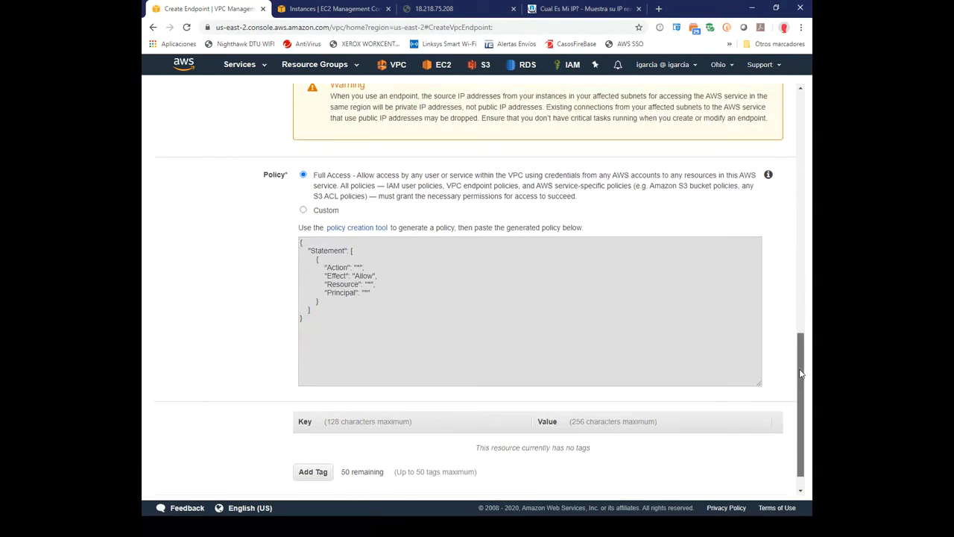
left_click(764, 483)
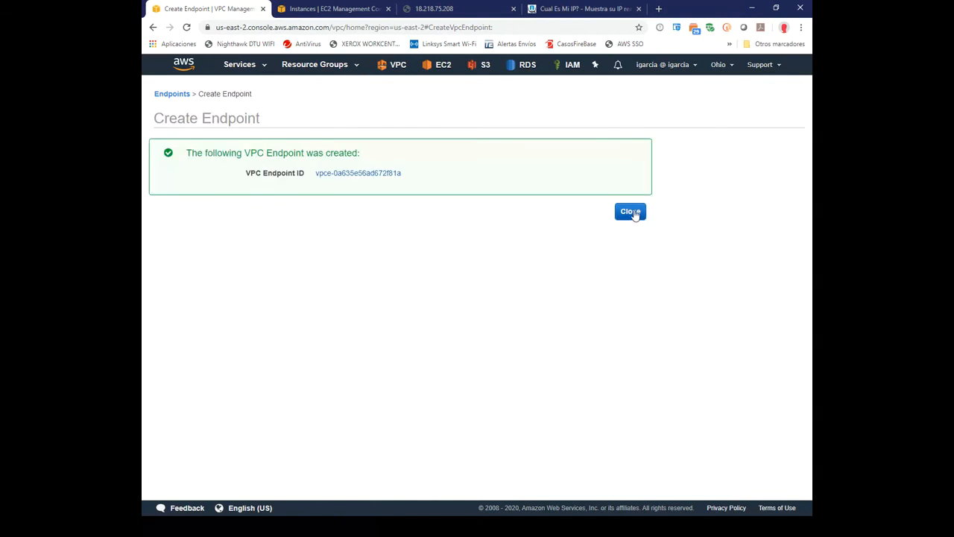
left_click(631, 213)
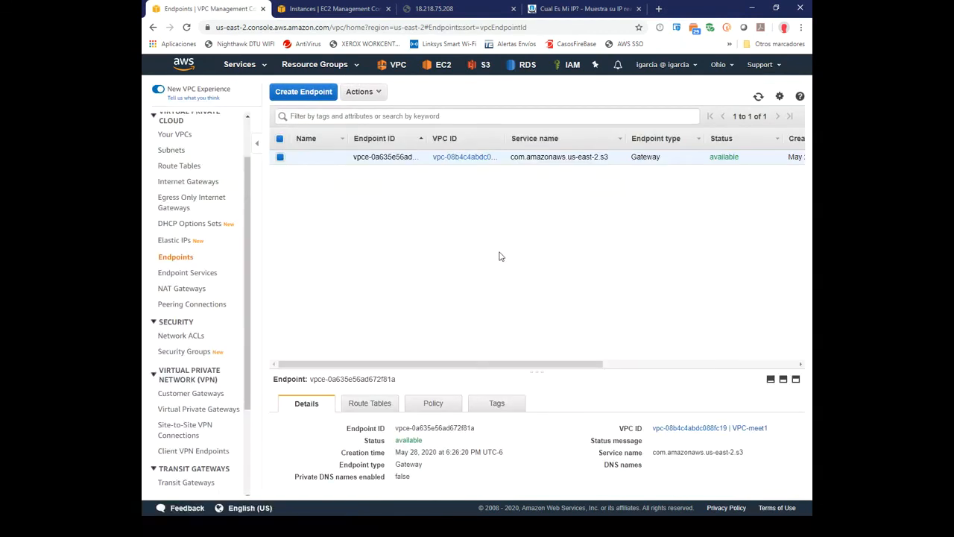
left_click_drag(541, 368, 477, 247)
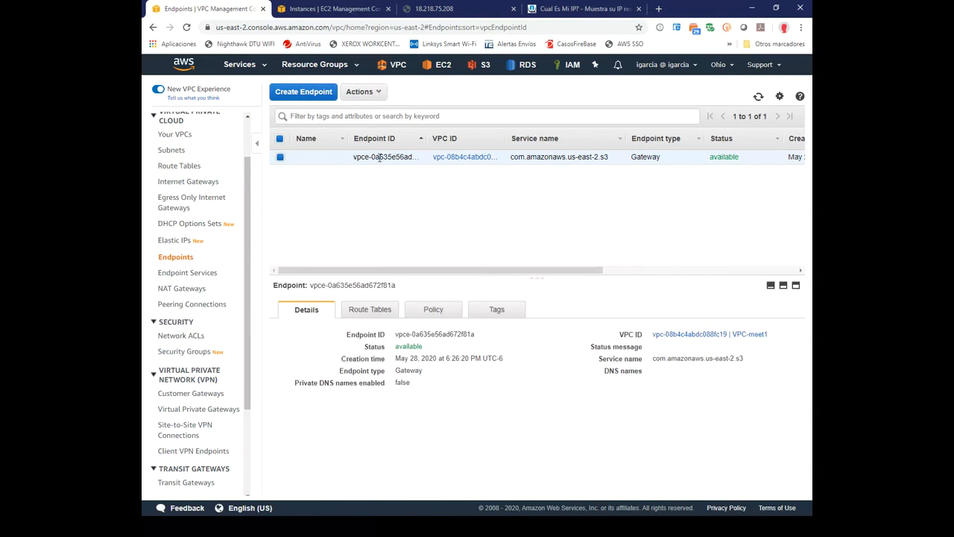
left_click(385, 313)
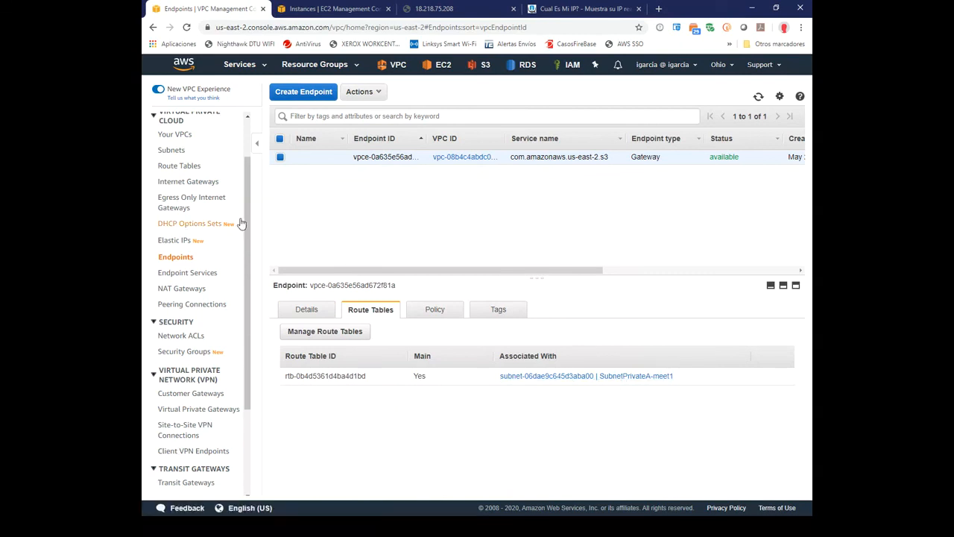
Check the routes of VPC-meet1's main route table for the S3 endpoint entry, refreshing the route table list.
left_click(177, 167)
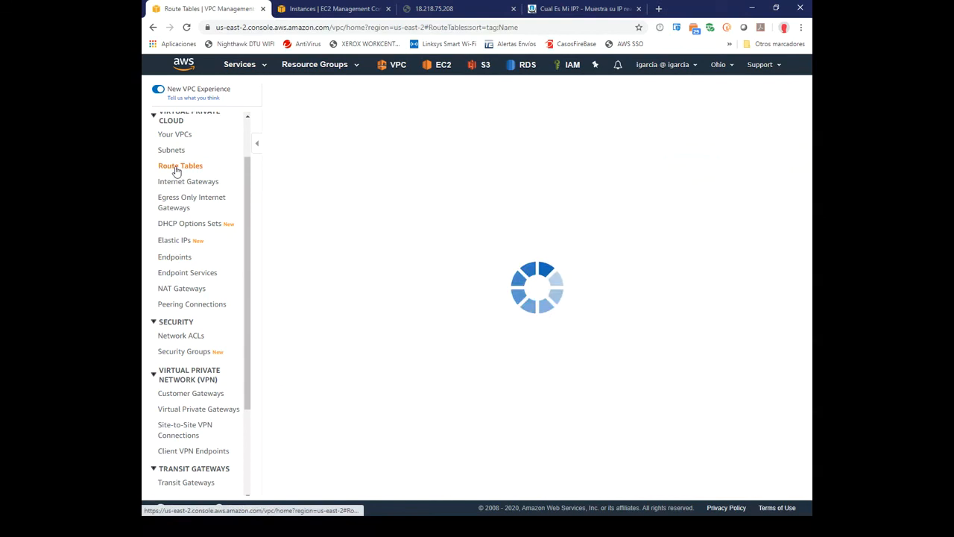
mouse_move(804, 184)
left_mouse_down()
mouse_move(807, 211)
mouse_move(809, 176)
left_mouse_up()
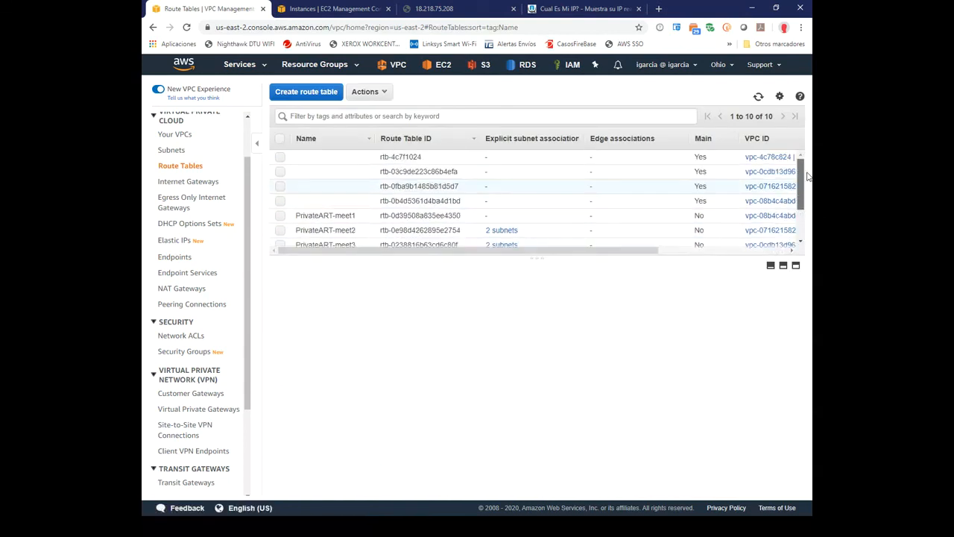
left_click_drag(635, 251, 721, 254)
left_click(595, 202)
left_click(370, 295)
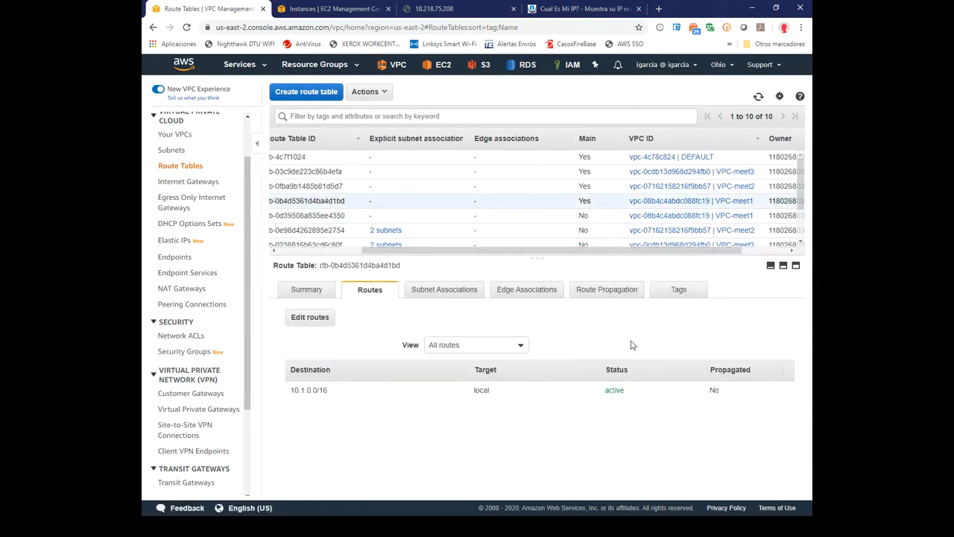
left_click(758, 97)
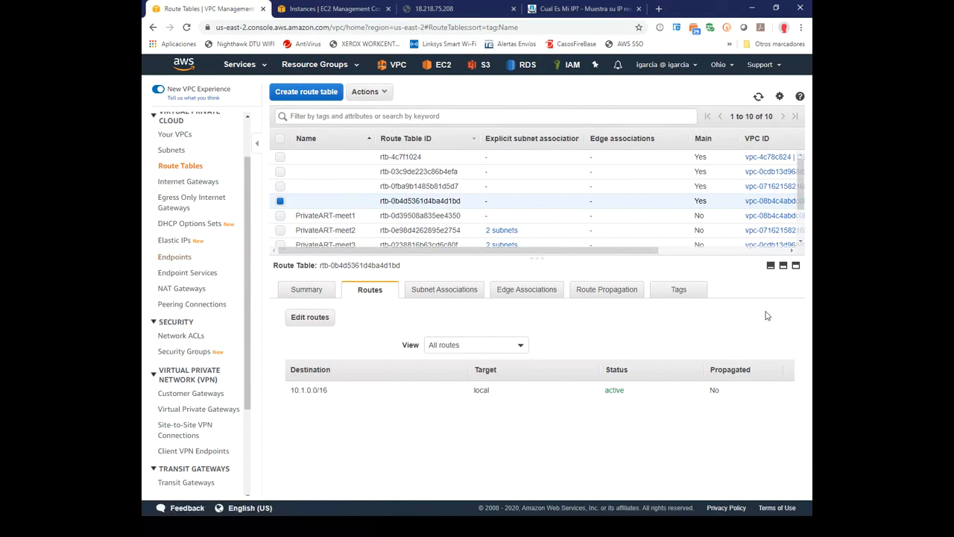
left_click(330, 185)
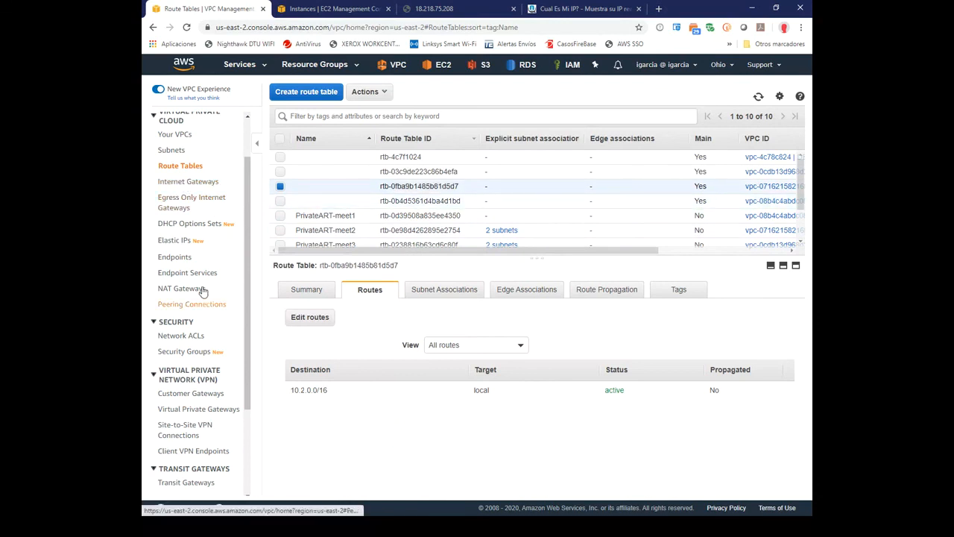
Recheck the S3 endpoint's route table association and refresh the endpoint list.
left_click(176, 258)
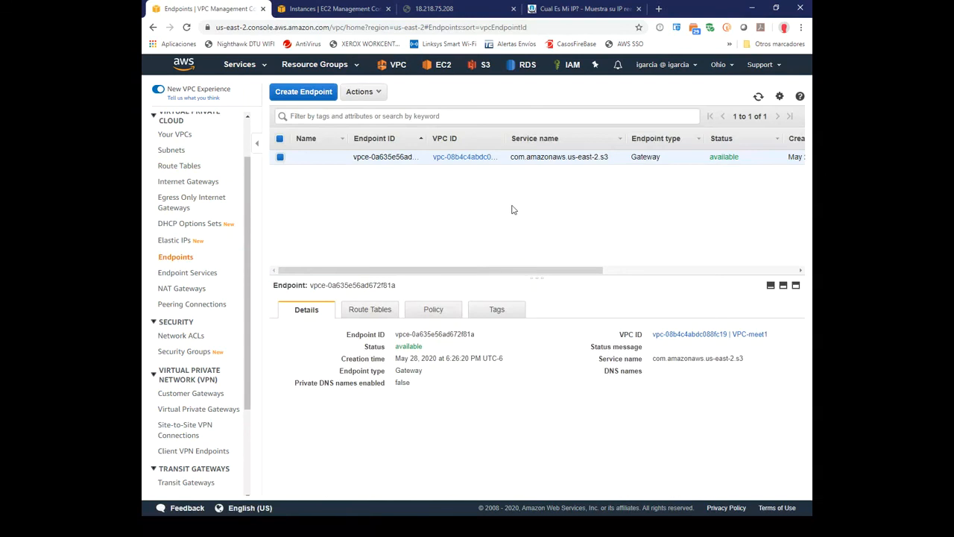
left_click(370, 309)
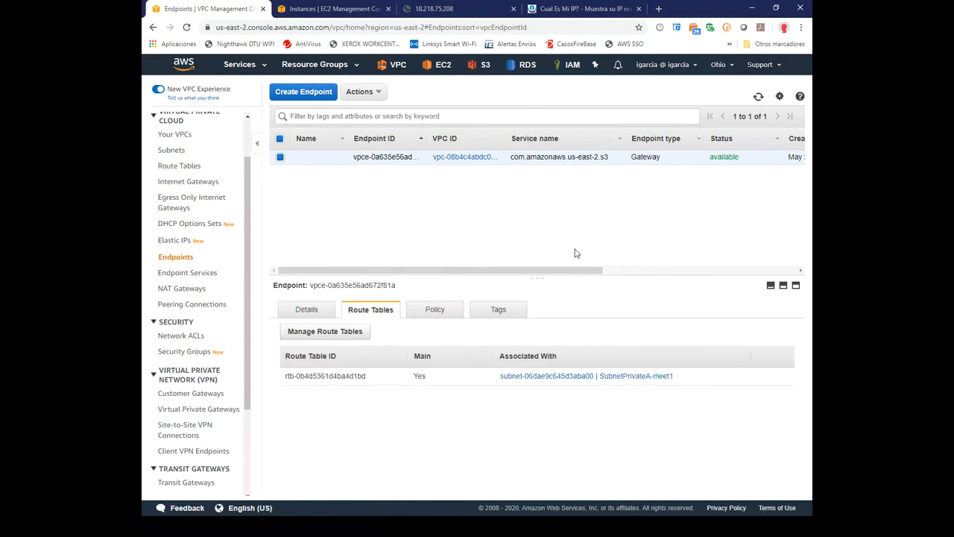
left_click(758, 96)
Return to VPC-meet1's main route table and examine the destination and target of its S3 endpoint route.
left_click(177, 165)
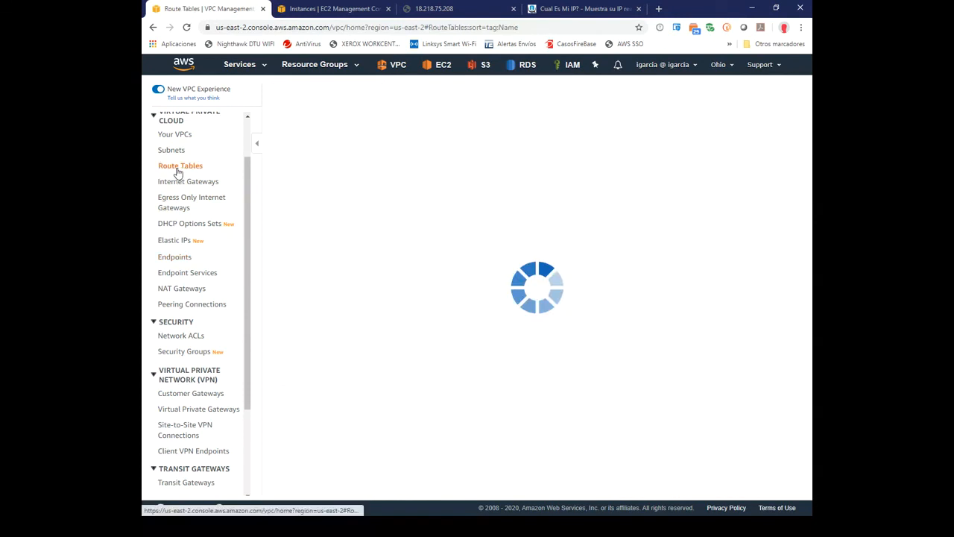
left_click_drag(627, 254, 741, 254)
left_click(694, 219)
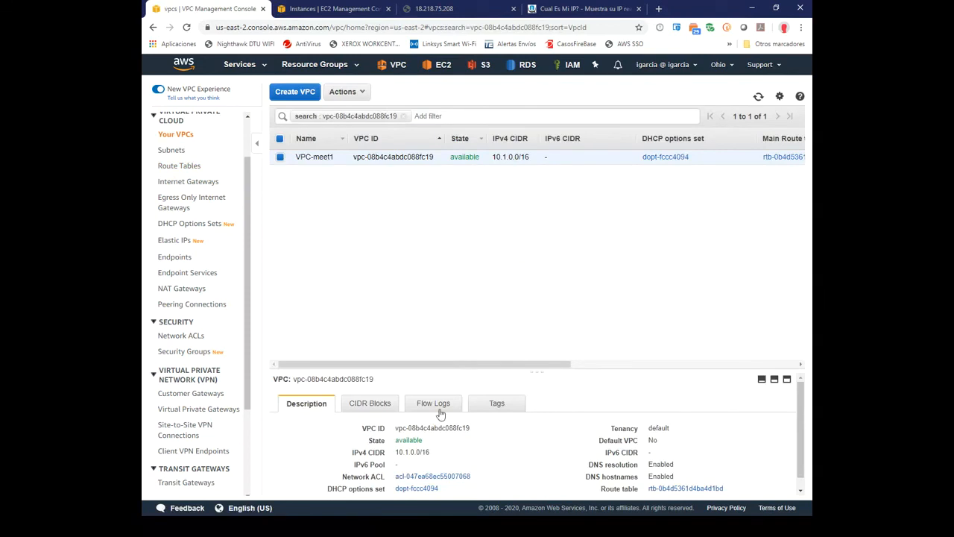
left_click(181, 166)
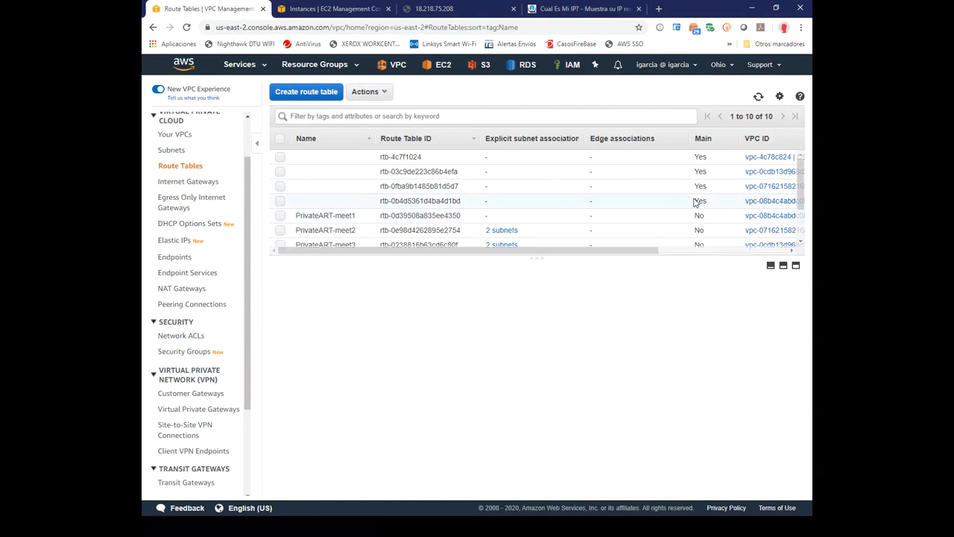
left_click(695, 201)
left_click(375, 294)
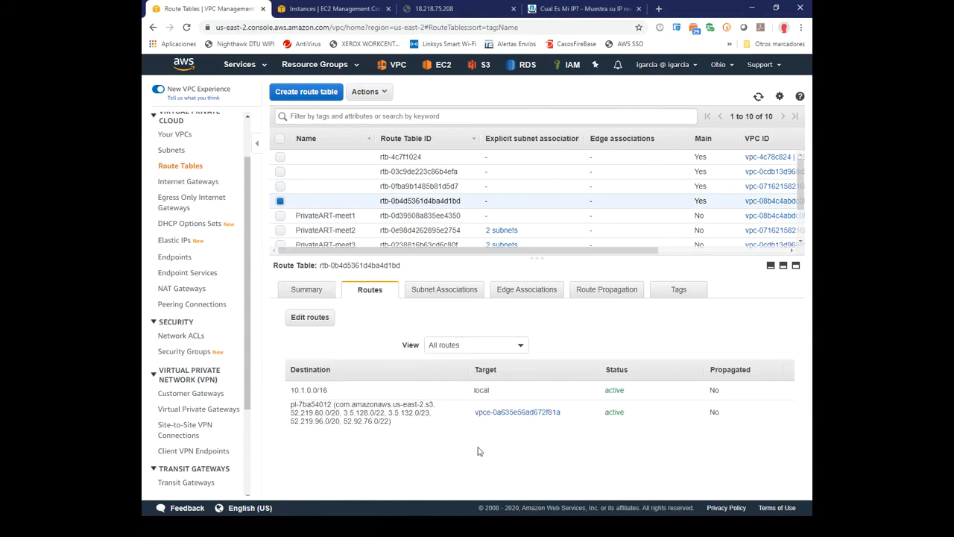
left_click_drag(294, 404, 333, 404)
left_click(373, 422)
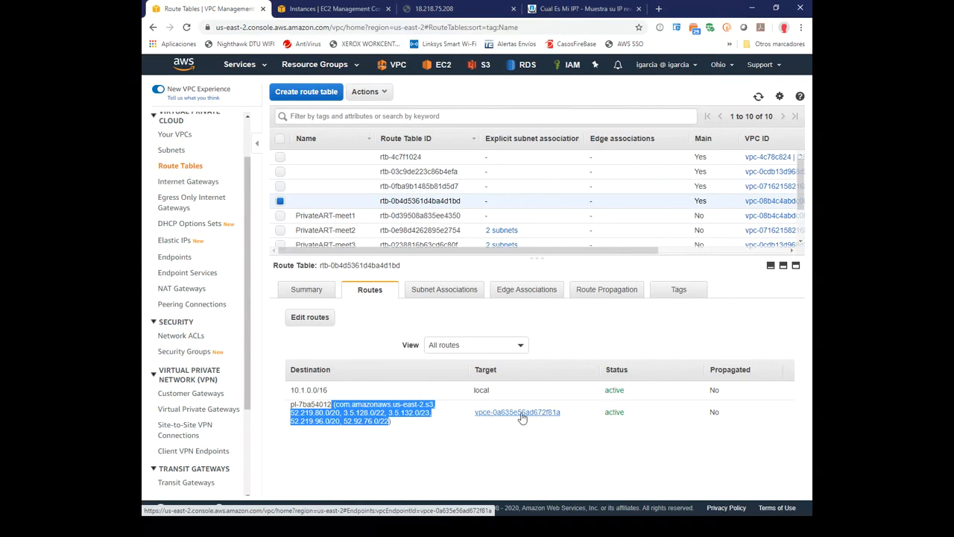
Switch to the private instance's terminal and rerun aws s3 ls through the VPC endpoint.
key("alt+Tab")
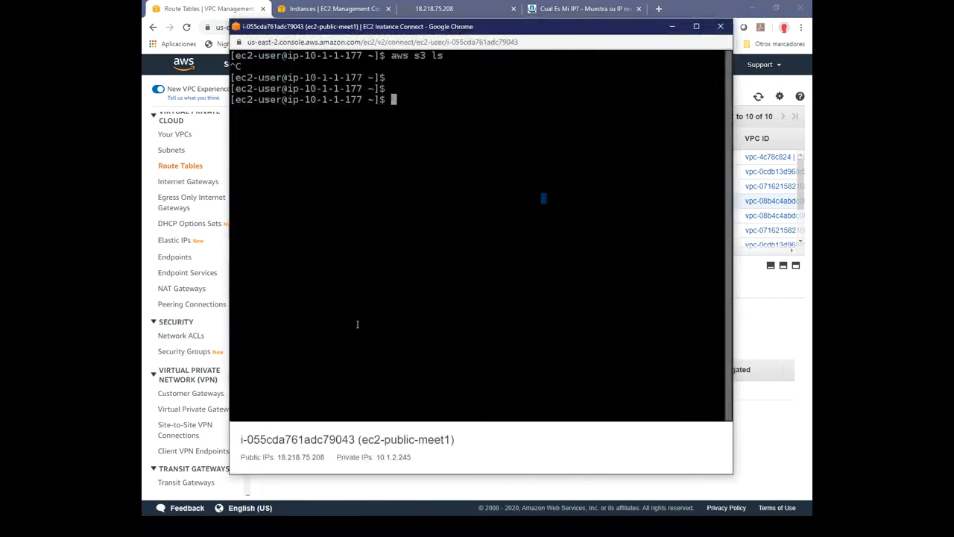
left_click(429, 231)
key("Return")
key("Return")
key("Return")
key("Return")
key("Up")
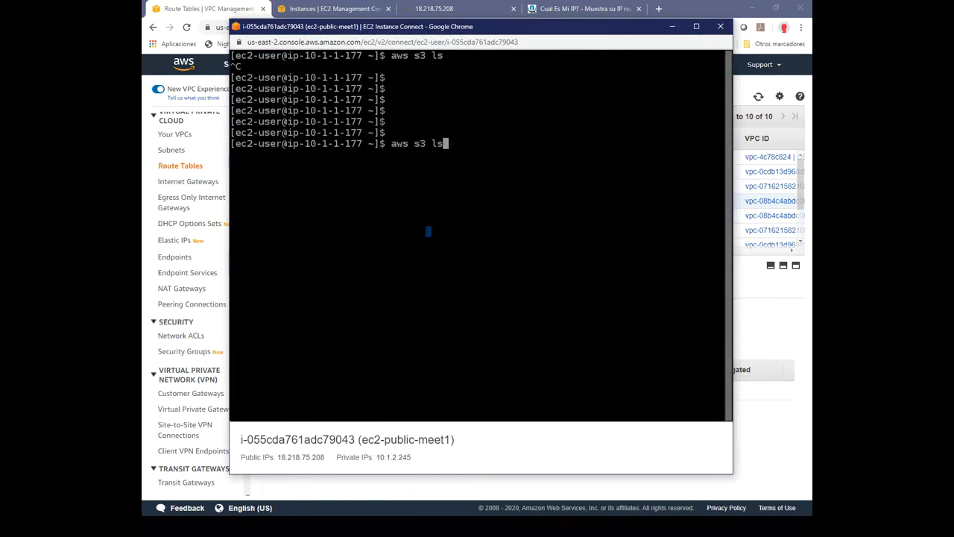
key("Return")
key("Return")
key("Return")
key("Return")
key("Return")
key("Return")
left_click_drag(446, 30, 468, 30)
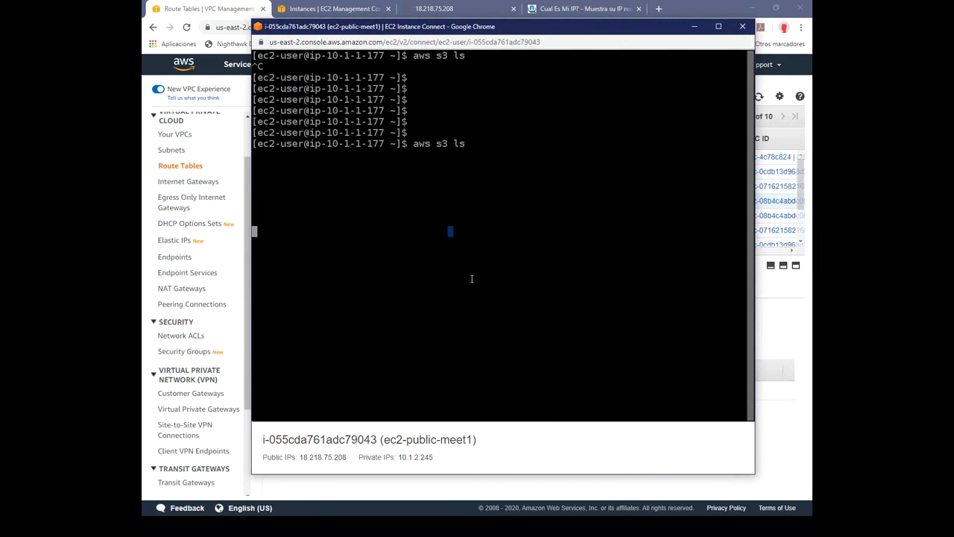
Review the S3 address ranges in the endpoint route and check the running aws s3 ls command.
left_click(787, 331)
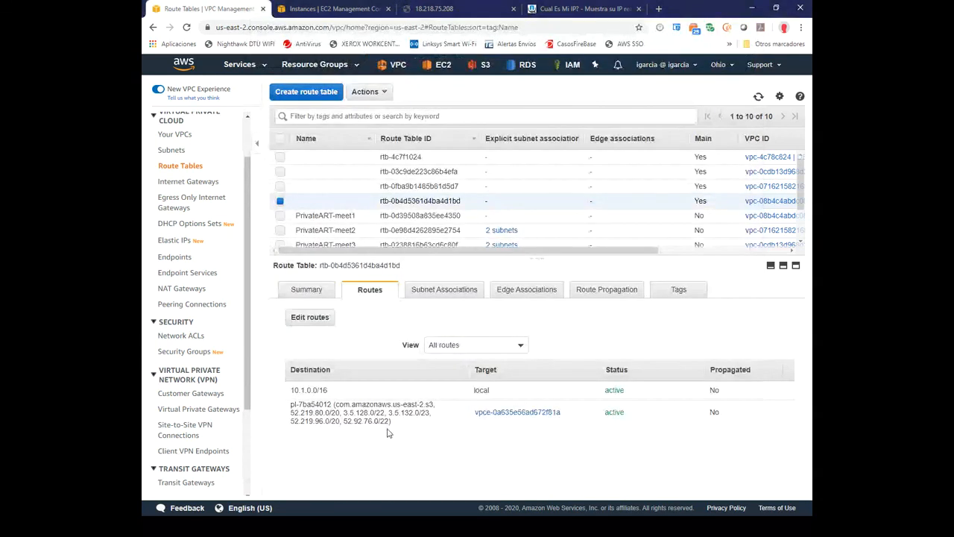
left_click_drag(390, 421, 291, 413)
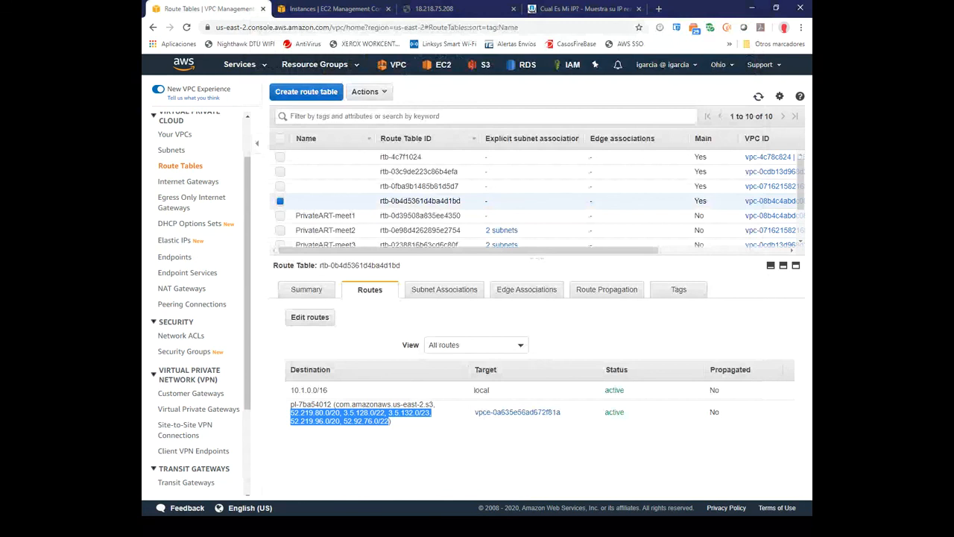
key("alt+Tab")
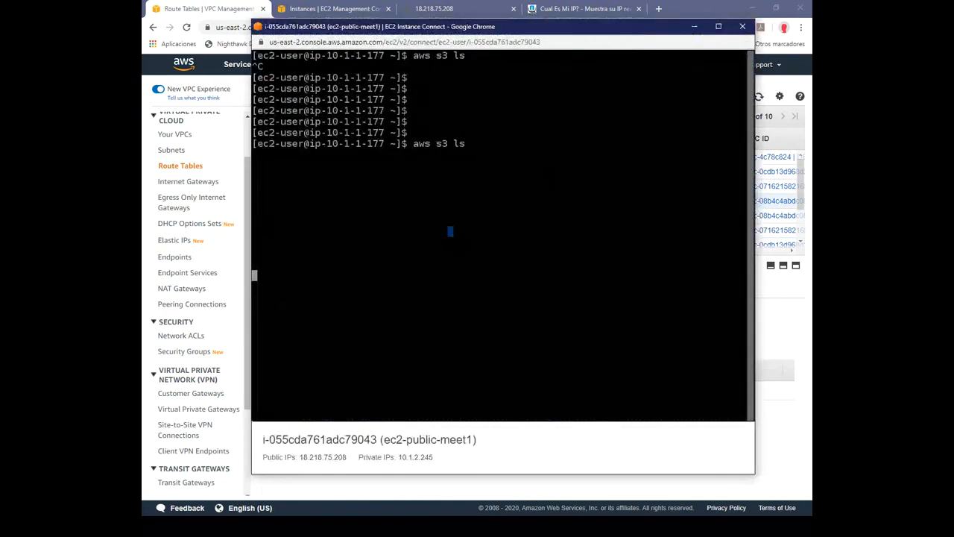
left_click(779, 386)
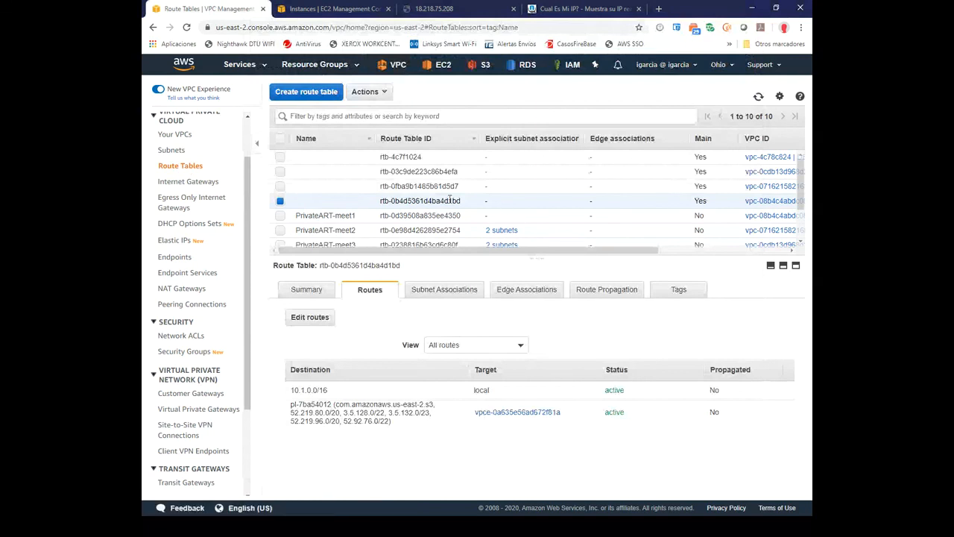
Add a 0.0.0.0/0 route targeting NAT gateway nat-09c11b16fdc27390a to VPC-meet1's main route table and save it.
left_click(324, 319)
left_click(190, 215)
left_click(363, 215)
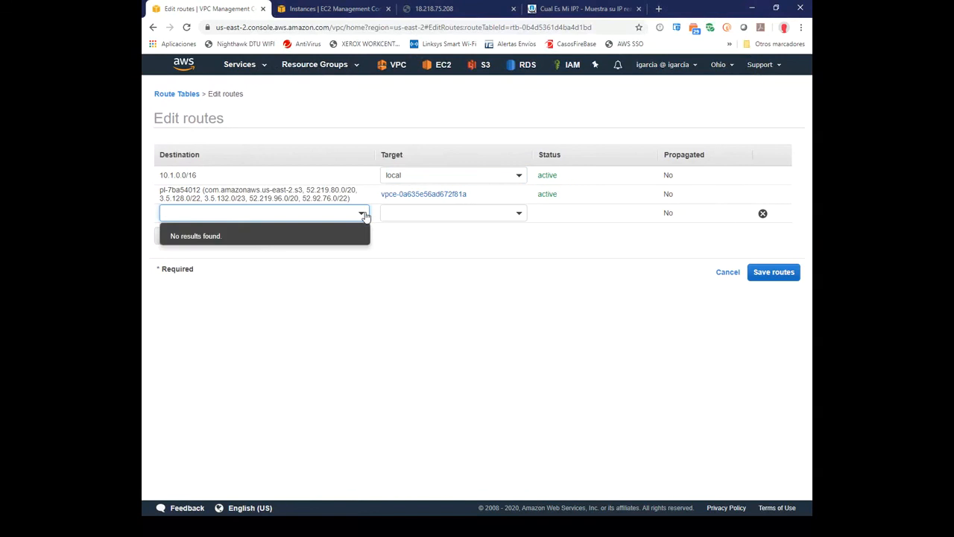
type("0.0.0")
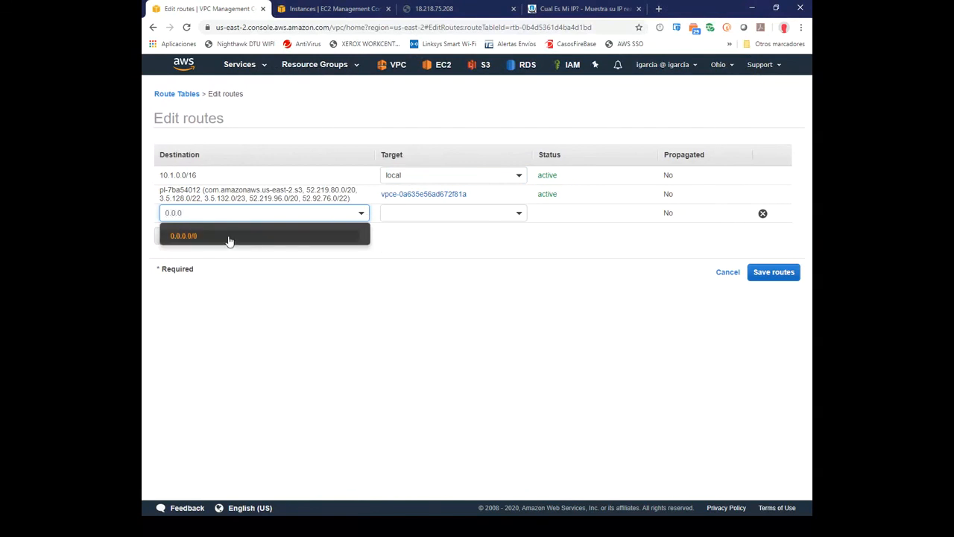
left_click(186, 237)
left_click(520, 217)
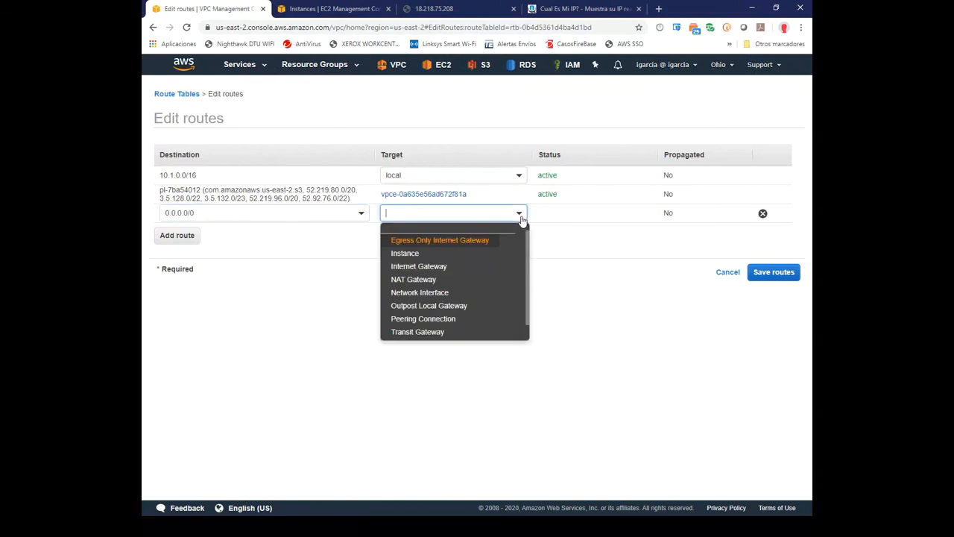
left_click(427, 280)
left_click(453, 245)
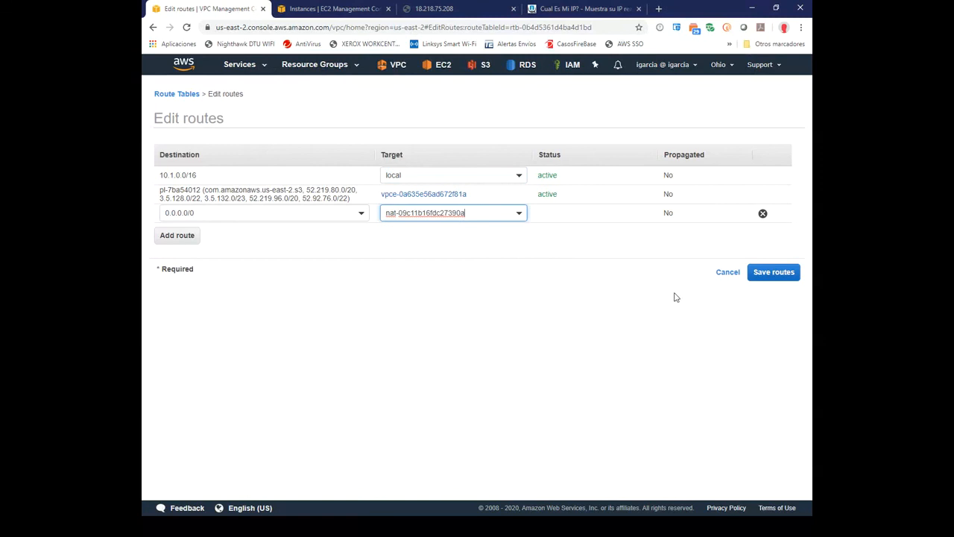
left_click(788, 273)
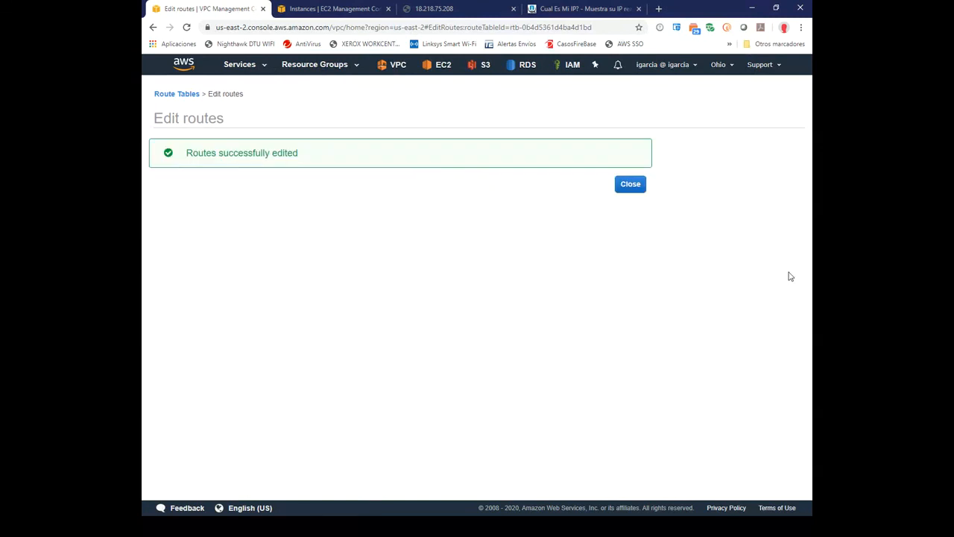
left_click(630, 184)
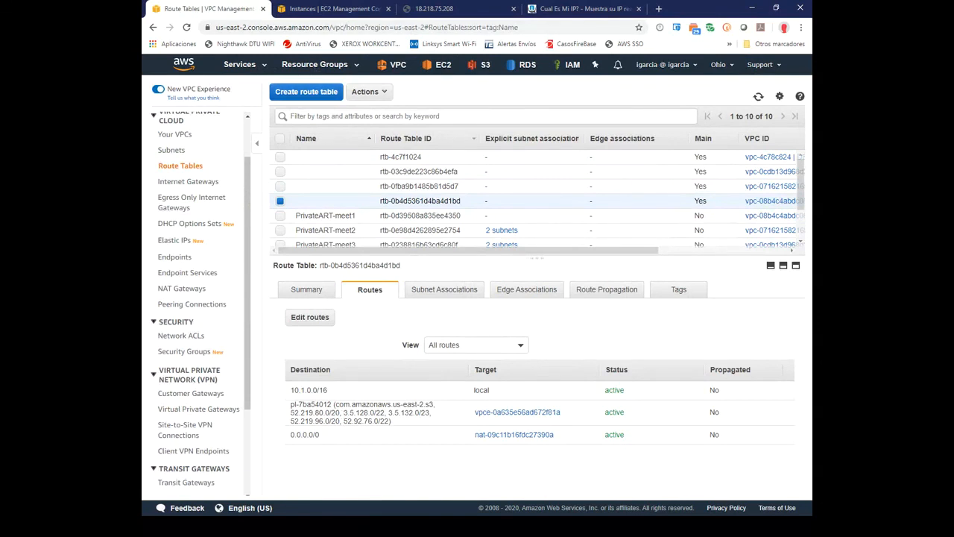
Switch to the private instance's terminal, interrupt the hanging command, clear the screen and rerun aws s3 ls.
key("alt+Tab")
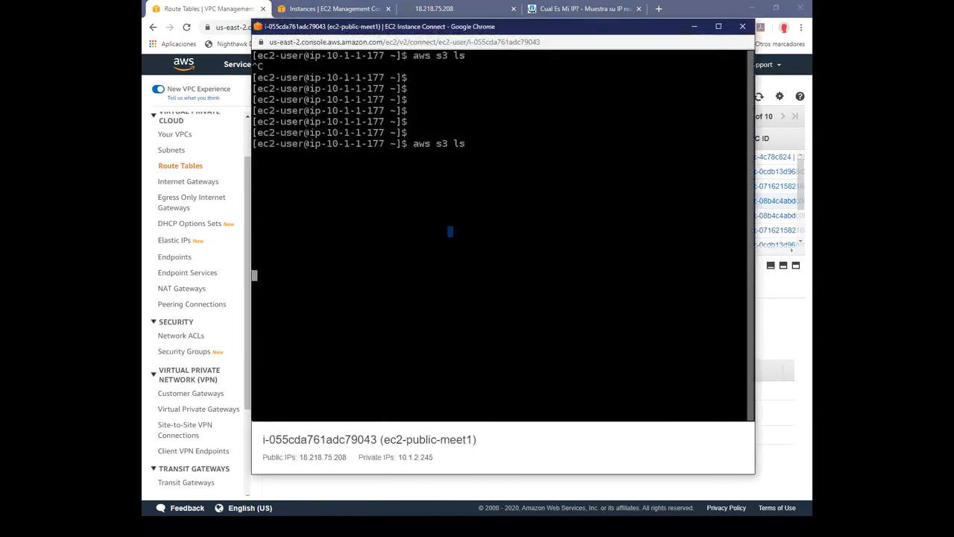
key("ctrl+c")
key("Return")
key("Up")
key("Return")
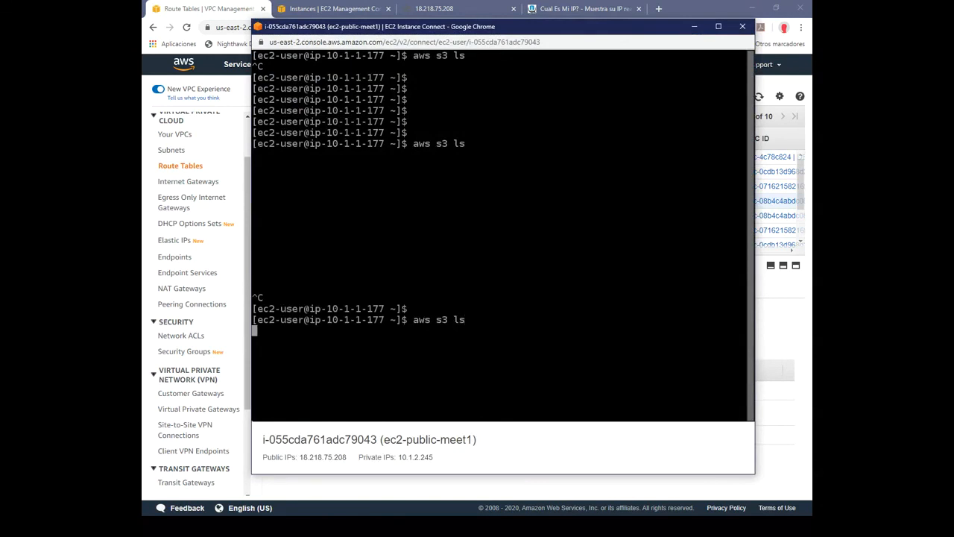
type("clear")
key("ctrl+l")
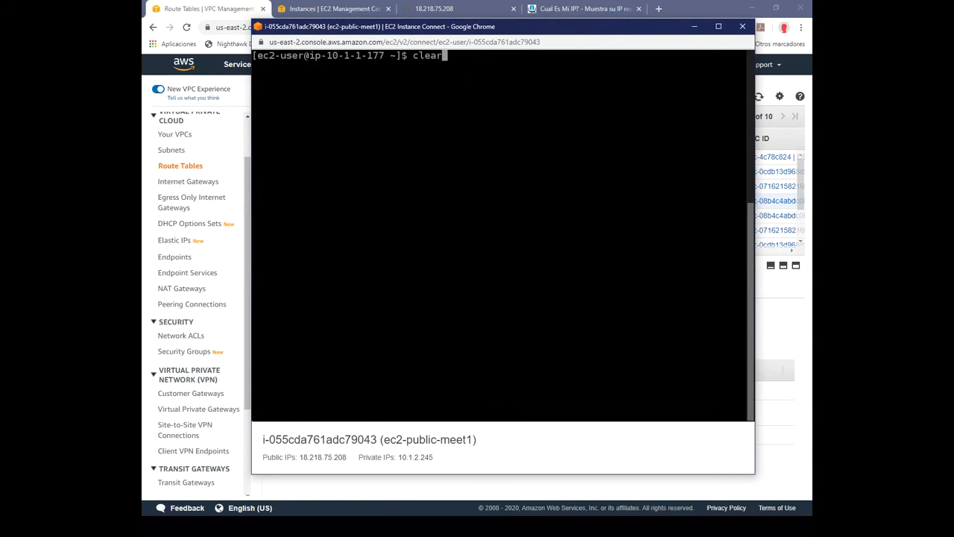
key("Up")
key("Return")
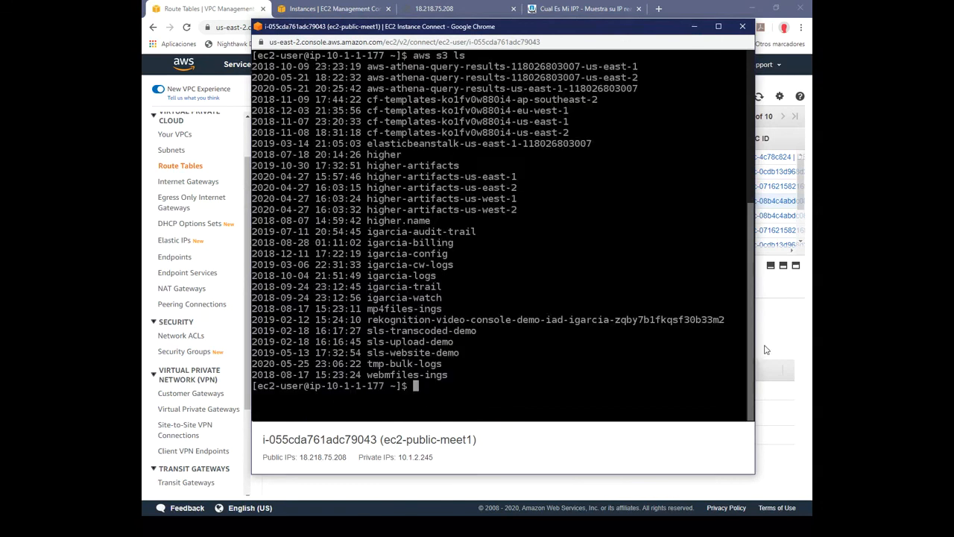
Return to the main route table and review the S3 prefix list destination of the VPC endpoint route.
left_click(764, 349)
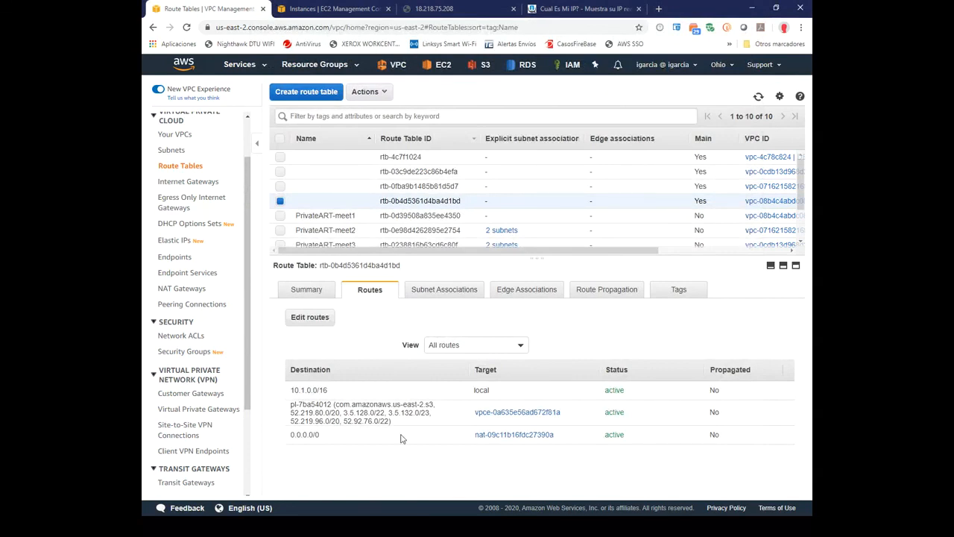
left_click_drag(393, 422, 291, 405)
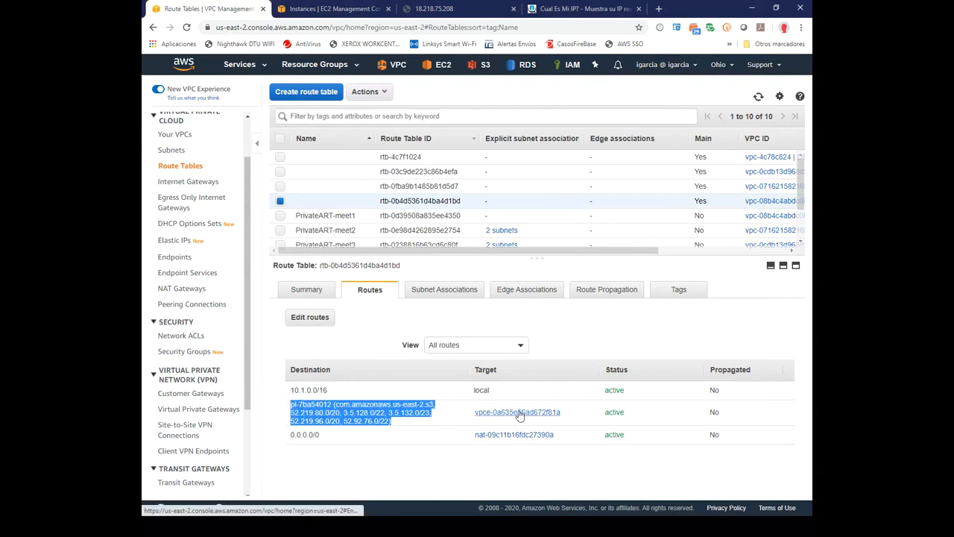